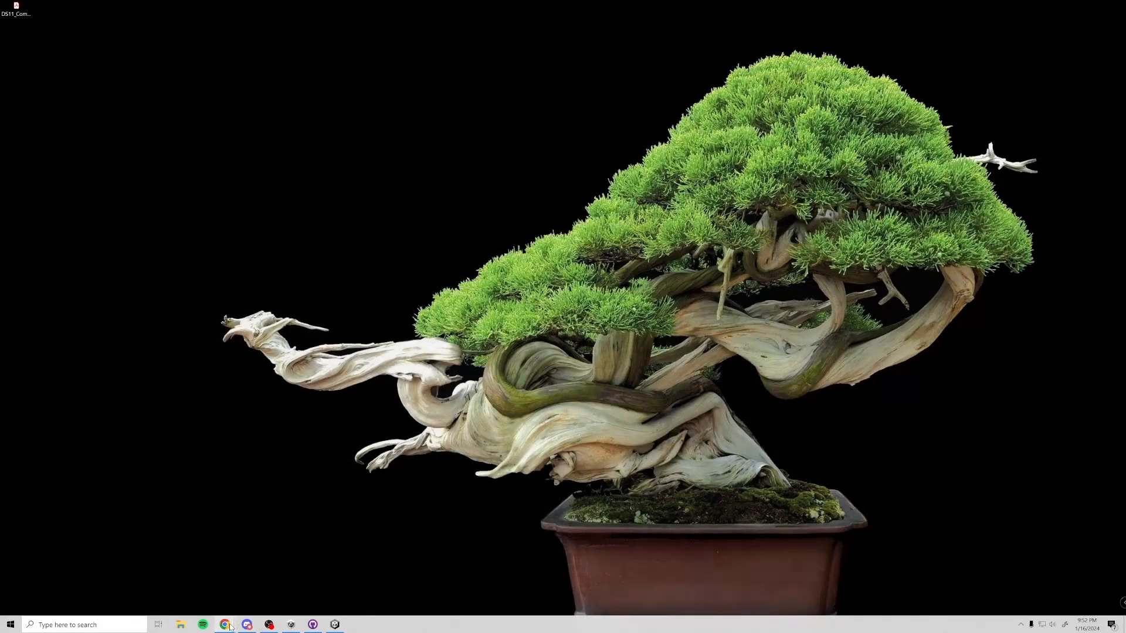
Switch to the browser and download the Unity Hub installer for Windows from the Unity download page.
mouse_move(233, 623)
left_click(279, 589)
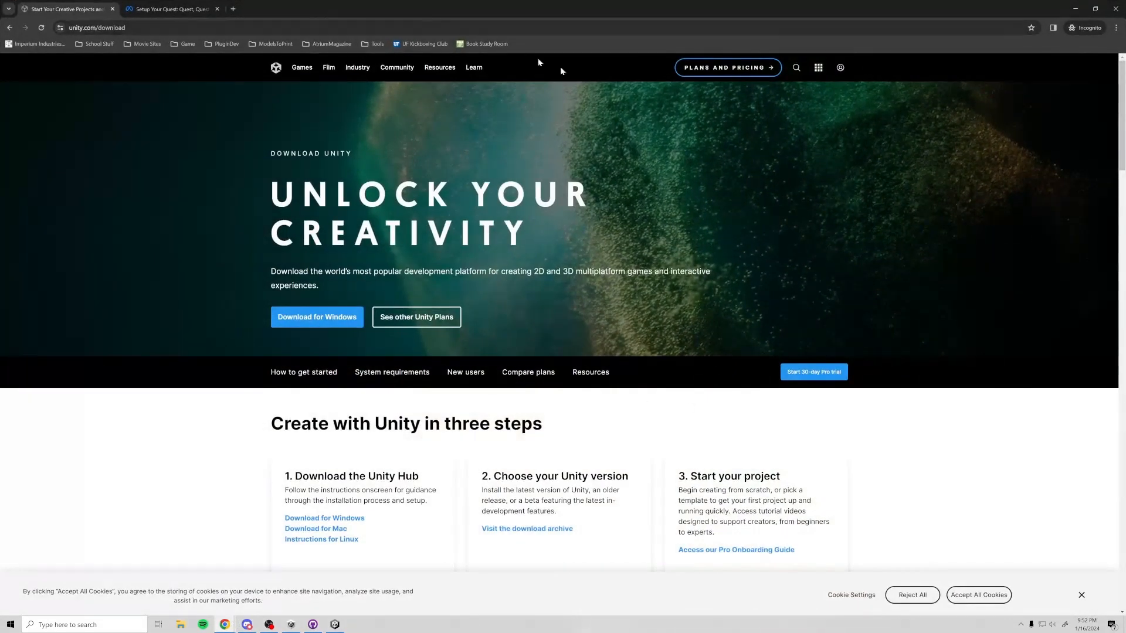
left_click(313, 316)
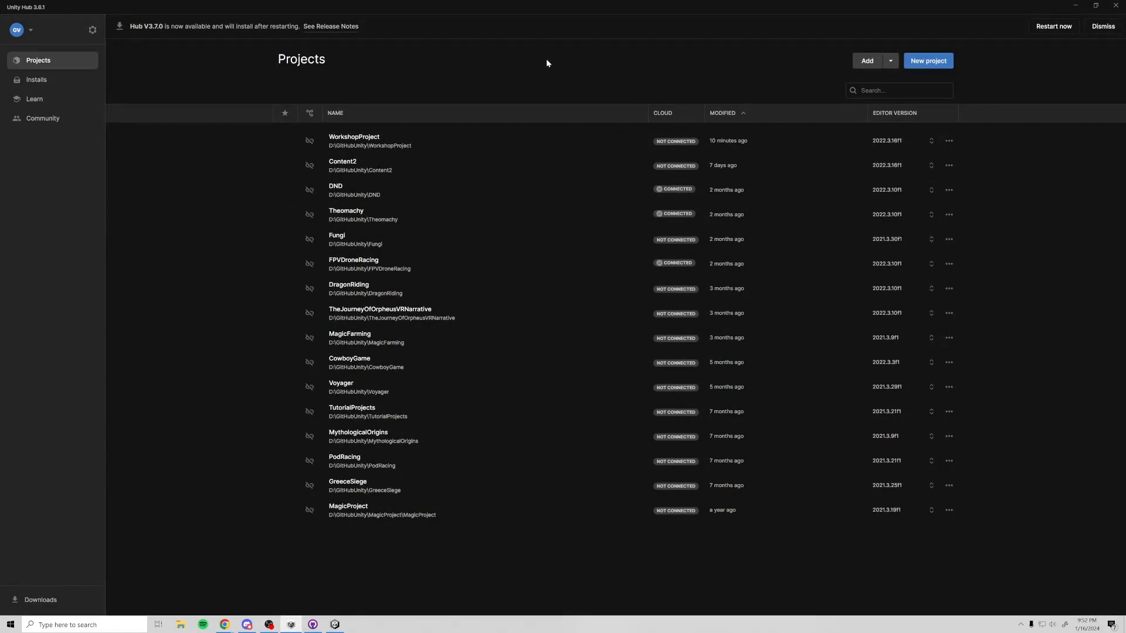
Download the Quest 2 Air Link and Link Cable software from Meta's setup page, saving OculusSetup.exe in Downloads.
mouse_move(226, 624)
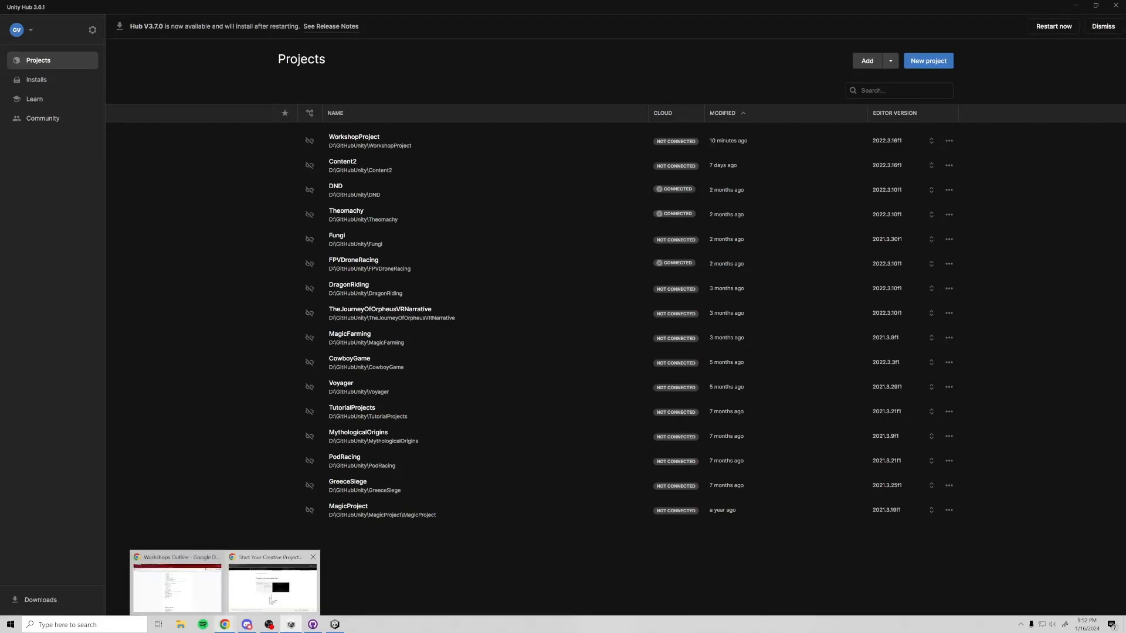
left_click(272, 600)
left_click(170, 9)
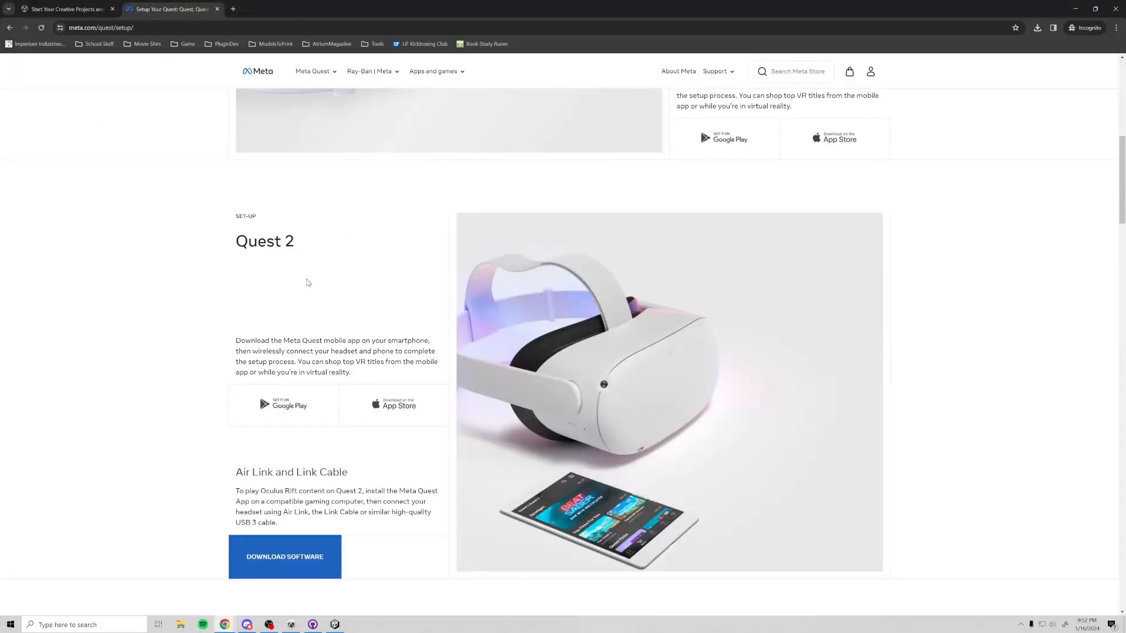
scroll(307, 283, "down", 2)
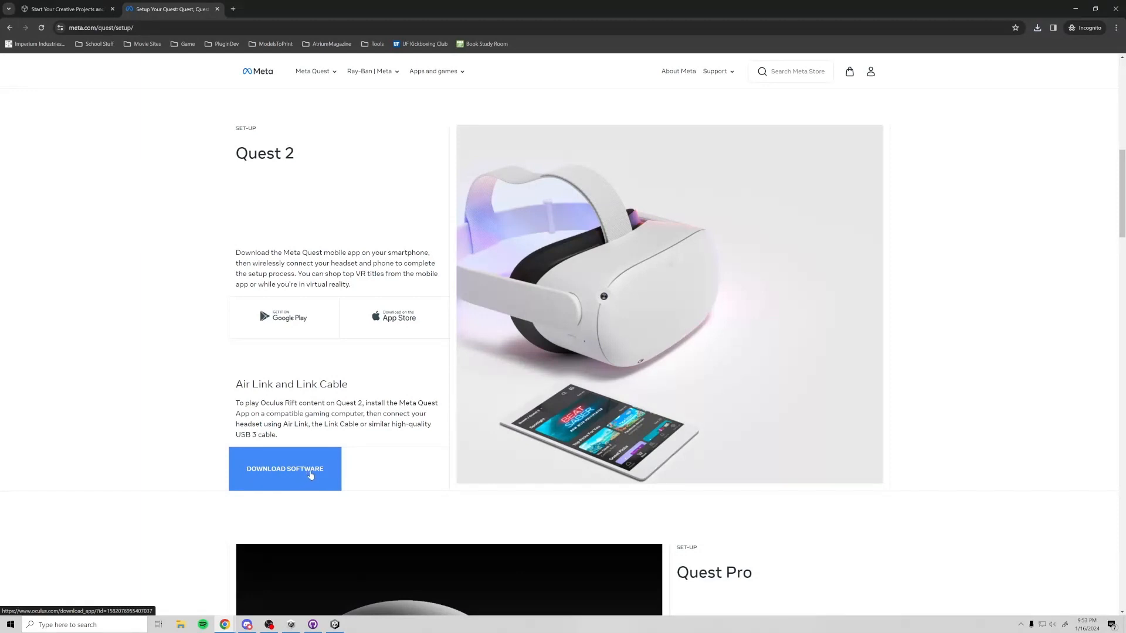
left_click(311, 475)
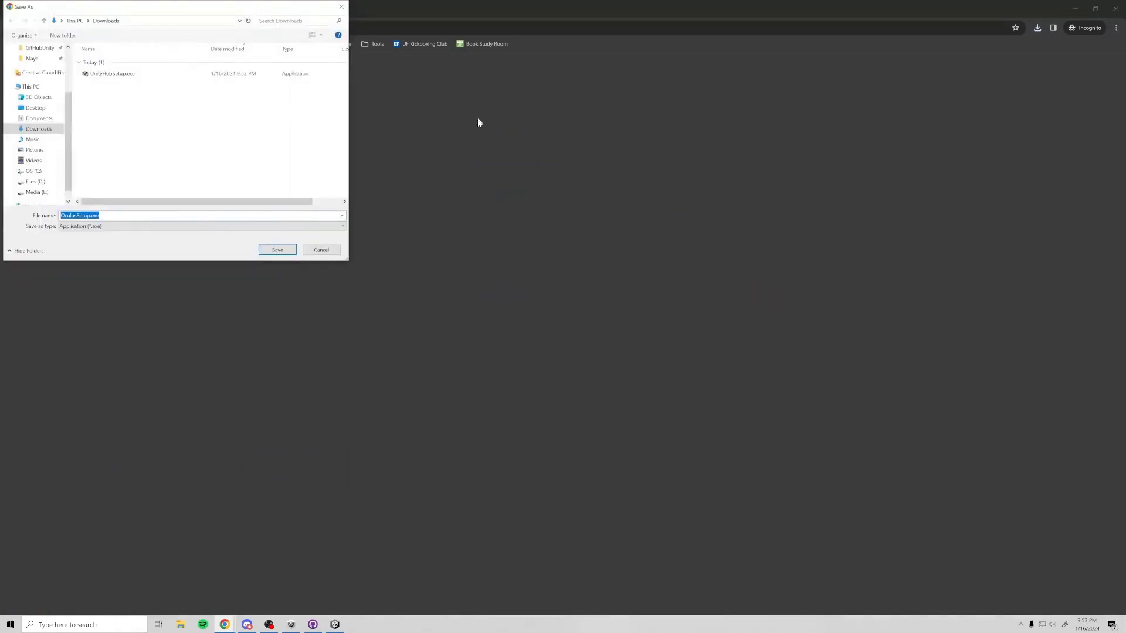
left_click(266, 250)
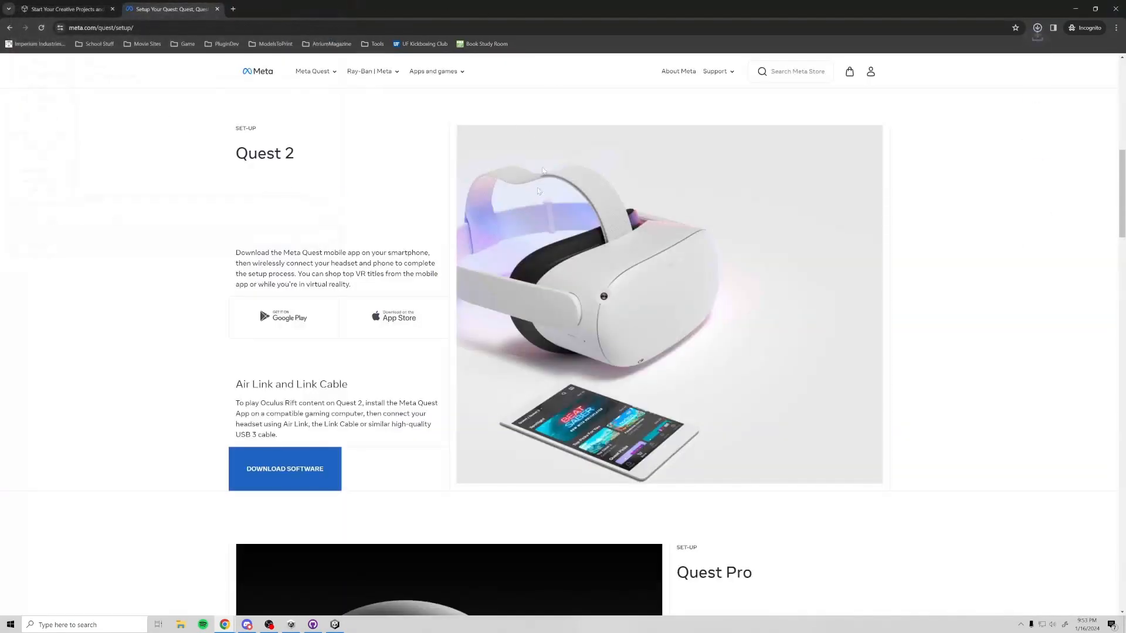
Launch the Oculus desktop app and show its list of headset devices.
key("super")
type("oculs")
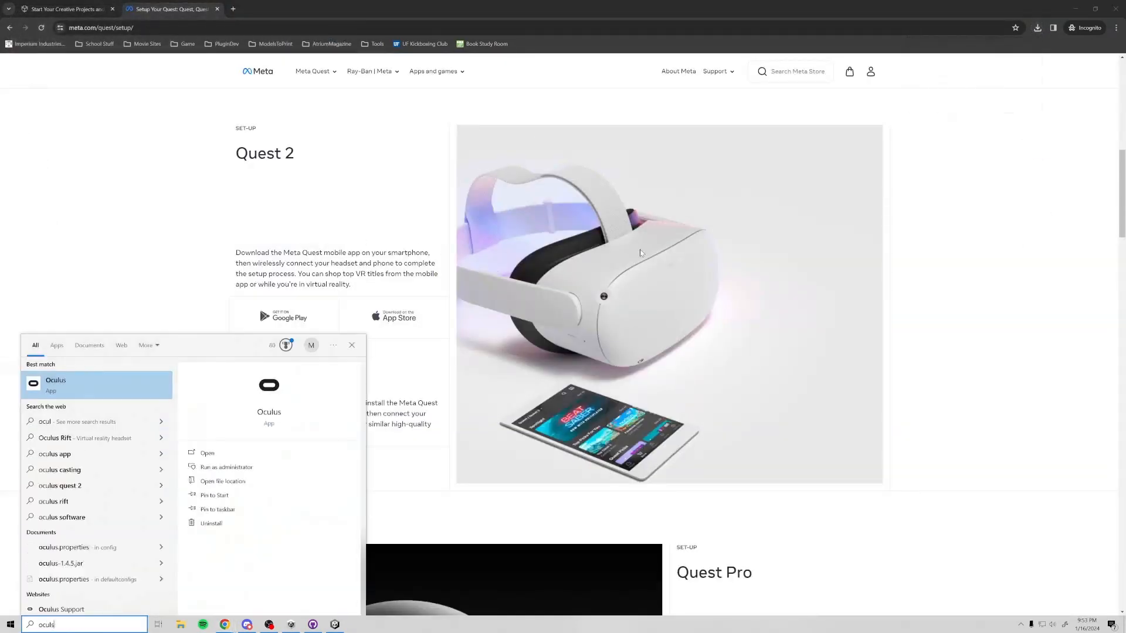
key("Return")
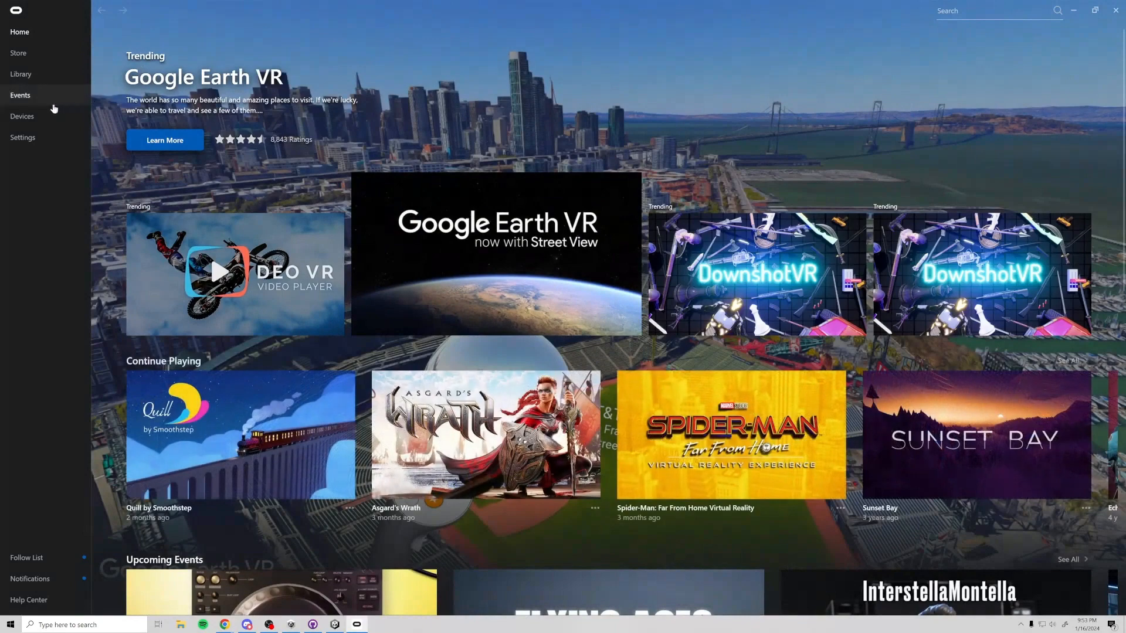
left_click(29, 116)
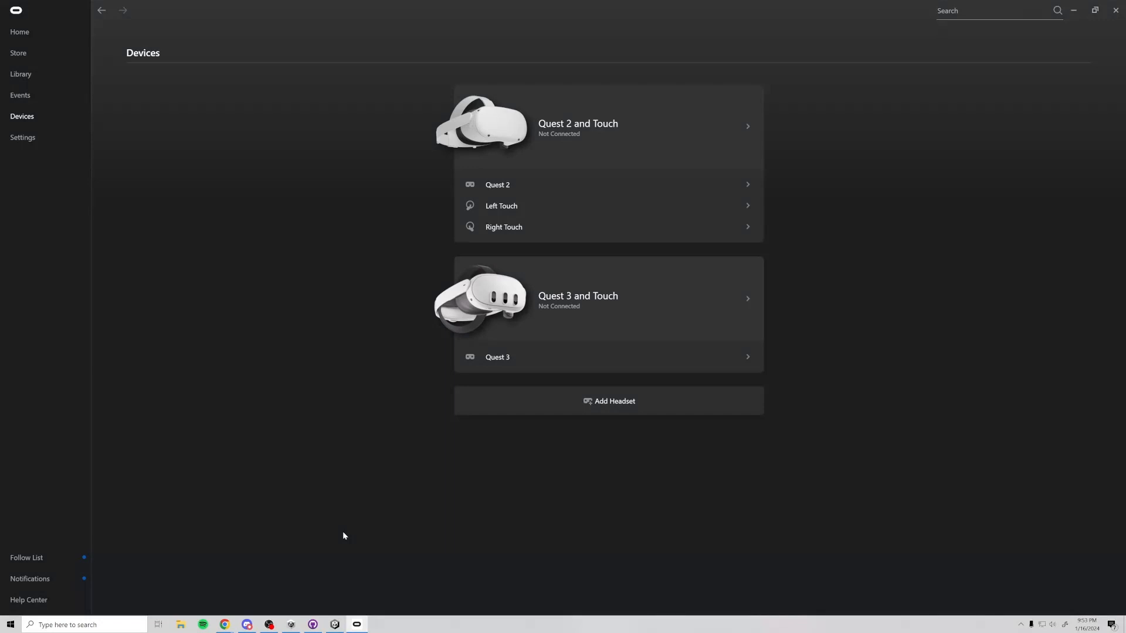
Switch to Unity Hub and start a new project with editor version 2022.3.16f1 and the 3D Core template.
left_click(290, 625)
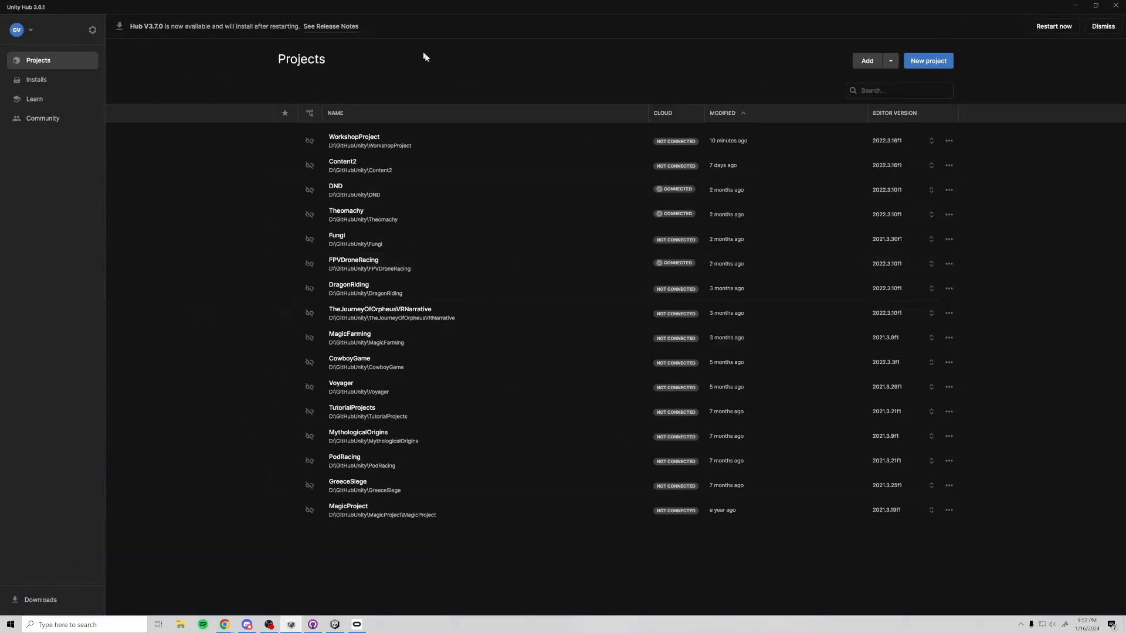
left_click(908, 63)
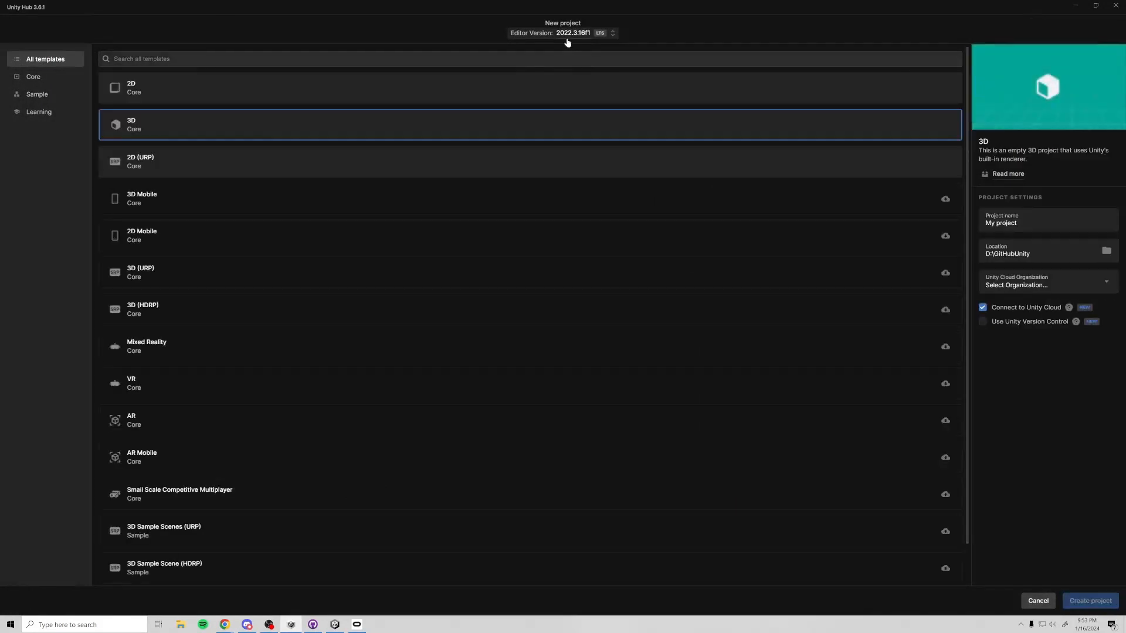
left_click(569, 33)
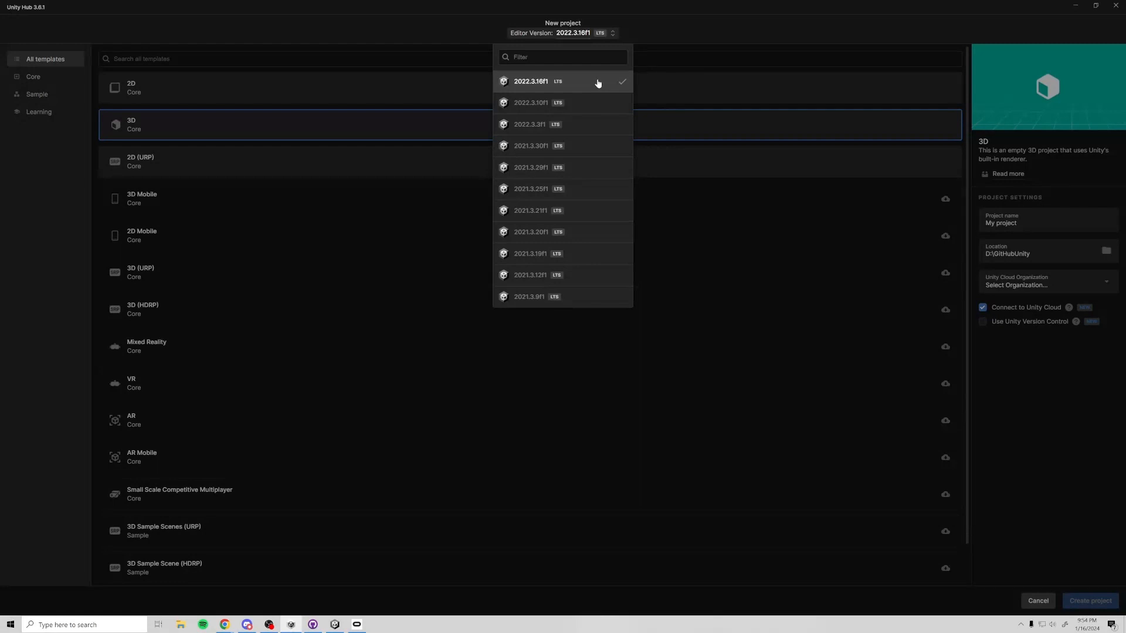
left_click(660, 62)
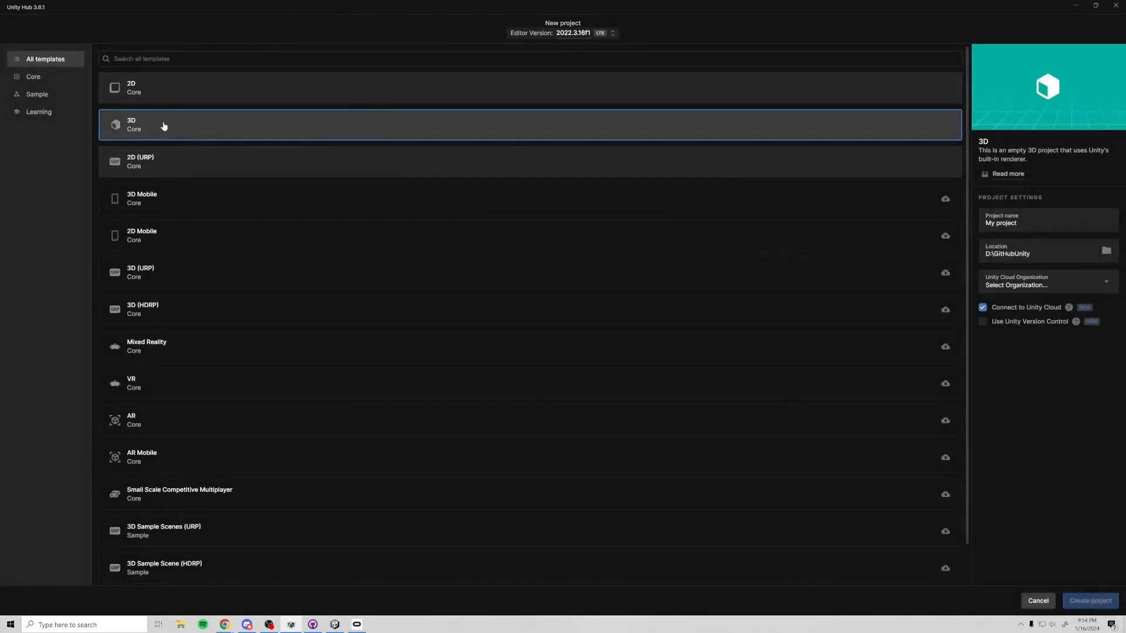
scroll(163, 126, "down", 2)
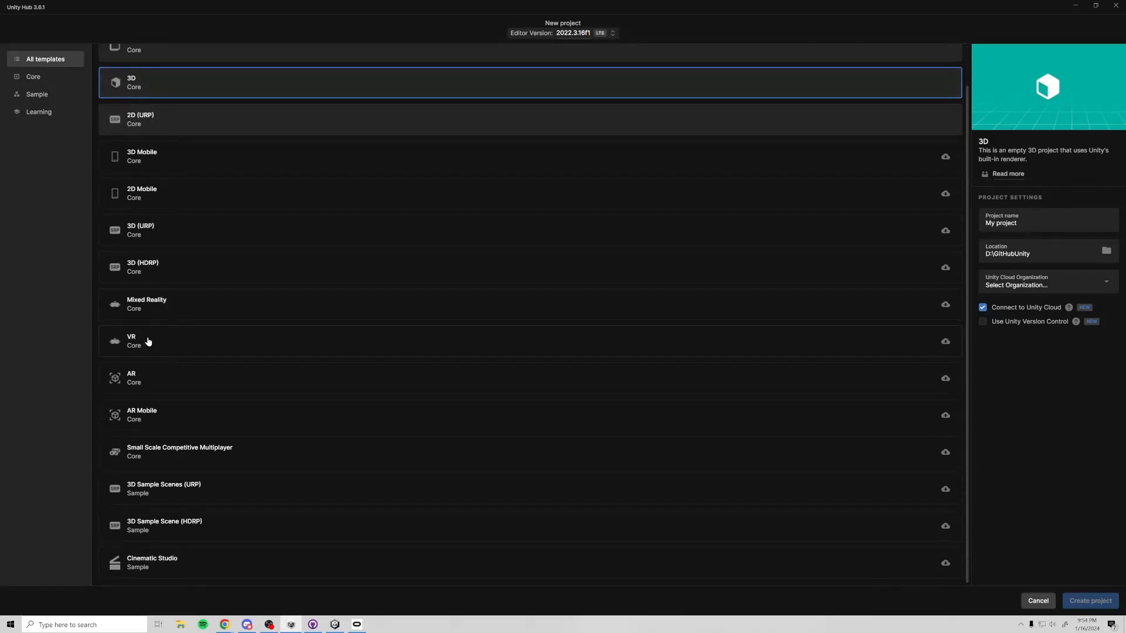
scroll(148, 316, "up", 2)
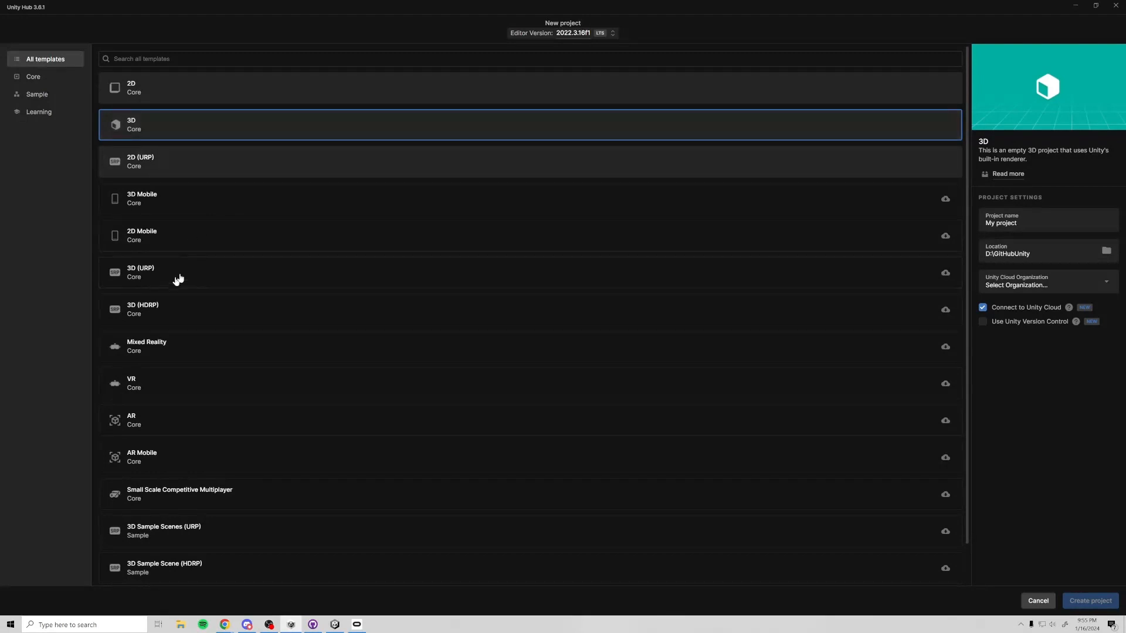
Name the new project Test and view its save location folder without choosing another one.
left_click(1046, 219)
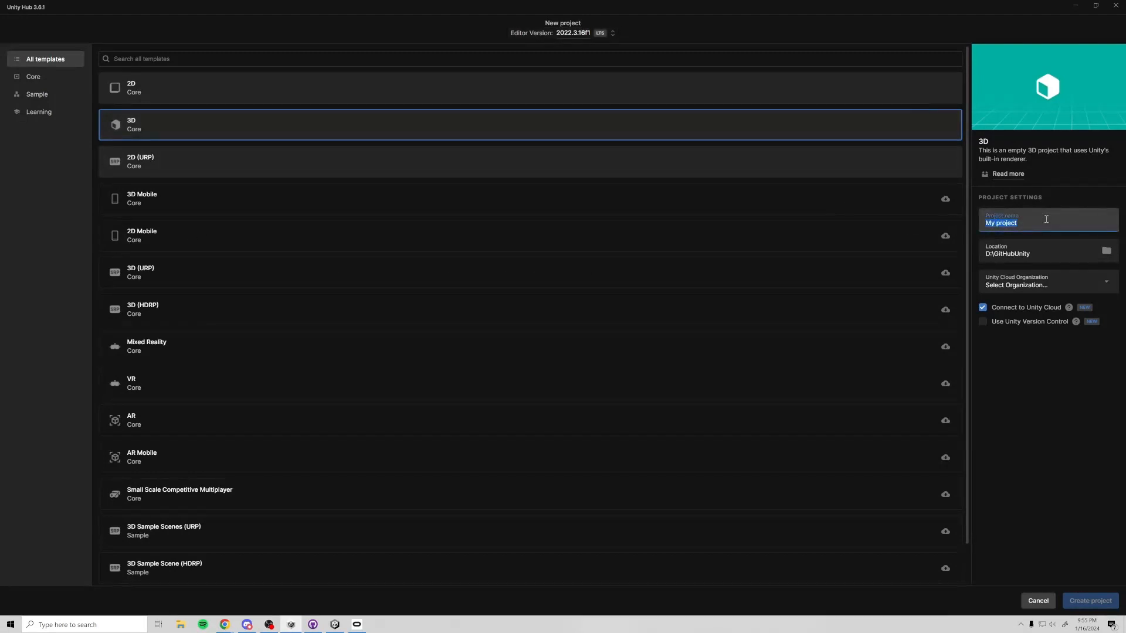
type("Test")
left_click(1106, 250)
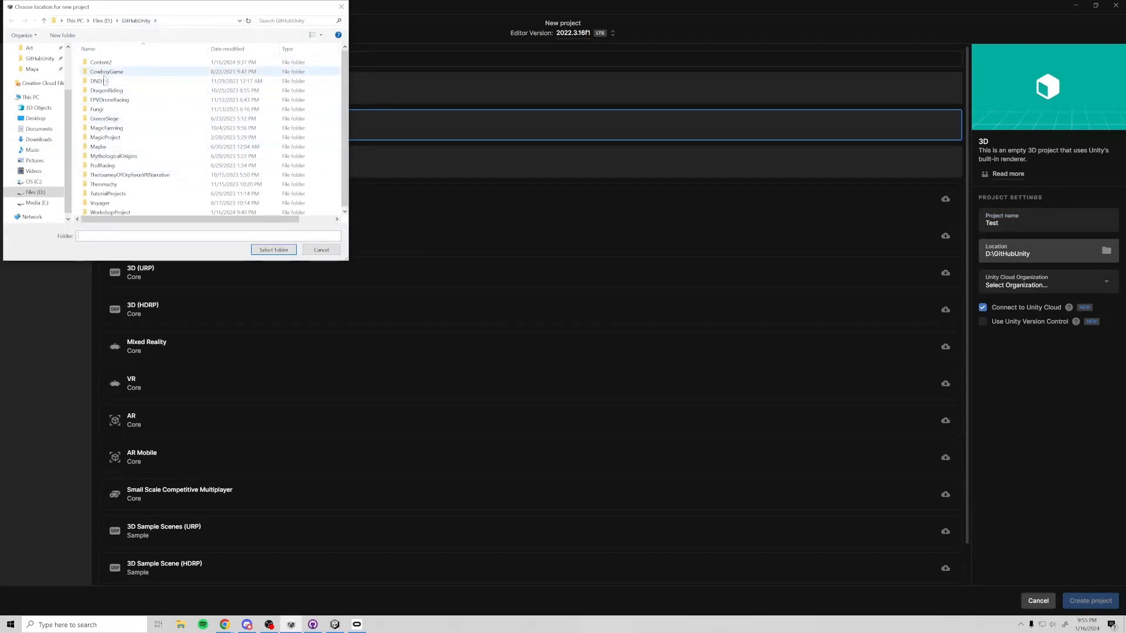
left_click(309, 251)
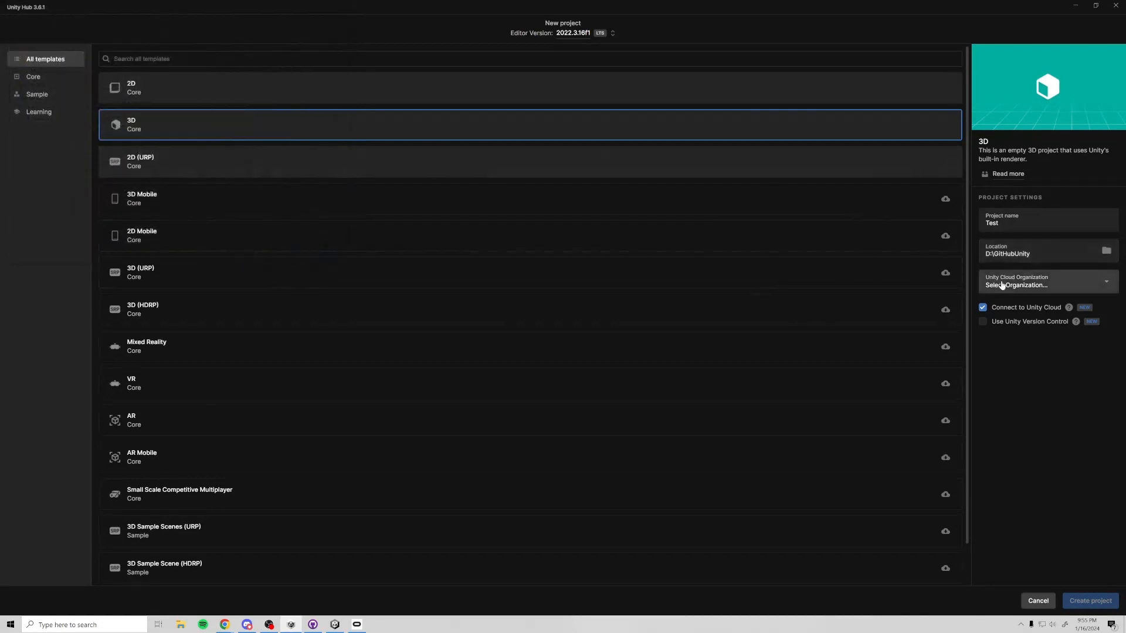
Turn off Connect to Unity Cloud and choose ufgatorvr as the new project's cloud organization.
left_click(993, 284)
left_click(1032, 385)
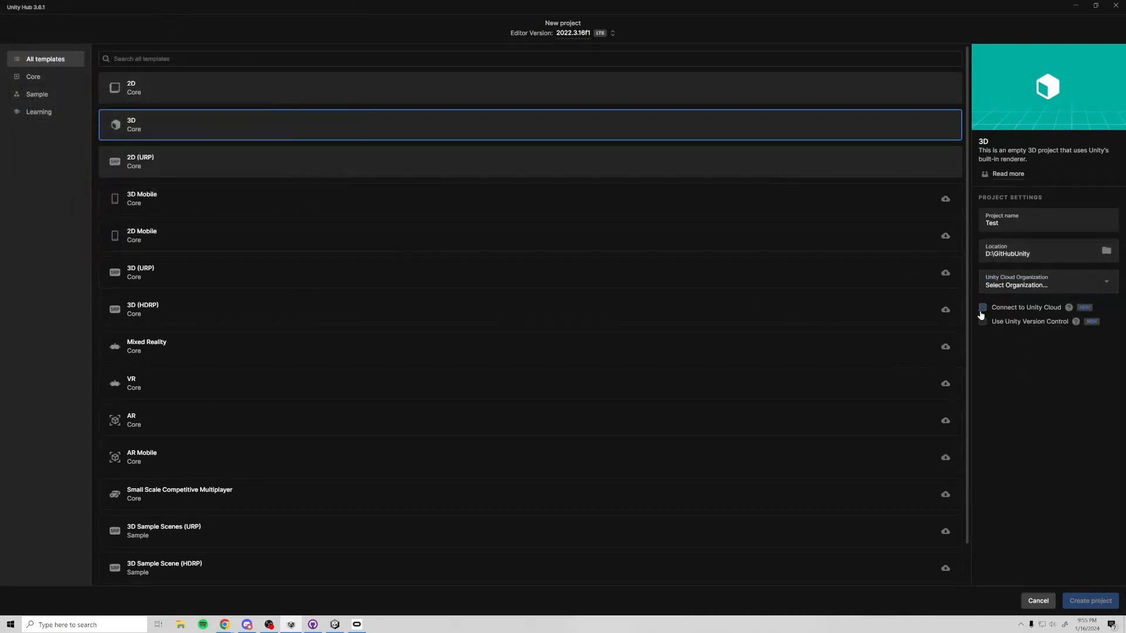
left_click(1039, 284)
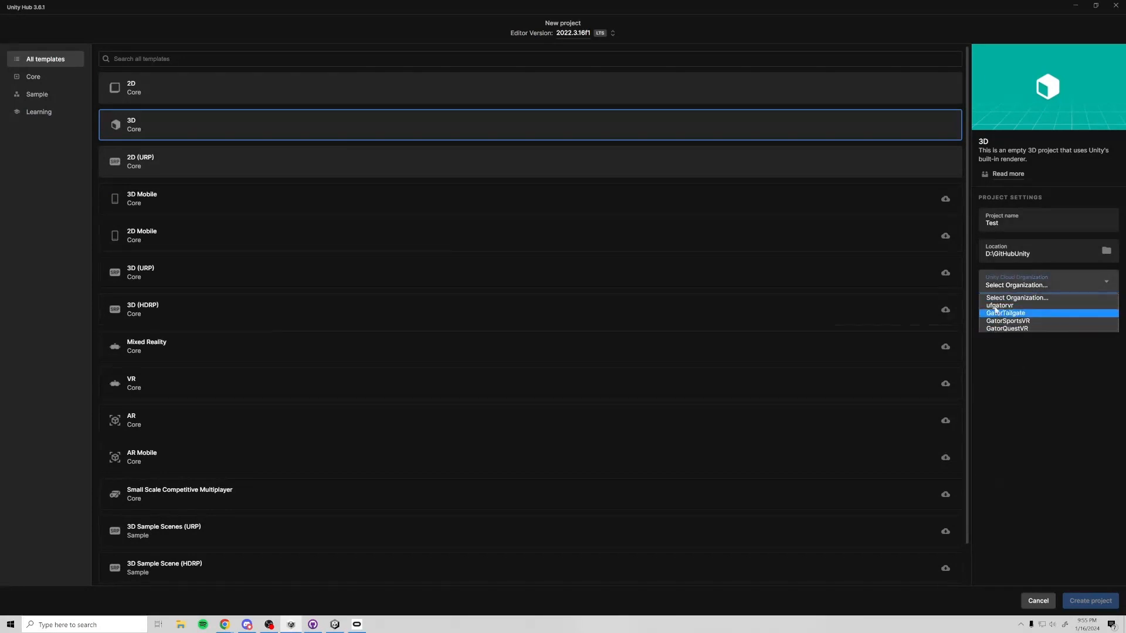
left_click(1000, 306)
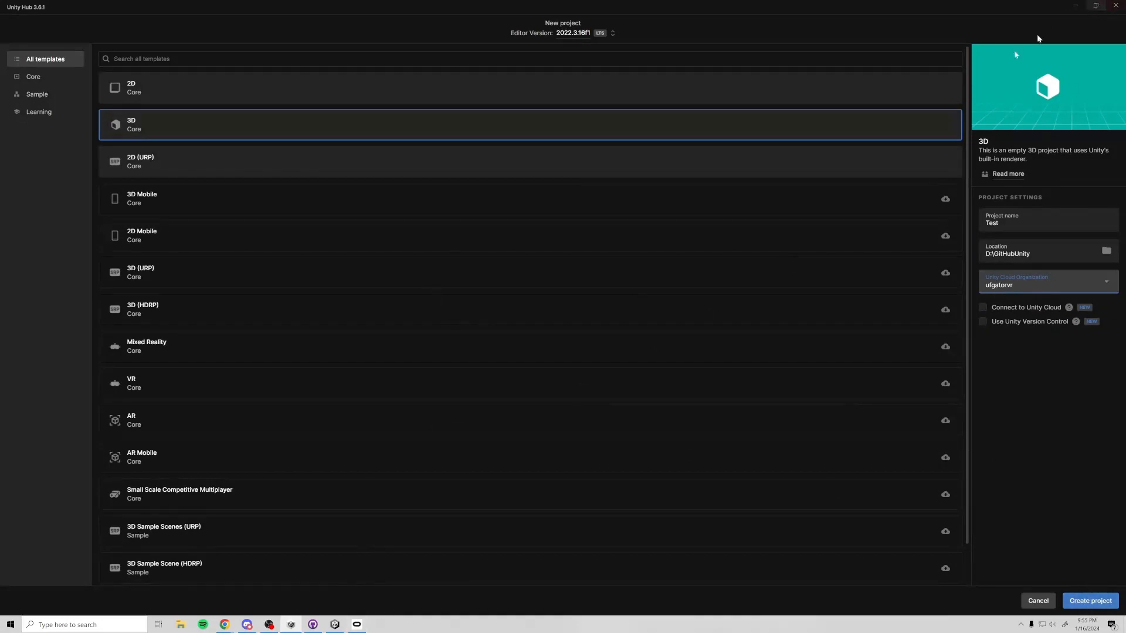
Switch to the Unity editor with WorkshopProject and inspect the scene's Directional Light and Main Camera.
left_click(334, 624)
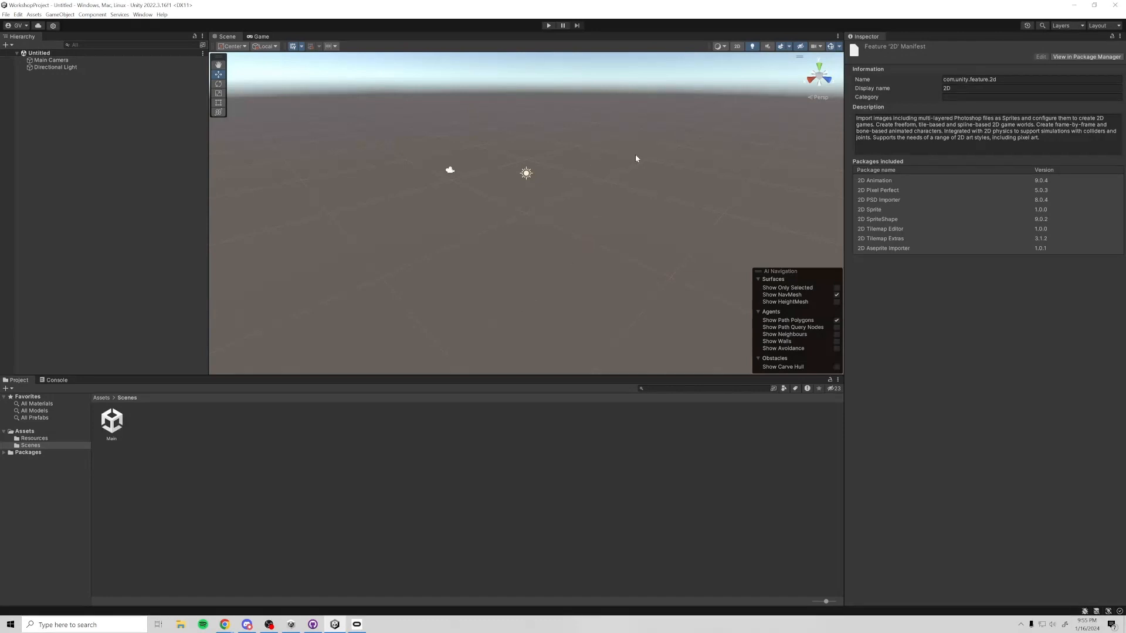
left_click_drag(663, 175, 479, 156, "alt")
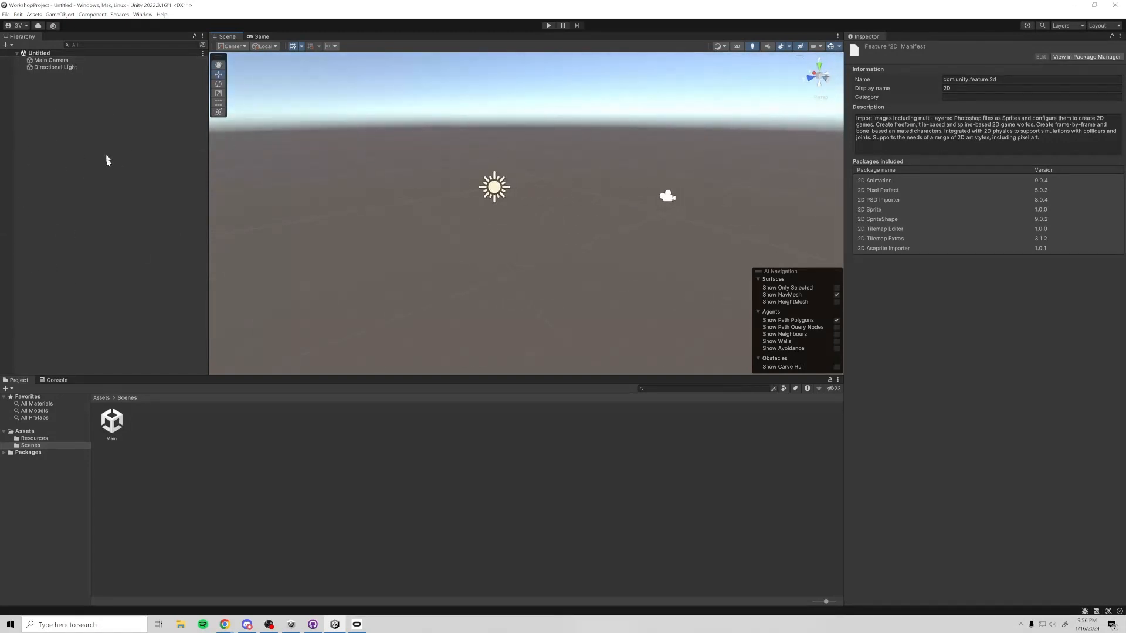
left_click(58, 67)
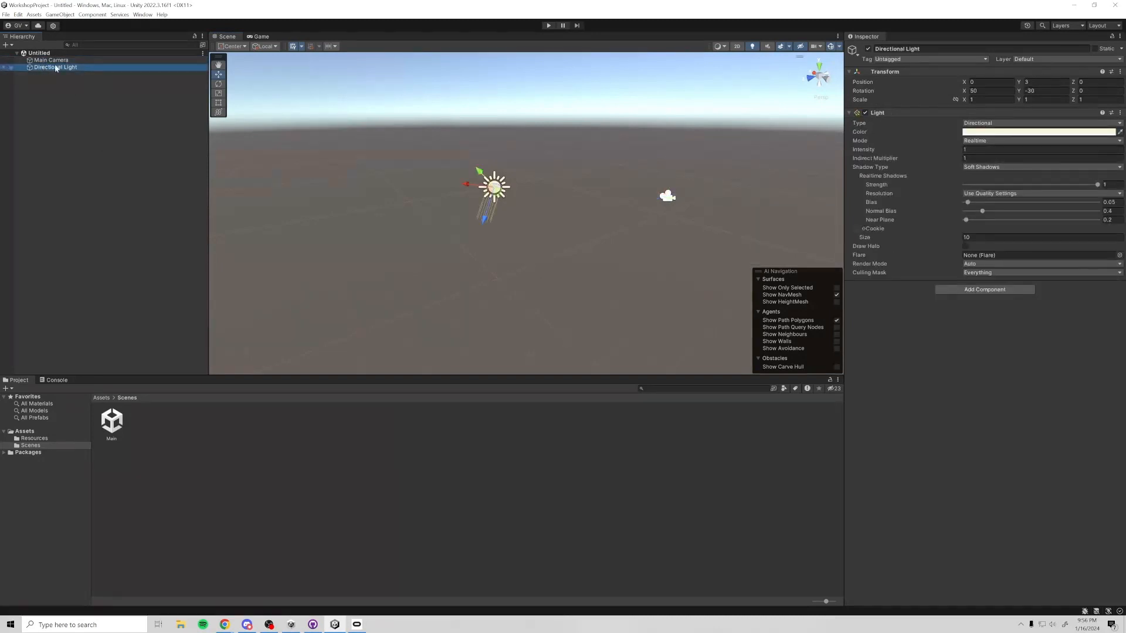
left_click(52, 60)
Add a 3D cube to the scene and accept the name Cube.
left_click(68, 163)
right_click(67, 161)
mouse_move(99, 282)
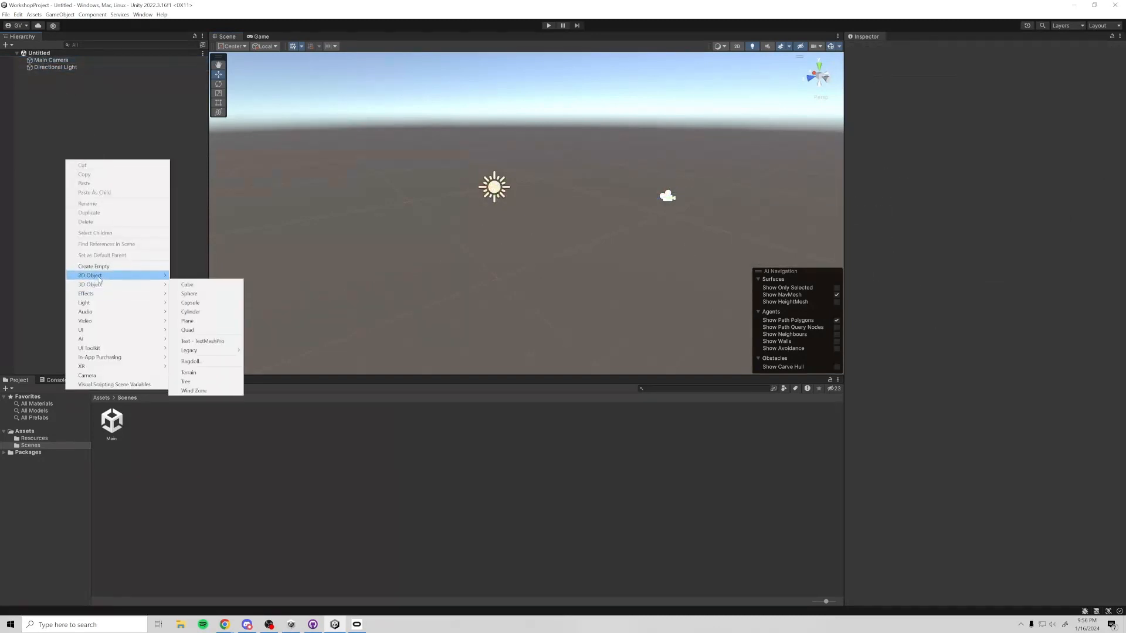
left_click(183, 283)
right_click(112, 161)
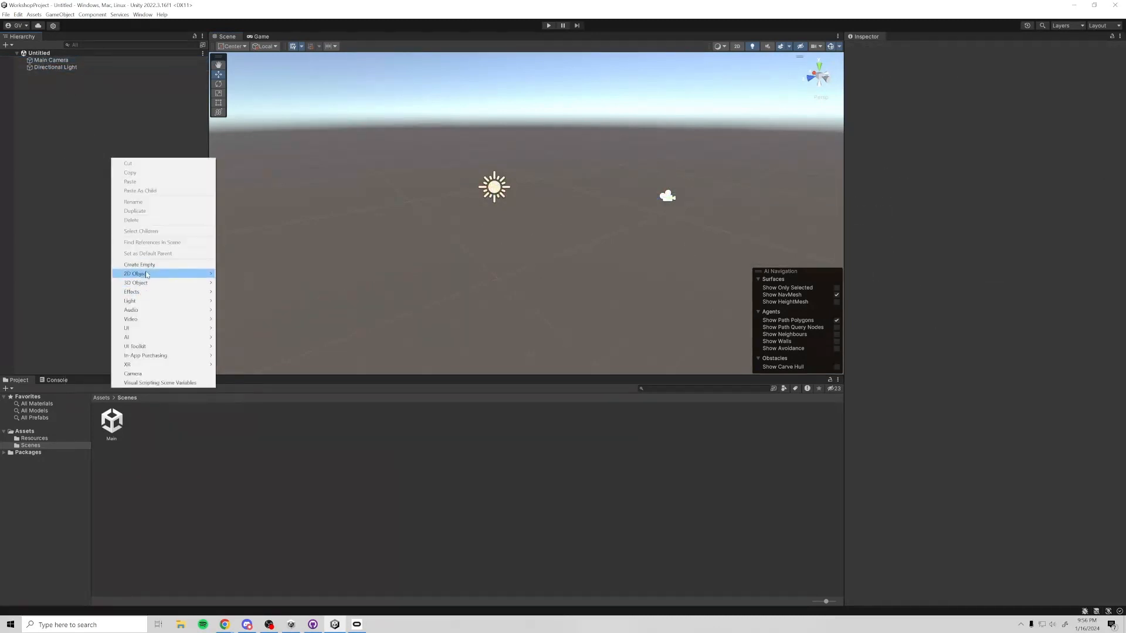
mouse_move(144, 283)
left_click(230, 283)
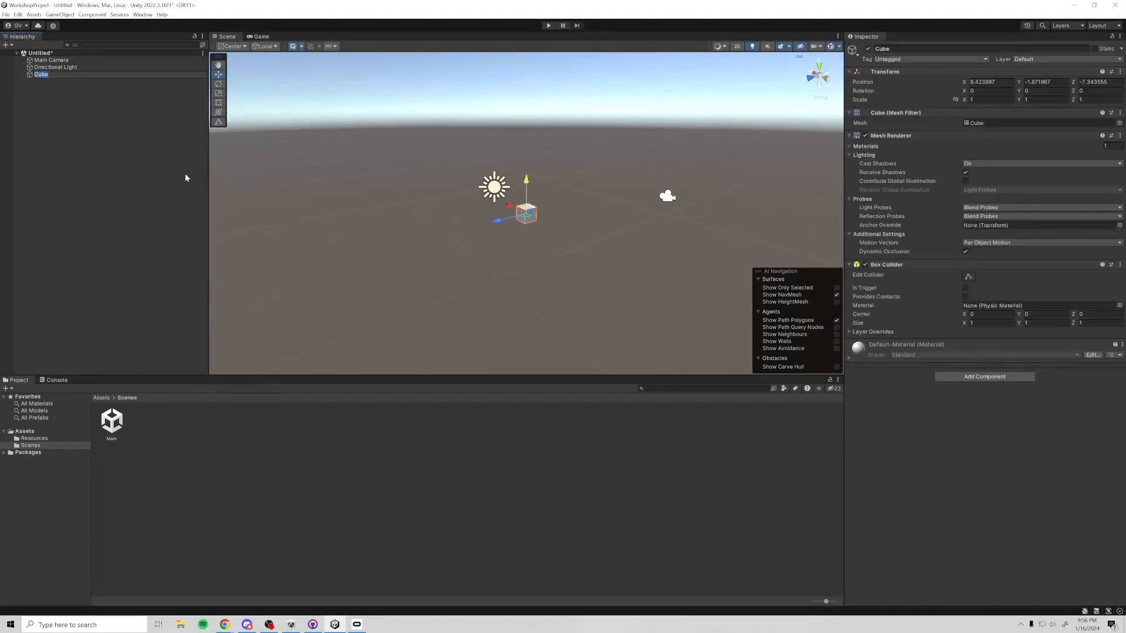
key("Return")
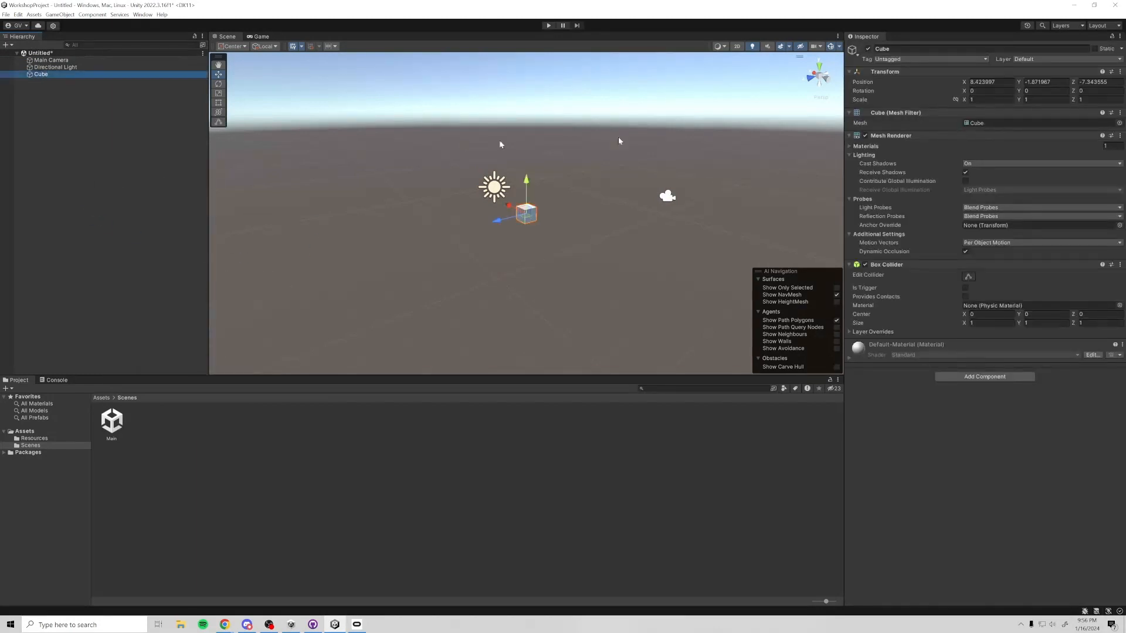
Set the cube's position to X 0, Y 0, Z 0.
left_click(991, 81)
type("0")
key("Tab")
type("0")
key("Tab")
type("0")
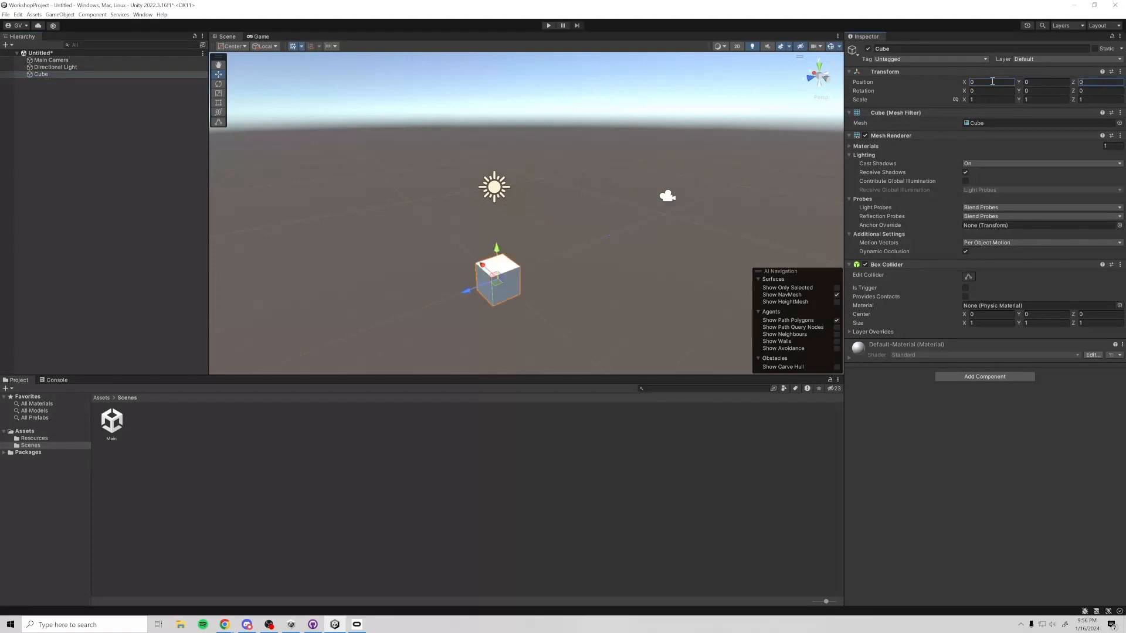
Try the Rotate and Scale tools on the cube, and move it to about X -0.051, Y 0.722, Z 0.269.
right_click_drag(610, 200, 460, 159)
key("w")
scroll(619, 205, "up", 3)
key("w")
key("s")
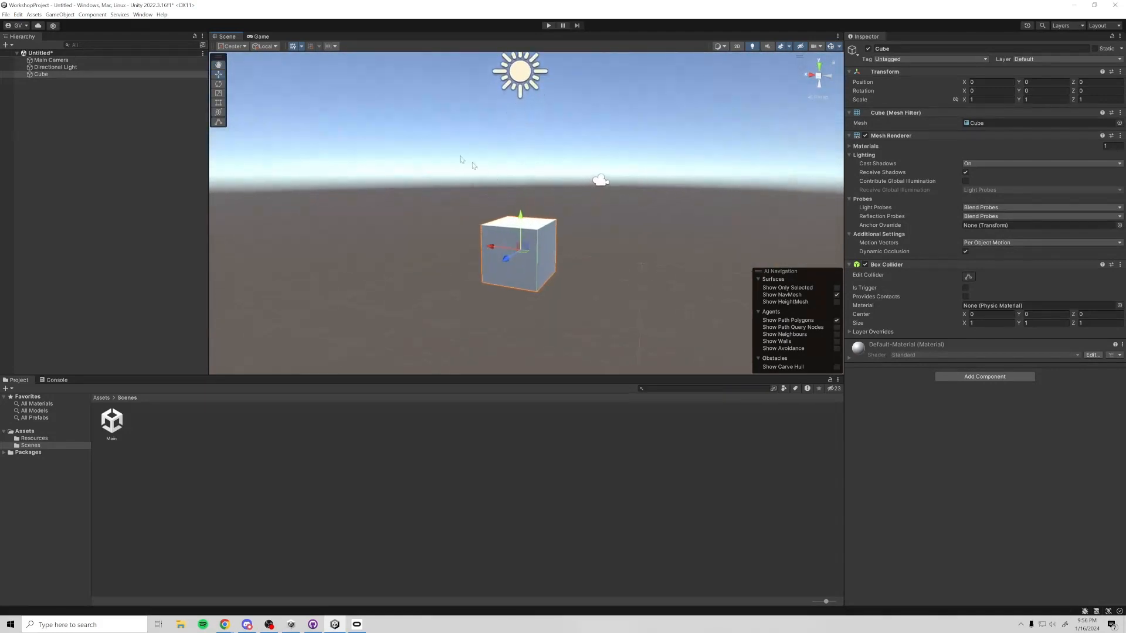
left_click(221, 84)
left_click(221, 95)
left_click_drag(518, 261, 516, 216)
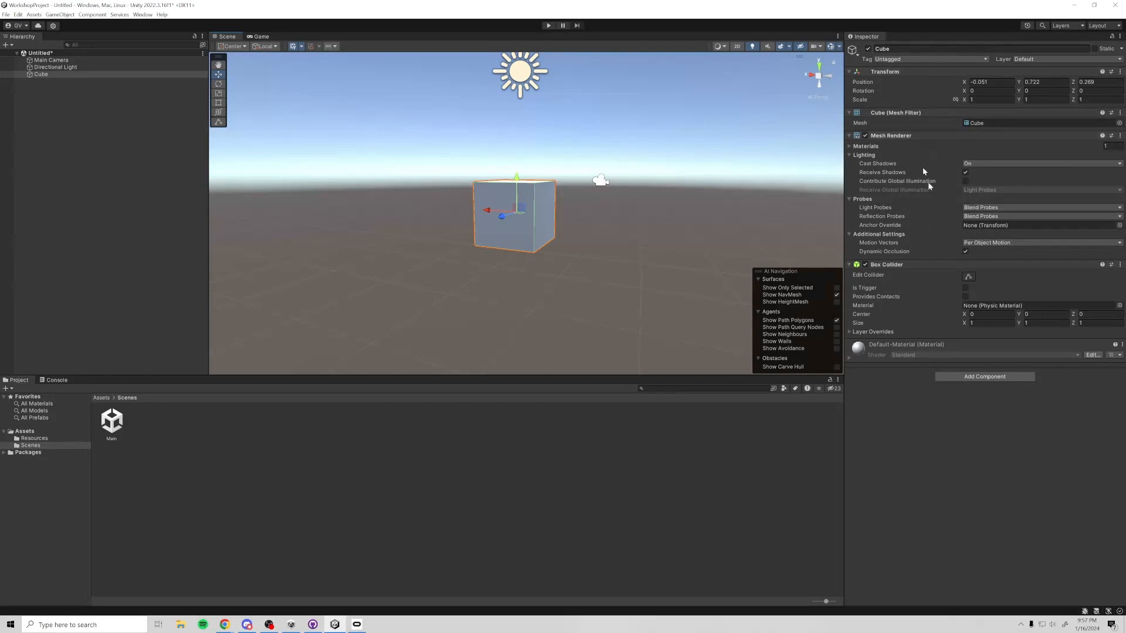
Inspect the properties of the Main Camera, Directional Light and Cube, including the cube's name, tag and layer options.
left_click(51, 60)
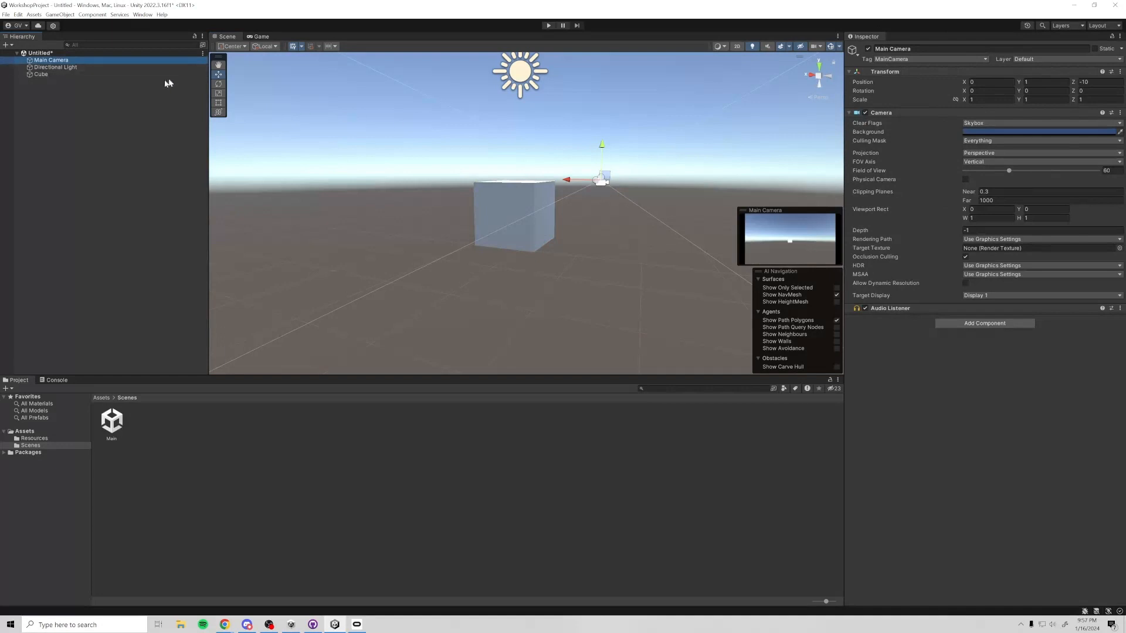
left_click(114, 67)
left_click(135, 74)
left_click(918, 48)
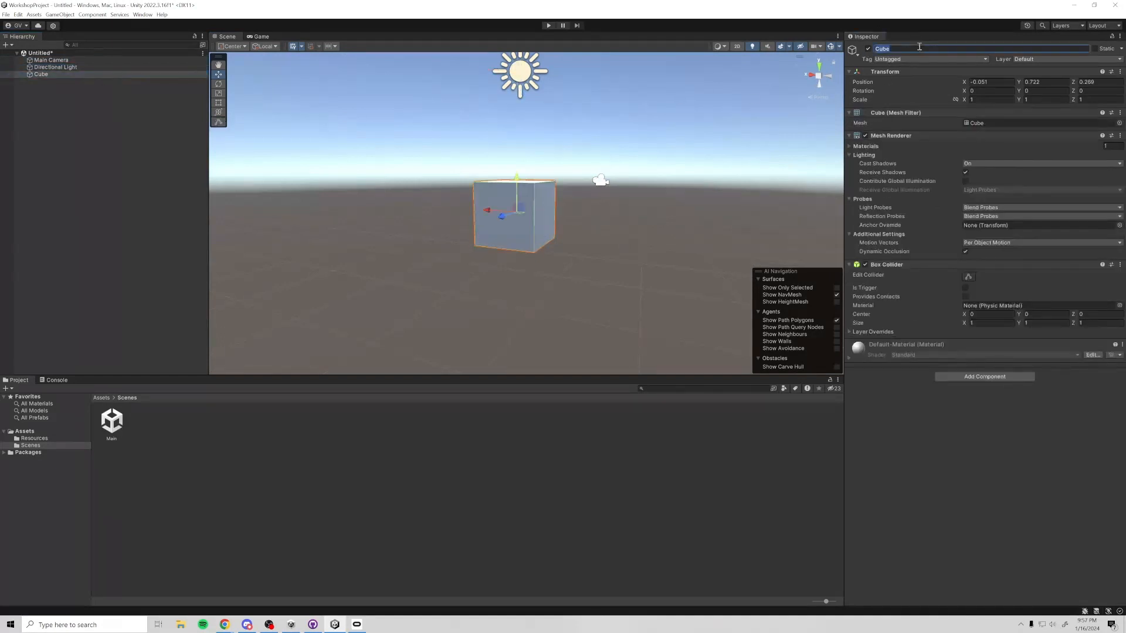
left_click(950, 60)
left_click(1031, 60)
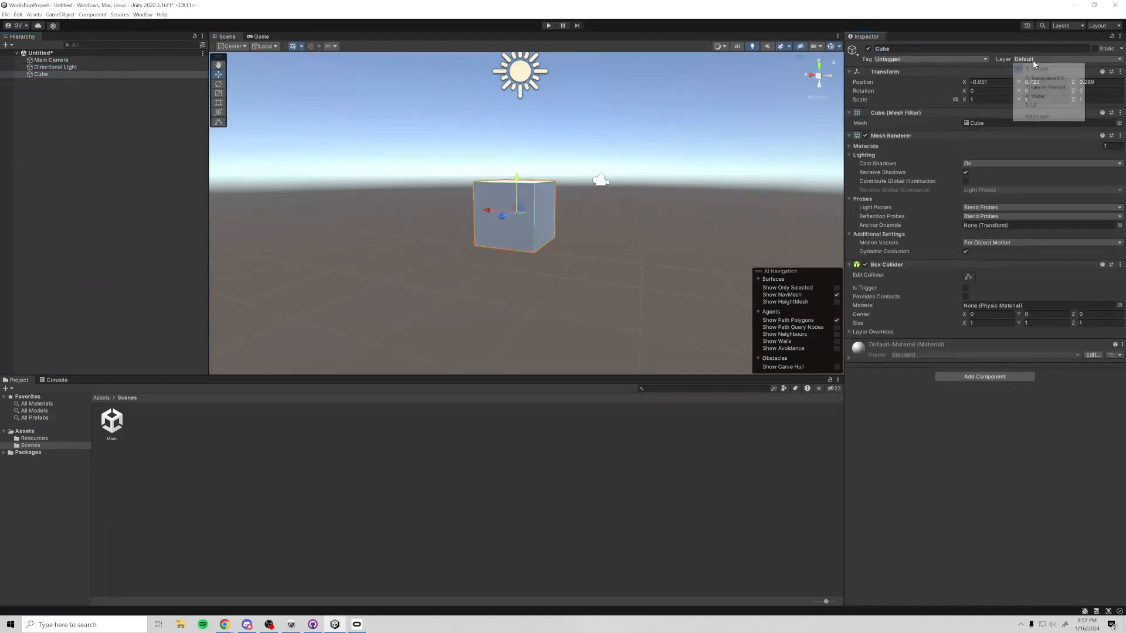
Reset the cube's position to 0 on the X, Y and Z axes.
left_click(879, 449)
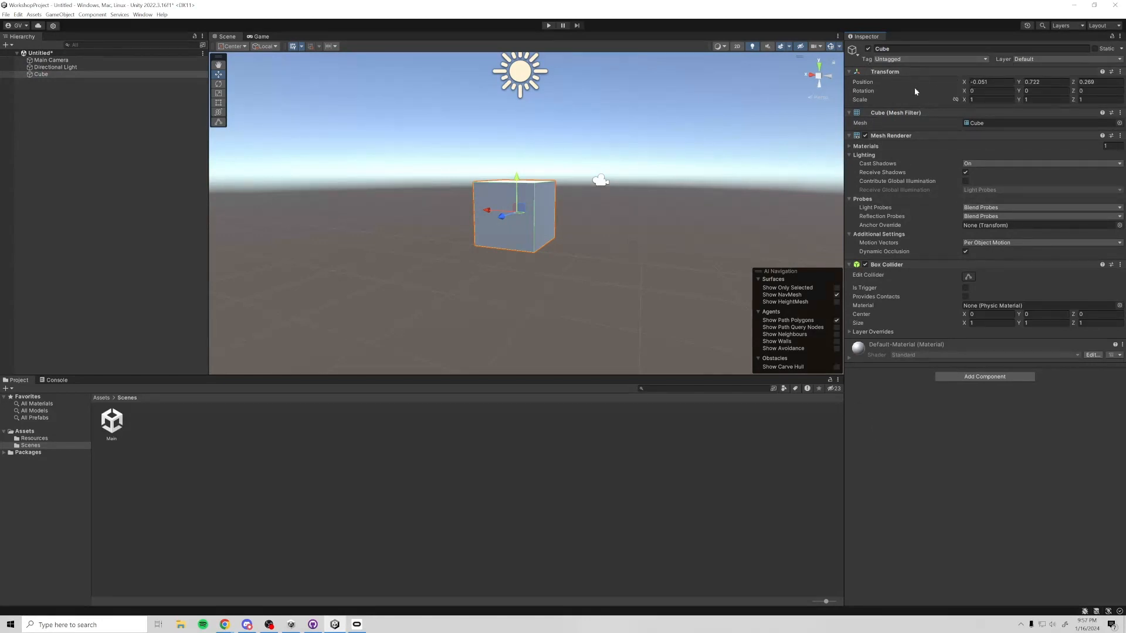
right_click_drag(713, 140, 618, 185)
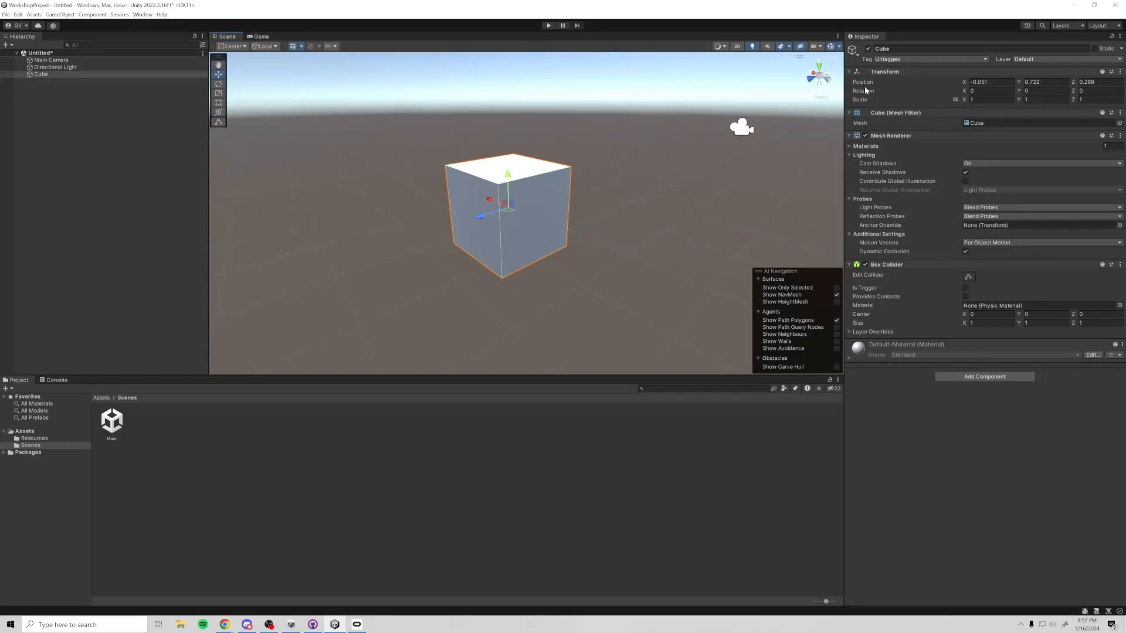
left_click(991, 83)
type("0")
key("Tab")
type("0")
key("Tab")
type("0")
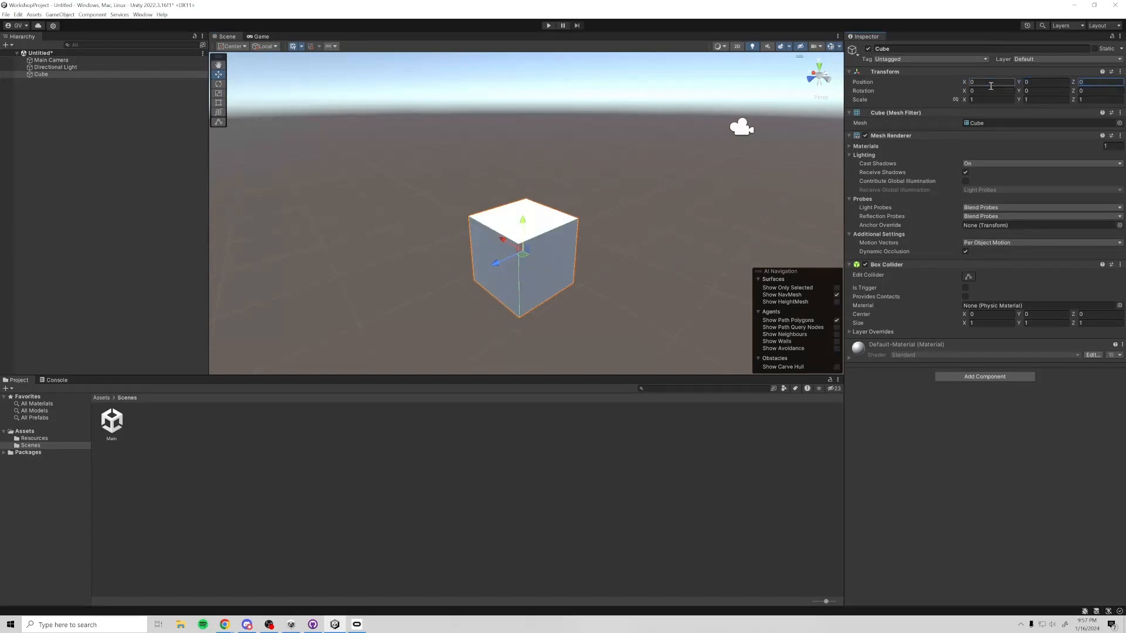
right_click_drag(616, 196, 627, 161)
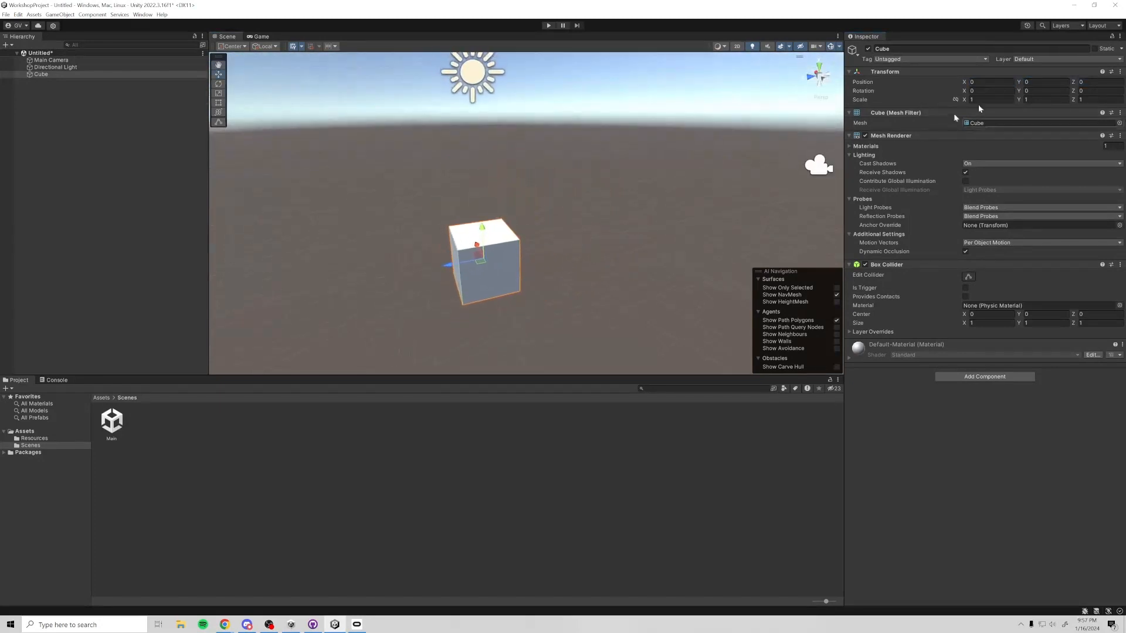
Try raising the cube to a Y position of 1, and return it to 0.
left_click(1043, 82)
type("1")
right_click_drag(651, 220, 814, 167)
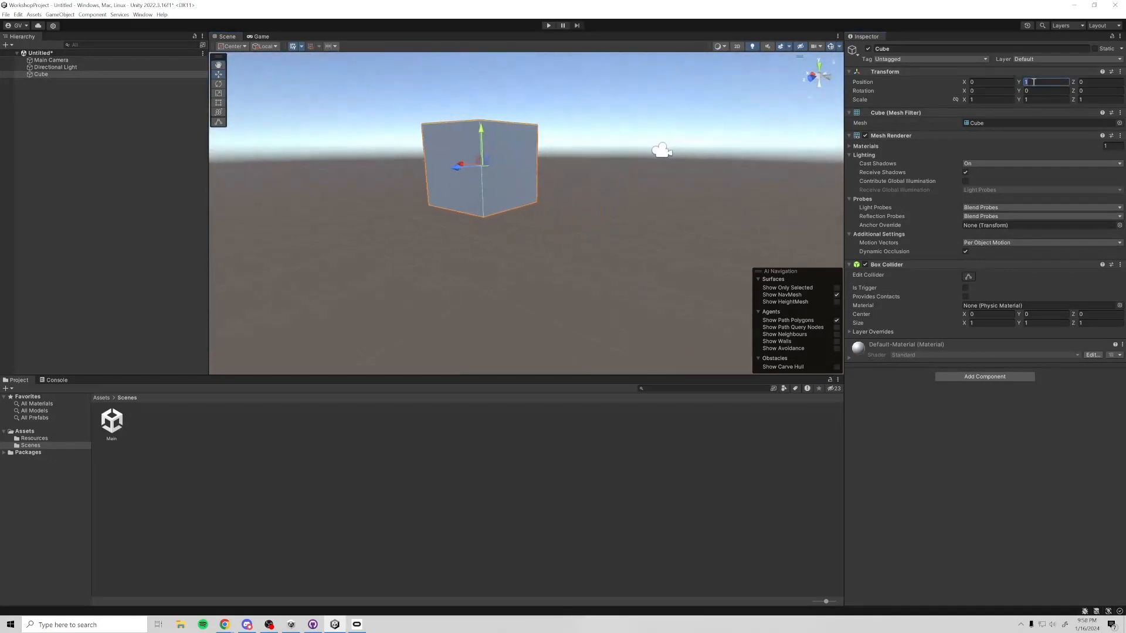
type("0")
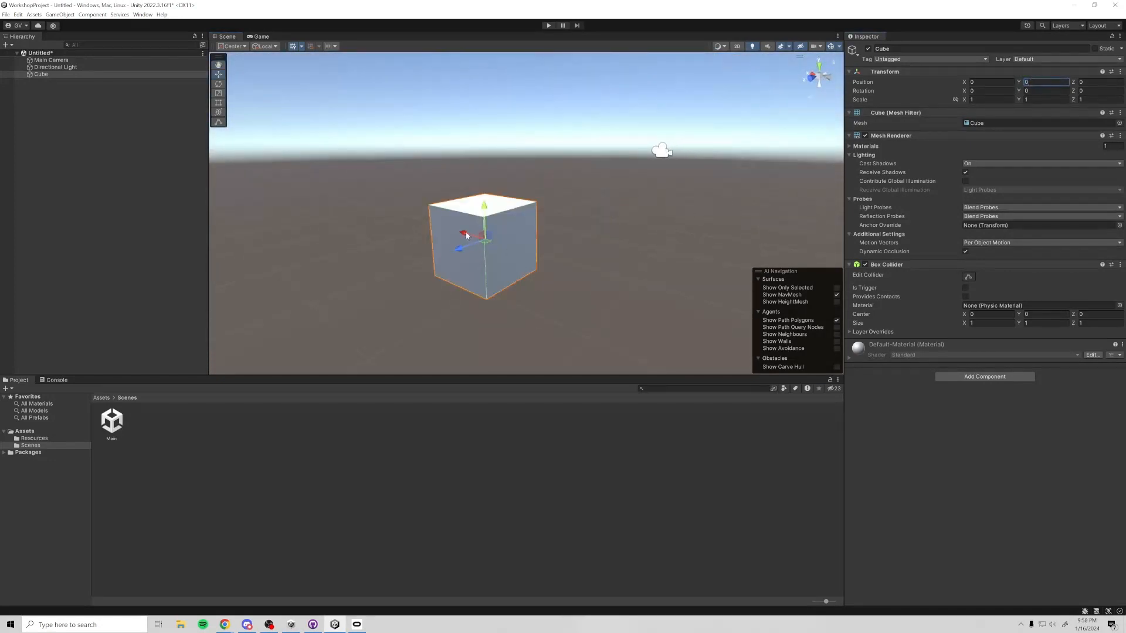
Try moving the cube along X to about 1.209 and rotating it freehand, ending with an X rotation of about -112.65.
mouse_move(467, 236)
left_mouse_down()
mouse_move(412, 218)
mouse_move(383, 239)
mouse_move(515, 162)
mouse_move(402, 158)
mouse_move(395, 176)
mouse_move(484, 249)
mouse_move(458, 215)
left_mouse_up()
left_click(218, 84)
right_click_drag(458, 216, 516, 216)
left_click_drag(476, 232, 523, 241)
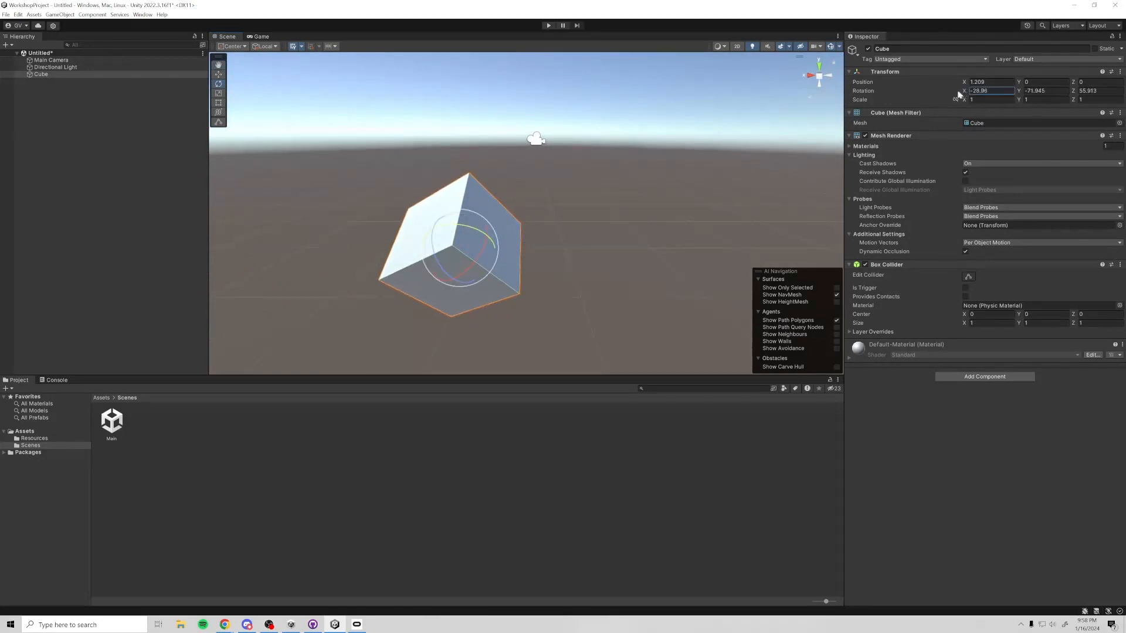
left_click_drag(959, 94, 1002, 93)
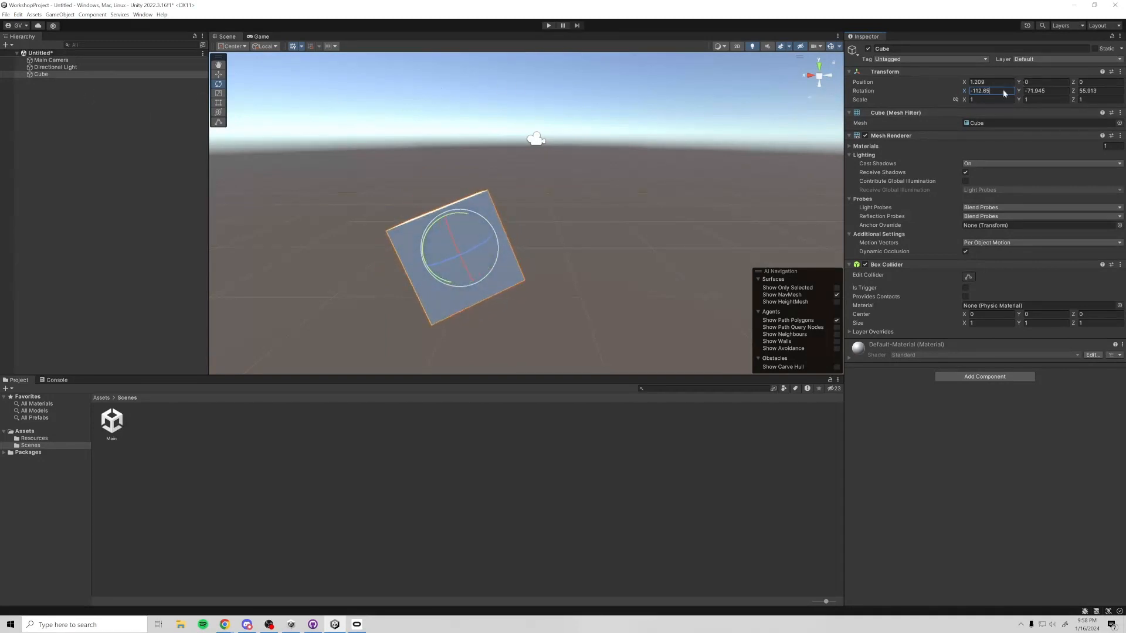
Set the cube's rotation to X 0, Y 0, Z 0.
type("0")
key("Tab")
type("0")
key("Tab")
type("0")
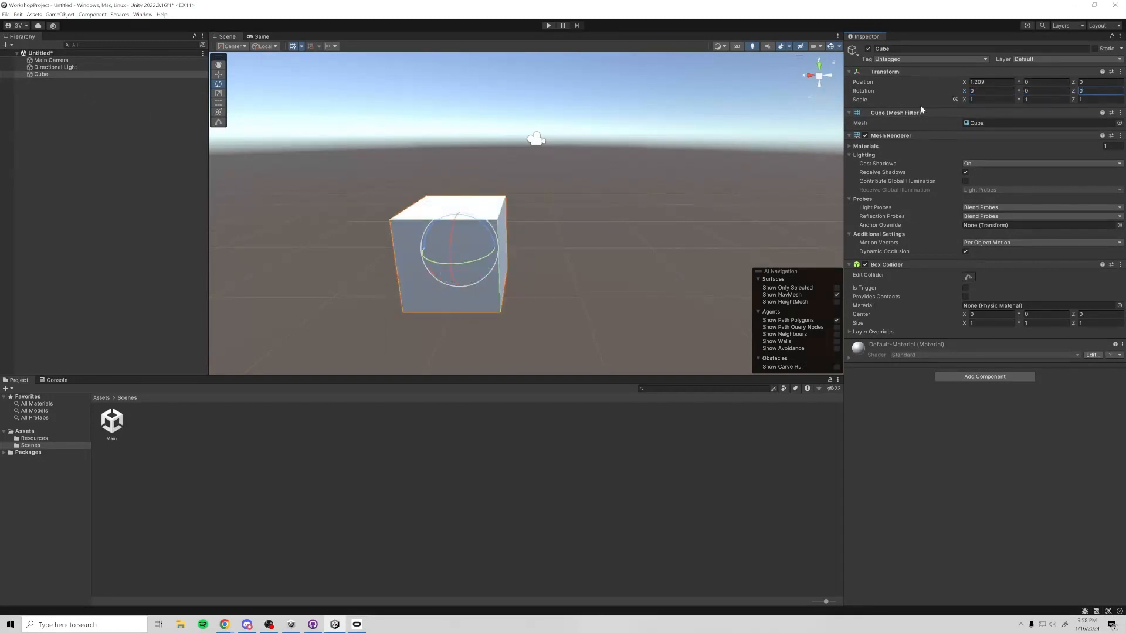
key("Return")
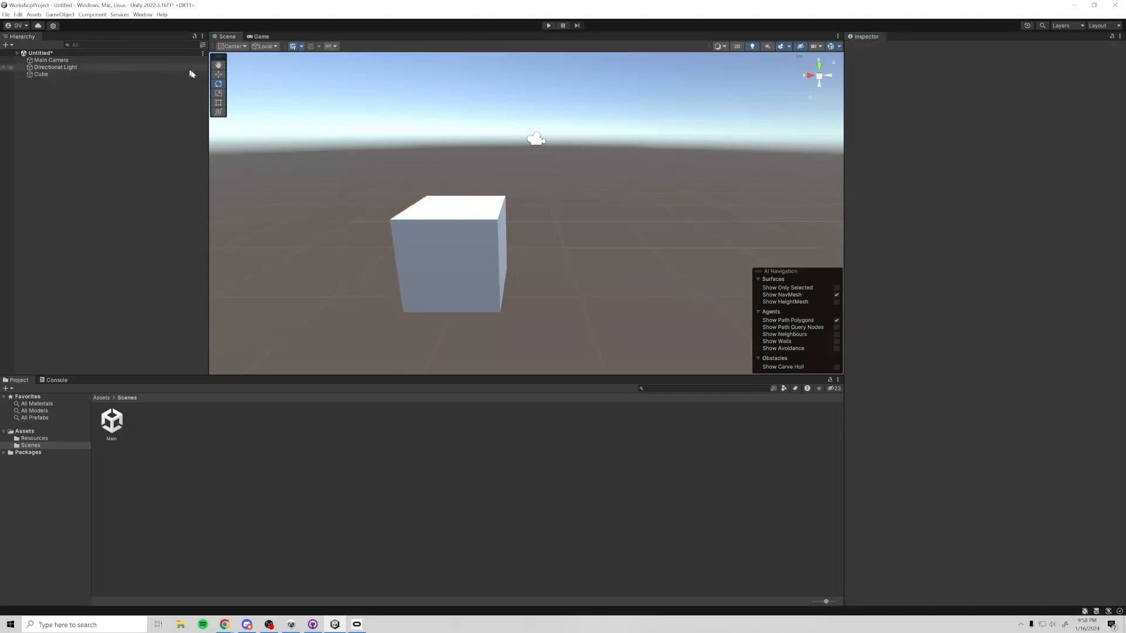
Try rotating the cube freehand in local orientation, and adjust its Y rotation to about 17.3.
left_click_drag(433, 247, 480, 240)
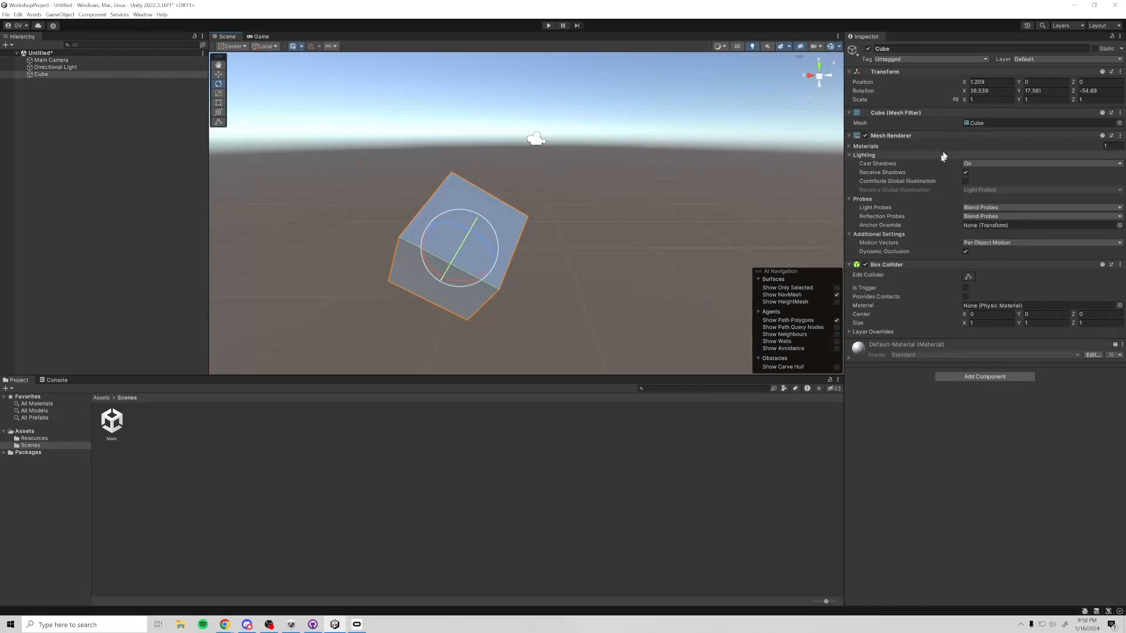
left_click(1040, 90)
type("13.6")
left_click_drag(1016, 94, 1019, 95)
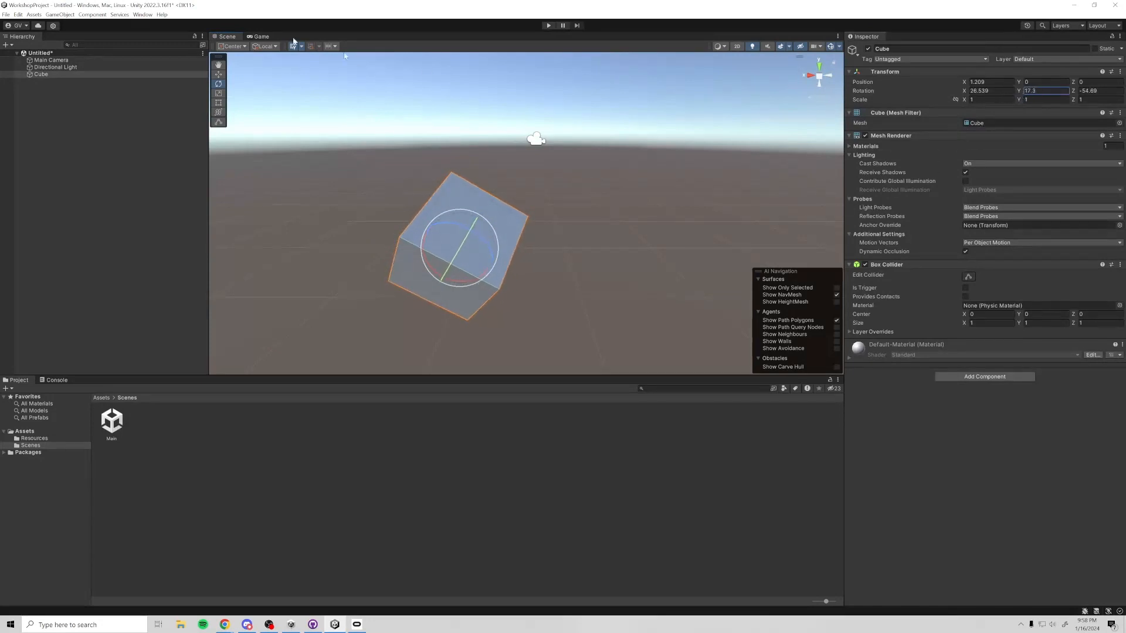
Switch the handle orientation to Global and rotate the cube to about X 11.1, Y -29.5, Z -160.8.
left_click(266, 47)
left_click(269, 57)
left_click_drag(478, 211, 480, 251)
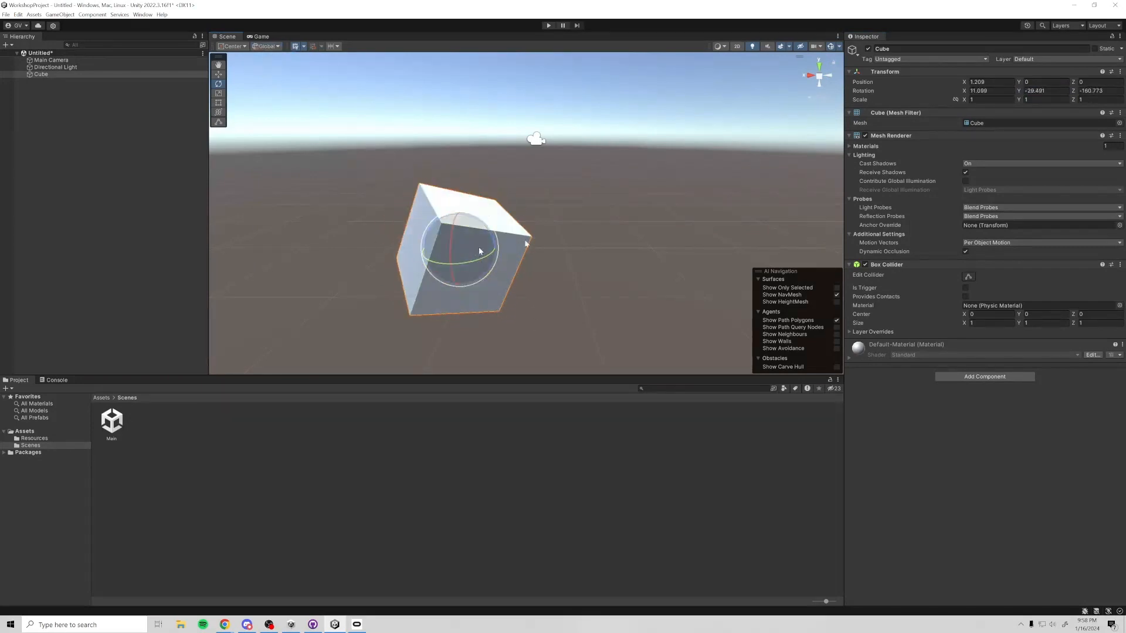
Set the handle orientation to Local and reset the cube's rotation to 0 on all three axes.
left_click(268, 47)
left_click(269, 66)
left_click(986, 91)
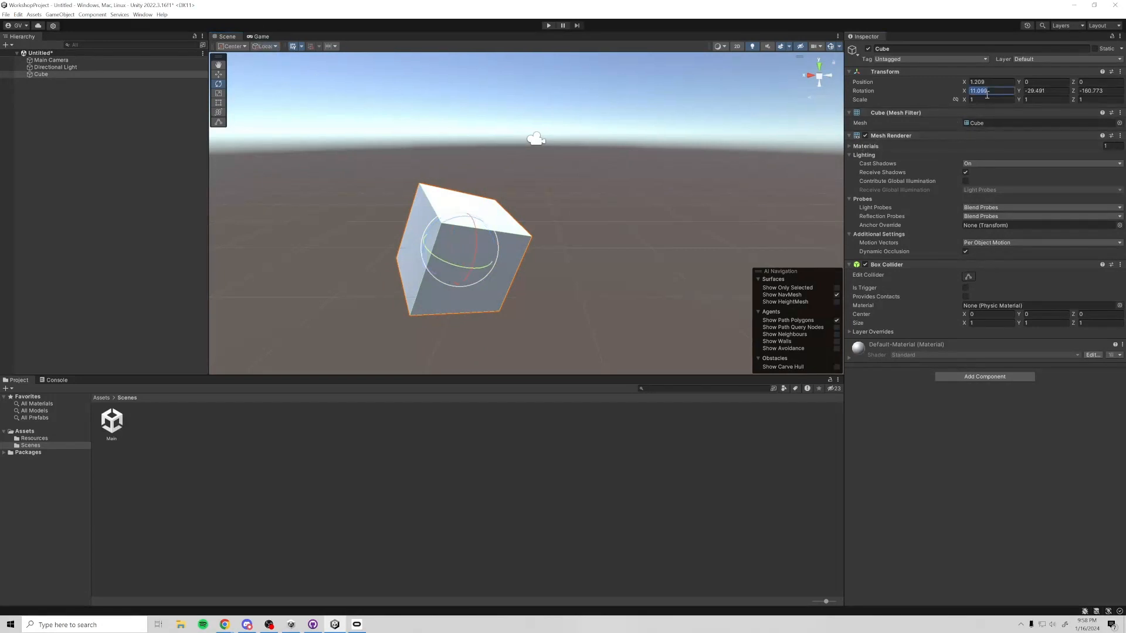
type("0")
key("Tab")
type("0")
key("Tab")
type("0")
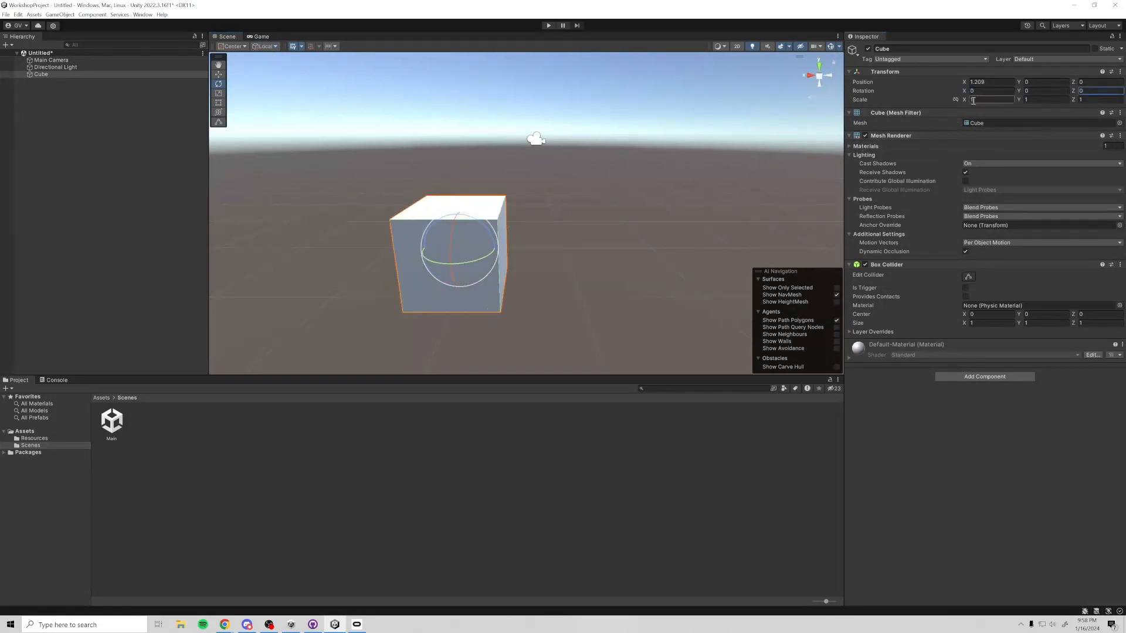
Set the cube's X position to 0.
type("0")
key("Tab")
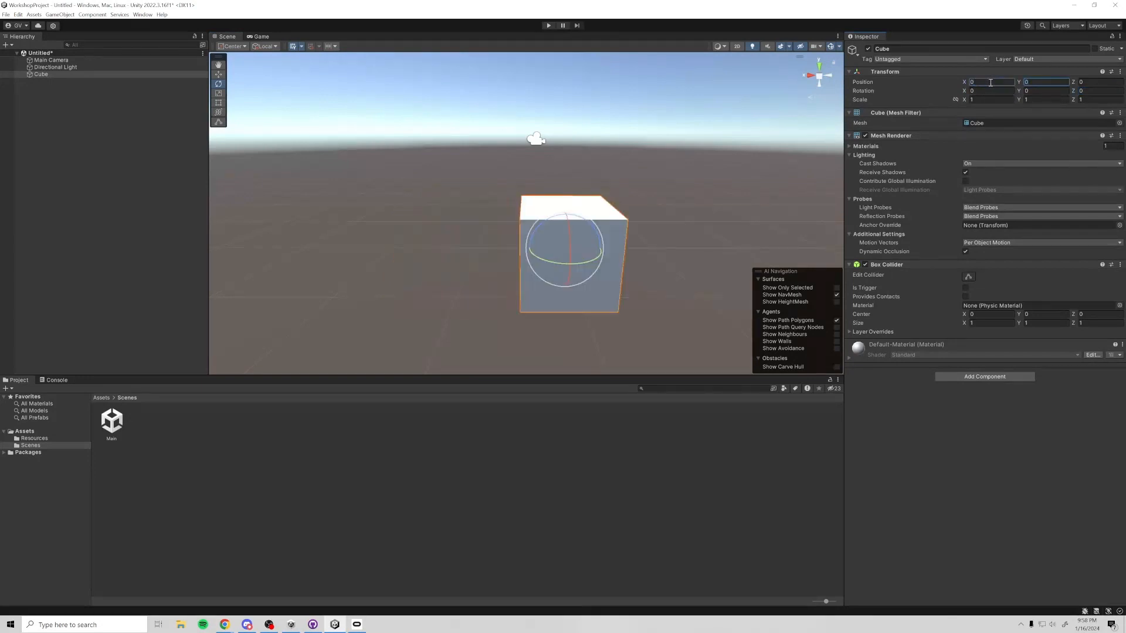
right_click_drag(585, 123, 580, 143)
key("d")
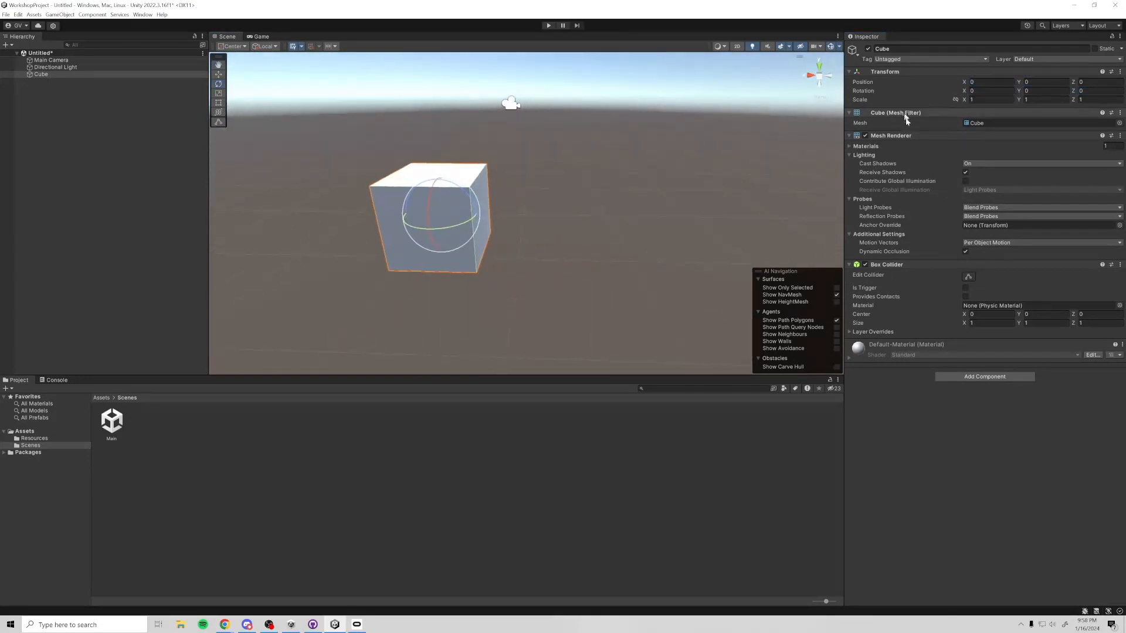
right_click_drag(670, 179, 640, 170)
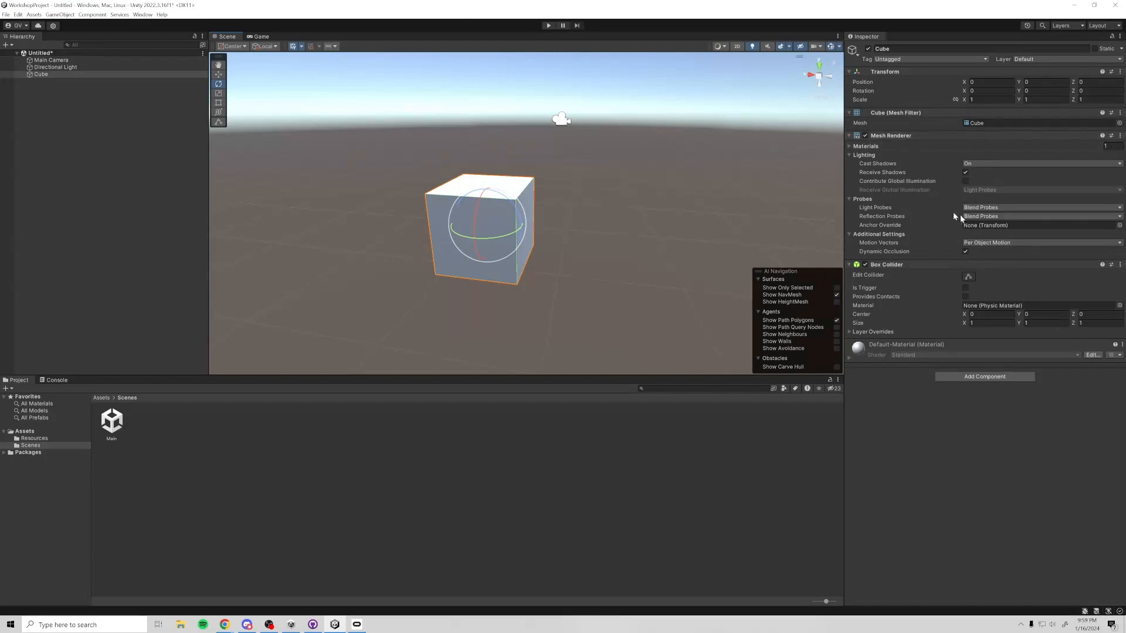
Check the materials list of the cube's Mesh Renderer, and reselect the cube in the scene.
left_click(861, 146)
left_click(848, 146)
left_click(593, 163)
left_click(469, 249)
right_click_drag(636, 244, 572, 245)
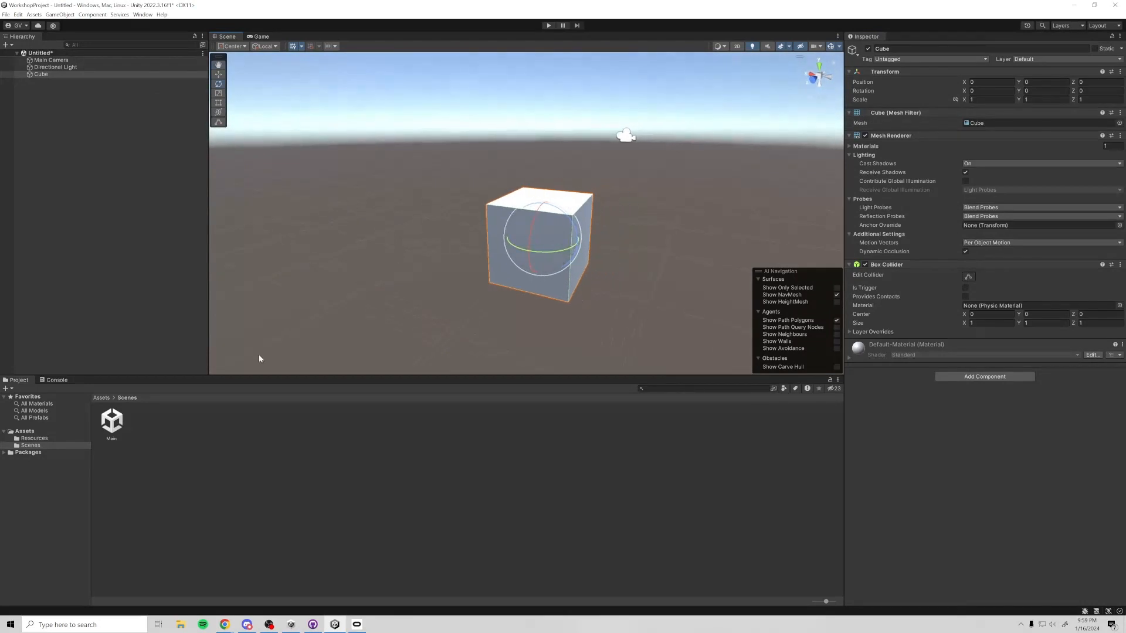
Look at the Console and return to the project's files.
left_click(56, 380)
left_click(22, 379)
left_click(46, 381)
left_click(26, 381)
Reveal the project's Assets folder in File Explorer and open it inside GitHubUnity > WorkshopProject.
left_click(25, 432)
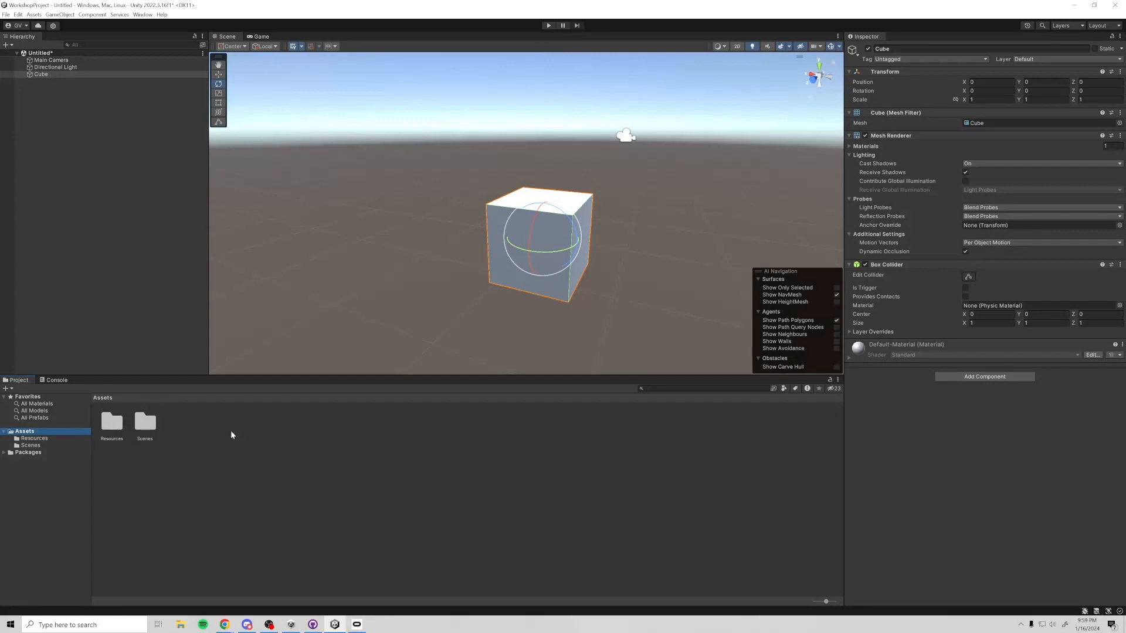
right_click(231, 435)
left_click(264, 220)
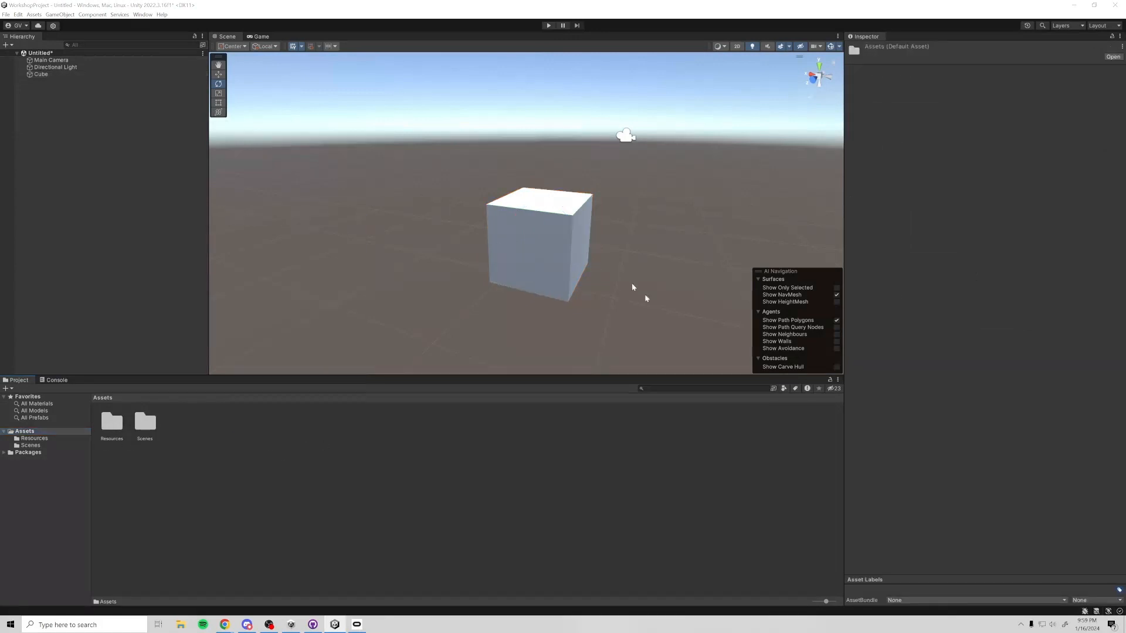
double_click(841, 28)
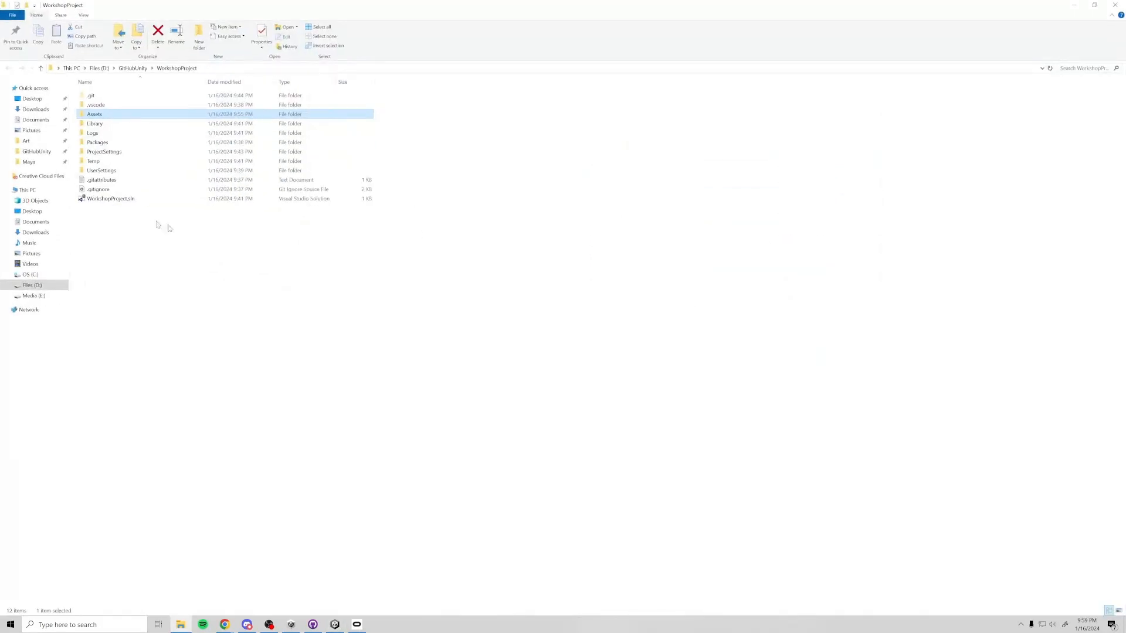
left_click(130, 68)
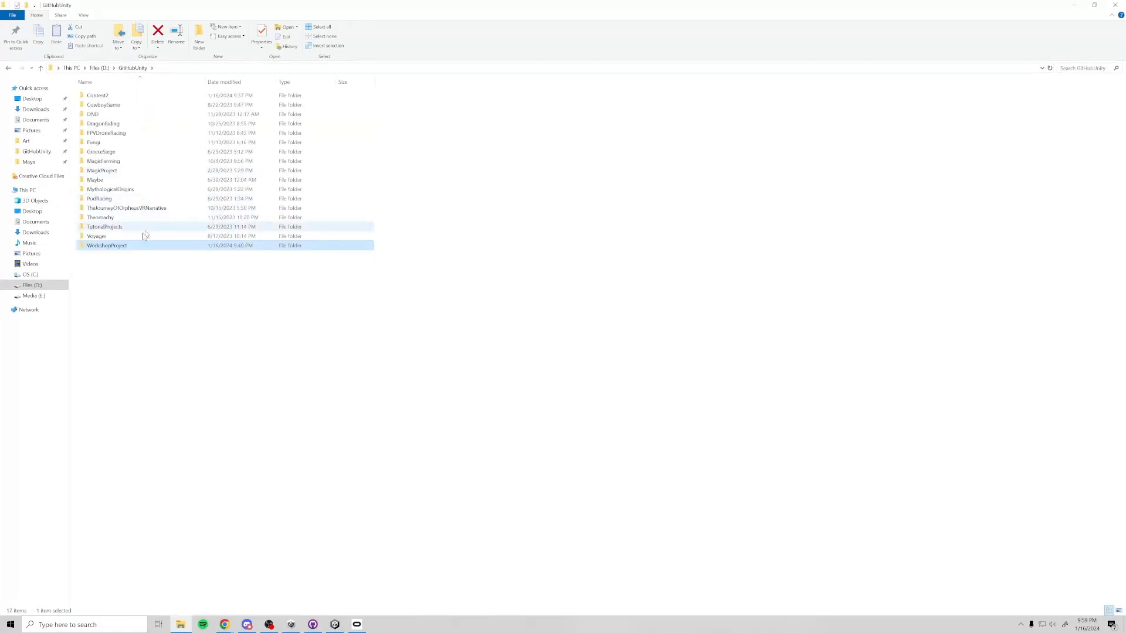
double_click(129, 246)
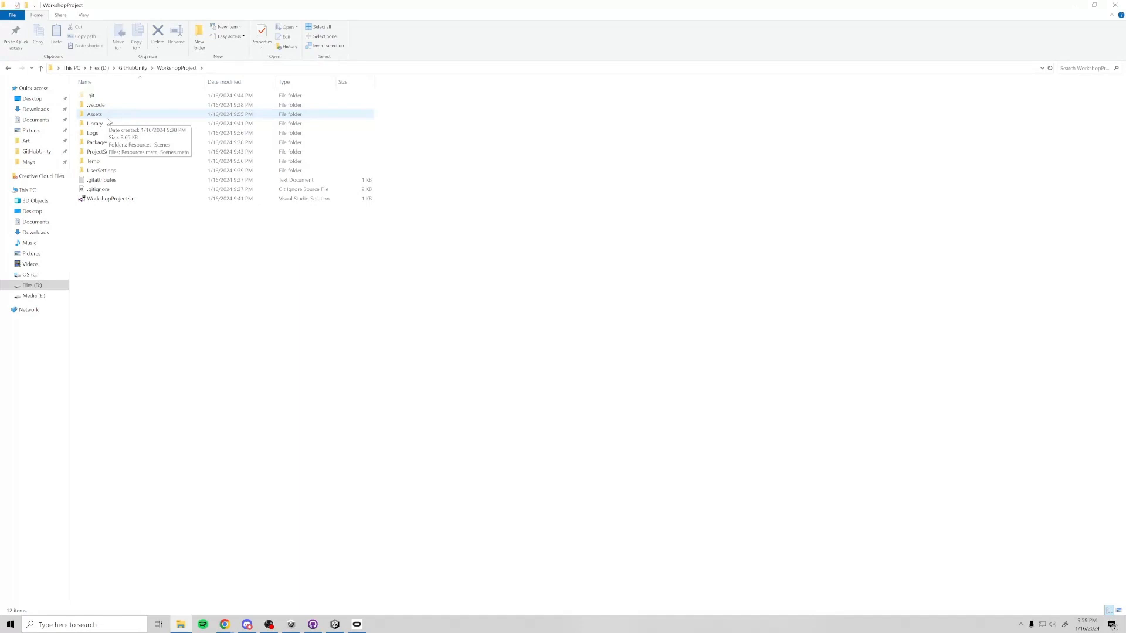
double_click(107, 116)
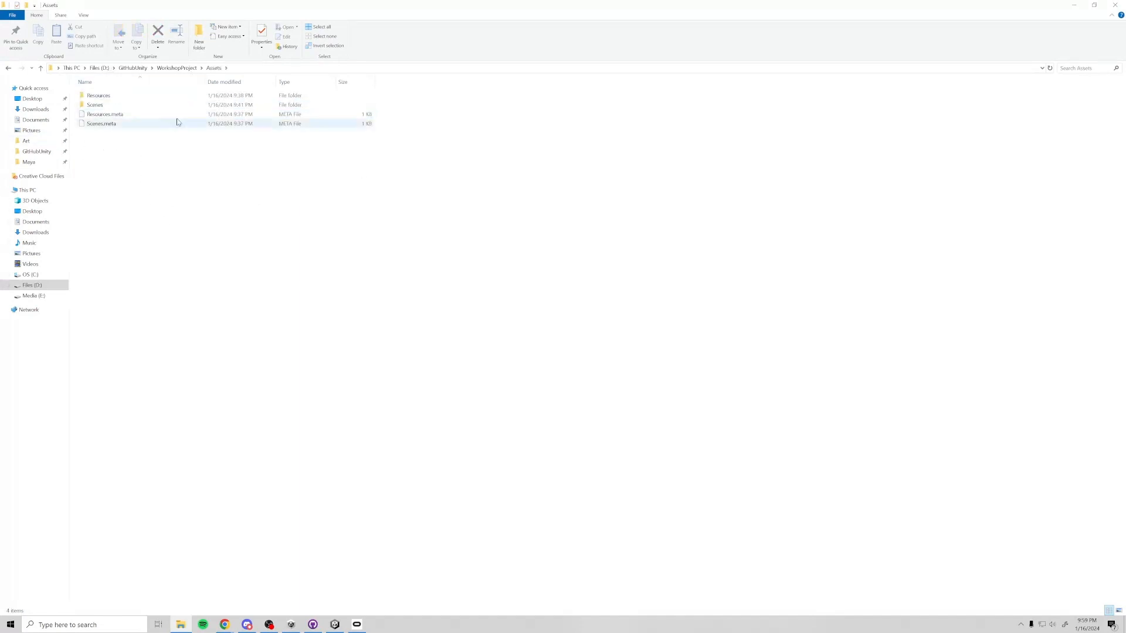
Create a folder named Models inside the project's Assets folder.
right_click(127, 171)
mouse_move(174, 315)
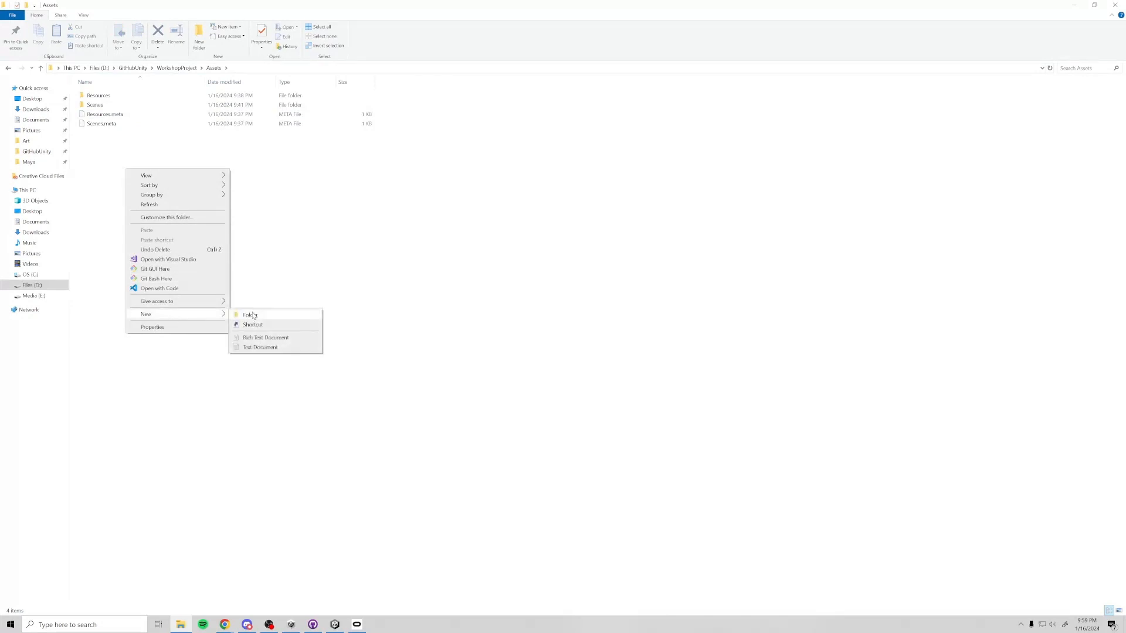
left_click(251, 316)
type("Models")
key("Return")
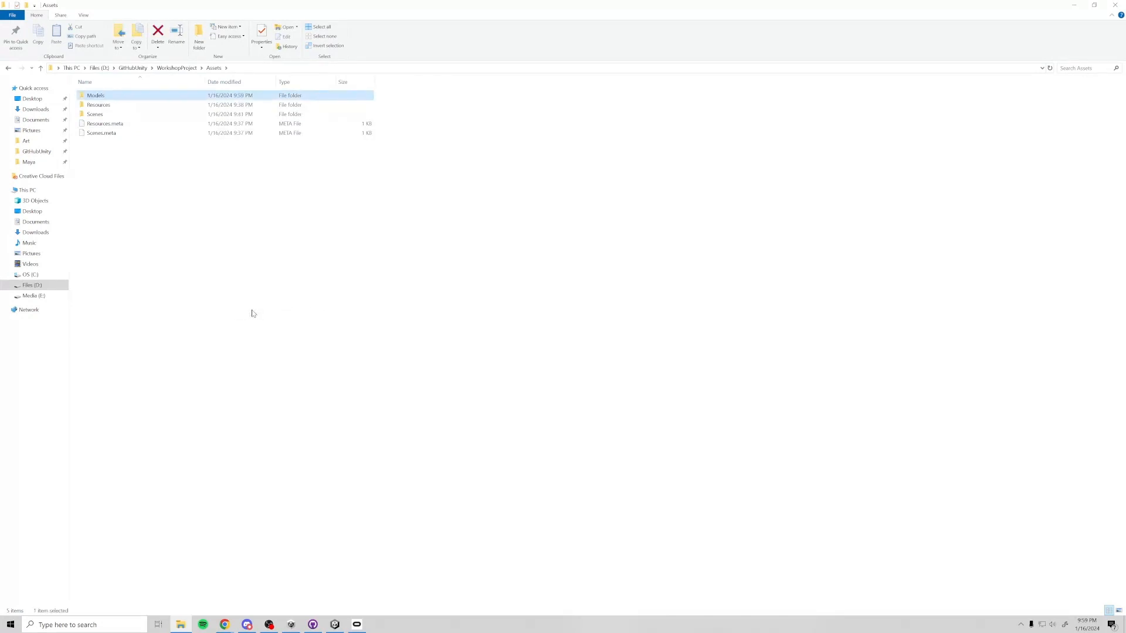
Create a text document named Models inside the Models folder.
double_click(121, 102)
right_click(134, 155)
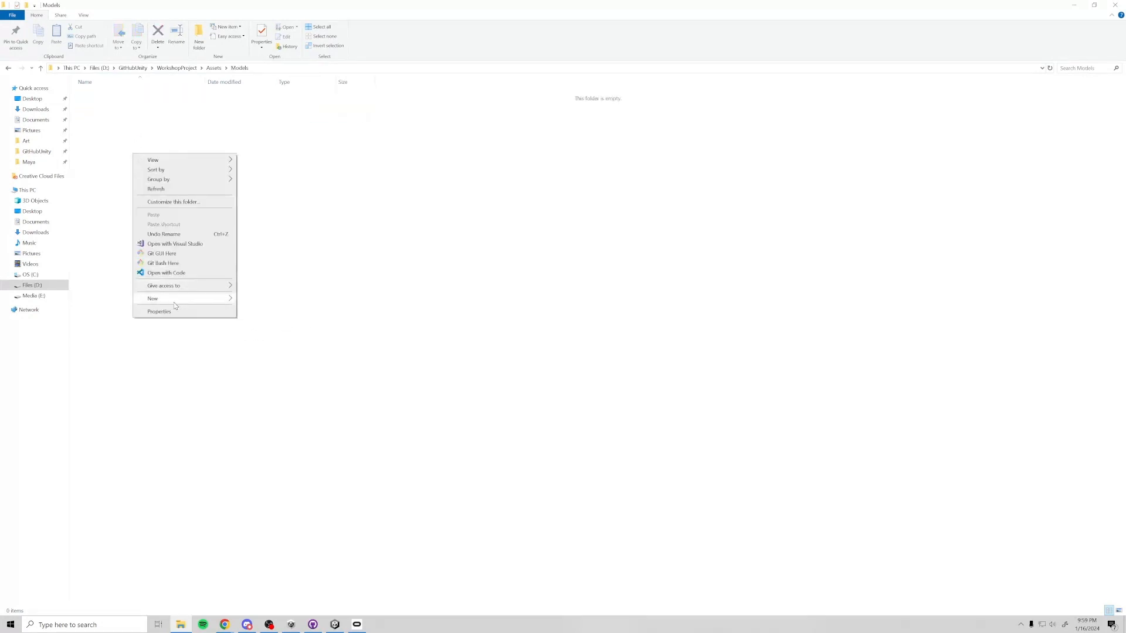
mouse_move(175, 300)
left_click(253, 333)
type("Models")
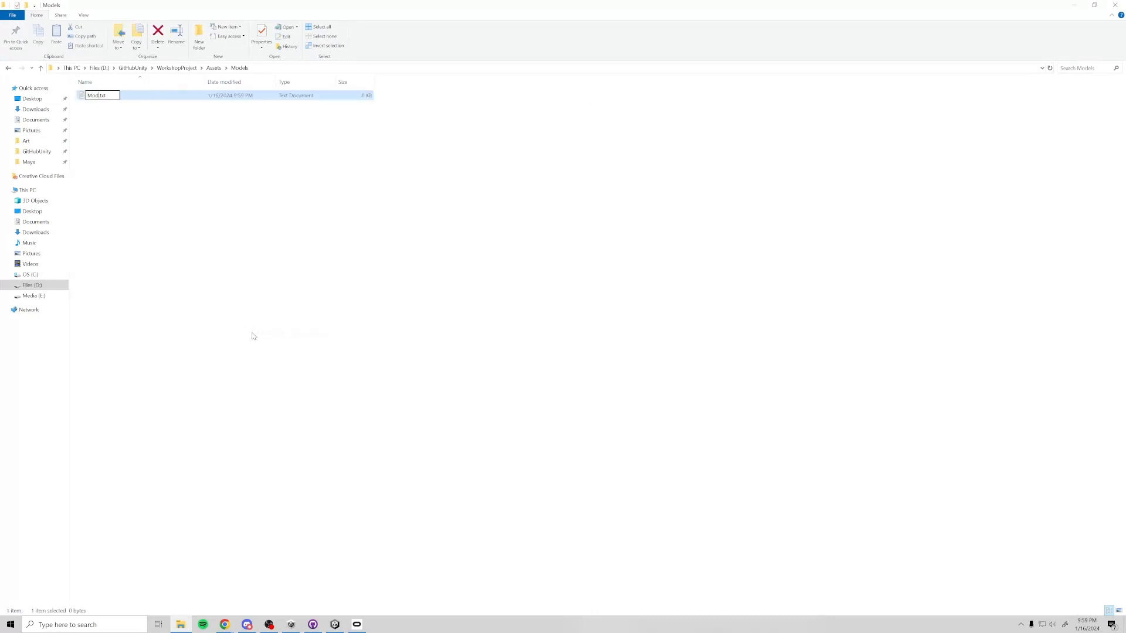
key("Return")
left_click(135, 145)
Switch back to Unity and examine the Models text file inside the Models folder.
left_click(334, 624)
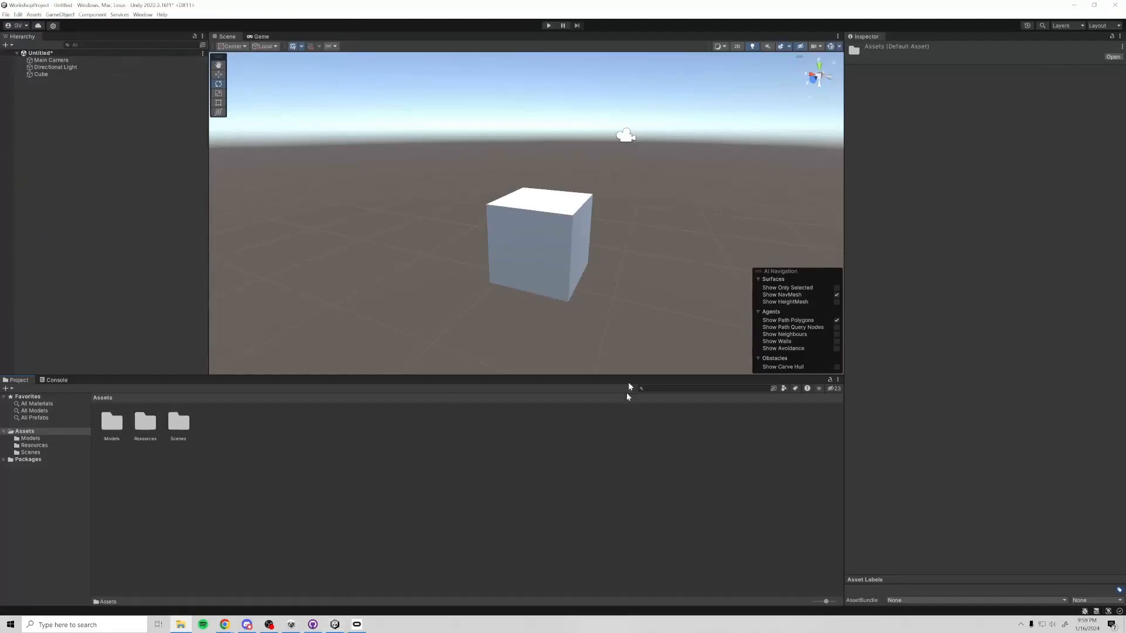
double_click(112, 423)
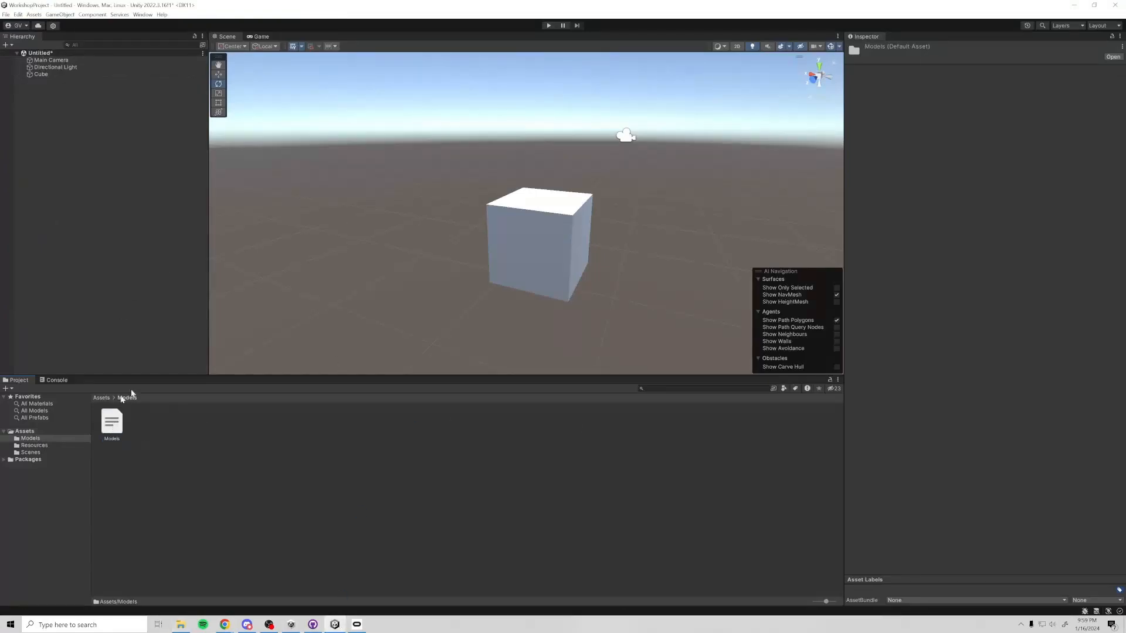
left_click(115, 425)
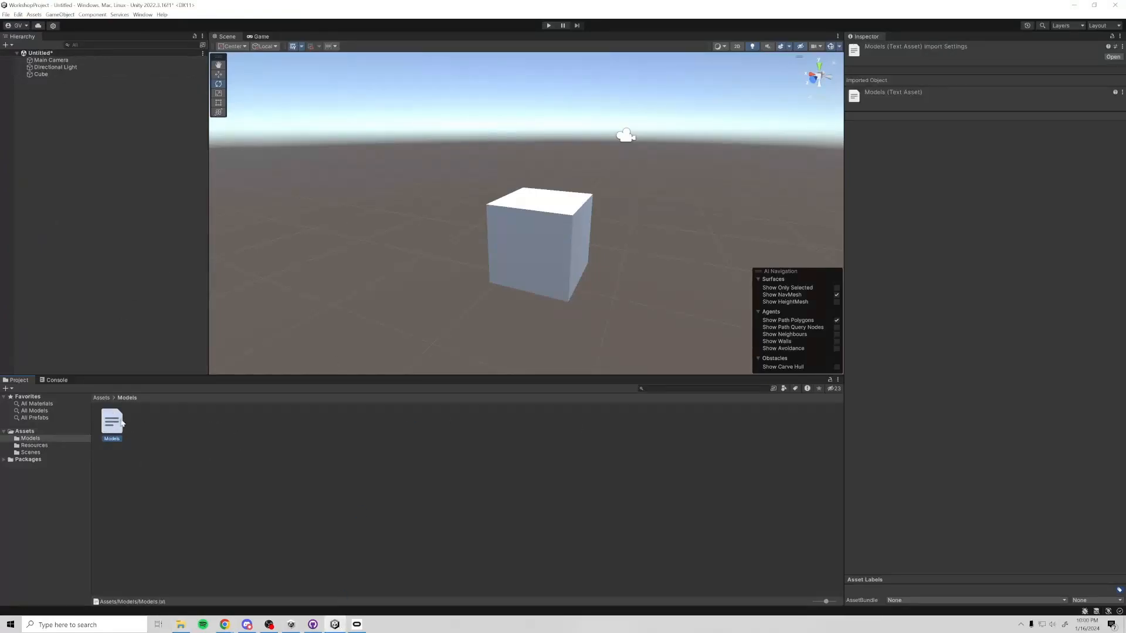
Return to the root Assets folder and create a new folder there named Prefabs.
left_click(101, 399)
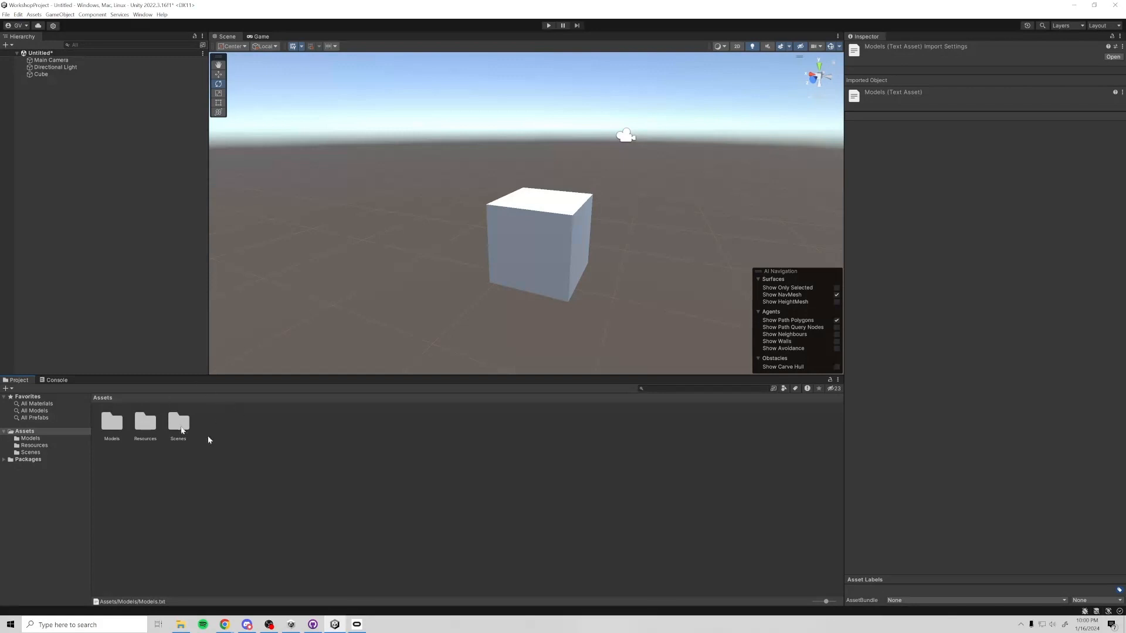
right_click(231, 423)
mouse_move(346, 197)
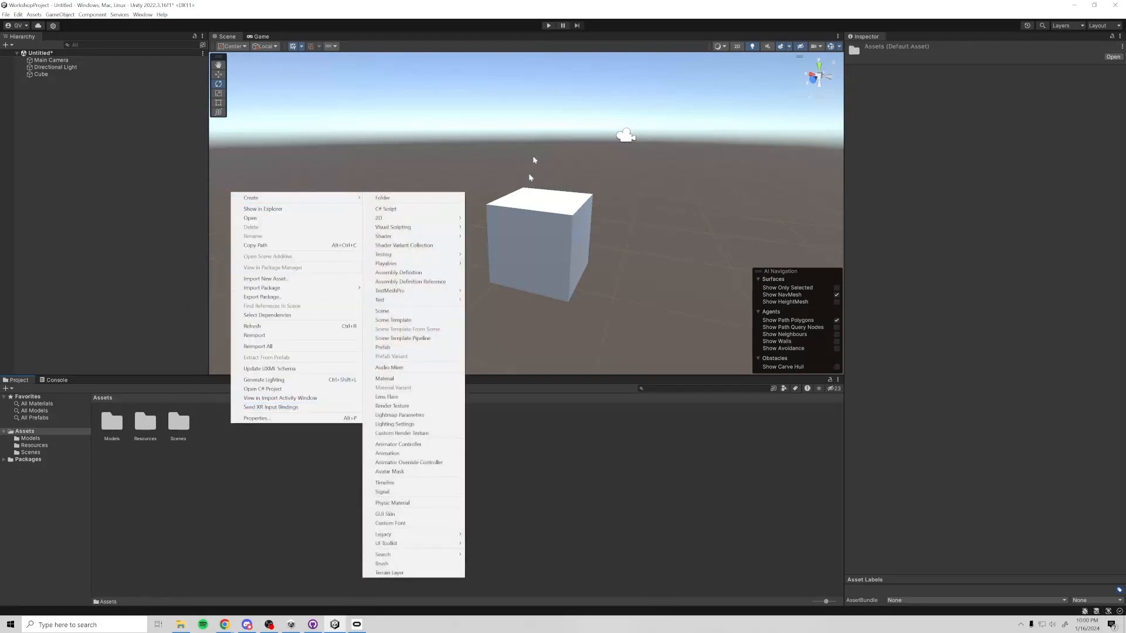
left_click(387, 199)
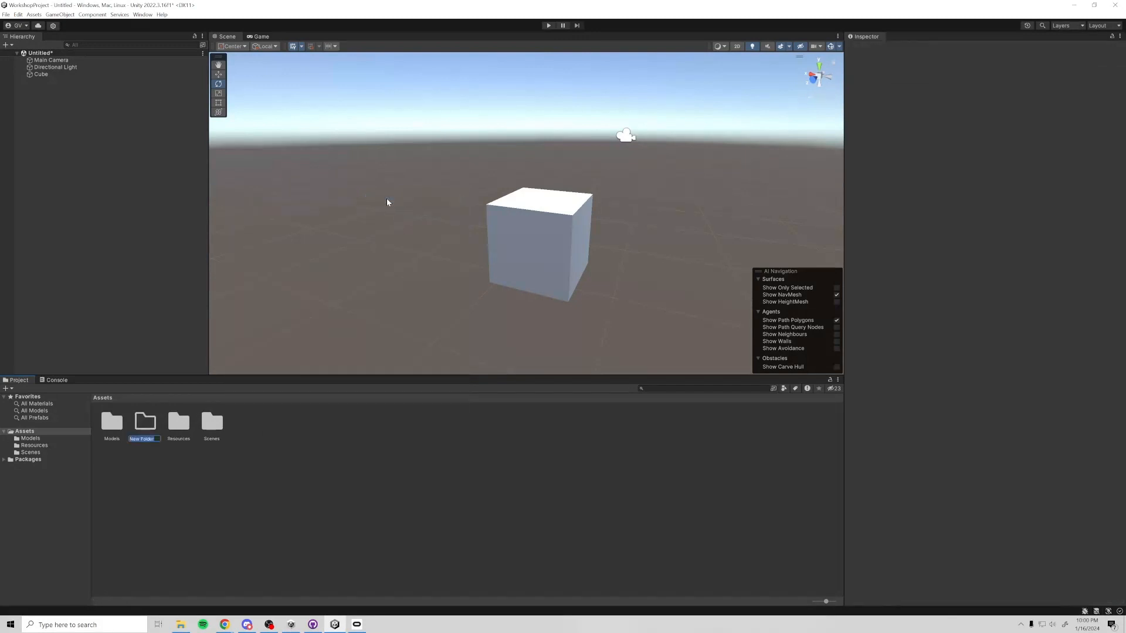
type("Prefabs")
key("Return")
Create a new folder named Materials in the project's Assets folder.
right_click(260, 419)
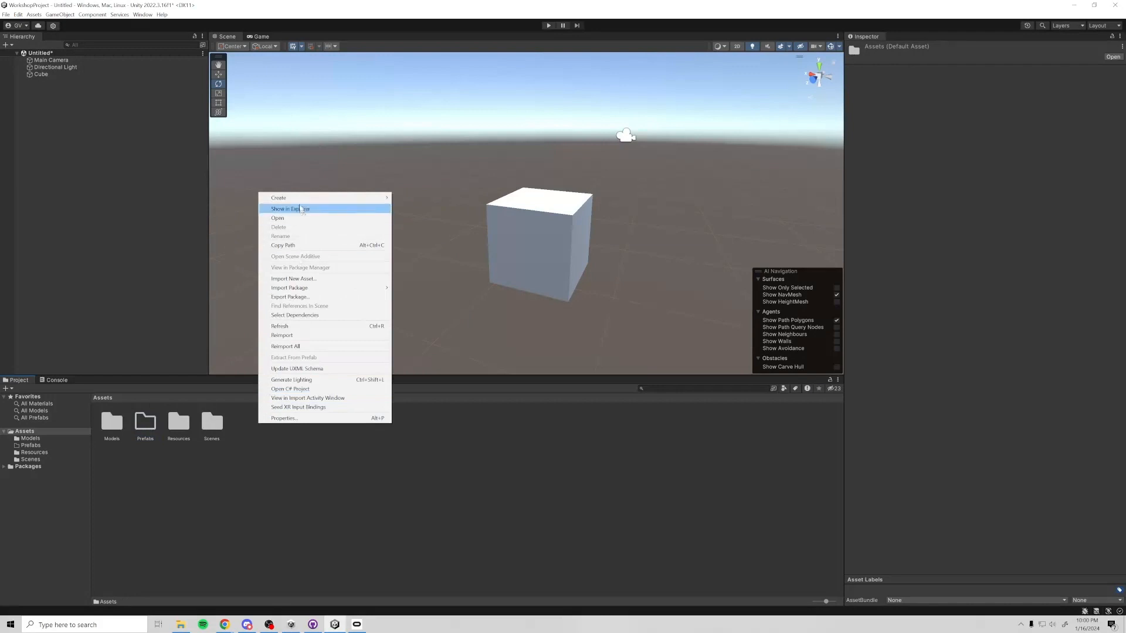
mouse_move(295, 199)
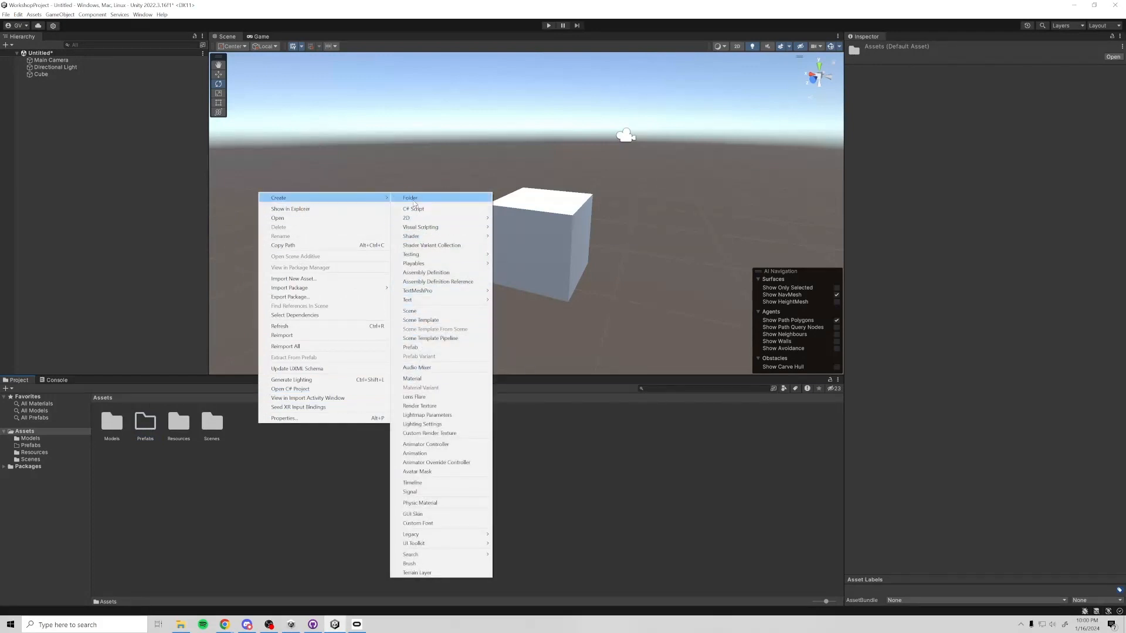
left_click(413, 199)
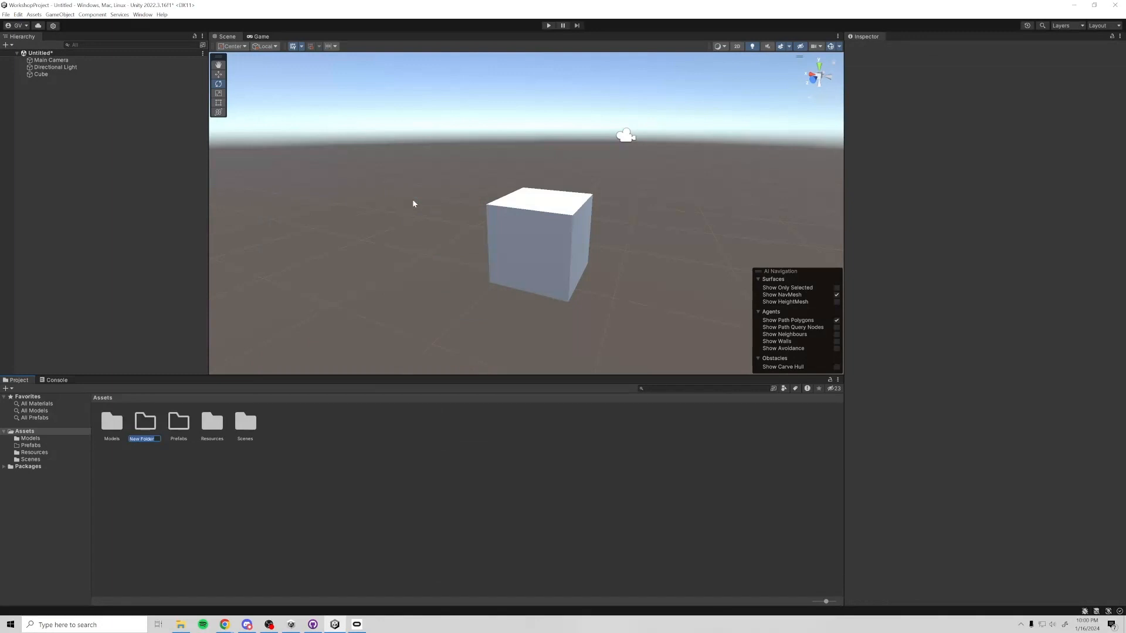
type("Materials")
key("Return")
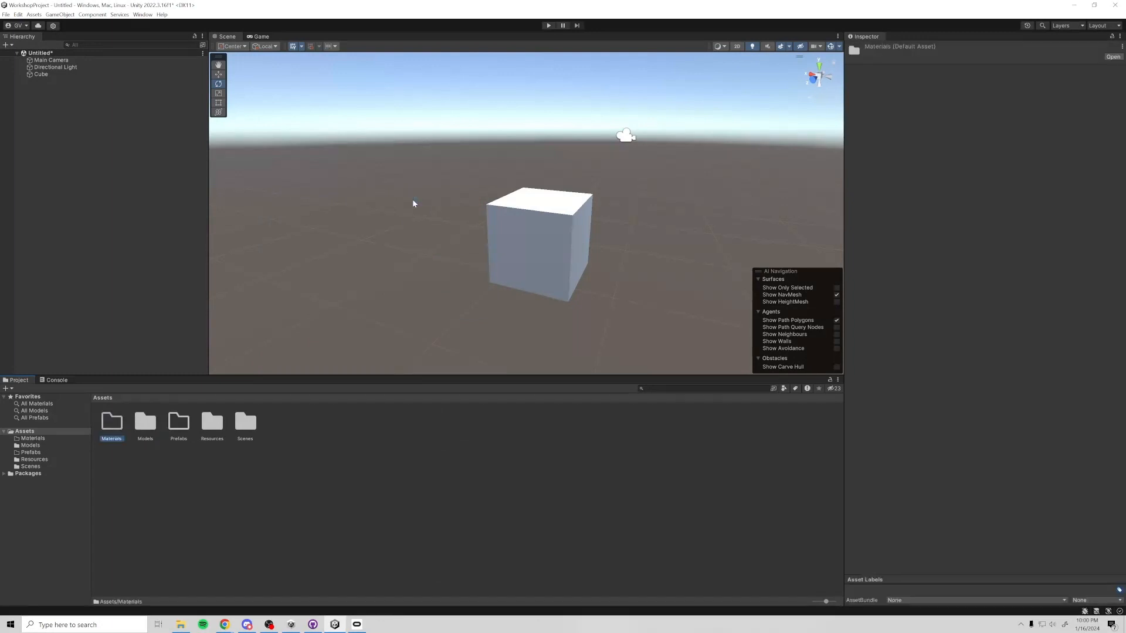
Create a new folder named Scripts in the project's Assets folder.
right_click(289, 441)
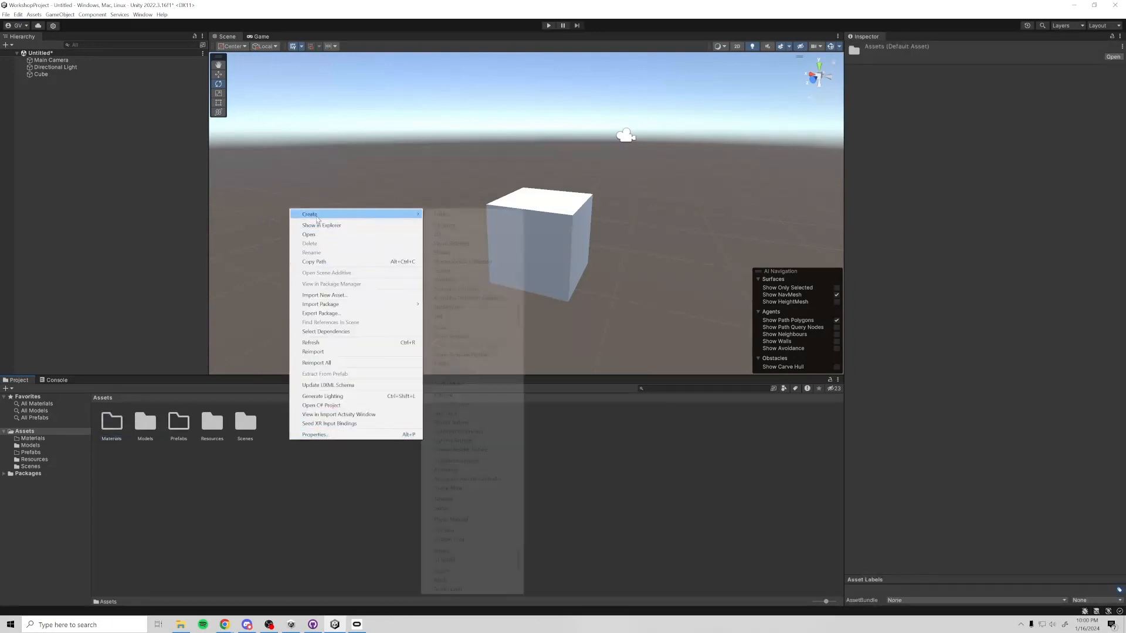
key("Escape")
right_click(320, 406)
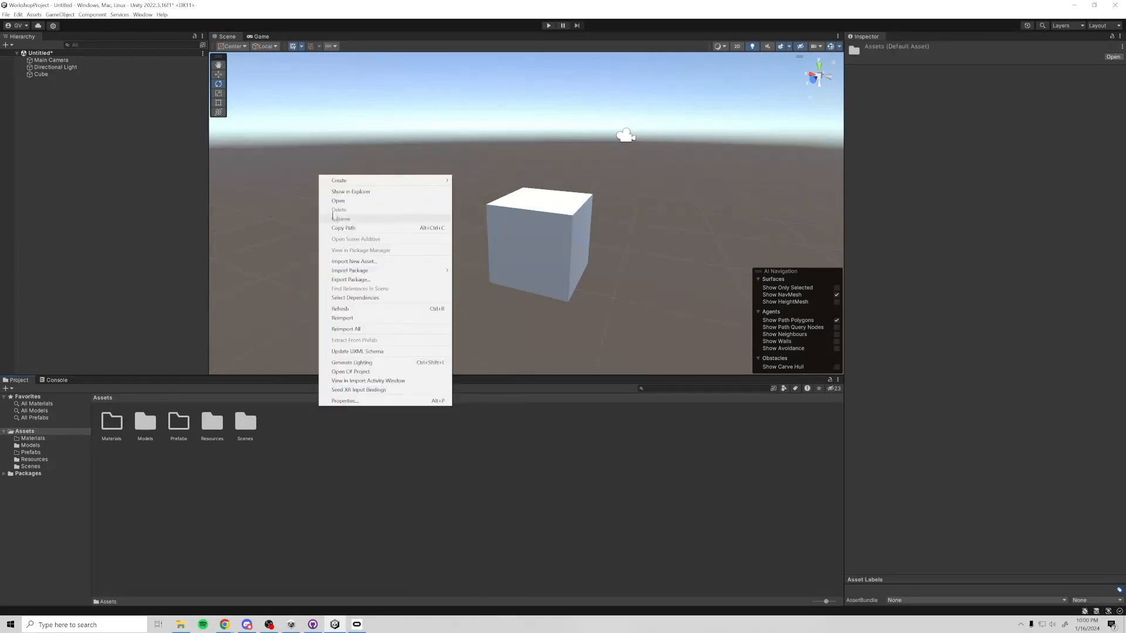
mouse_move(352, 180)
left_click(470, 181)
type("Sc")
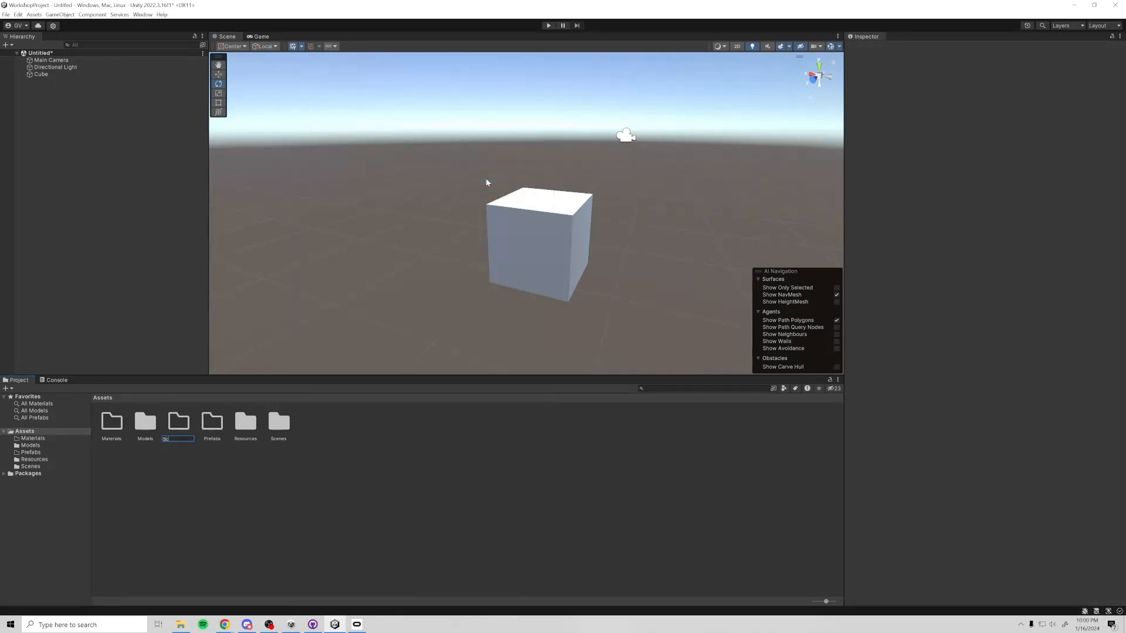
type("ripts")
key("Return")
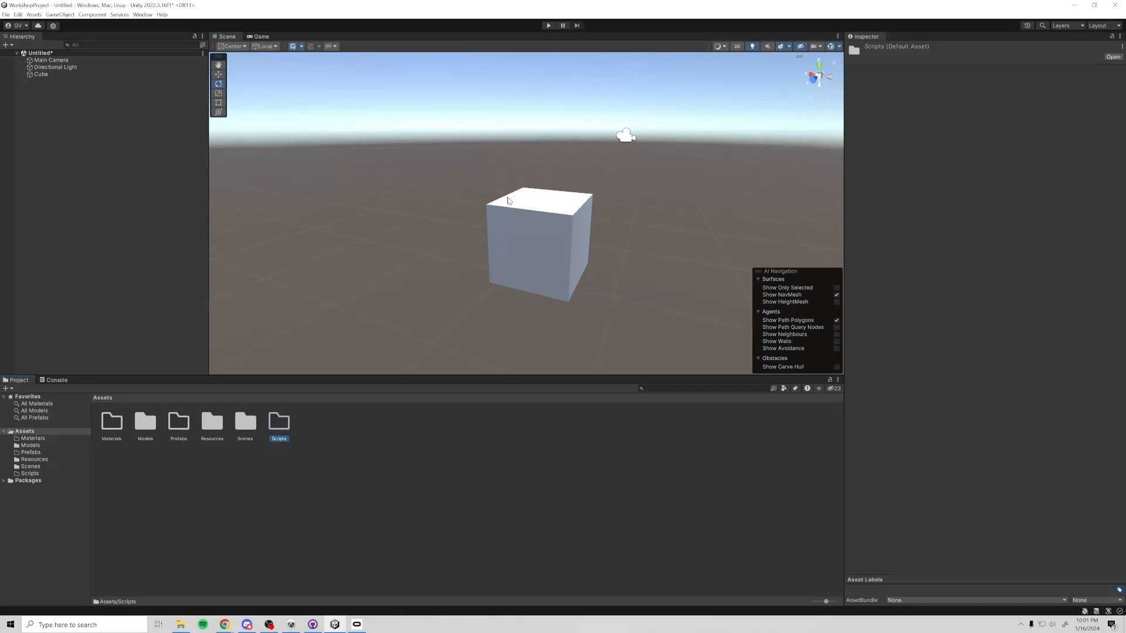
Look over the folders inside Assets and open the Scenes folder.
double_click(245, 422)
left_click(106, 398)
left_click(112, 422)
left_click(146, 422)
left_click(179, 422)
left_click(272, 424)
double_click(245, 422)
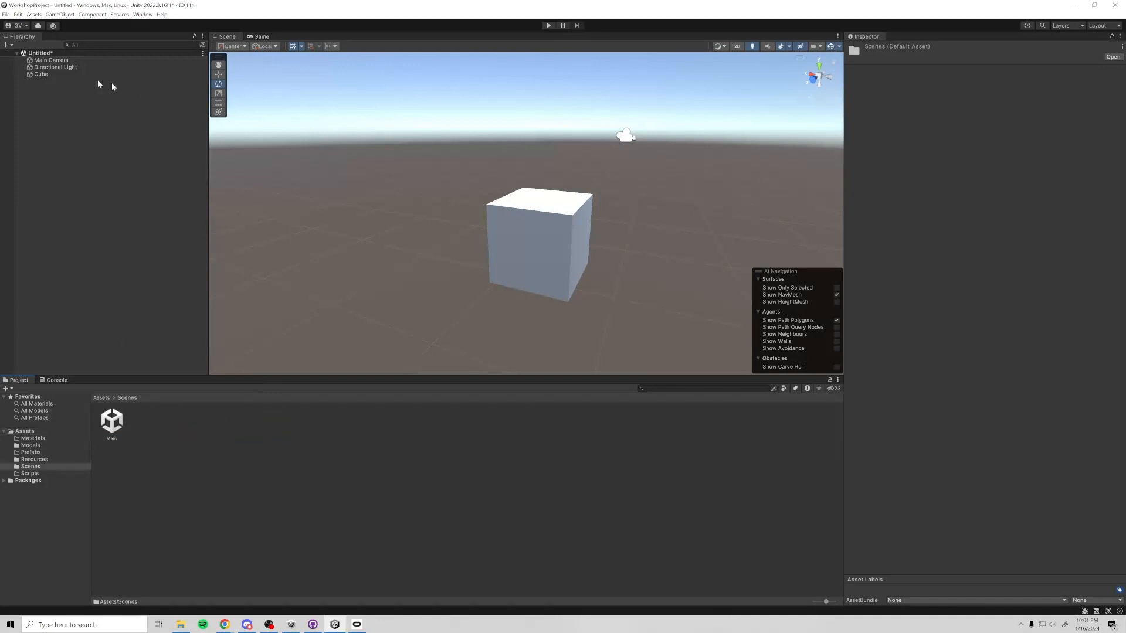
Examine the Main Camera and Cube objects of the untitled scene in the Scene view.
right_click_drag(502, 175, 525, 198)
key("s")
left_click(82, 97)
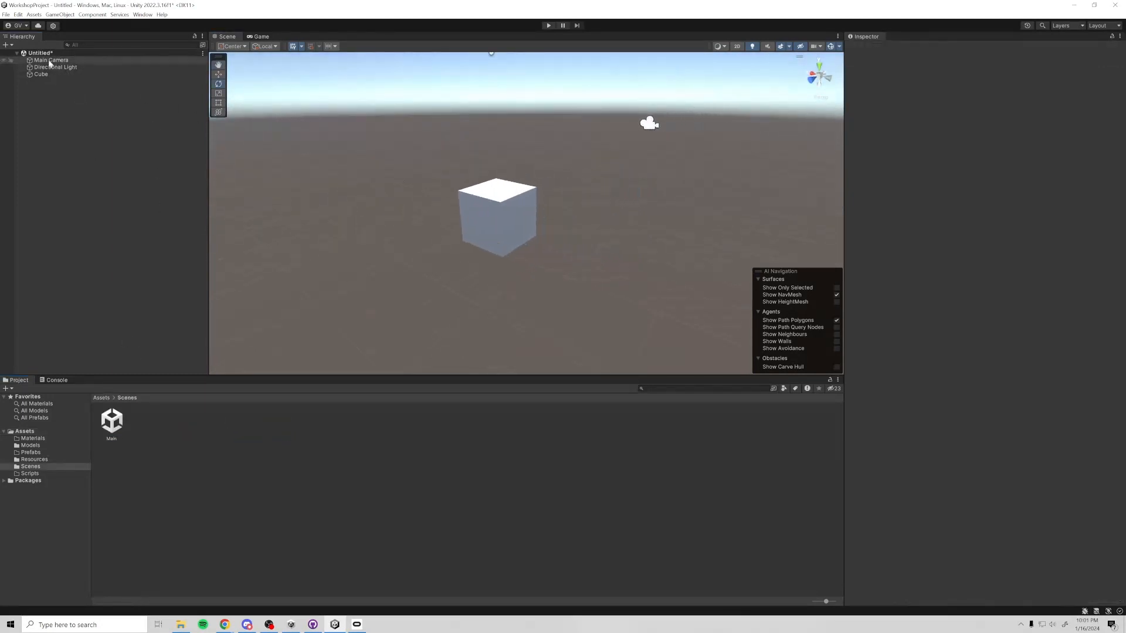
left_click(51, 61)
left_click(41, 74)
key("f")
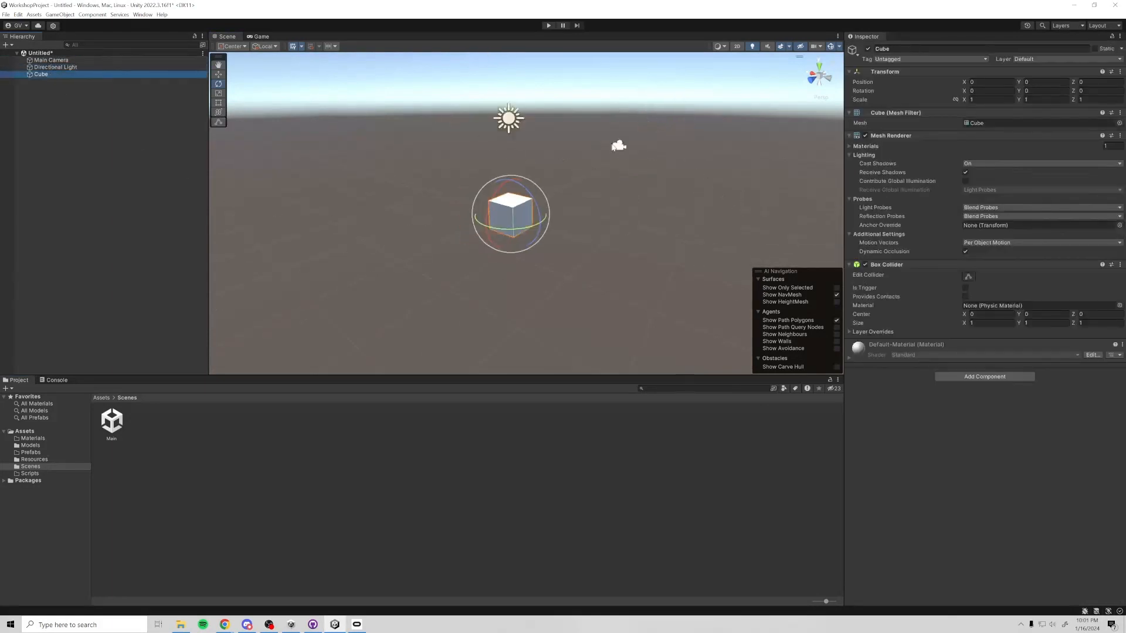
Open the Main scene, saving the untitled scene as "new" in the project's Scenes folder.
double_click(110, 421)
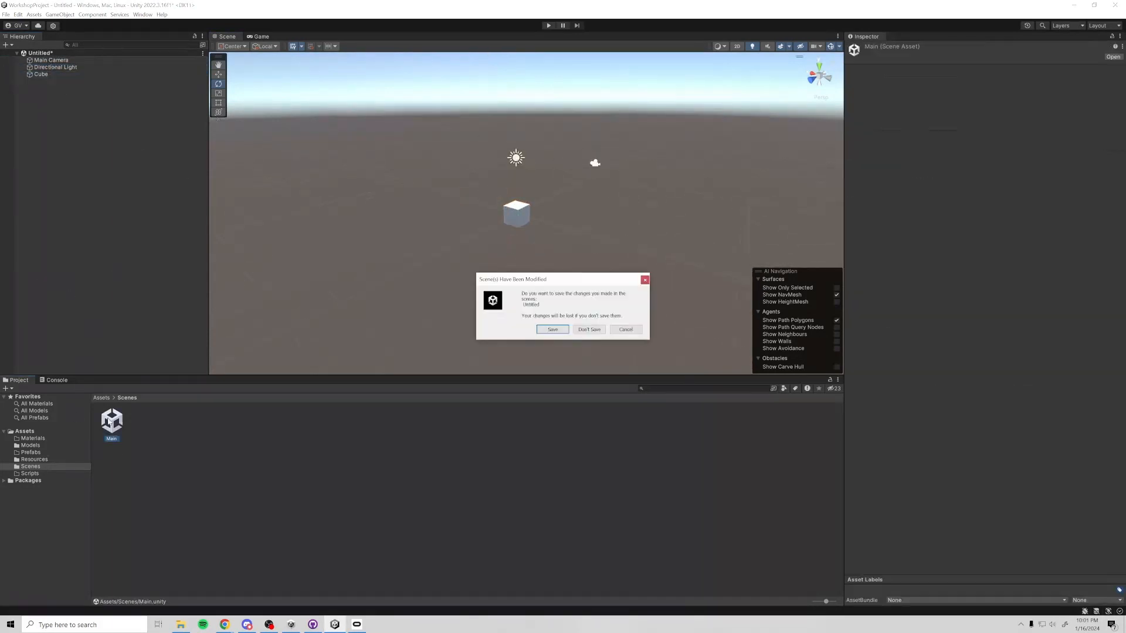
left_click(561, 331)
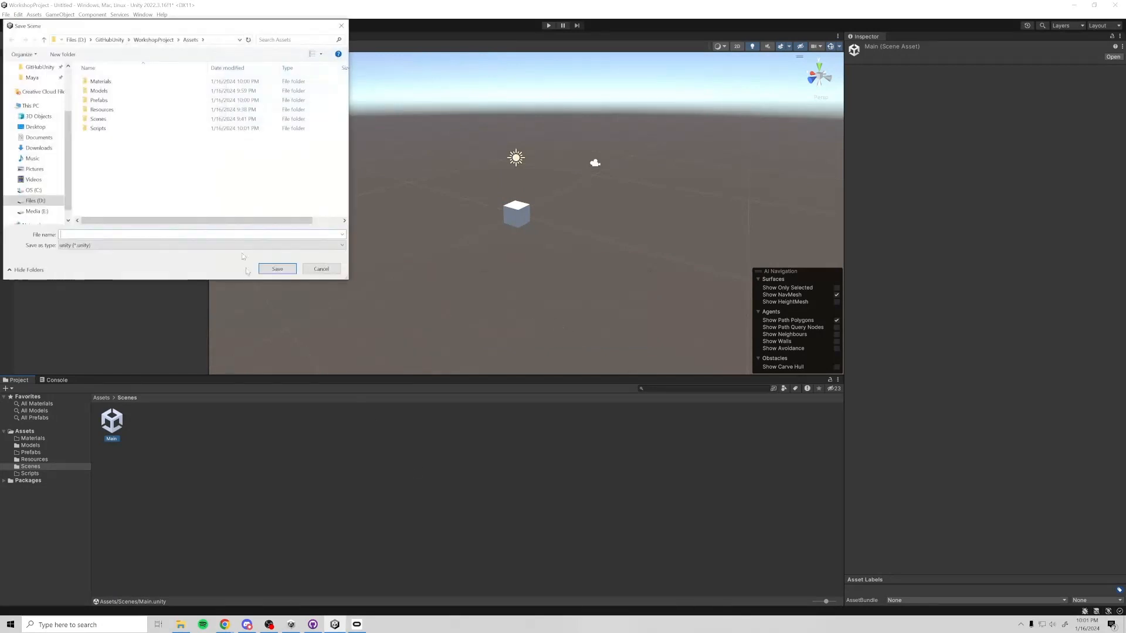
left_click(98, 118)
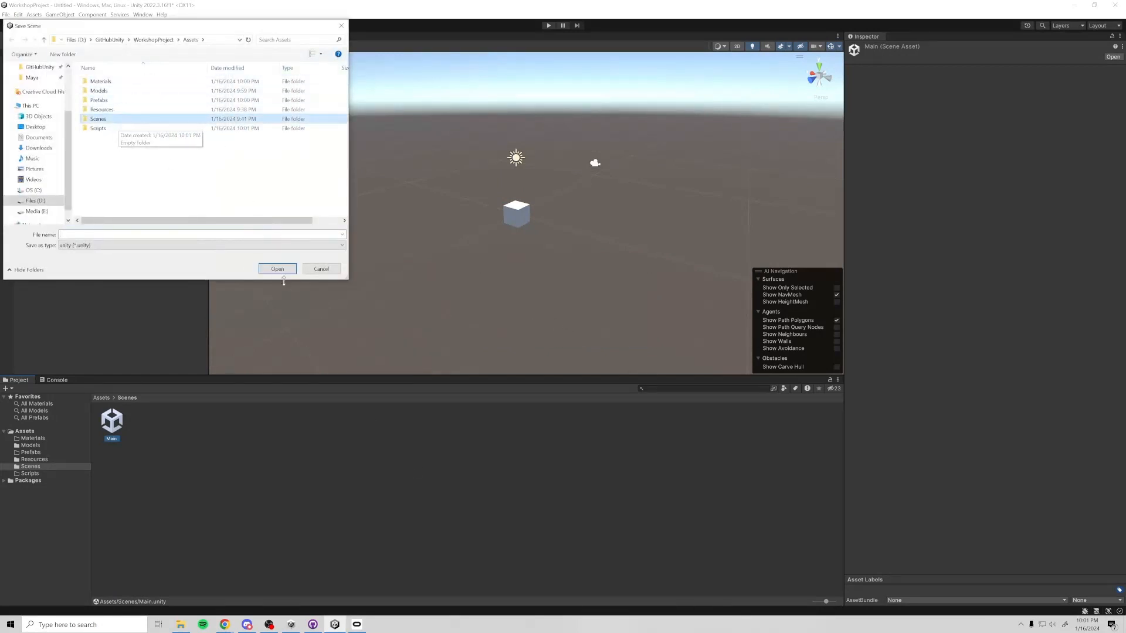
left_click(279, 268)
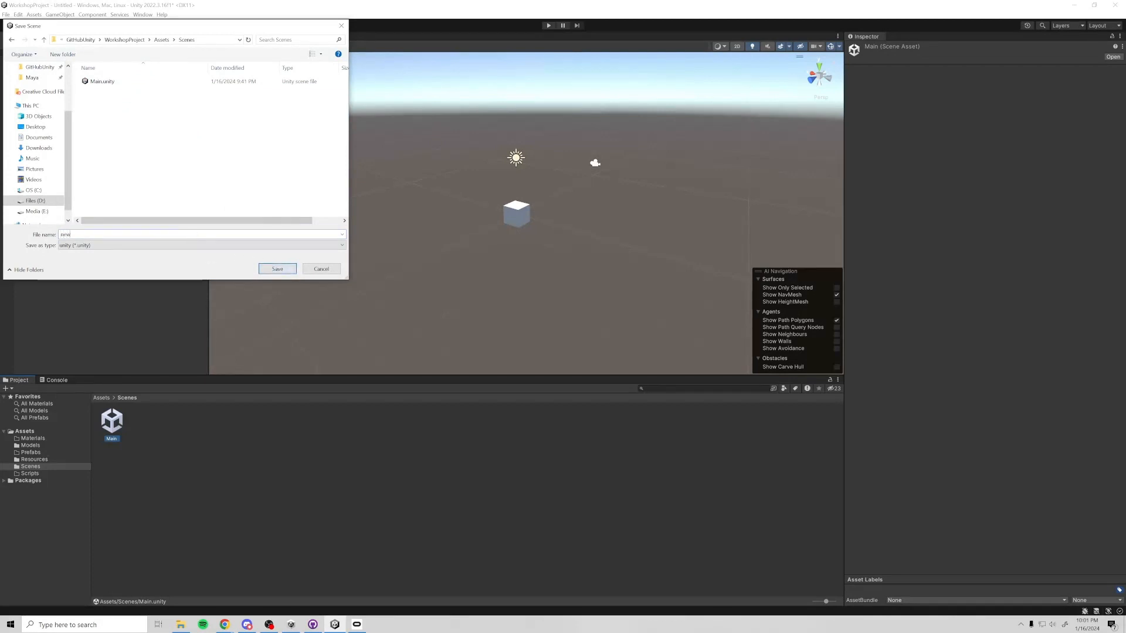
key("Return")
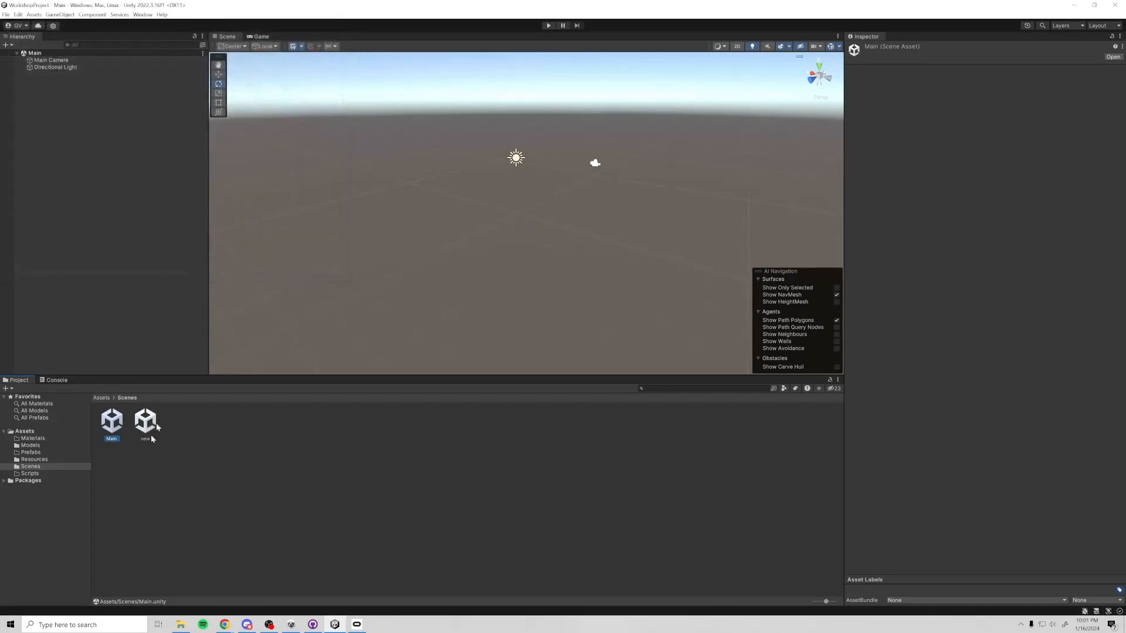
Compare the objects of the Main and "new" scenes by opening "new" and going back to Main.
left_click(35, 54)
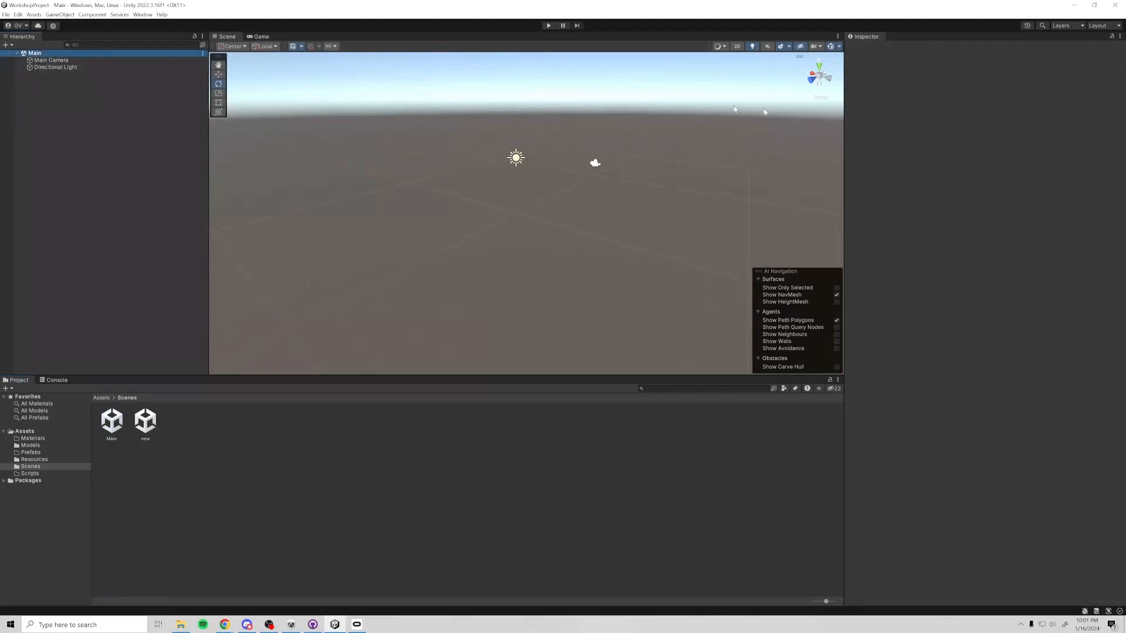
left_click(126, 158)
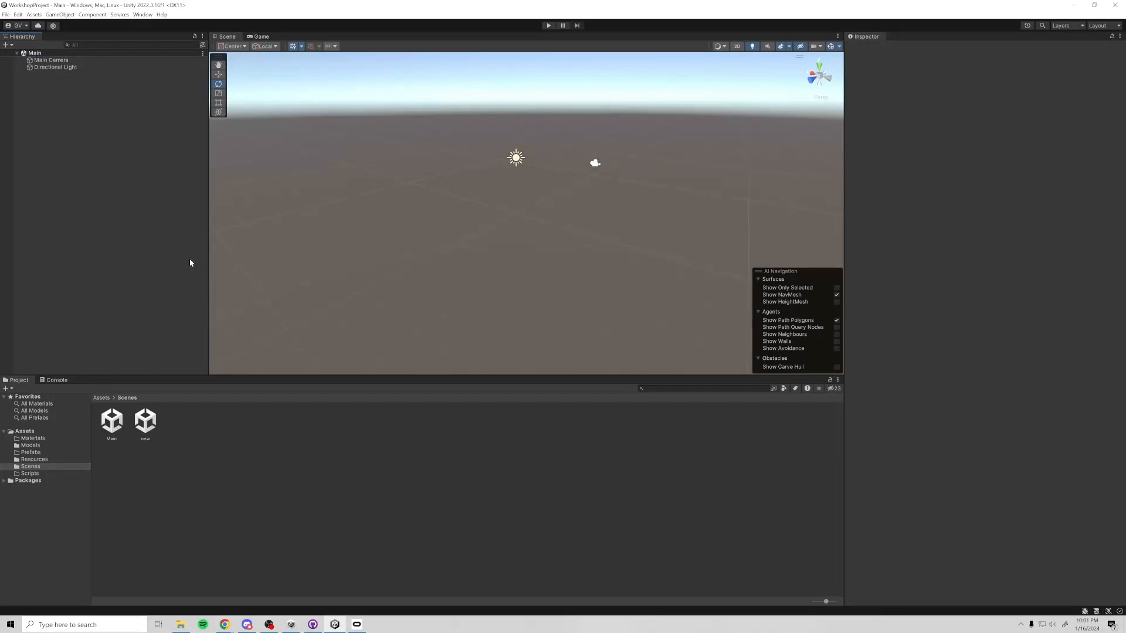
double_click(147, 421)
left_click(56, 67)
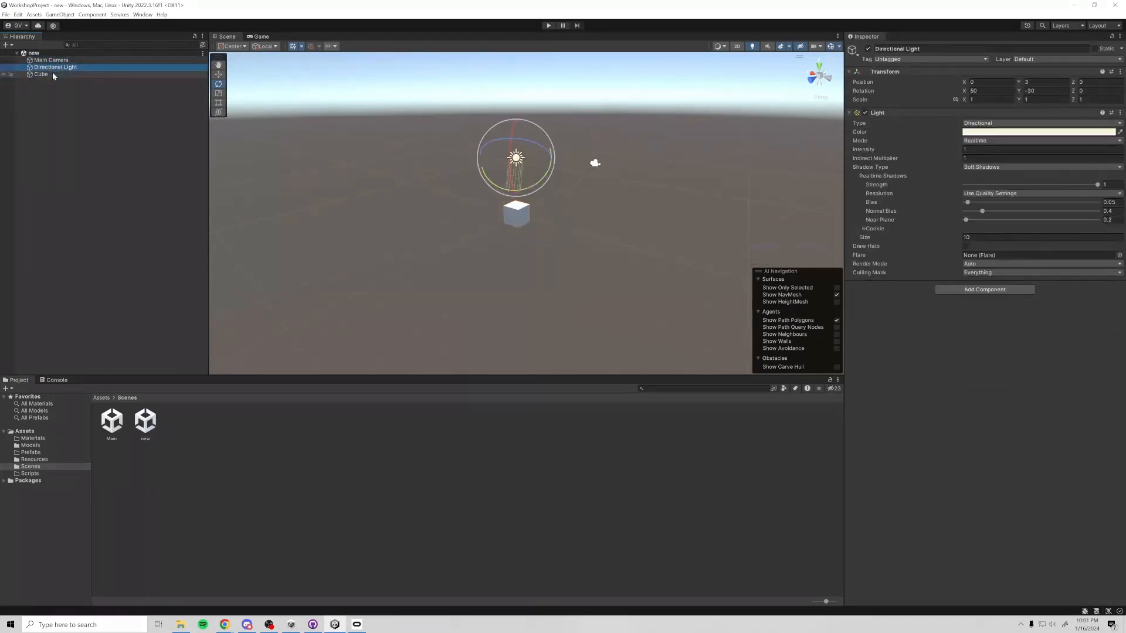
left_click(83, 184)
double_click(112, 426)
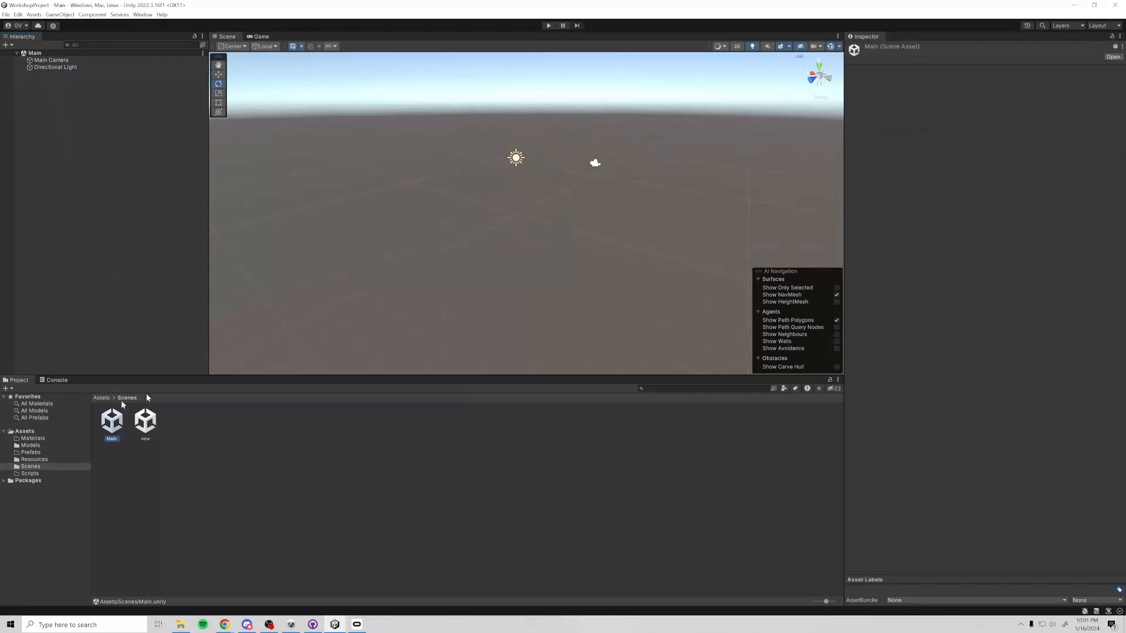
Add a 3D cube to the Main scene and name it Rock.
right_click(62, 116)
mouse_move(117, 240)
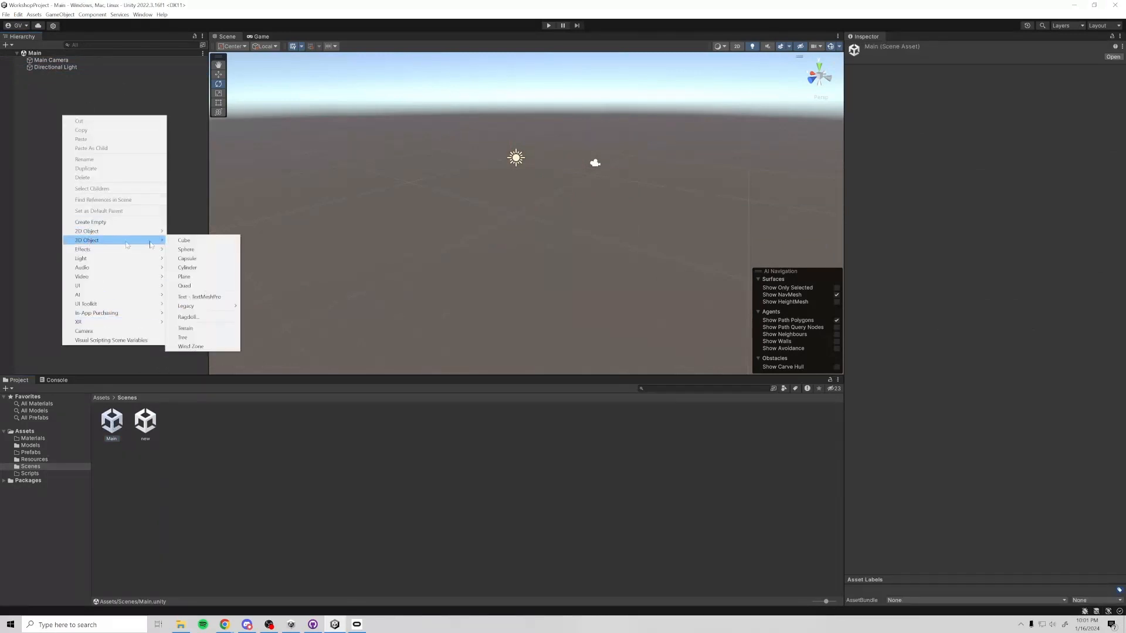
left_click(191, 240)
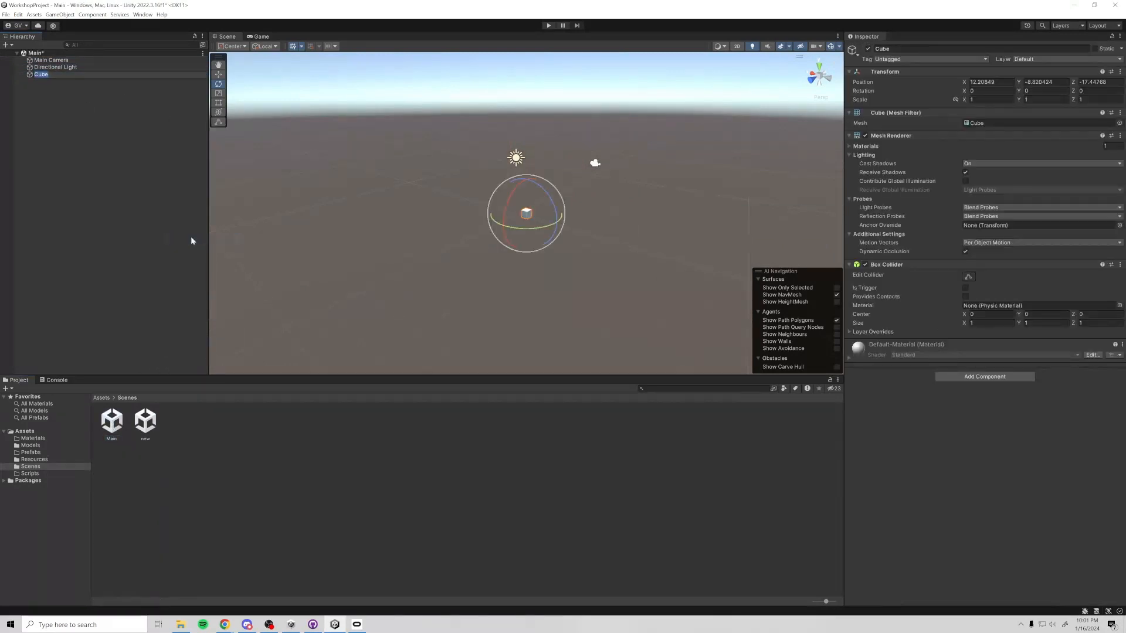
type("Rock")
key("Return")
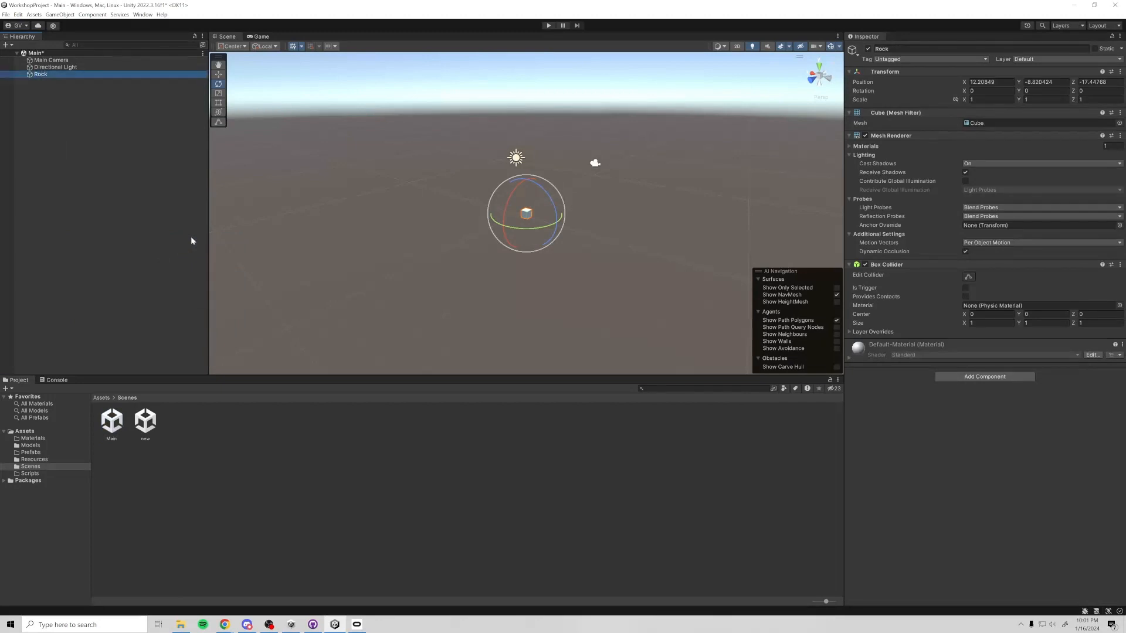
Save the Main scene's changes while switching to the "new" scene, and reopen Main.
double_click(146, 421)
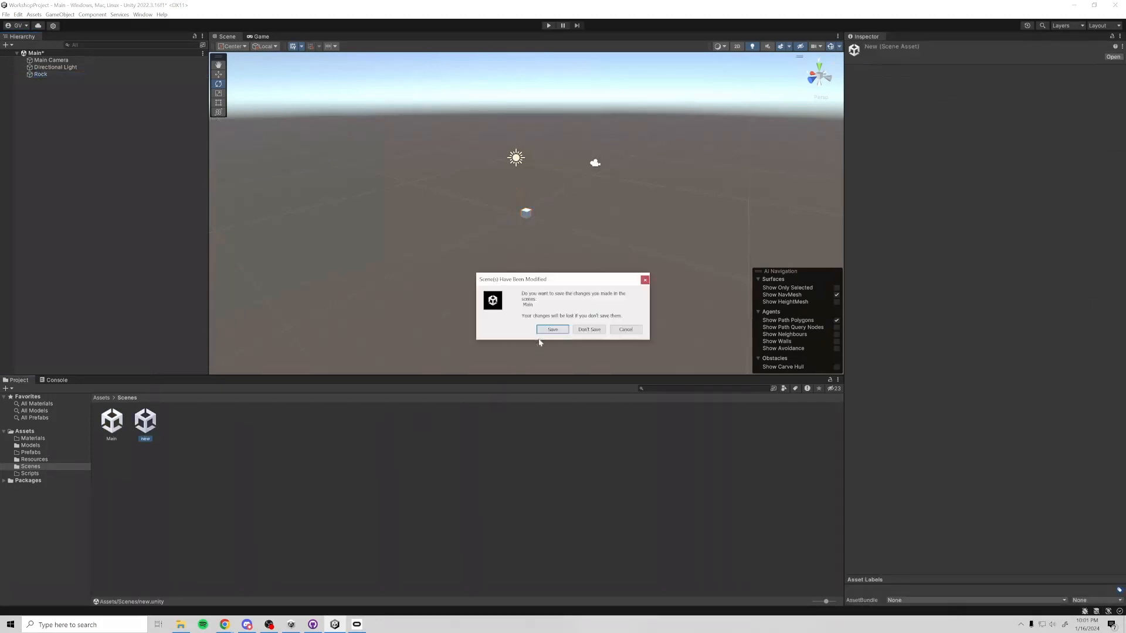
left_click(531, 328)
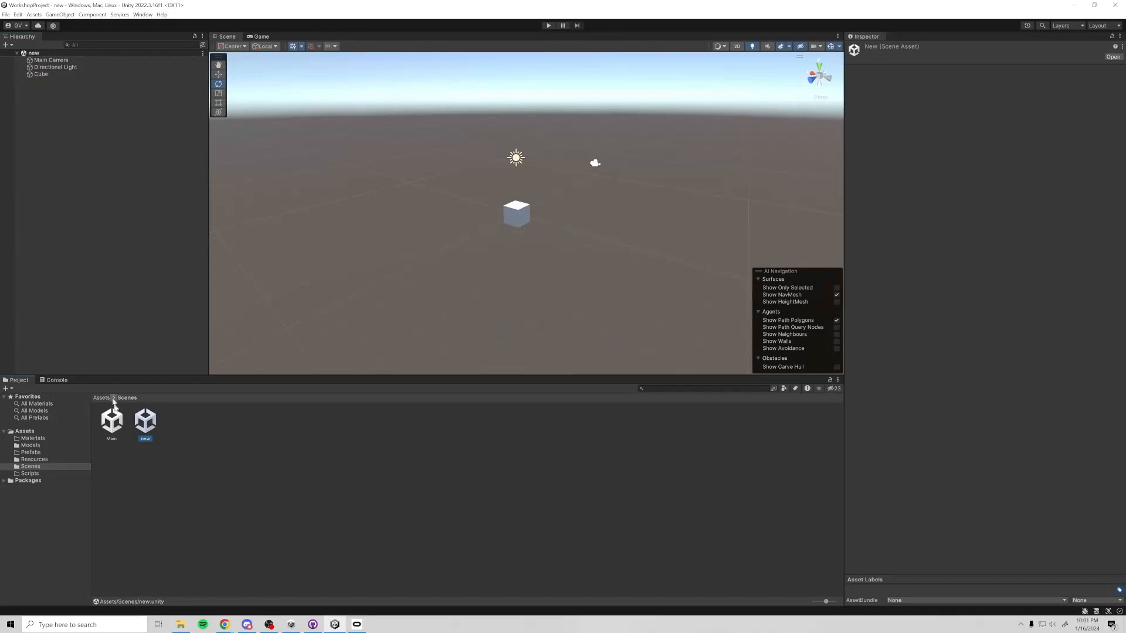
double_click(112, 421)
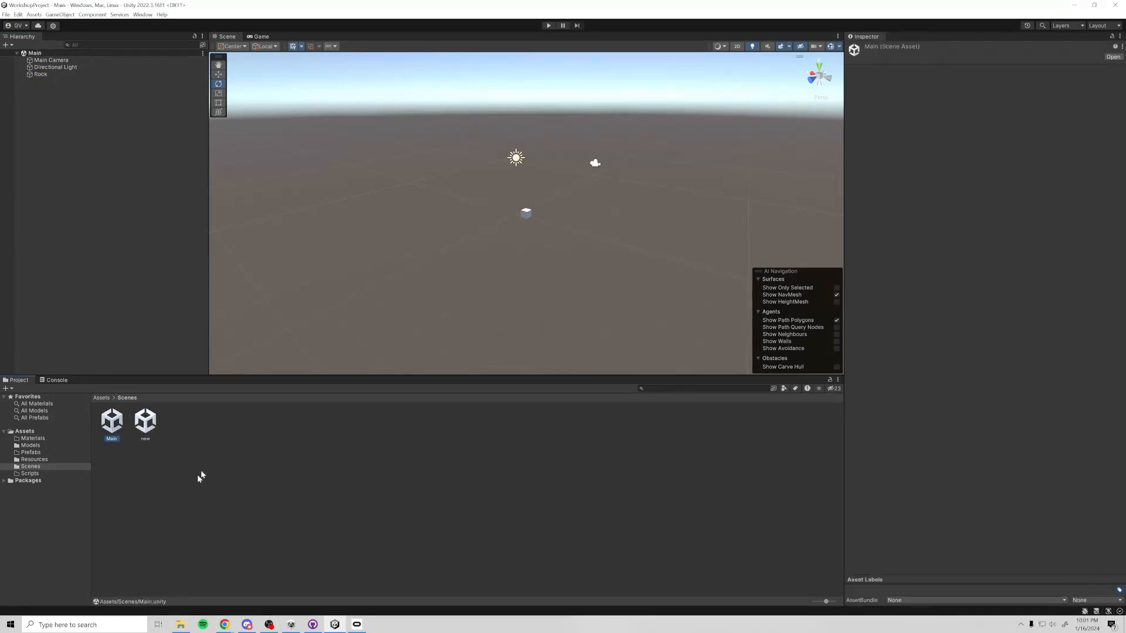
left_click(182, 463)
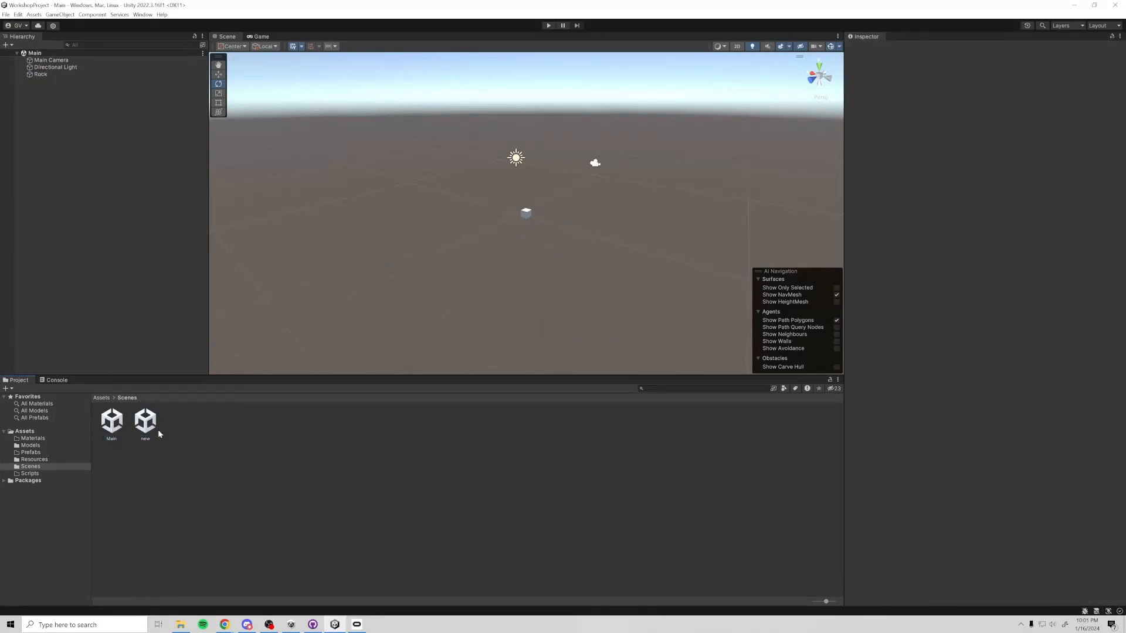
Set the Rock object's position to 0 on the X, Y and Z axes.
mouse_move(434, 263)
right_mouse_down()
mouse_move(423, 236)
mouse_move(422, 257)
right_mouse_up()
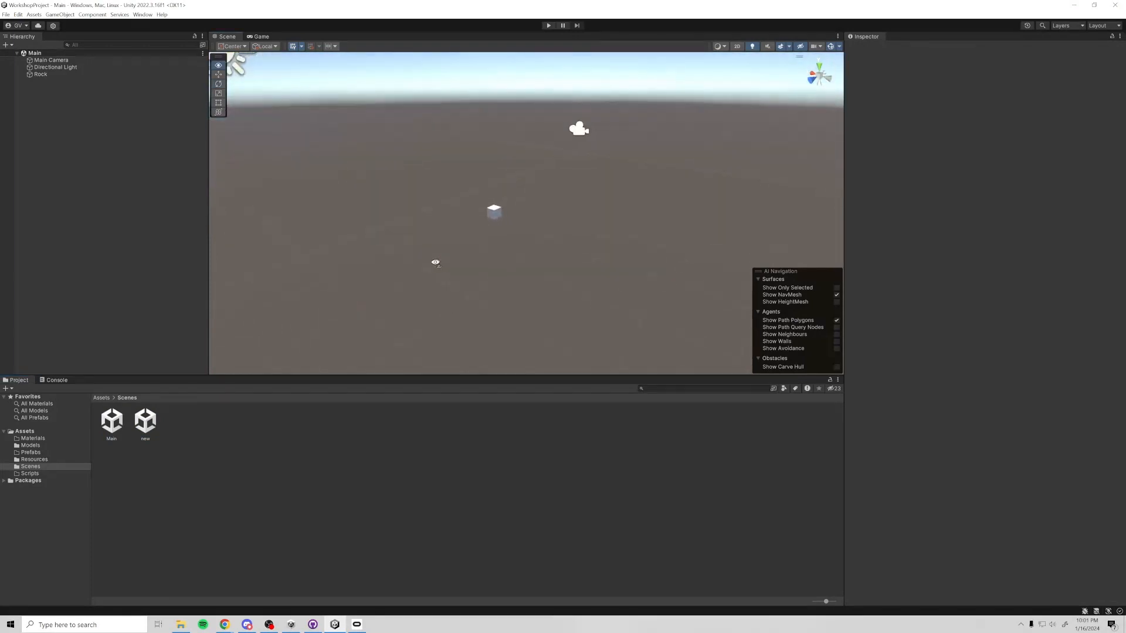
left_click(85, 75)
left_click(991, 82)
type("0")
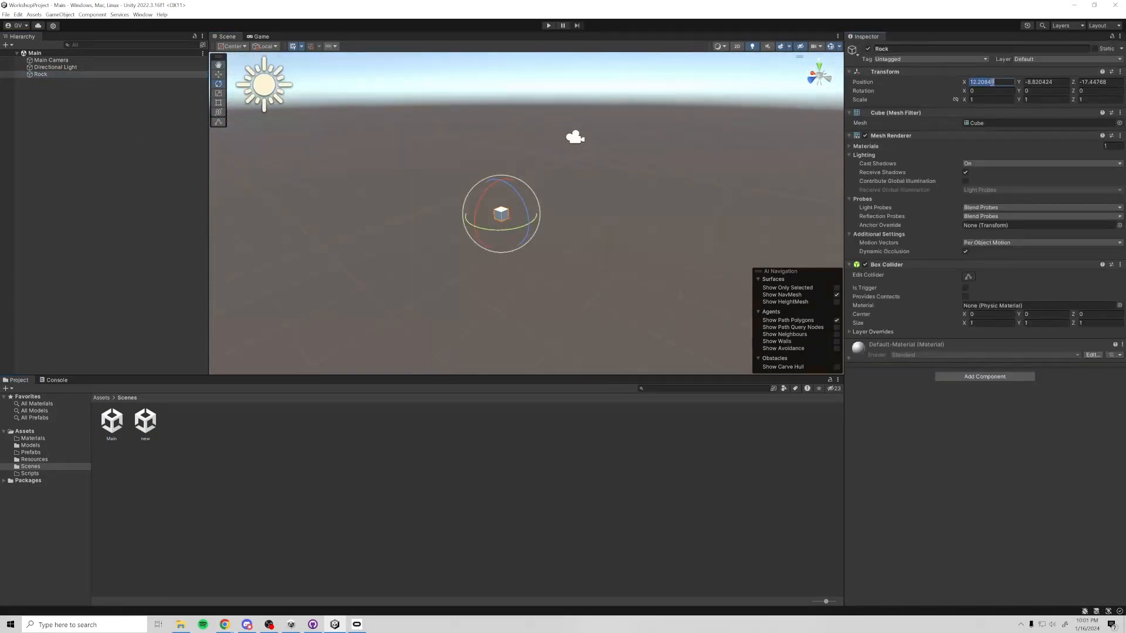
key("Tab")
type("0")
key("Tab")
type("0")
right_click_drag(701, 215, 580, 215)
Show the top-level Assets folder, deselect Rock, and open the Package Manager on the Unity Registry packages.
left_click(29, 431)
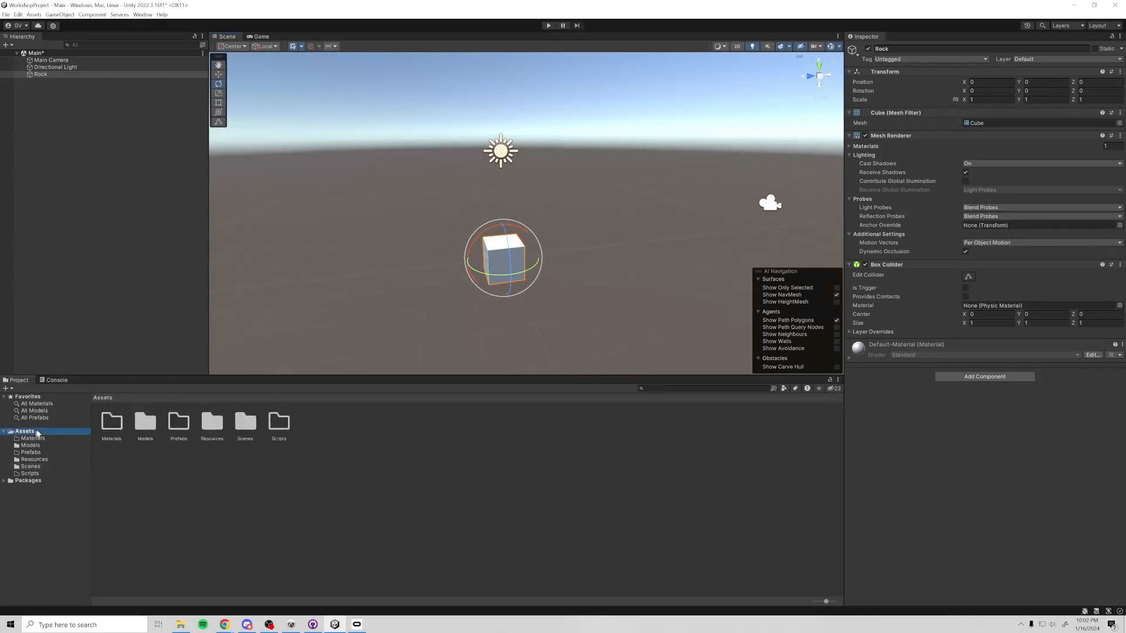
left_click(175, 207)
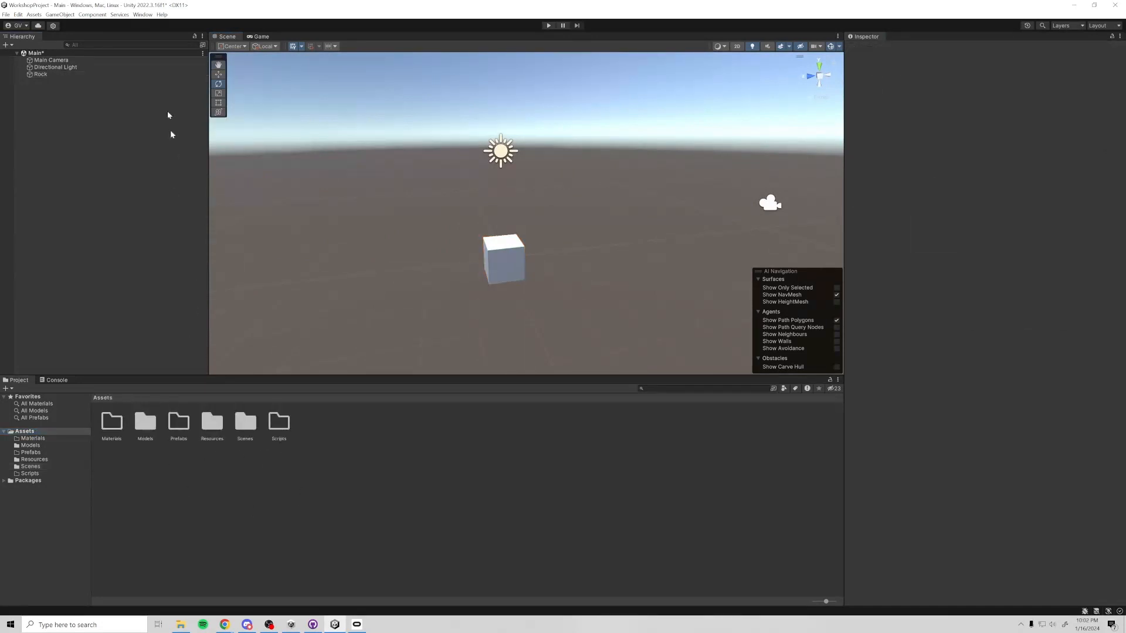
left_click(144, 14)
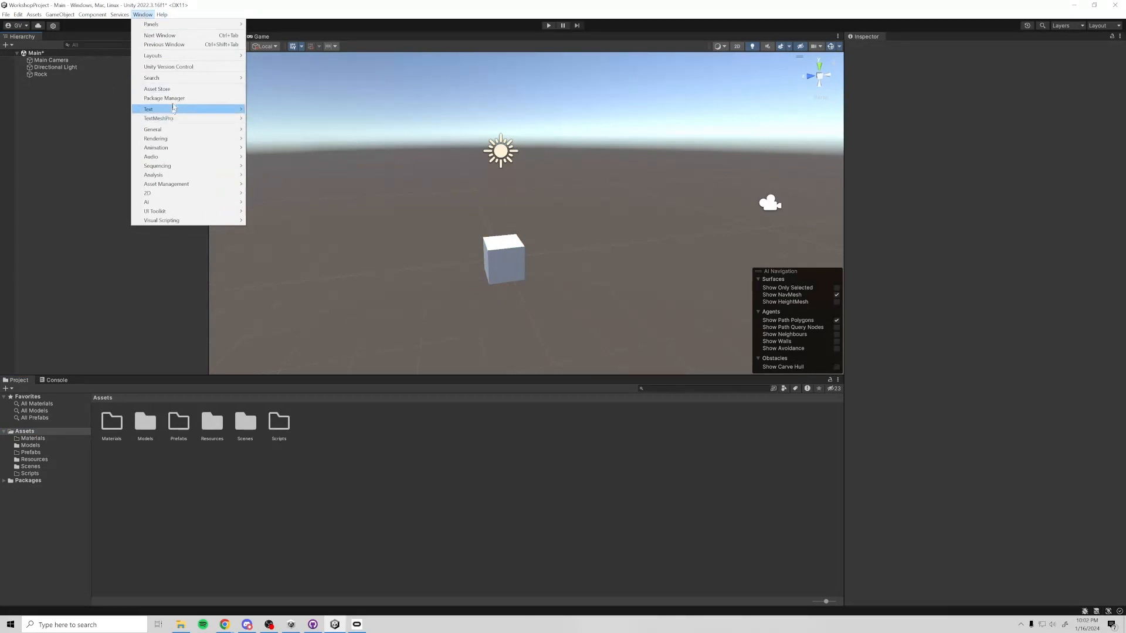
left_click(164, 98)
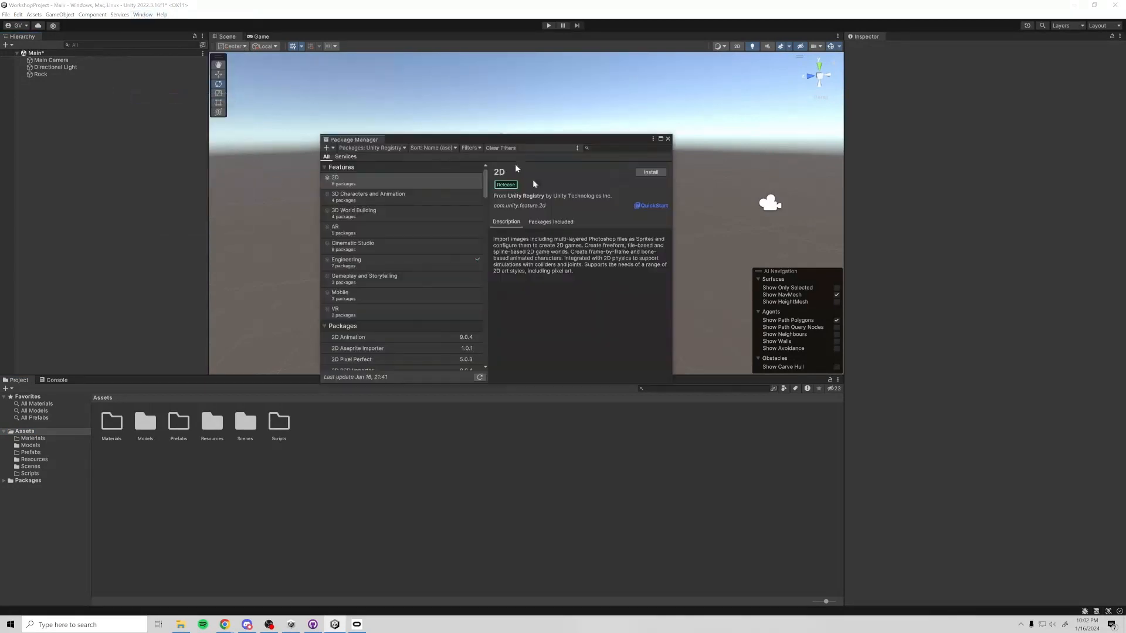
left_click(383, 148)
left_click(388, 156)
Look through the registry for the XR Plugin Management, XR Interaction Toolkit and Oculus XR Plugin packages and view their details.
scroll(421, 266, "down", 6)
scroll(424, 274, "down", 20)
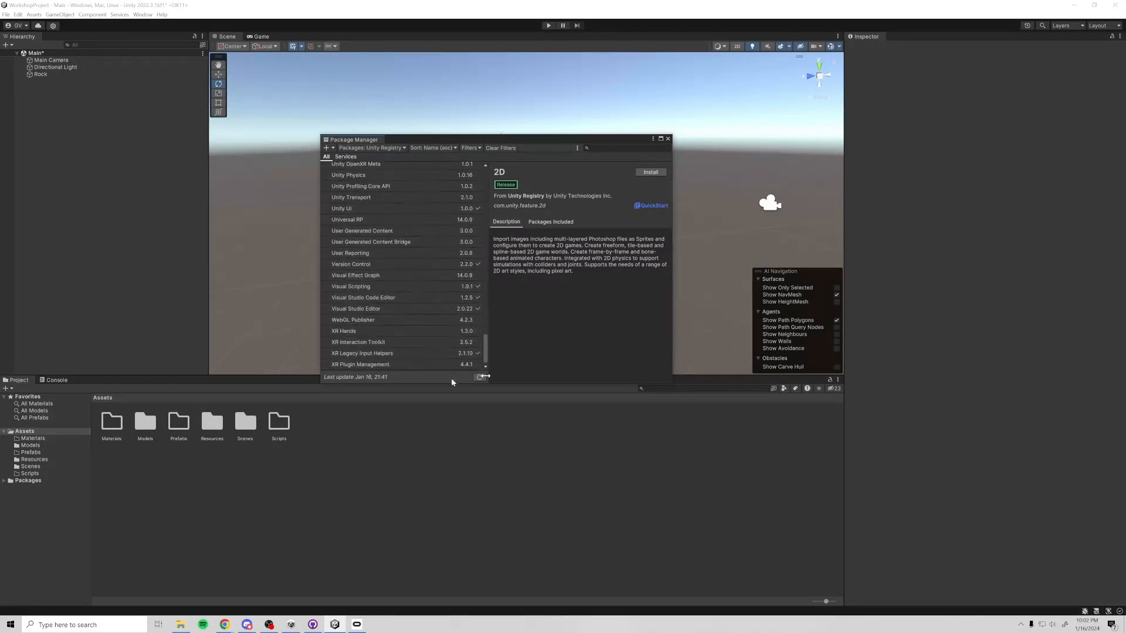
left_click(375, 365)
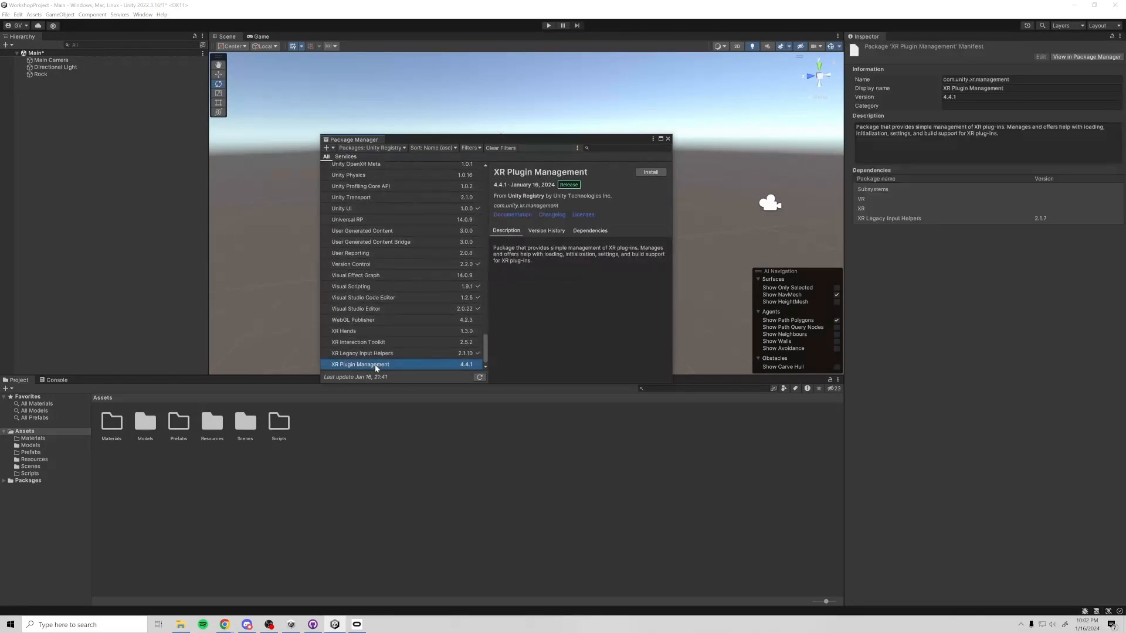
left_click(365, 343)
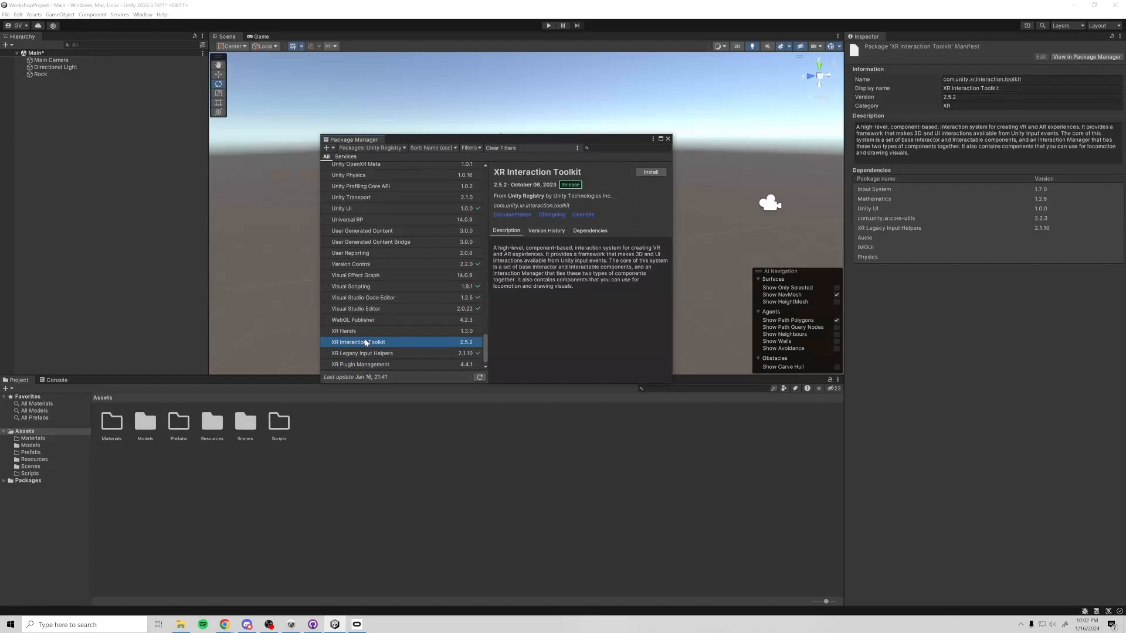
scroll(364, 341, "up", 8)
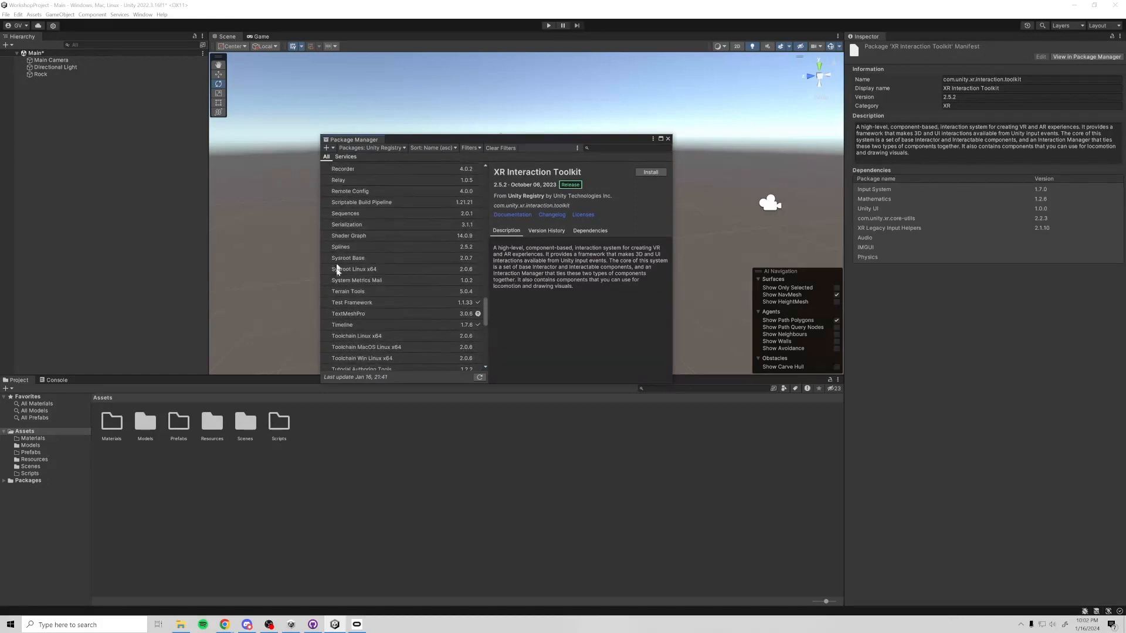
scroll(346, 274, "up", 5)
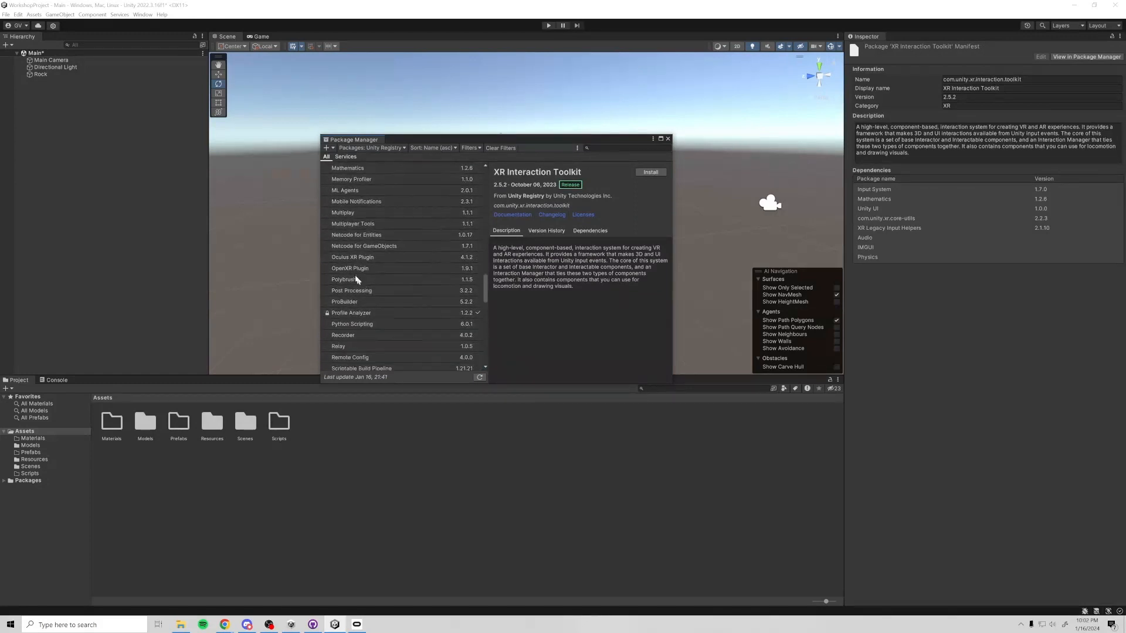
left_click(348, 259)
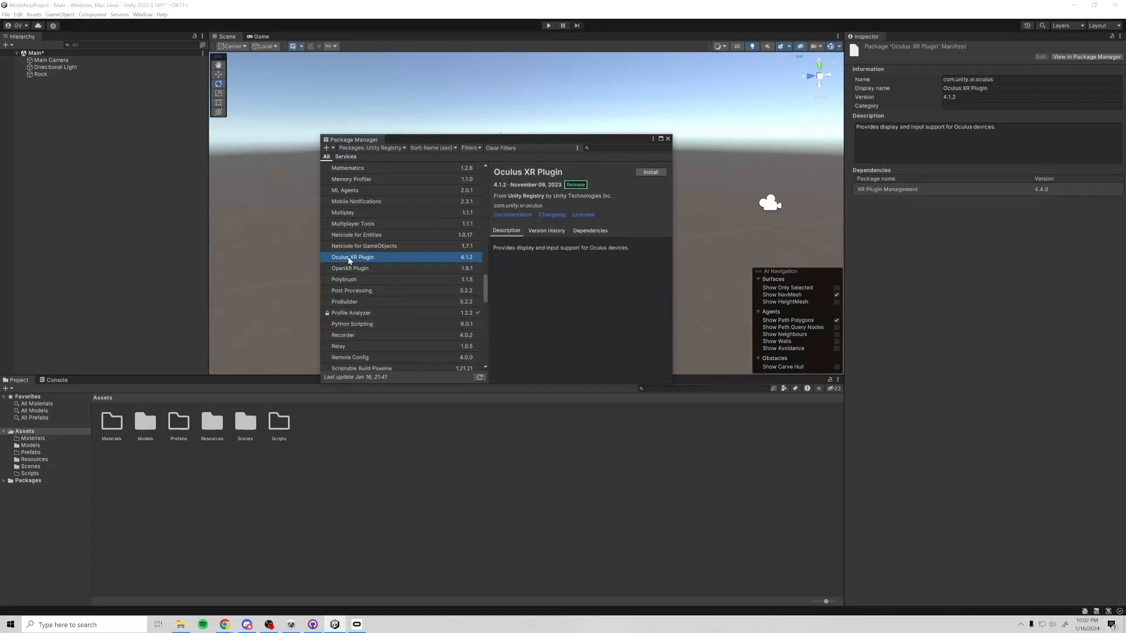
scroll(349, 260, "down", 5)
scroll(358, 293, "down", 3)
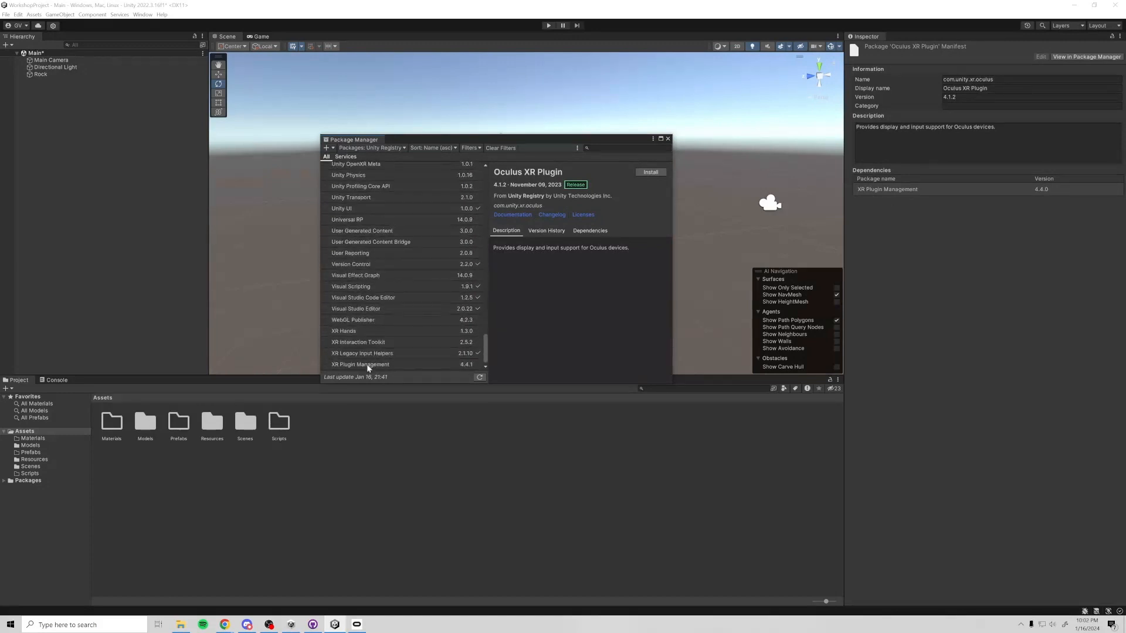
left_click(368, 365)
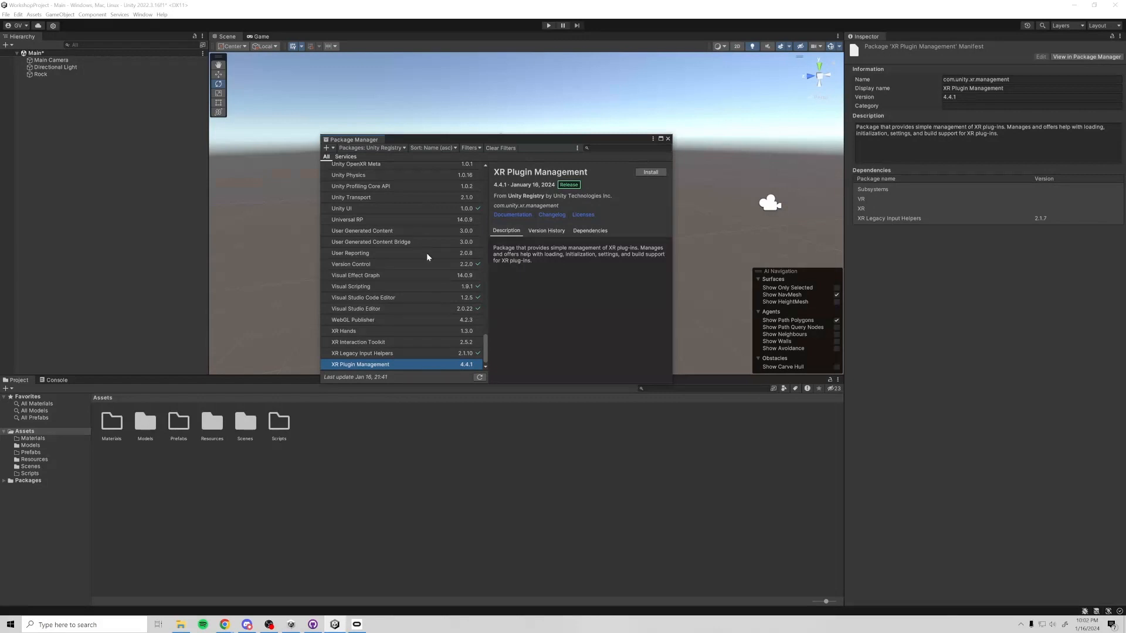
Read the XR Interaction Toolkit description and install version 2.5.2 of the package.
left_click(362, 342)
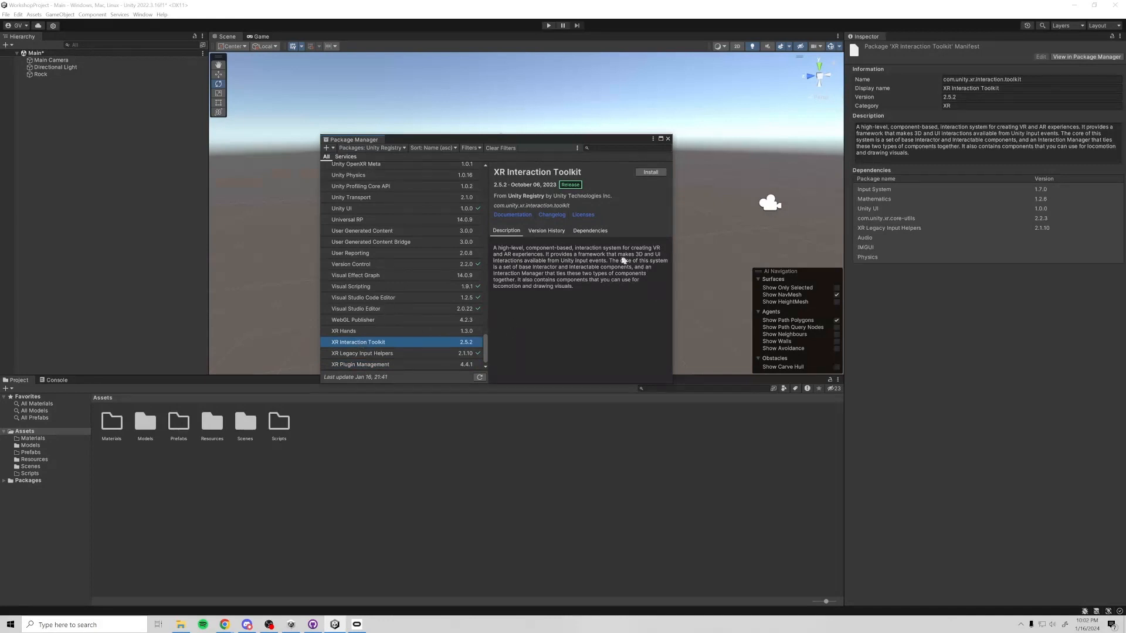
left_click_drag(495, 247, 593, 258)
double_click(591, 254)
left_click(620, 302)
left_click(651, 172)
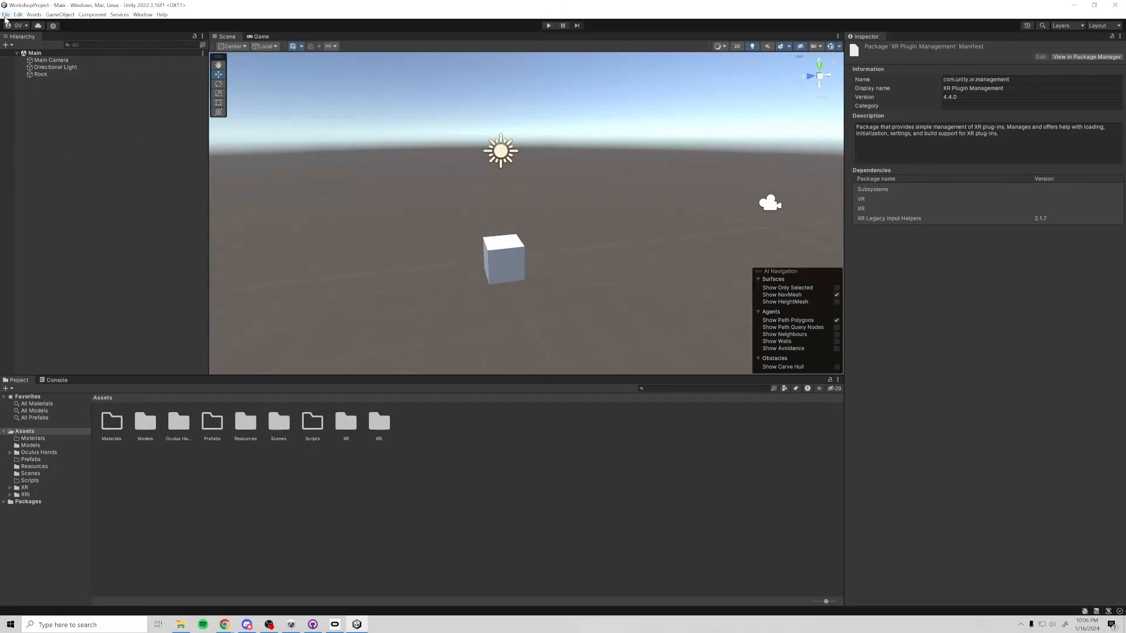
In the project's XR Plug-in Management settings, enable the Oculus plug-in provider for both the desktop and Android platforms.
left_click(4, 17)
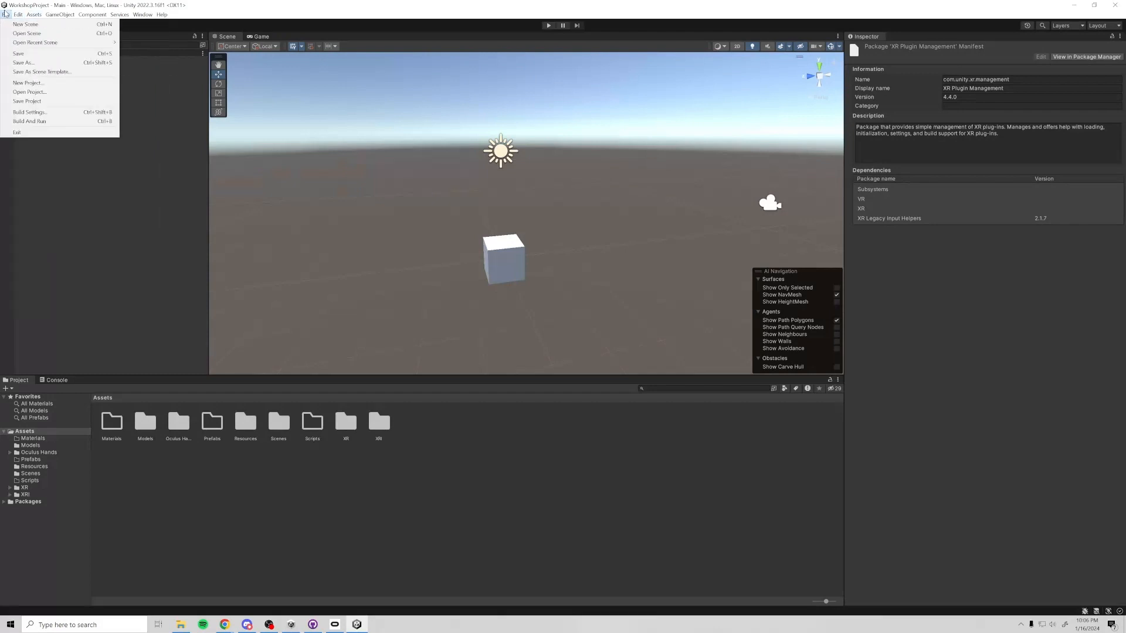
mouse_move(18, 15)
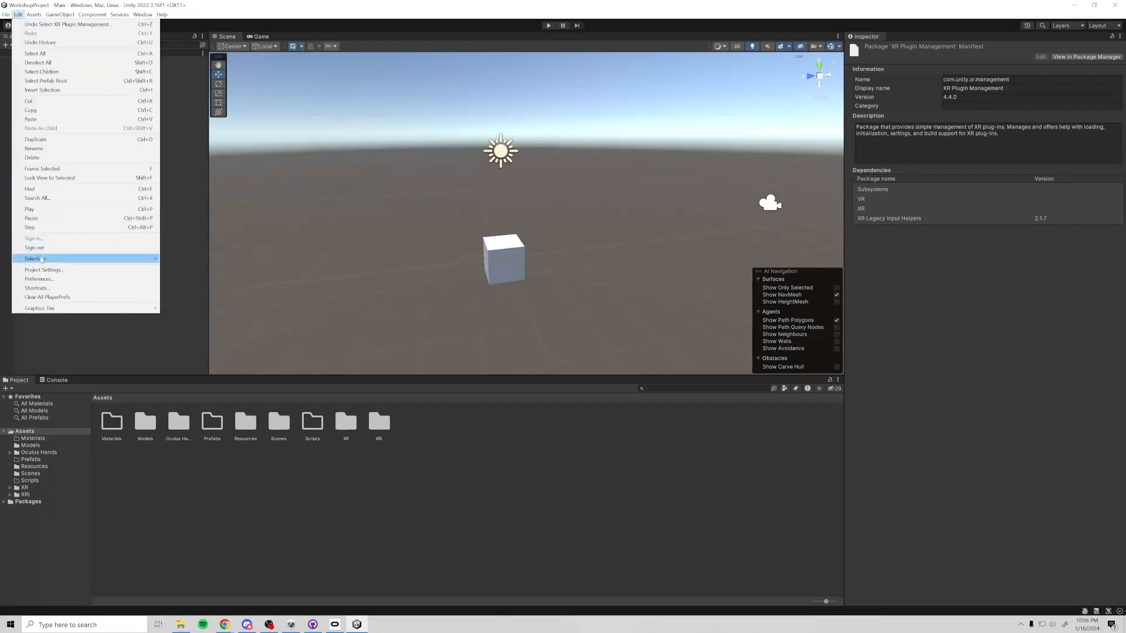
left_click(40, 271)
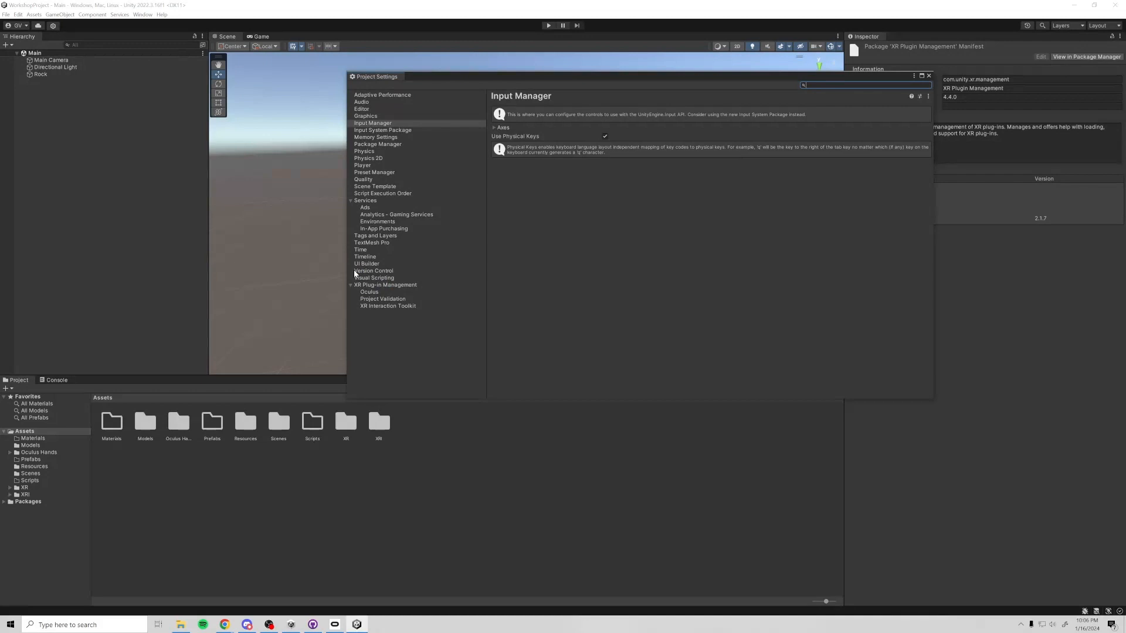
left_click(397, 285)
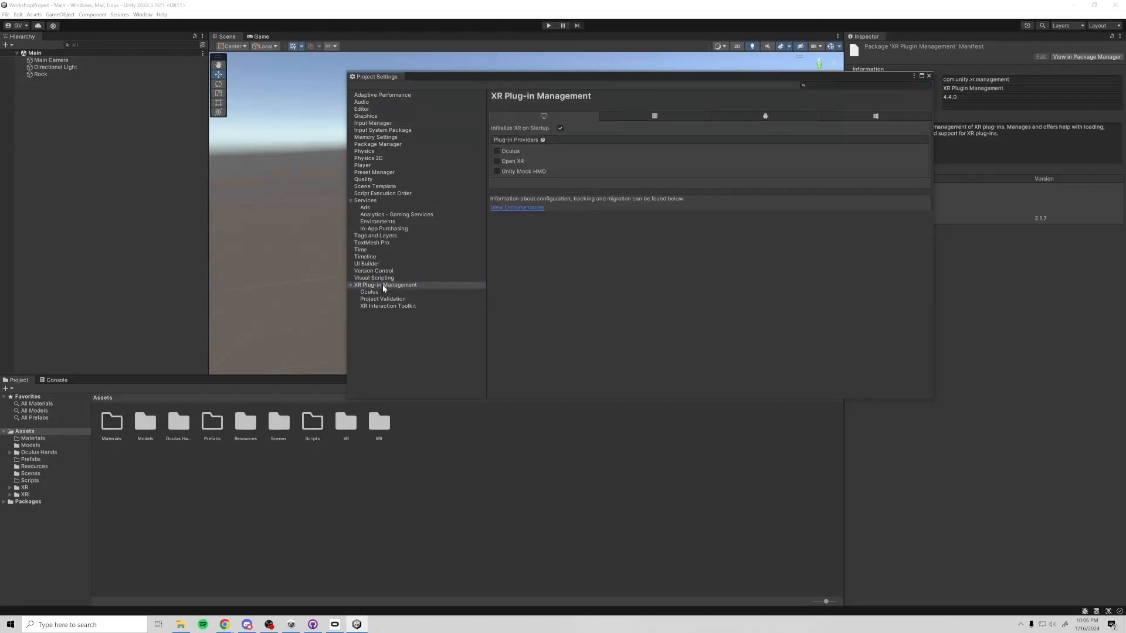
left_click(508, 152)
left_click(765, 117)
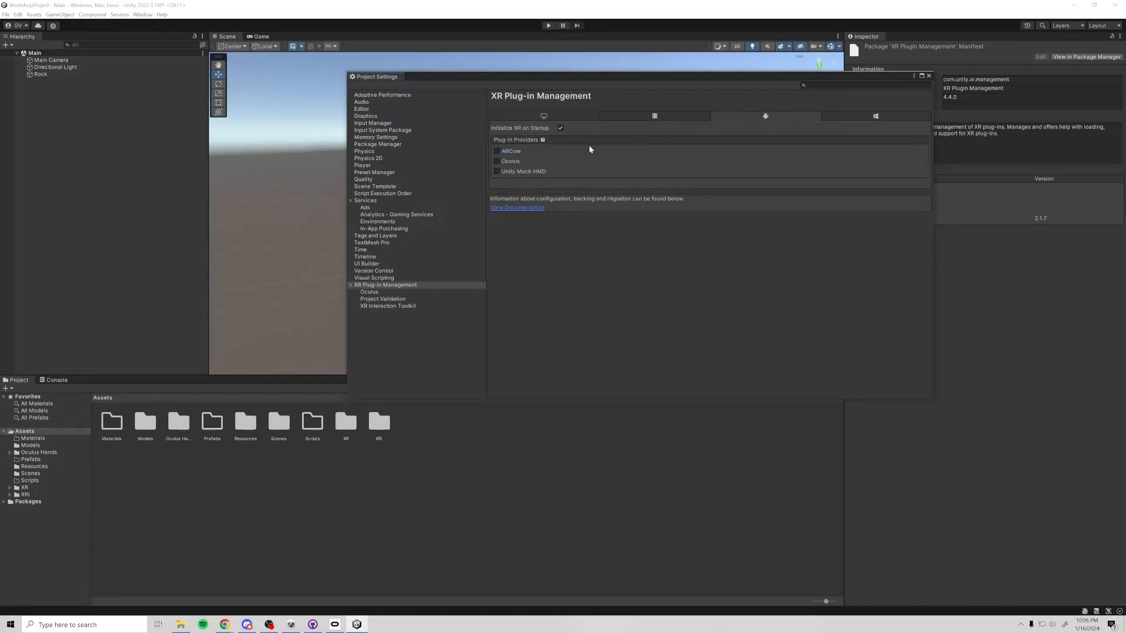
left_click(513, 163)
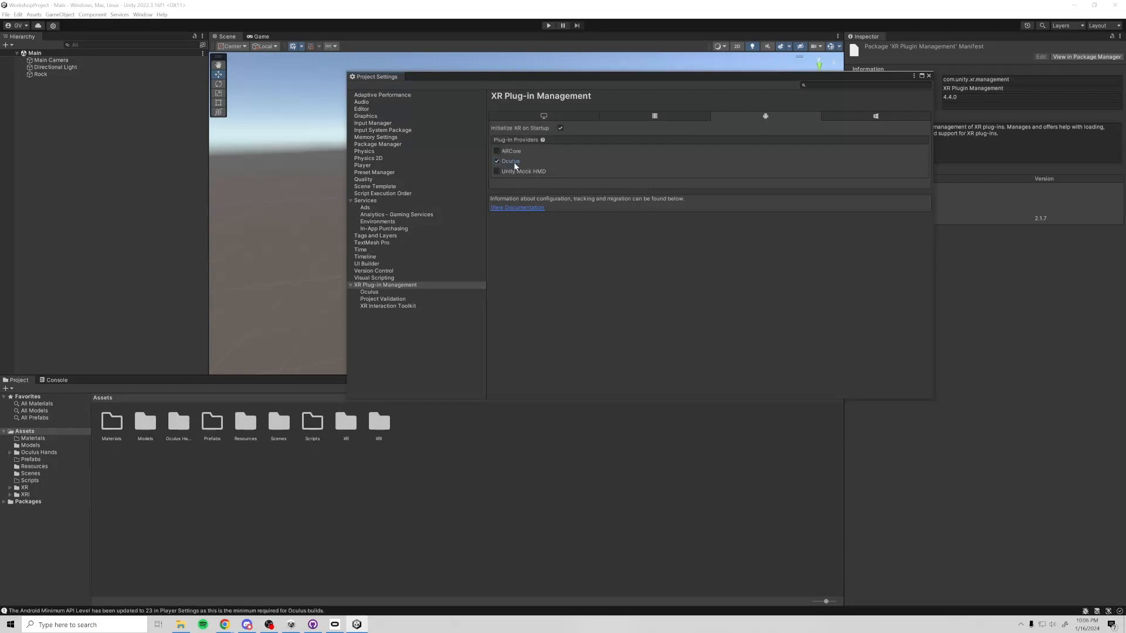
Check the XR plug-in providers for the Universal Windows, Android, dedicated server and desktop platforms.
left_click(844, 120)
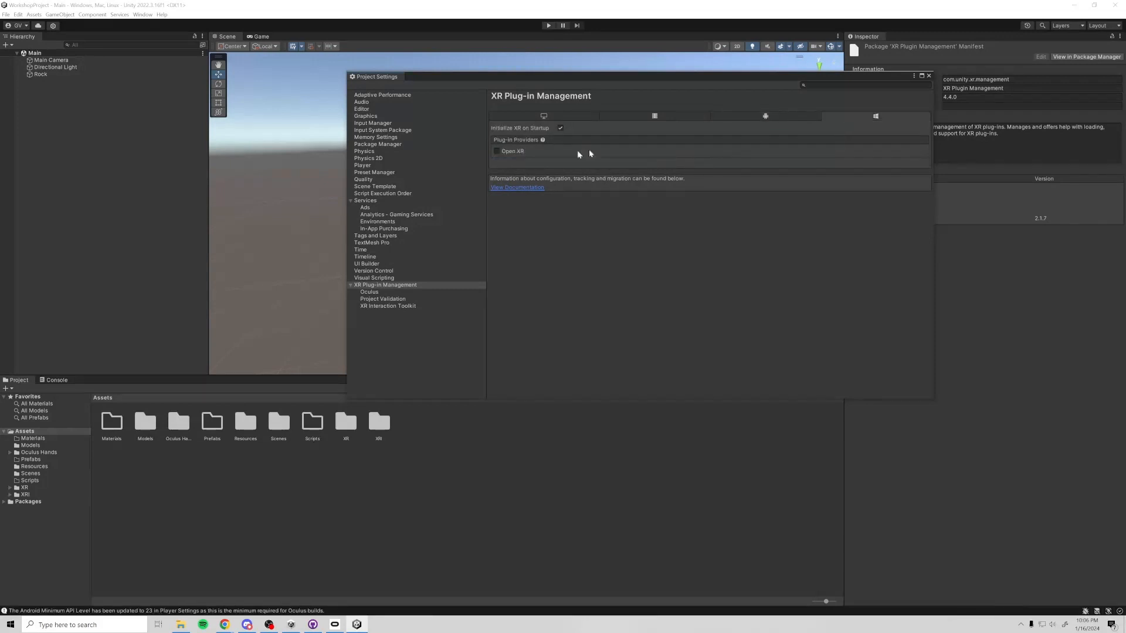
left_click(794, 116)
left_click(689, 116)
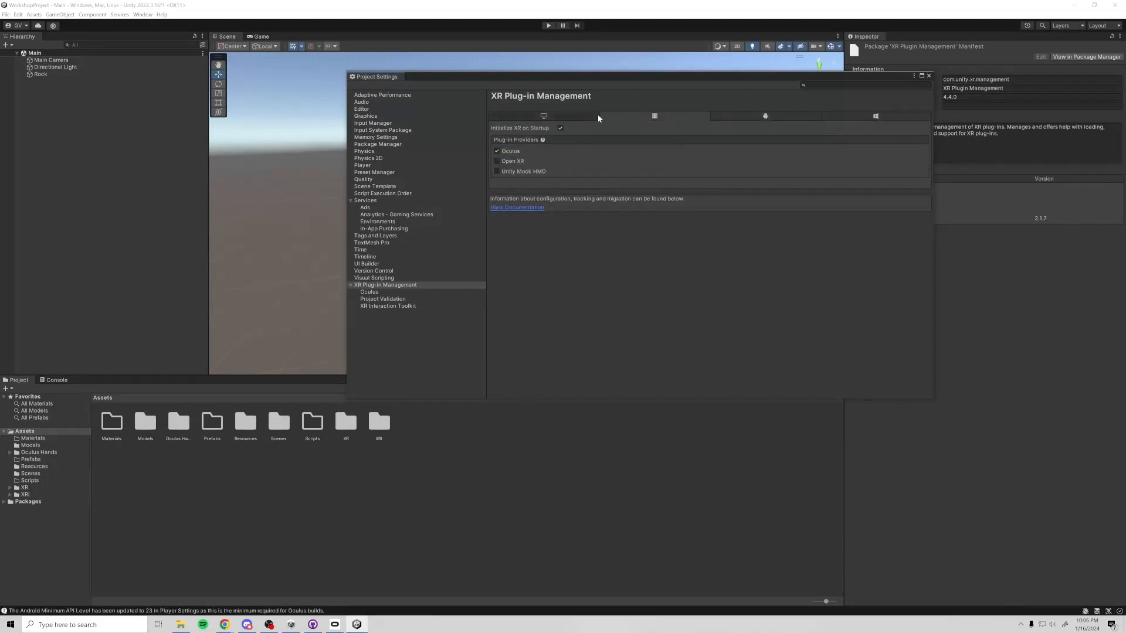
left_click(596, 115)
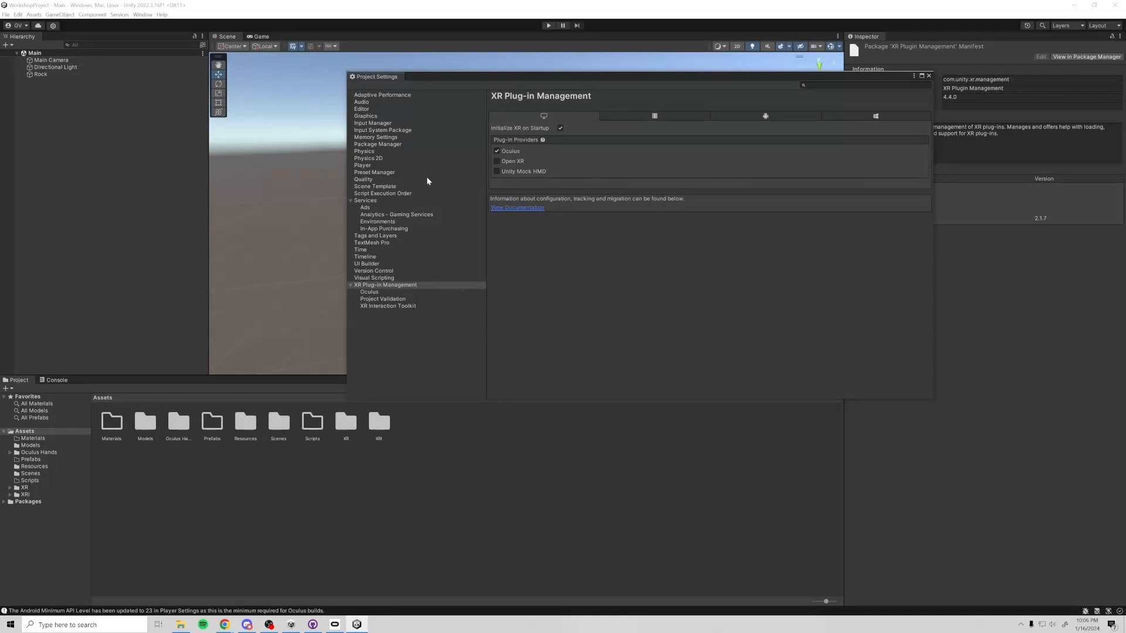
Enable Quest 3 as a target device in the Android Oculus settings.
left_click(383, 299)
left_click(374, 291)
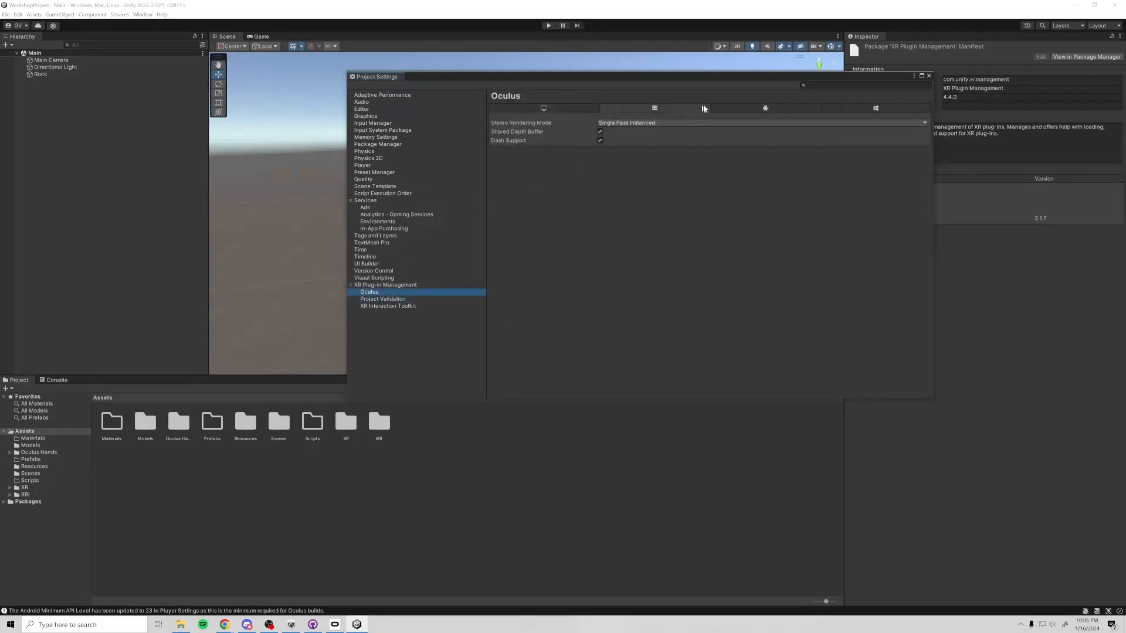
left_click(734, 107)
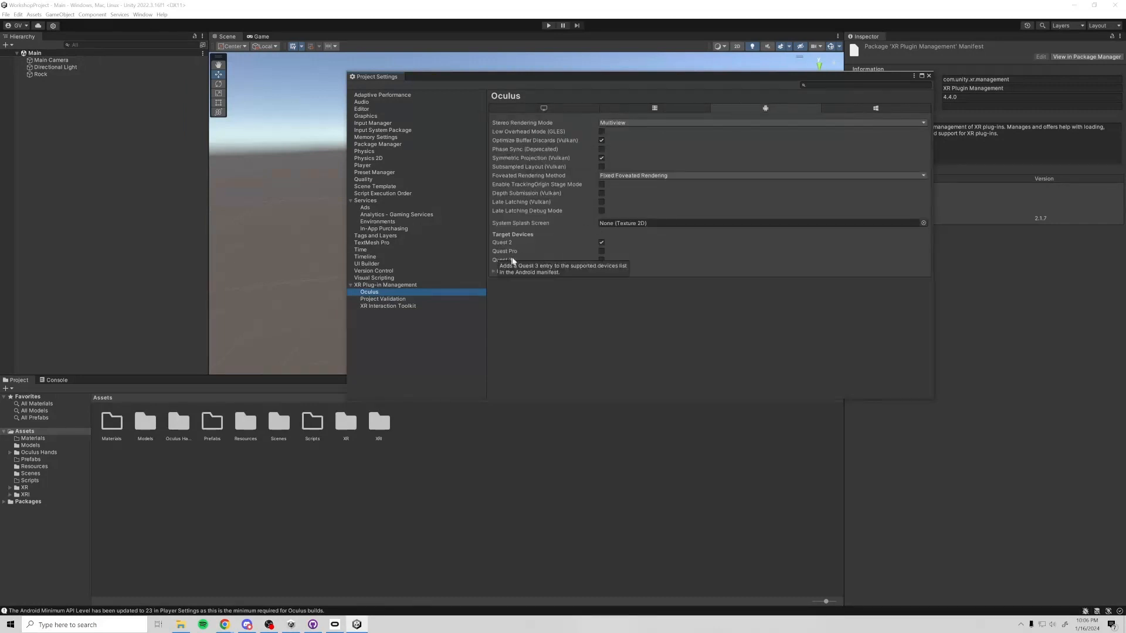
left_click(599, 261)
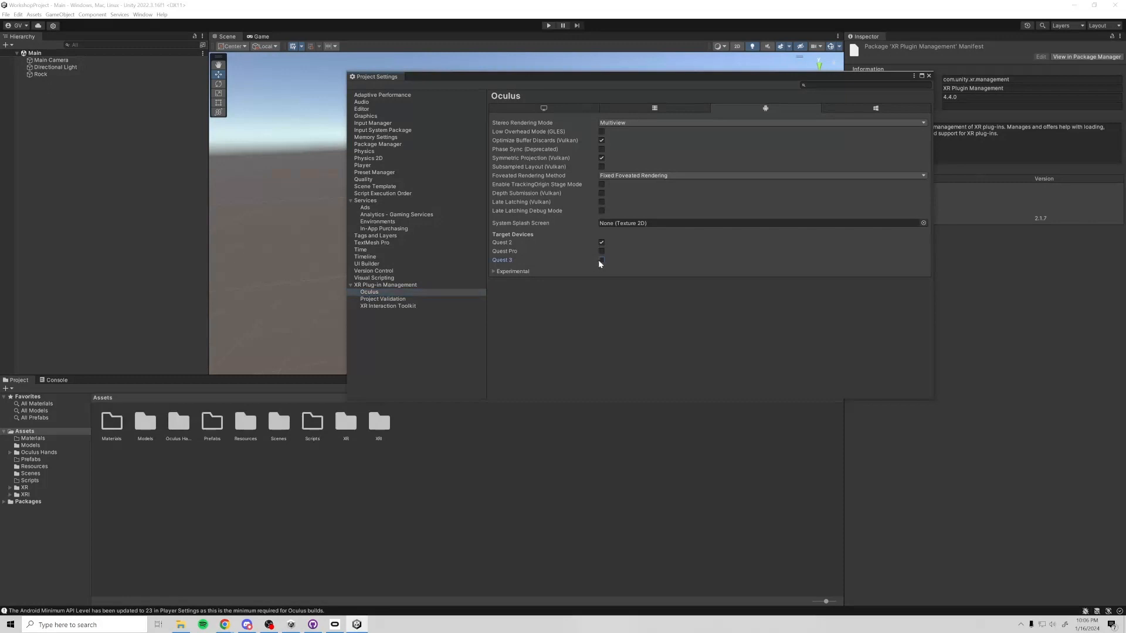
Review the Project Validation, XR Interaction Toolkit, Input Manager, Input System Package and XR Plug-in Management settings, and close Project Settings.
left_click(400, 299)
left_click(397, 306)
left_click(381, 123)
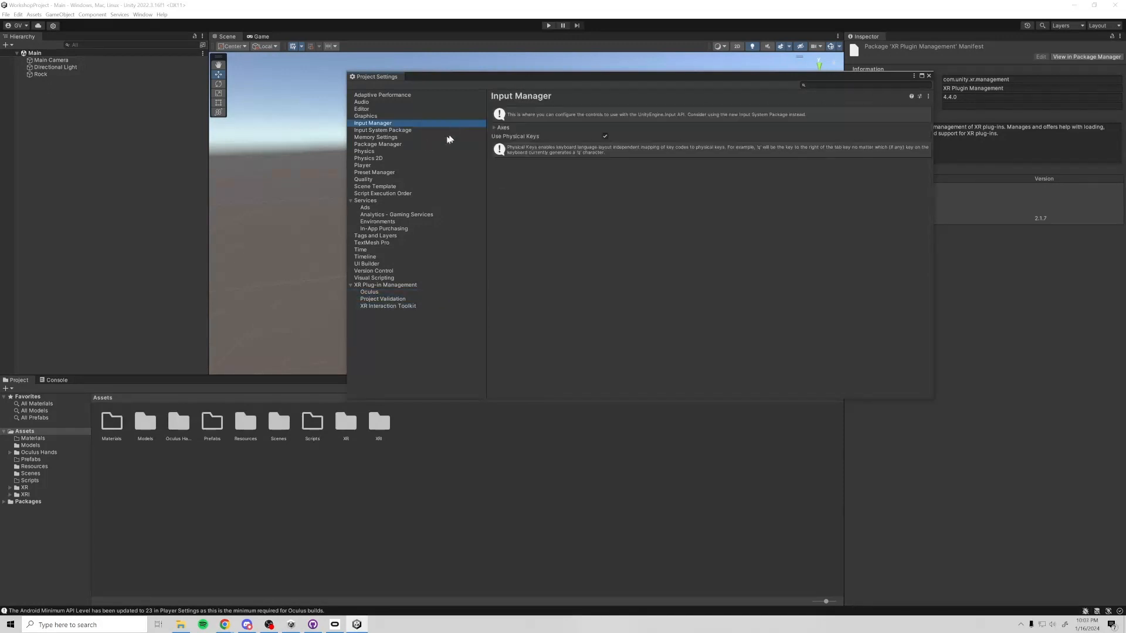
left_click(365, 131)
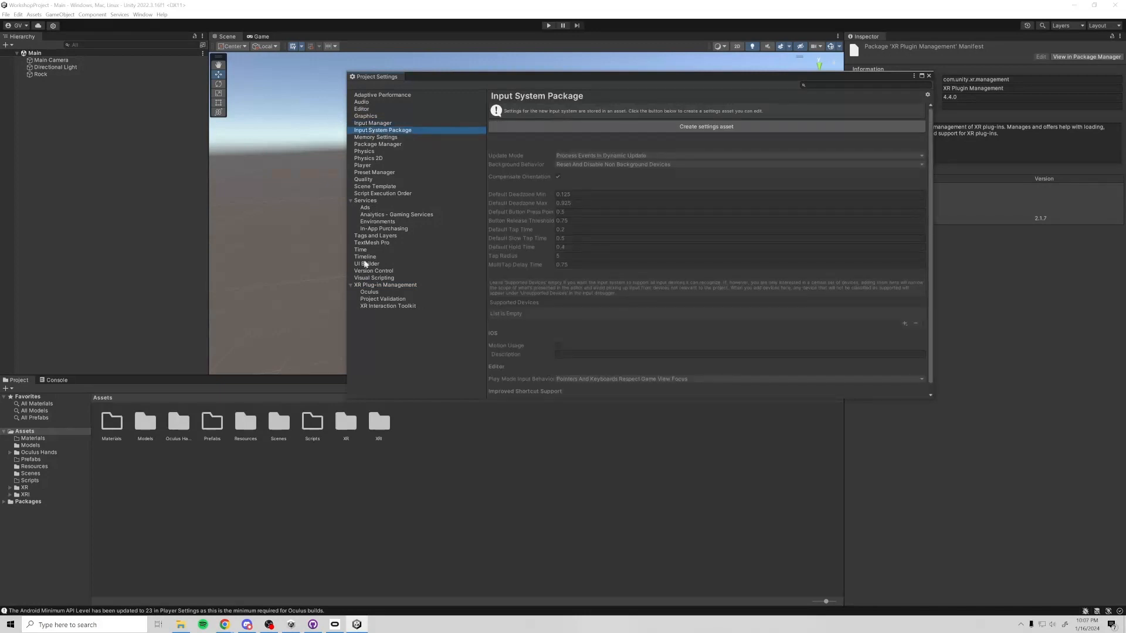
left_click(362, 285)
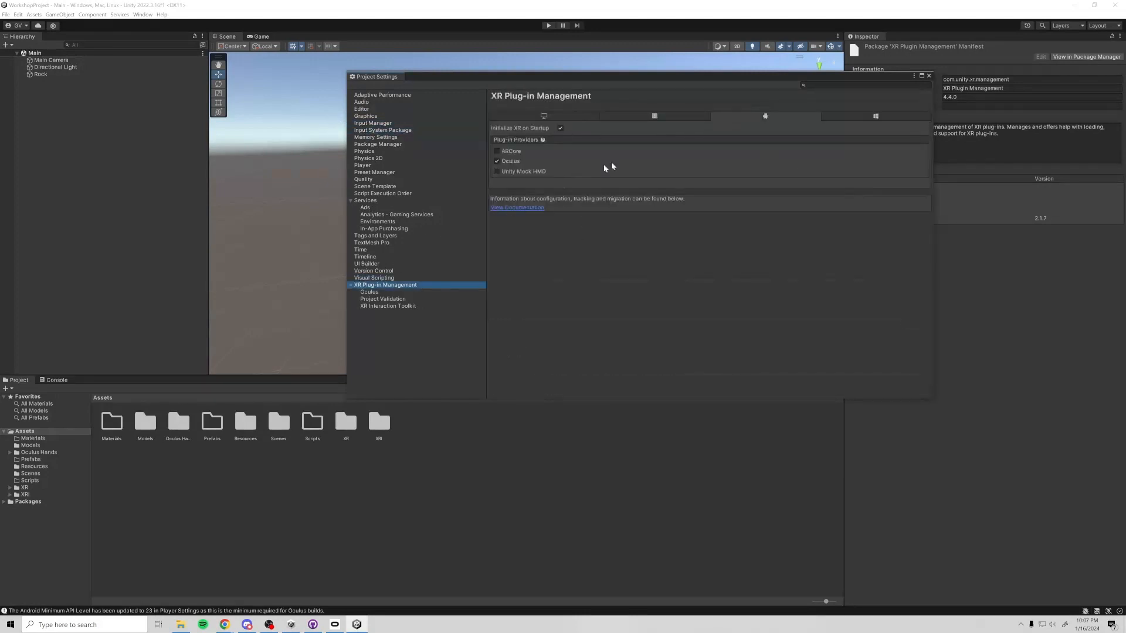
left_click(928, 75)
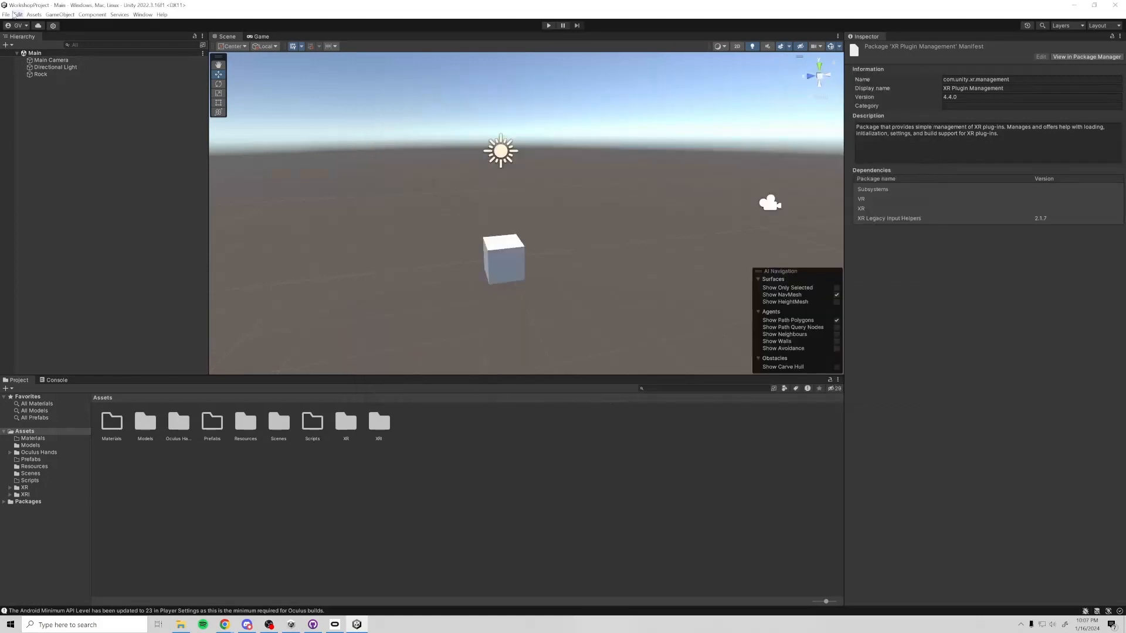
Switch the project's build platform to Android in the Build Settings.
left_click(7, 14)
left_click(73, 113)
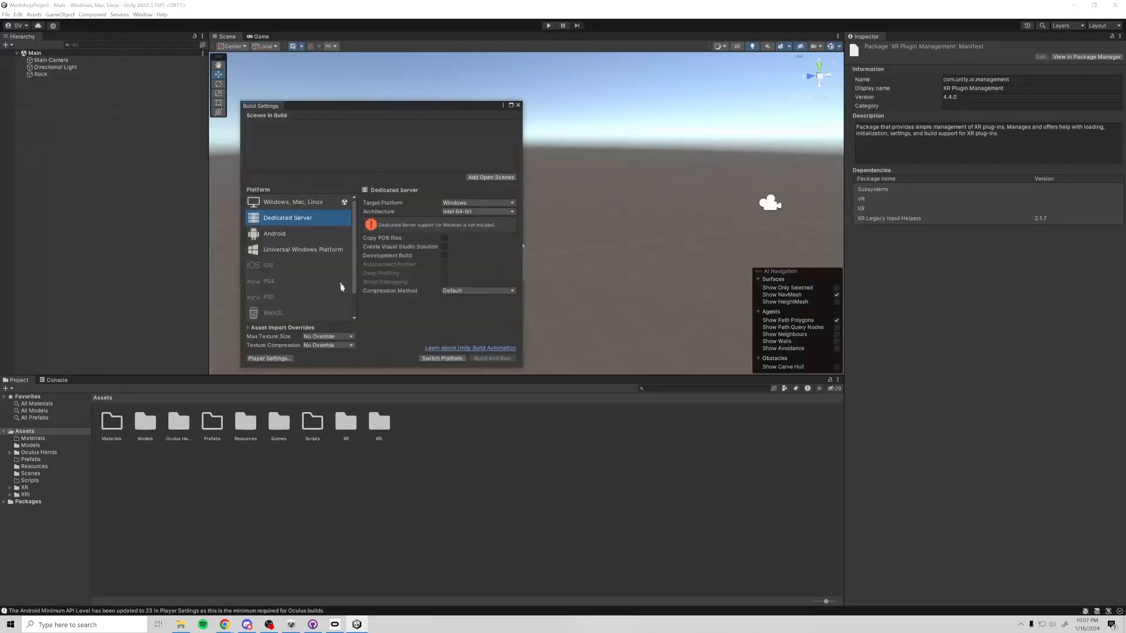
left_click(280, 236)
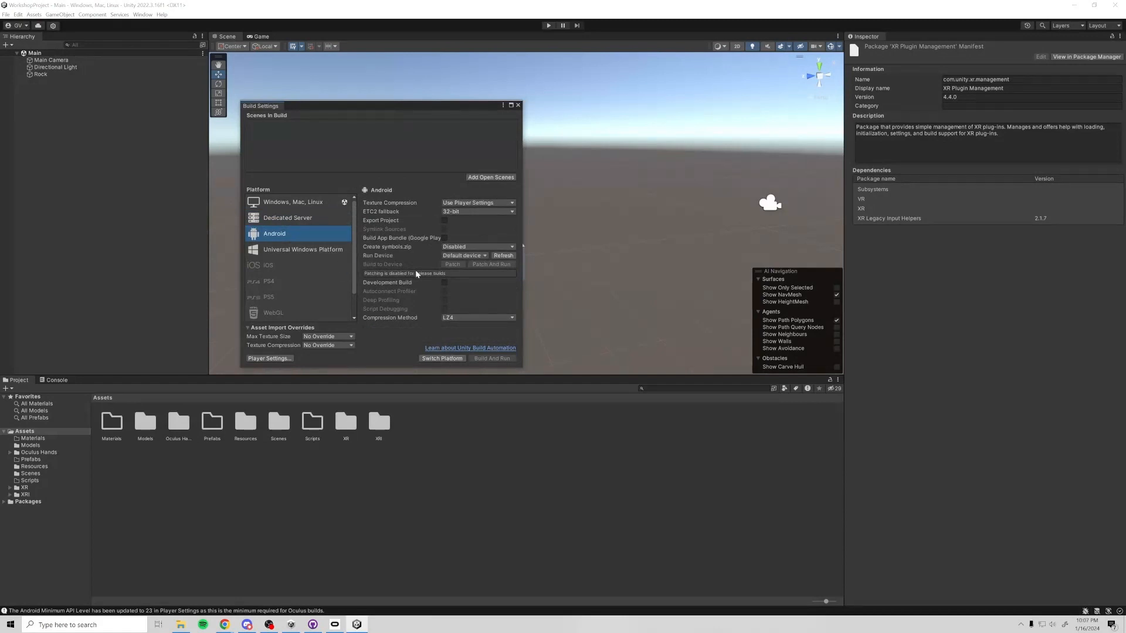
left_click(325, 205)
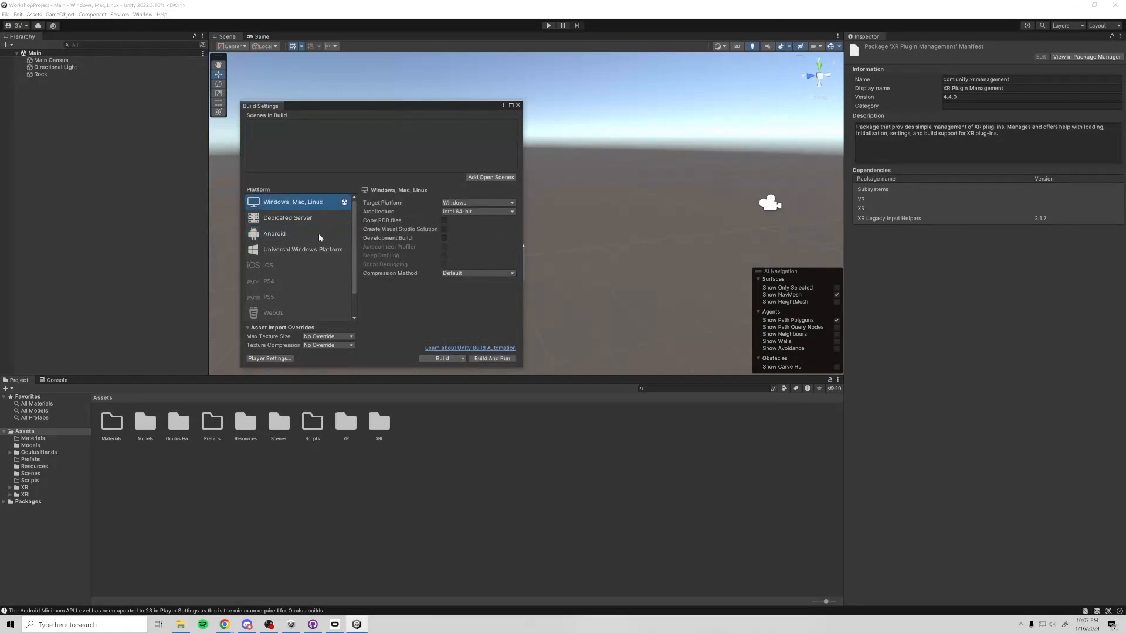
left_click(314, 233)
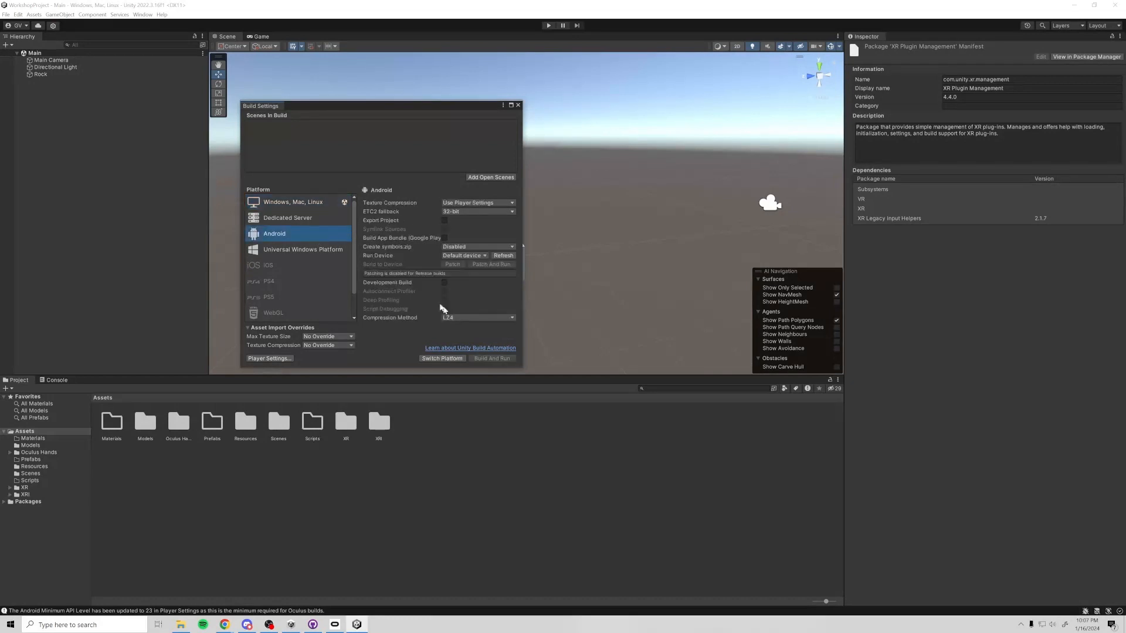
left_click(450, 358)
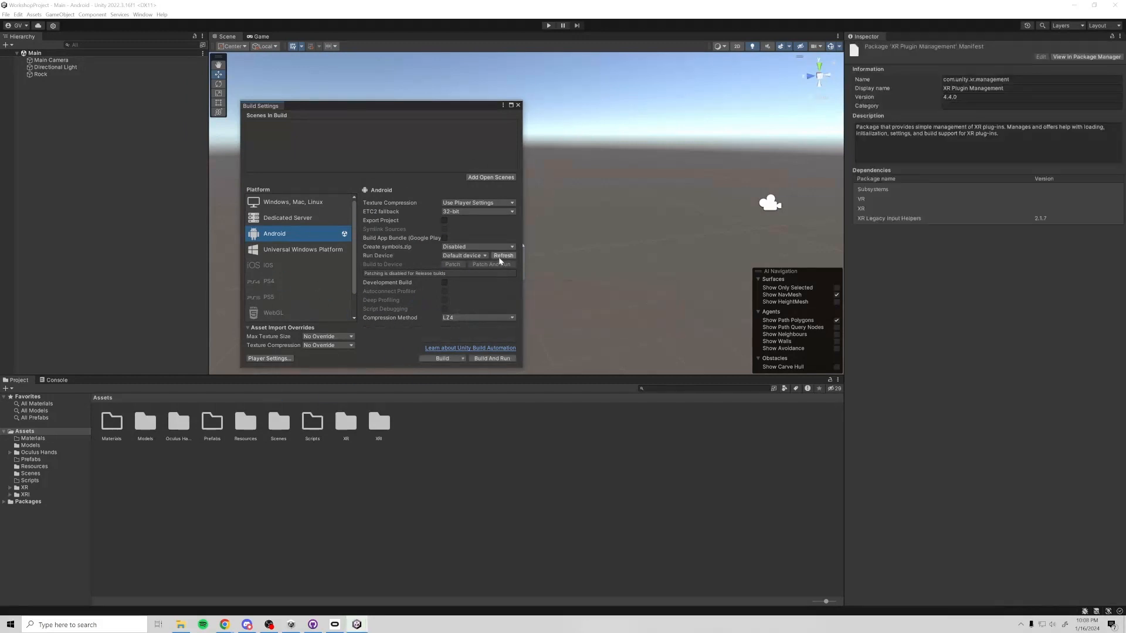
Check the available Android run devices, add the open scene to the build, and leave the Build Settings.
left_click(481, 255)
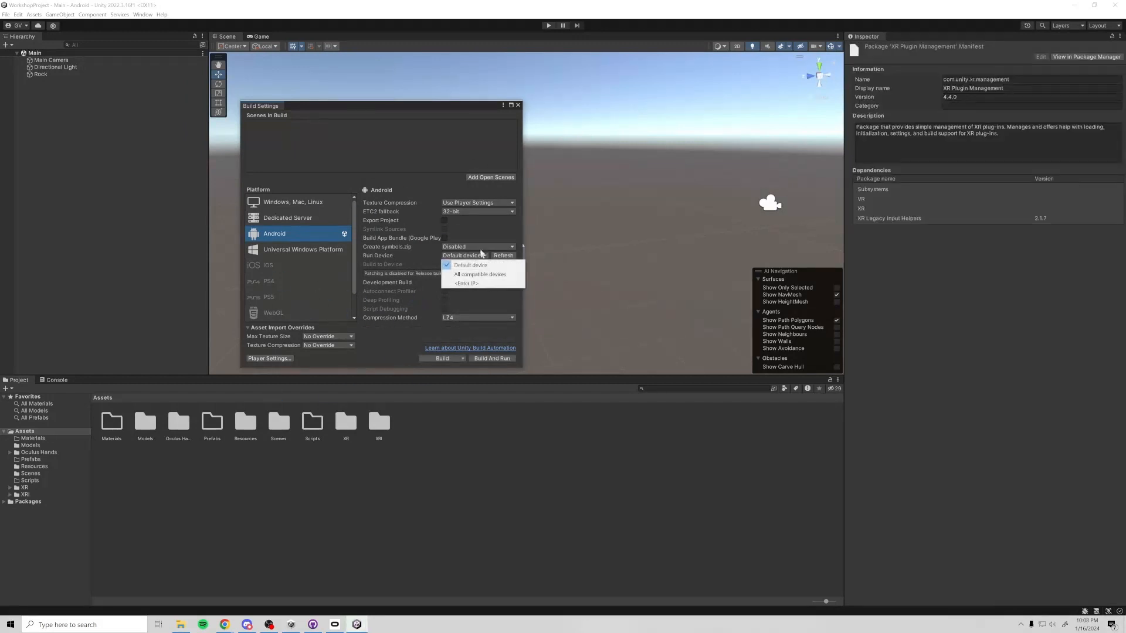
left_click(415, 262)
left_click(459, 256)
left_click(420, 258)
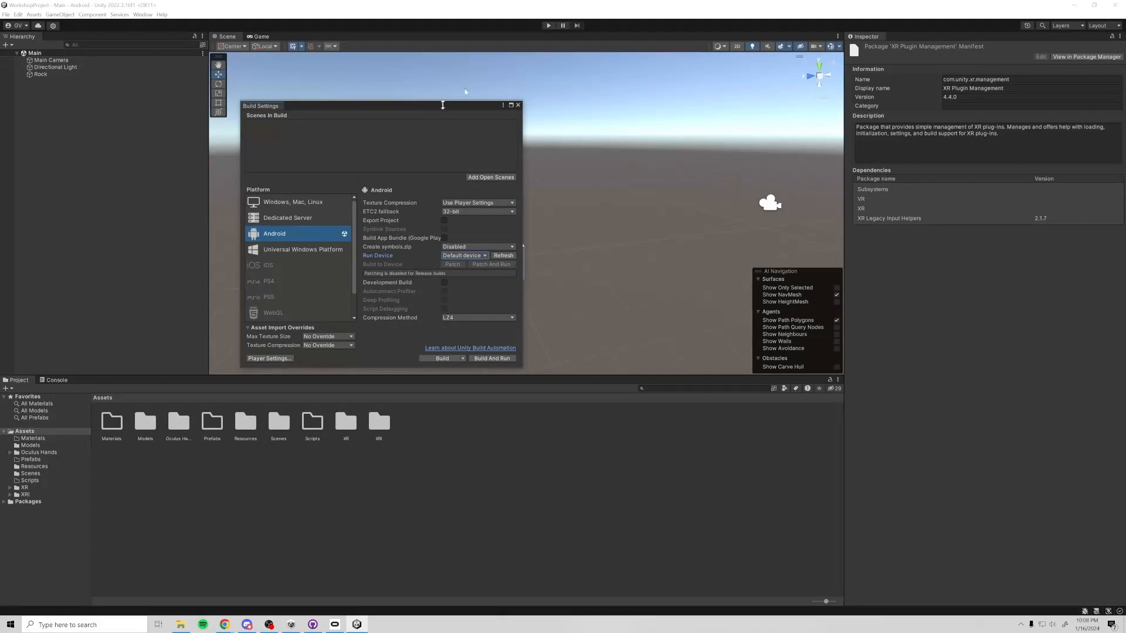
left_click(475, 179)
left_click(518, 105)
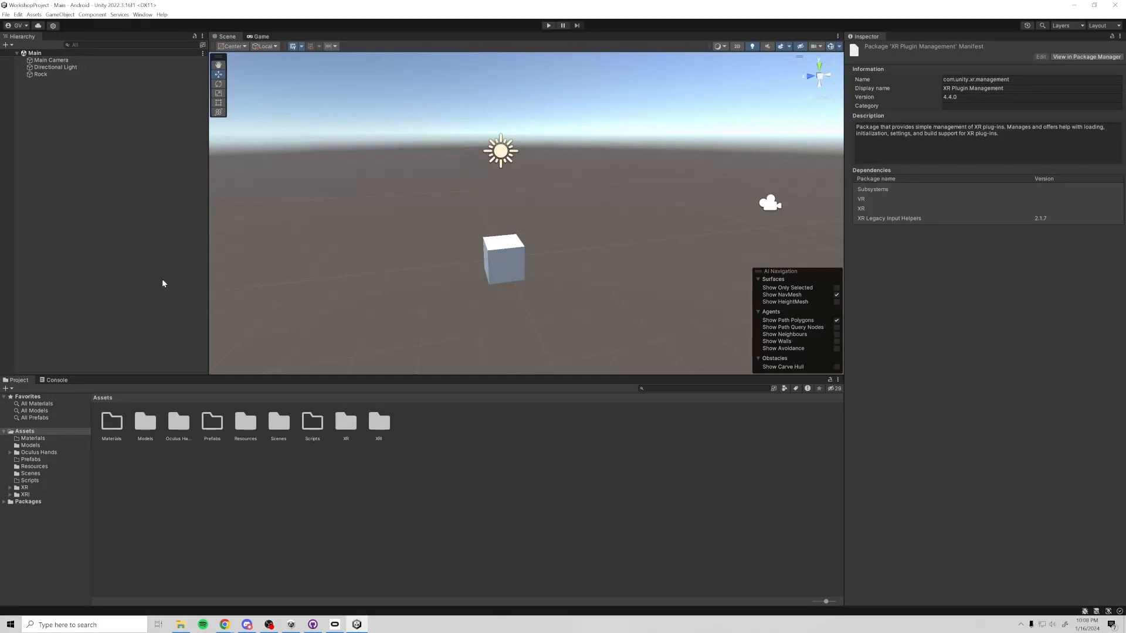
Expand the XR and XRI asset folders and look through their settings, resources and loaders.
left_click(10, 494)
left_click(16, 502)
left_click(15, 508)
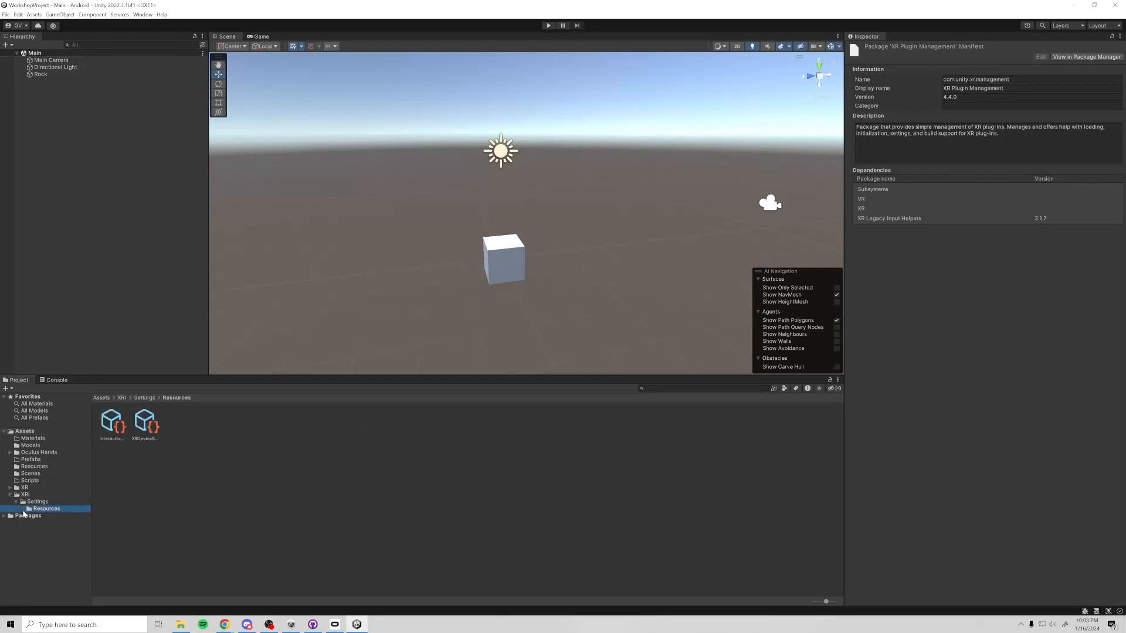
left_click(19, 489)
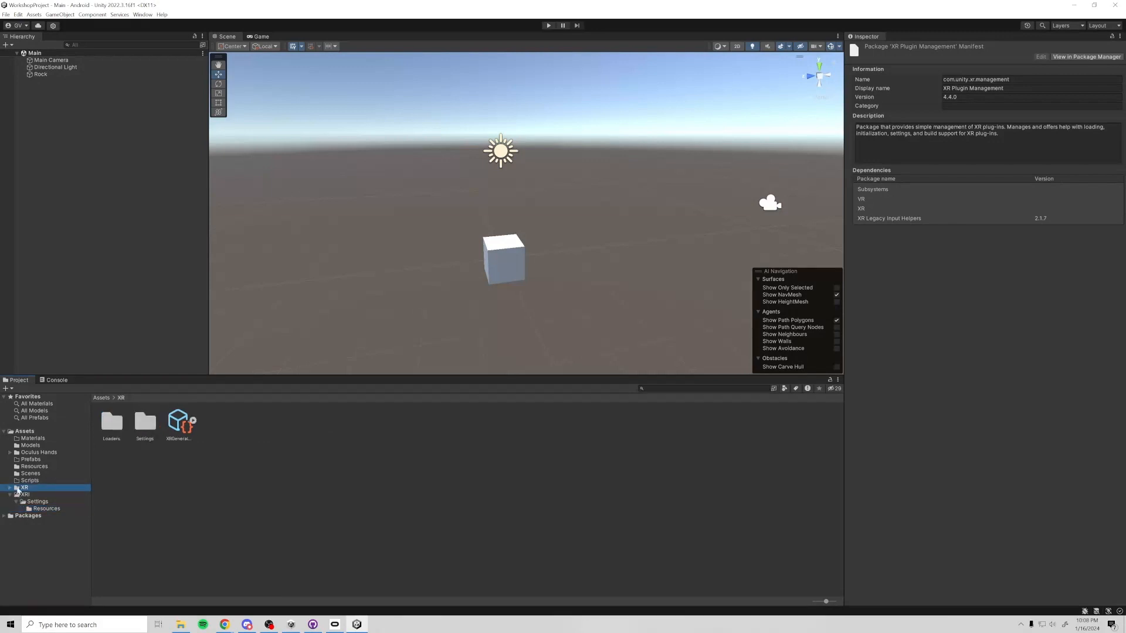
left_click(10, 488)
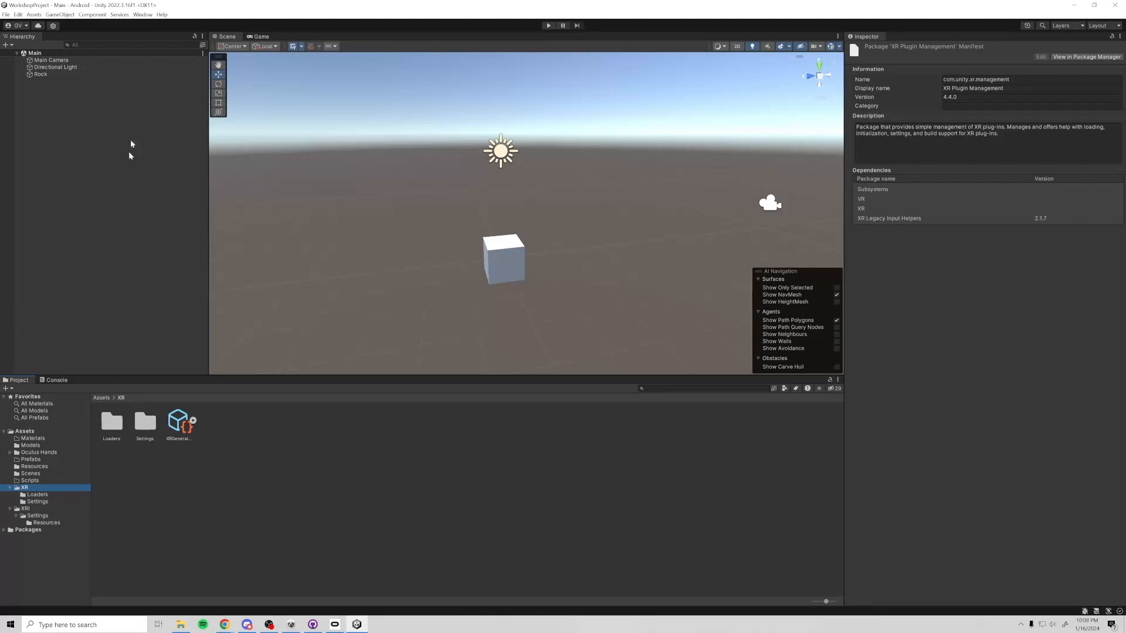
Import the Starter Assets sample of the XR Interaction Toolkit package.
left_click(142, 14)
left_click(165, 98)
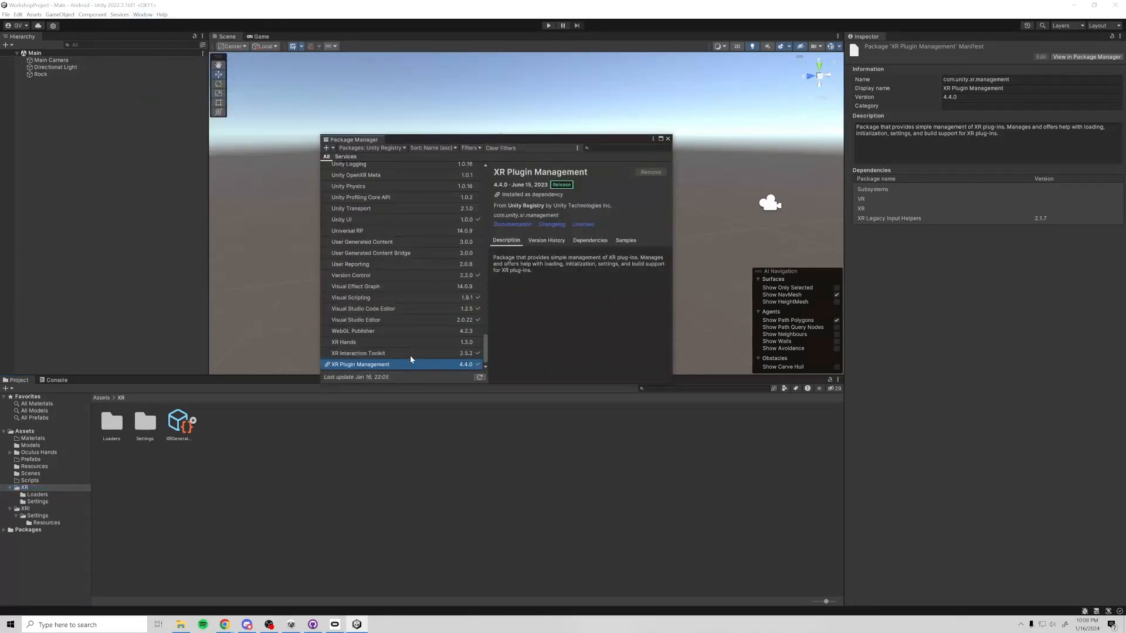
left_click(410, 354)
left_click(584, 232)
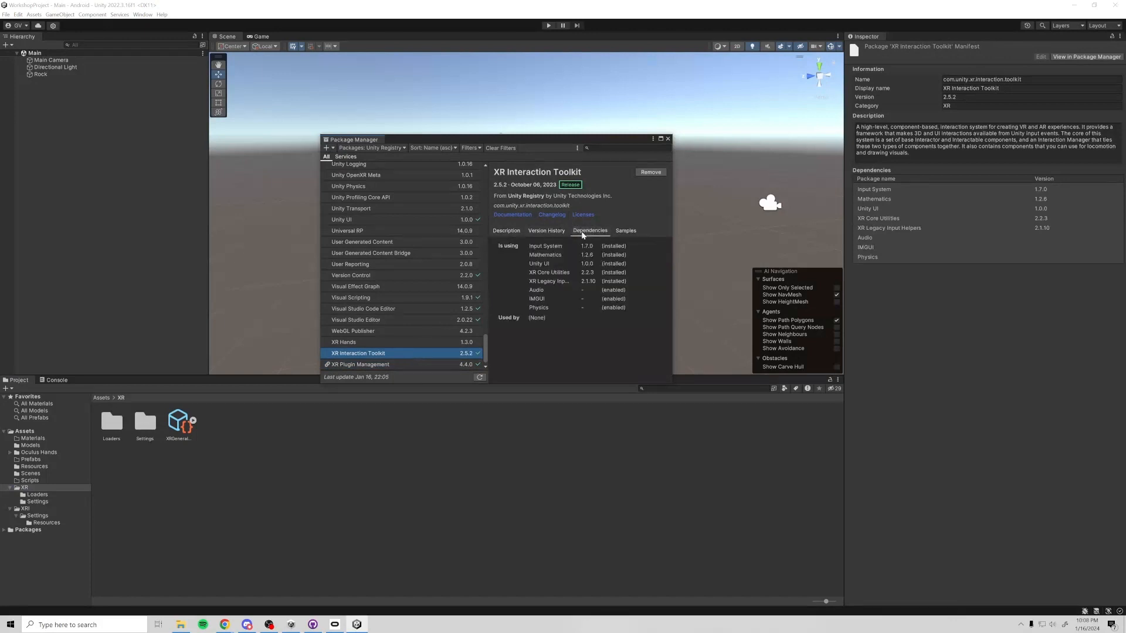
left_click(557, 232)
left_click(615, 232)
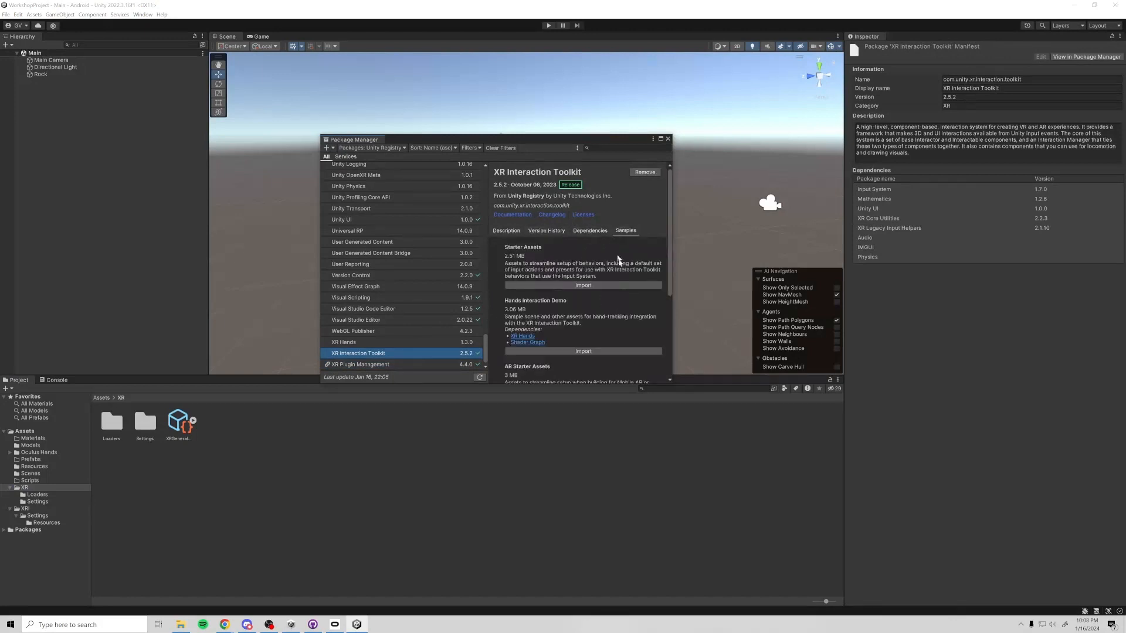
scroll(544, 298, "down", 1)
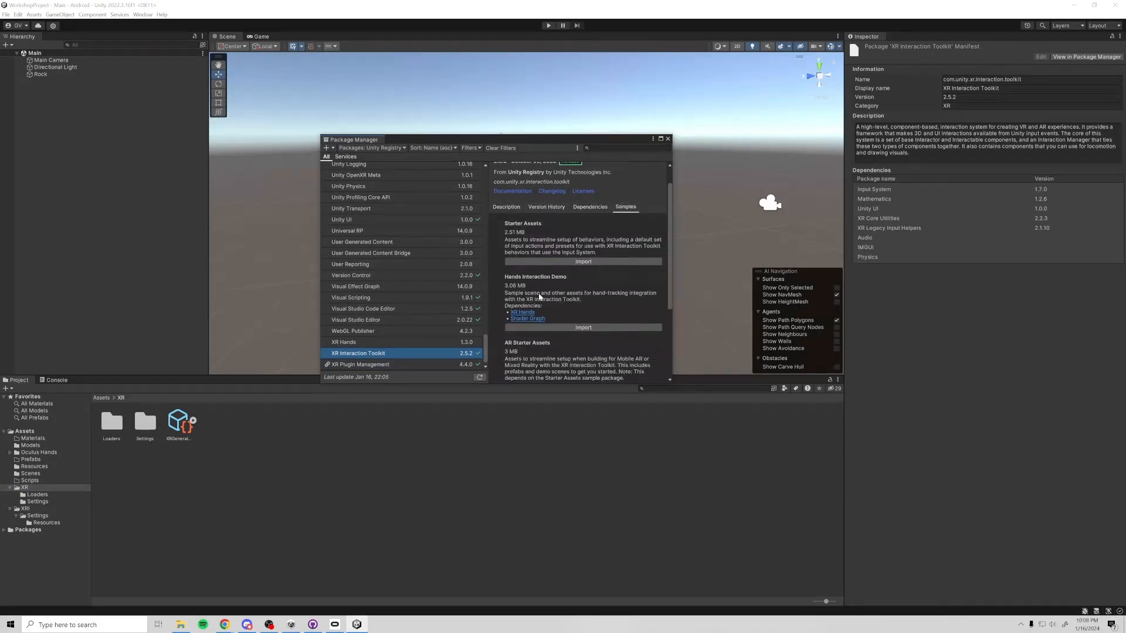
left_click(564, 261)
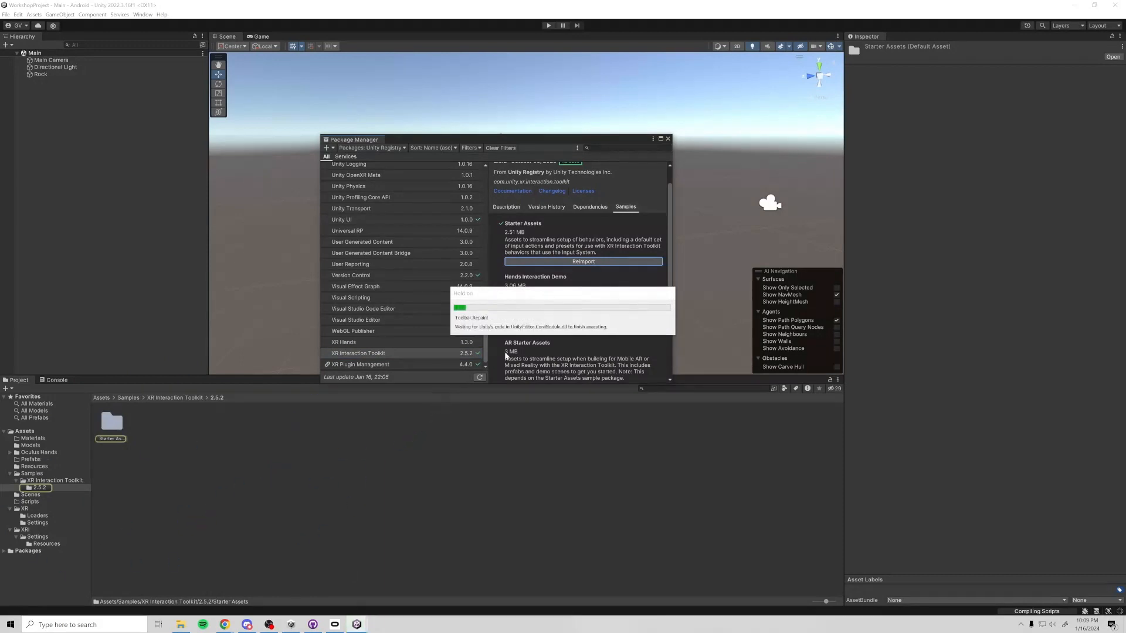
Import the Hands Interaction Demo sample and allow automatic script updates for these and any other files found later.
scroll(533, 330, "down", 4)
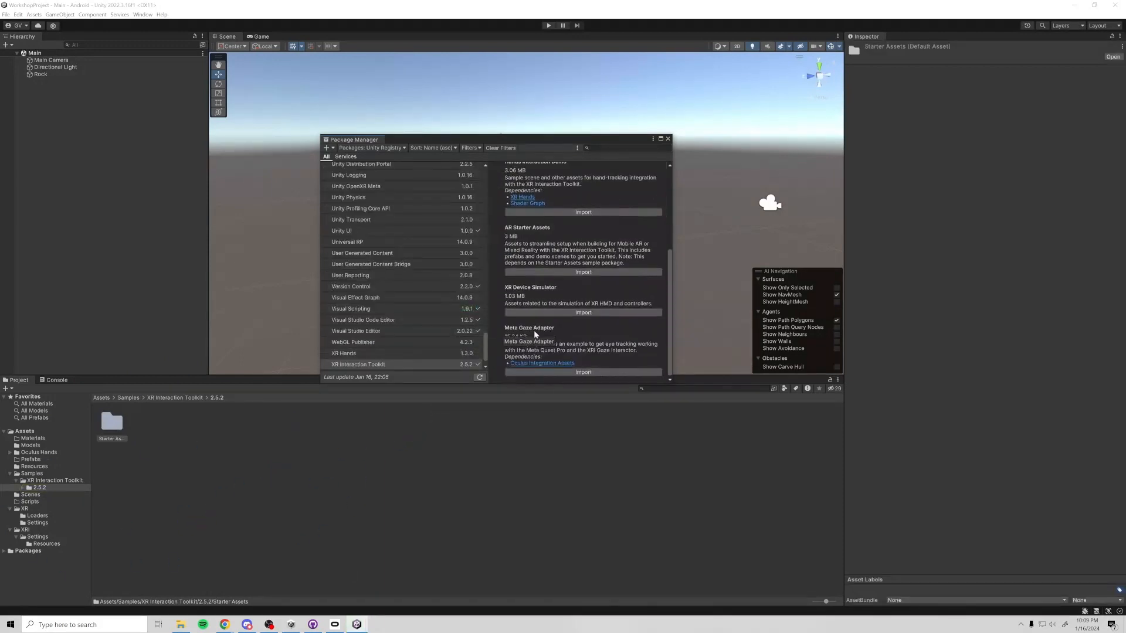
scroll(602, 324, "up", 3)
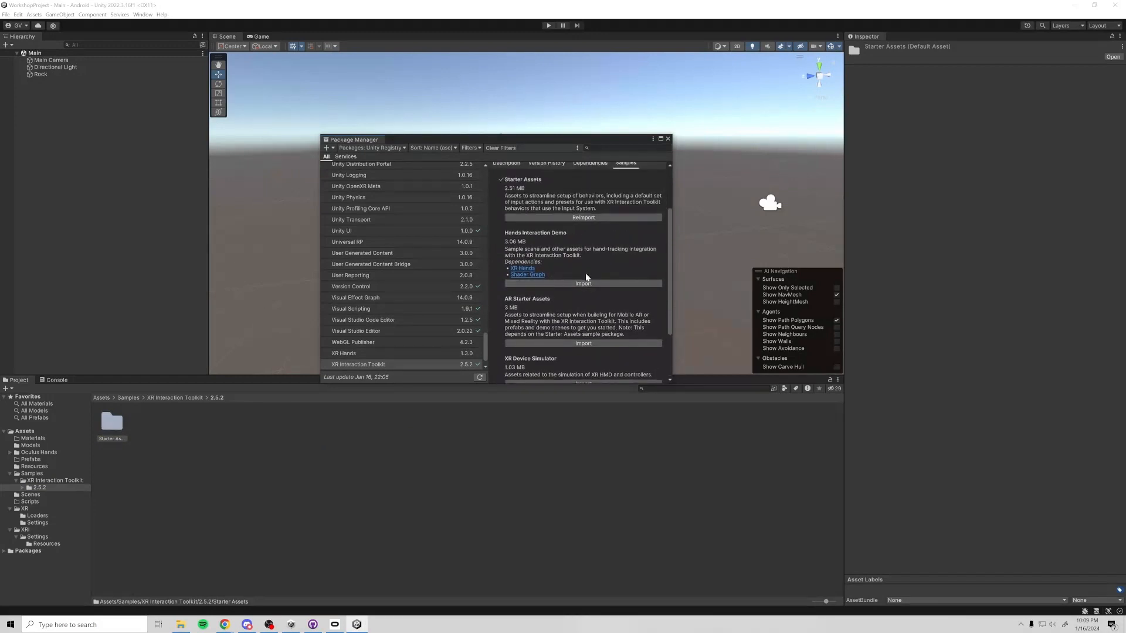
left_click(584, 285)
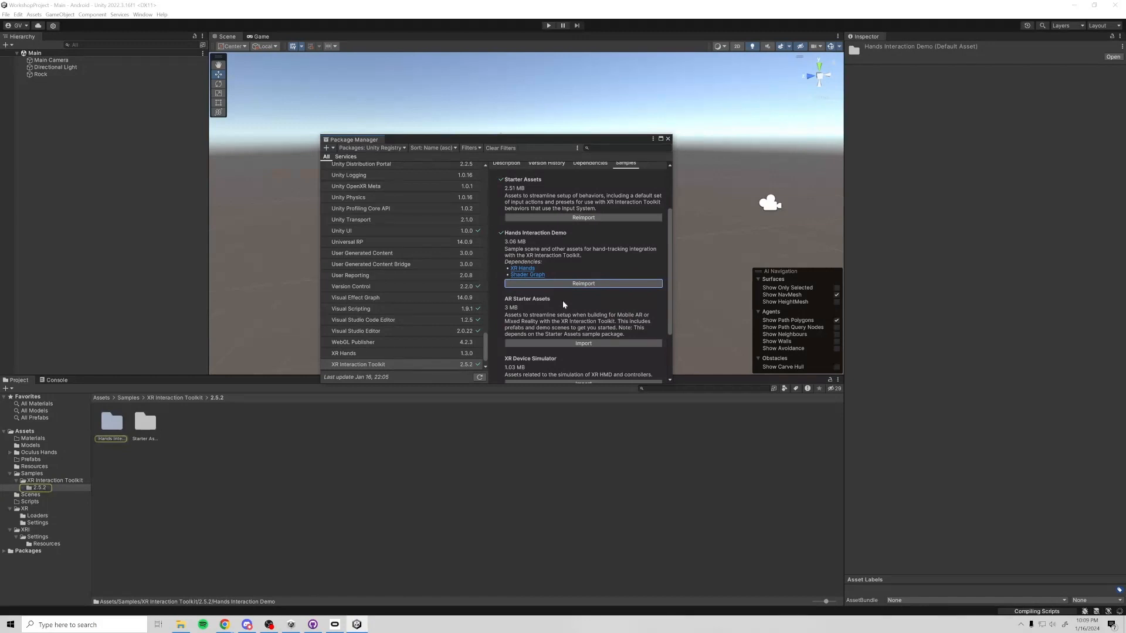
scroll(562, 300, "down", 2)
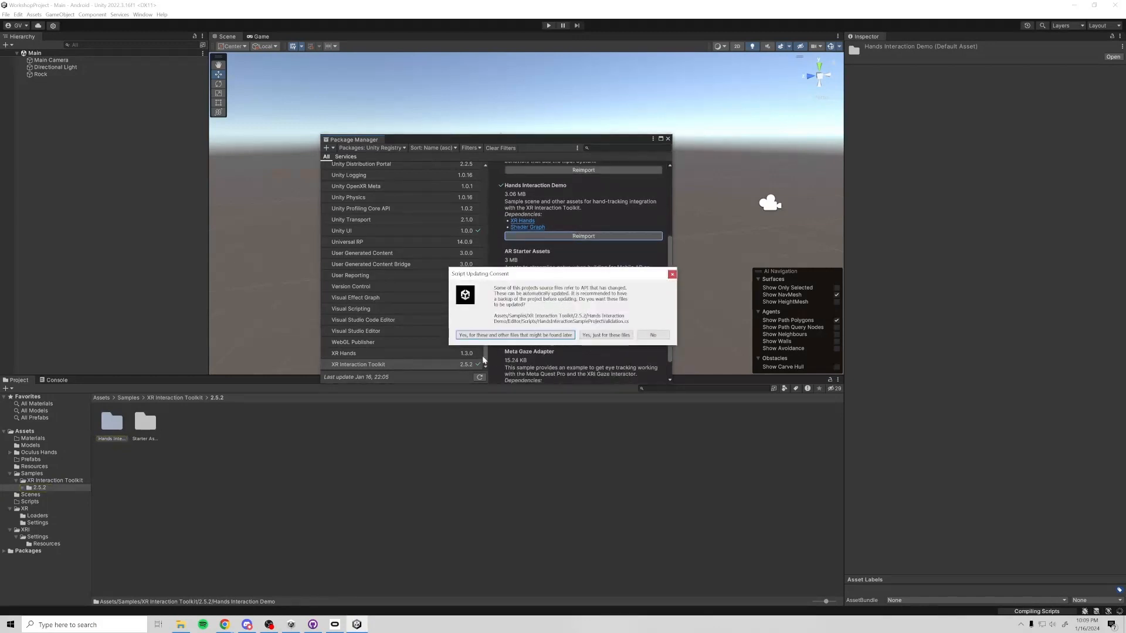
left_click(482, 336)
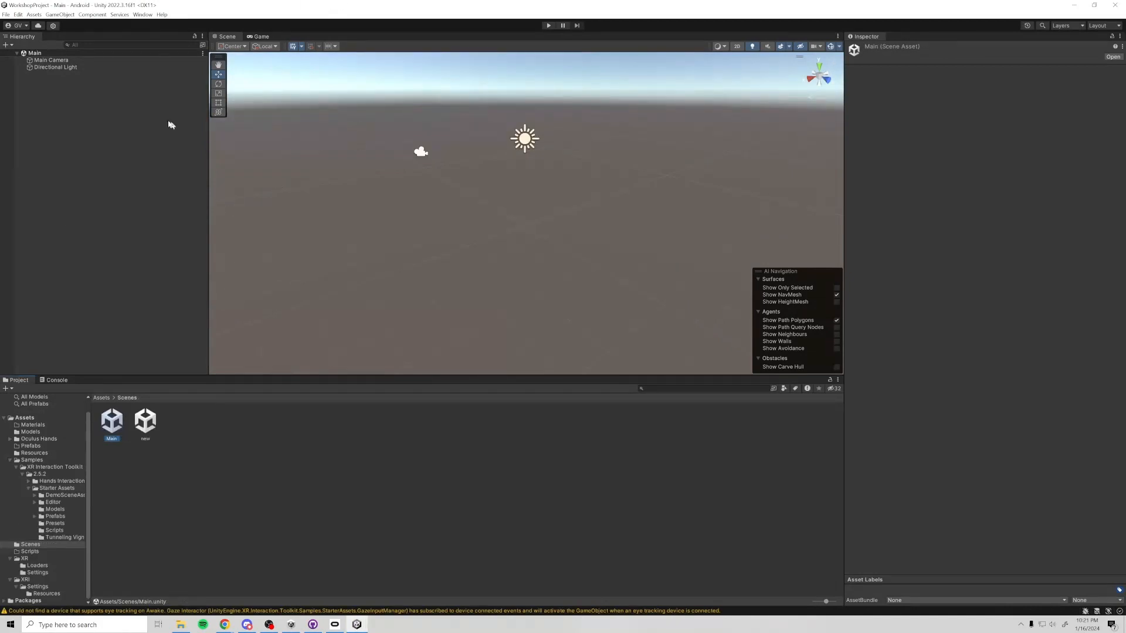
Add a 3D plane named Ground to the Main scene.
right_click(65, 94)
mouse_move(102, 219)
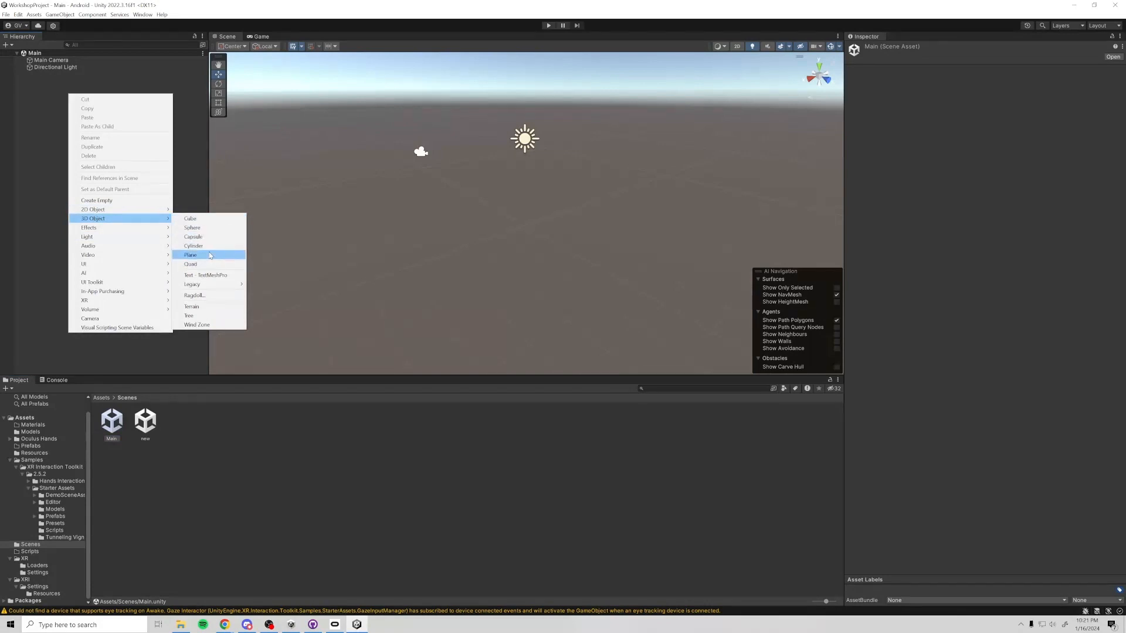
left_click(190, 255)
type("Ground")
key("Return")
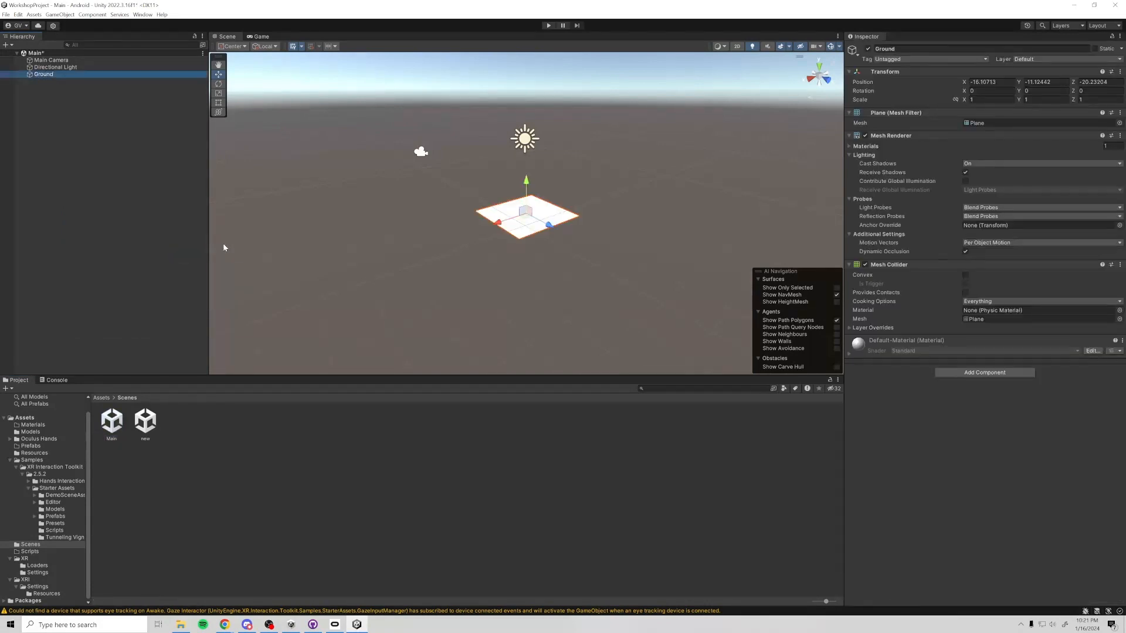
Set the Ground plane's position to X 0, Y 0, Z 0 and save the scene.
scroll(492, 178, "up", 8)
right_click_drag(493, 178, 529, 169)
left_click(999, 81)
key("Tab")
type("0")
key("Tab")
type("0")
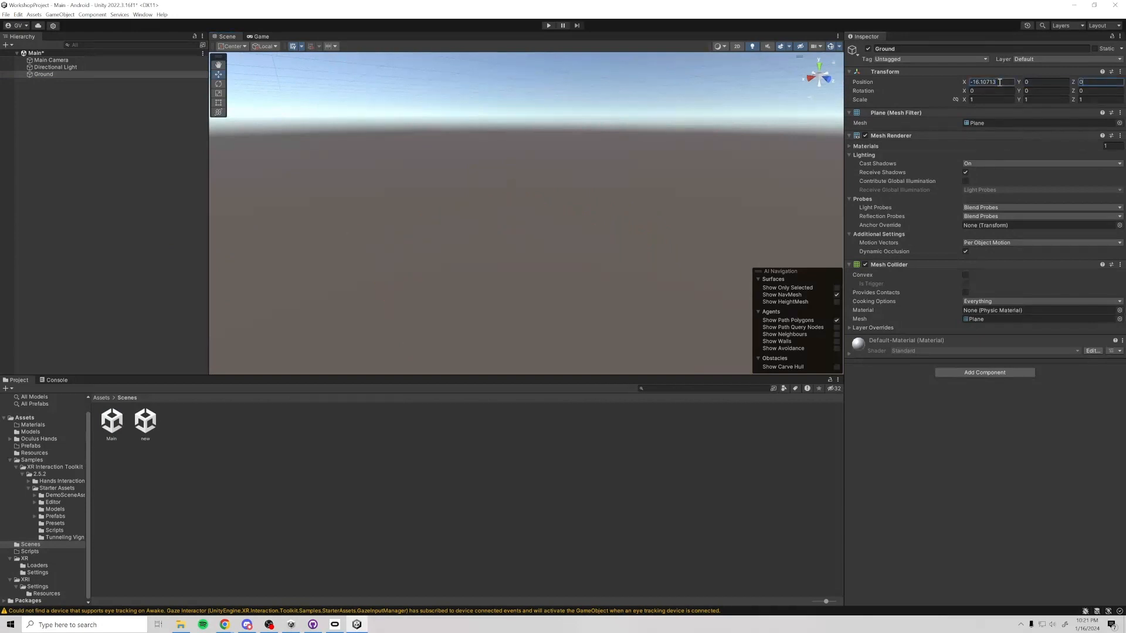
left_click(999, 82)
type("0")
double_click(94, 74)
key("s")
right_click_drag(540, 214, 526, 243)
key("ctrl+s")
Replace the Main Camera with an XR Origin (VR) object named Player.
left_click(82, 60)
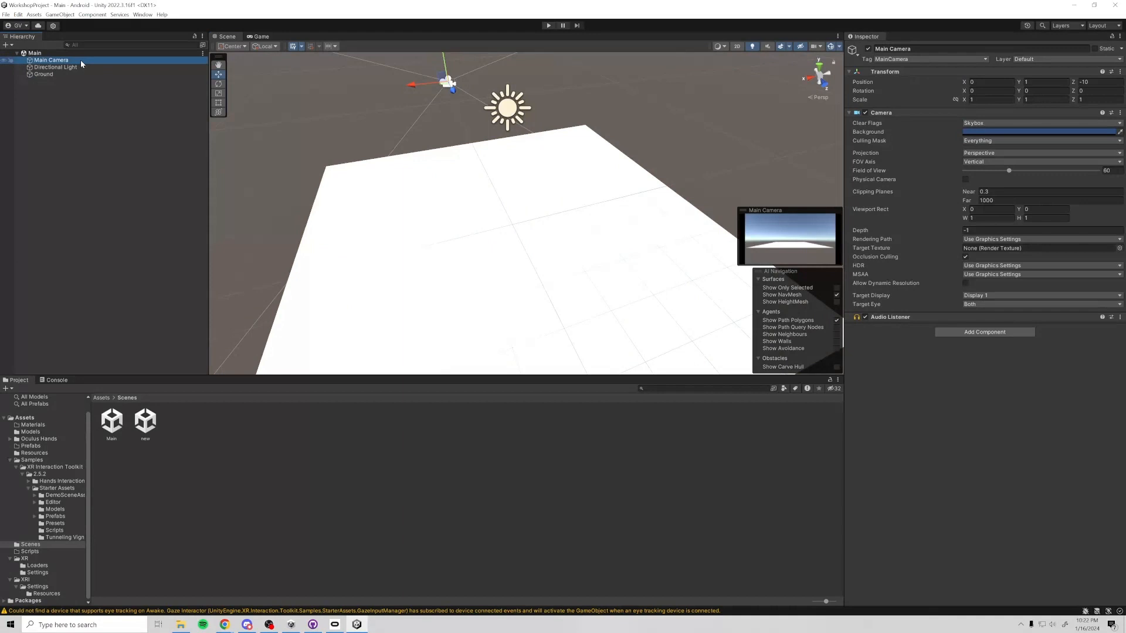
key("Delete")
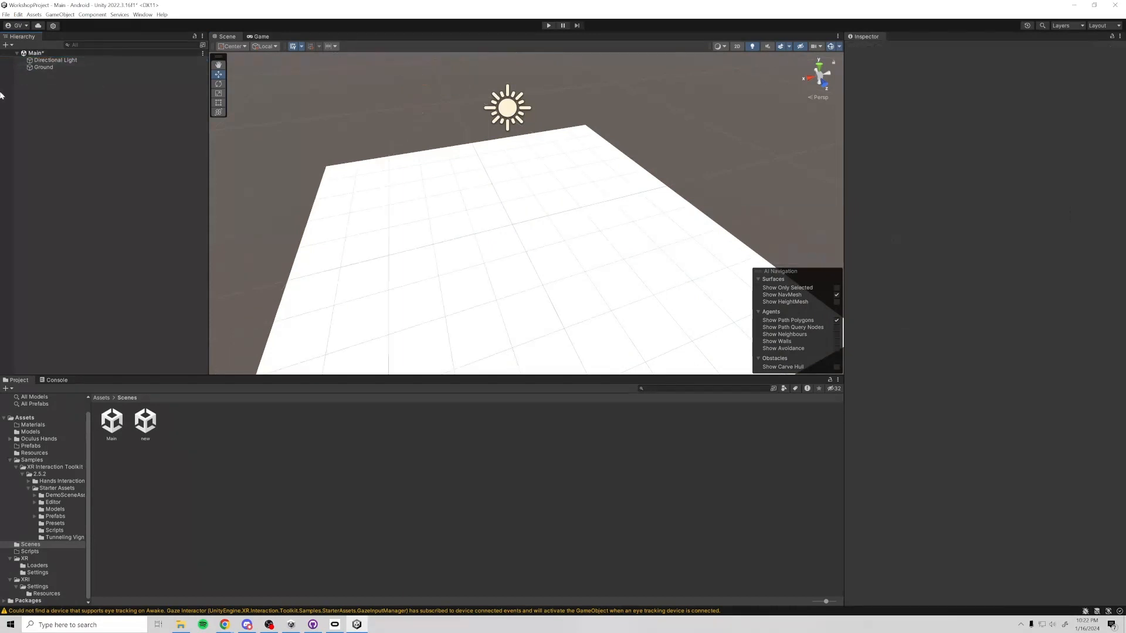
right_click(50, 104)
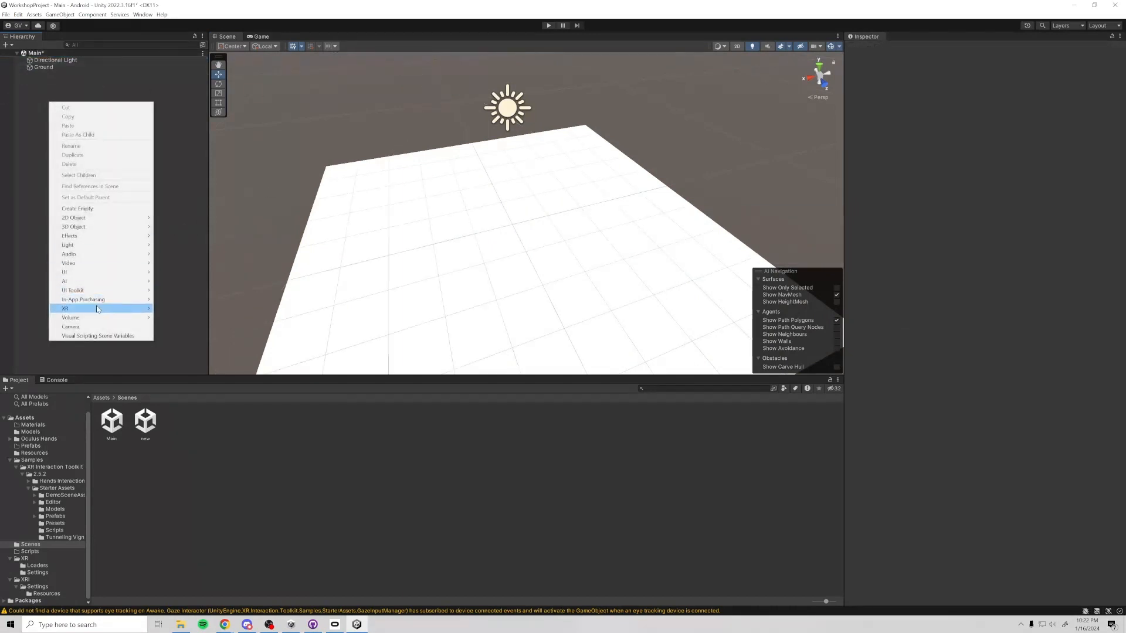
mouse_move(97, 309)
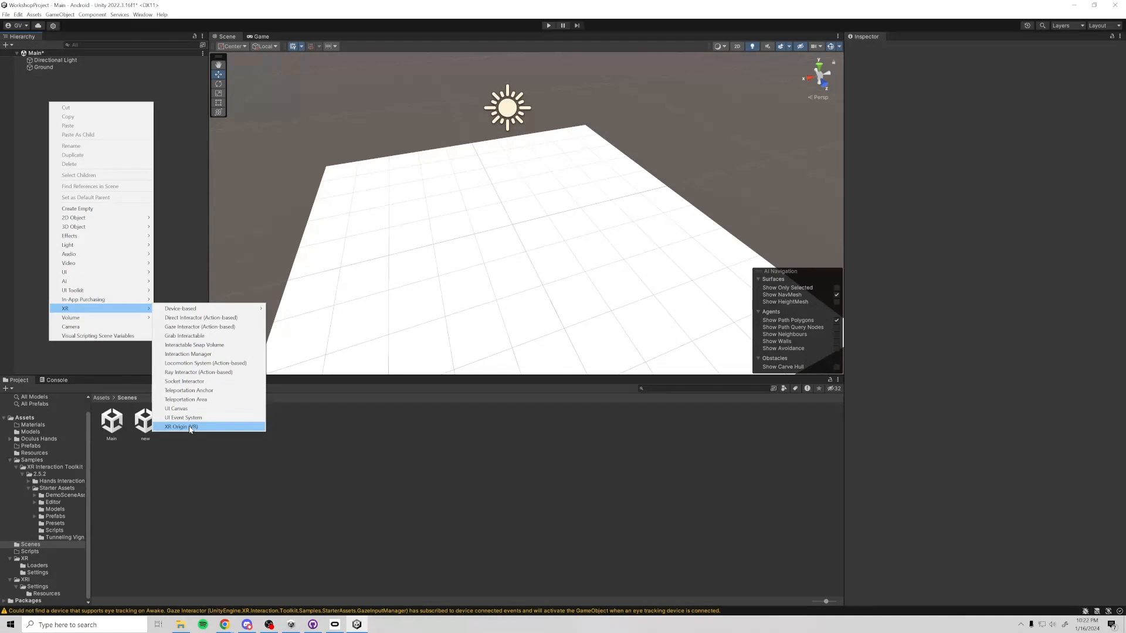
left_click(188, 426)
type("Playewr")
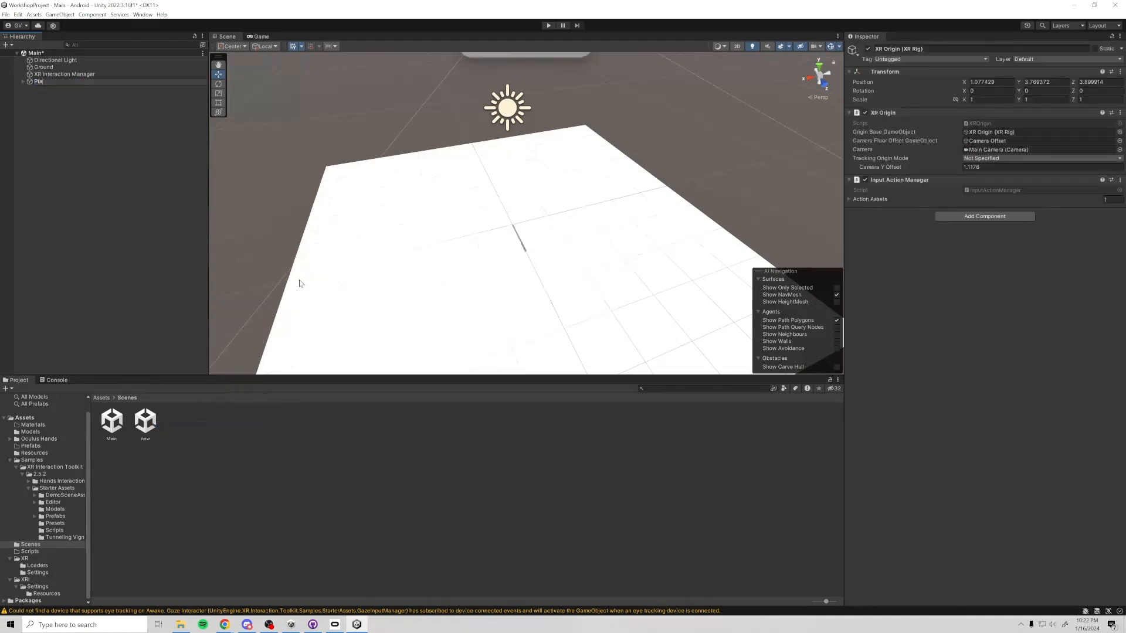
key("Return")
Set the Player's position to X 0, Y 0, Z 0 and its XR Origin Tracking Origin Mode to Floor.
right_click_drag(299, 283, 704, 116)
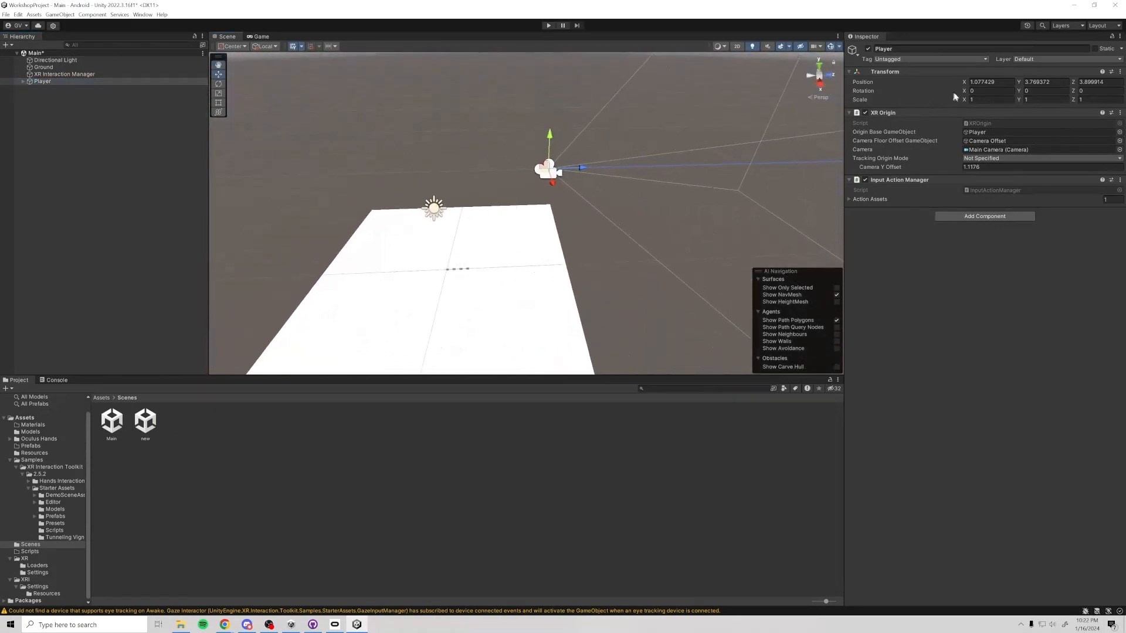
left_click(986, 83)
type("0")
key("Tab")
type("0")
key("Tab")
type("0")
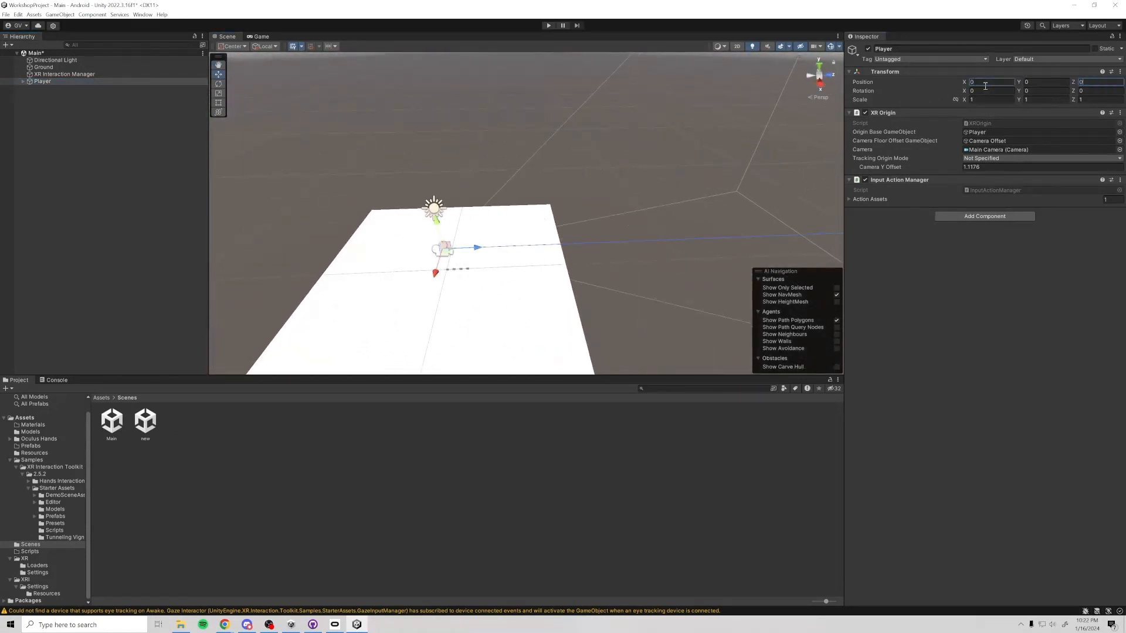
right_click_drag(552, 157, 510, 135)
key("w")
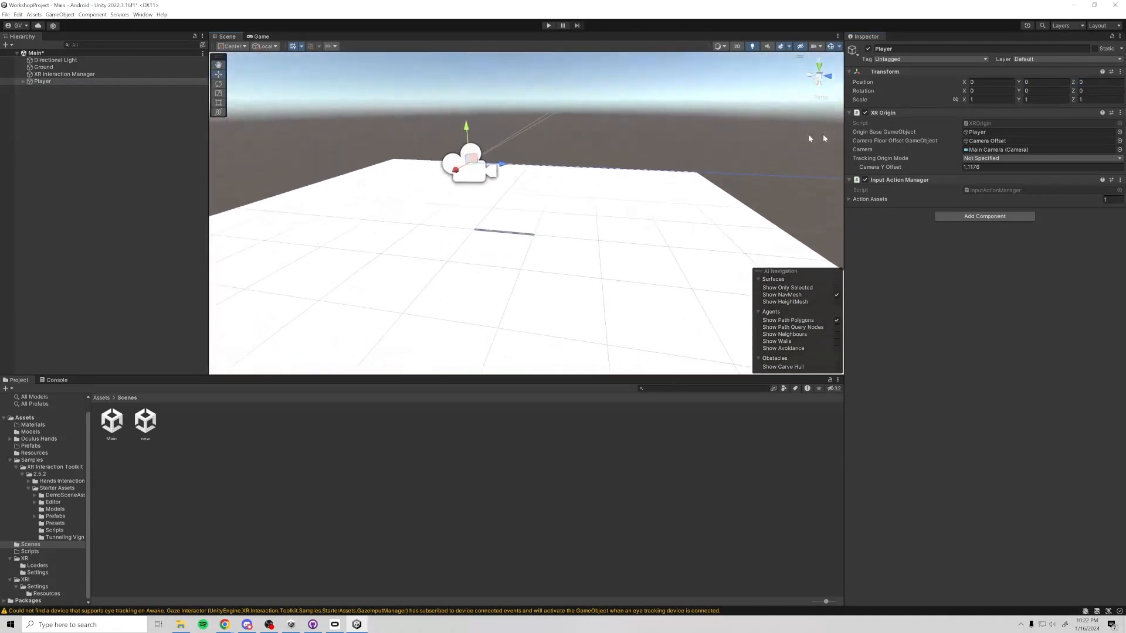
left_click(977, 159)
left_click(978, 187)
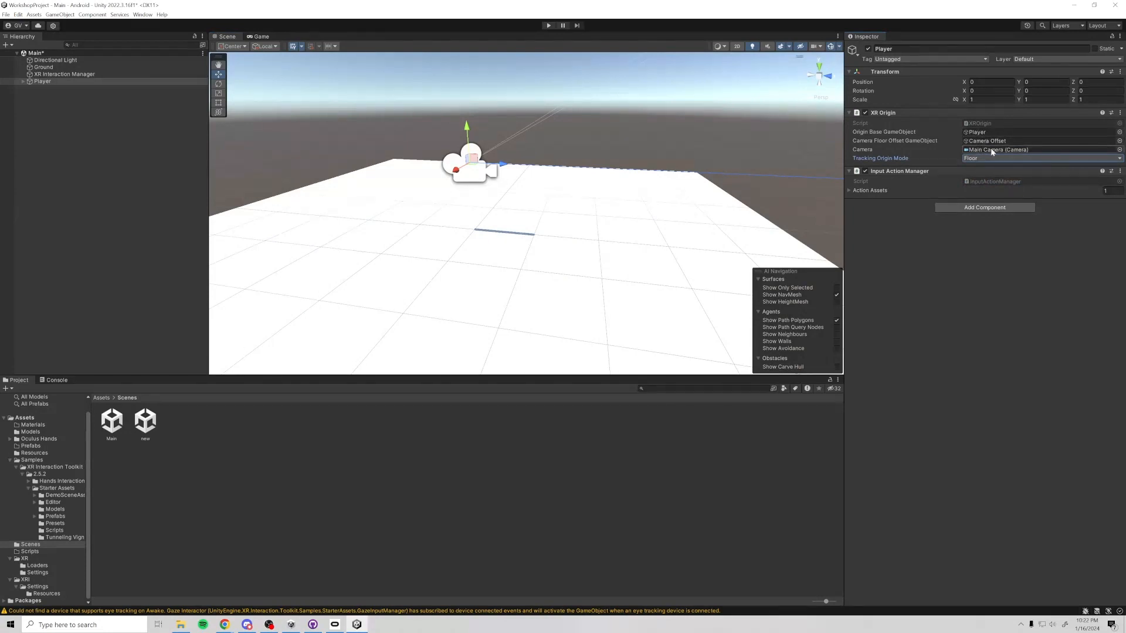
Expand the Player's hierarchy and examine the components of Camera Offset and its Main Camera.
left_click(38, 83)
left_click(23, 81)
left_click(29, 88)
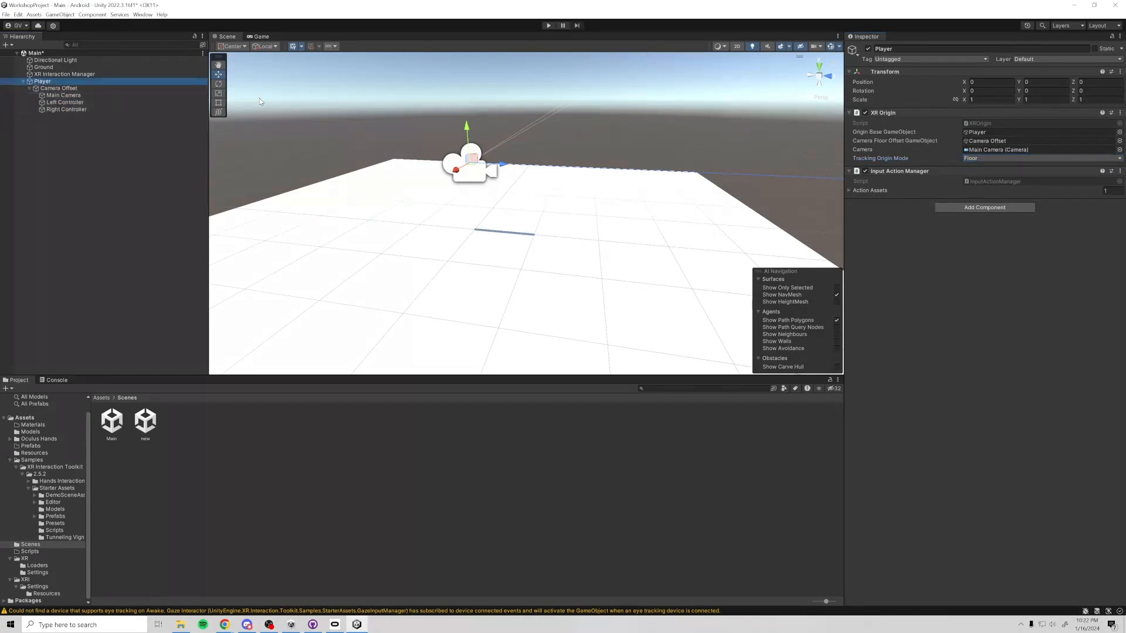
left_click(146, 88)
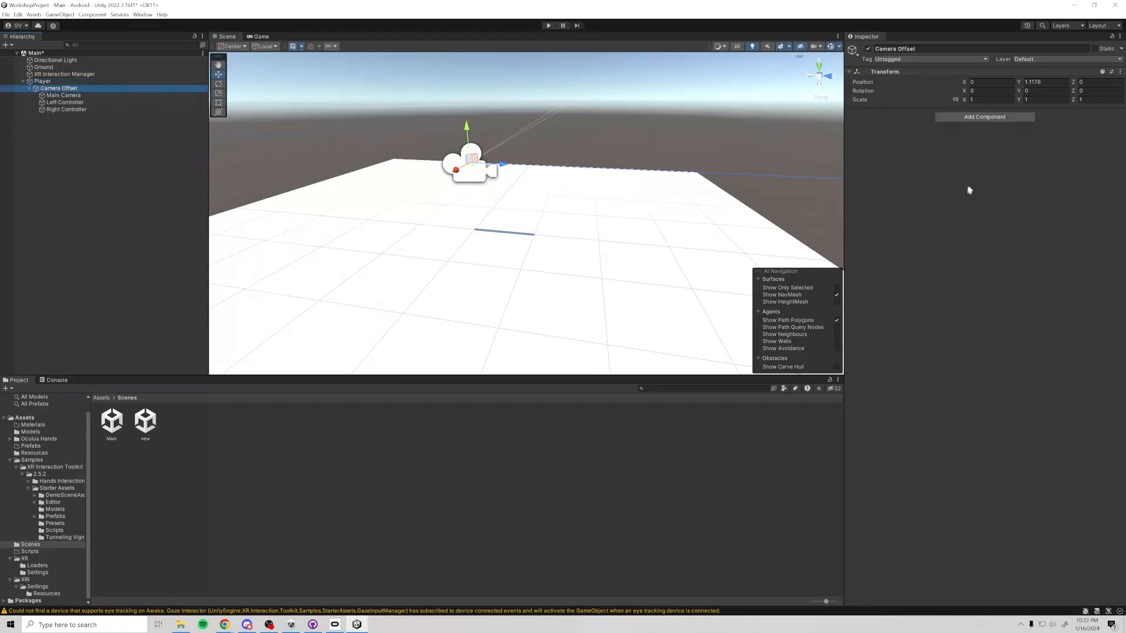
left_click(57, 96)
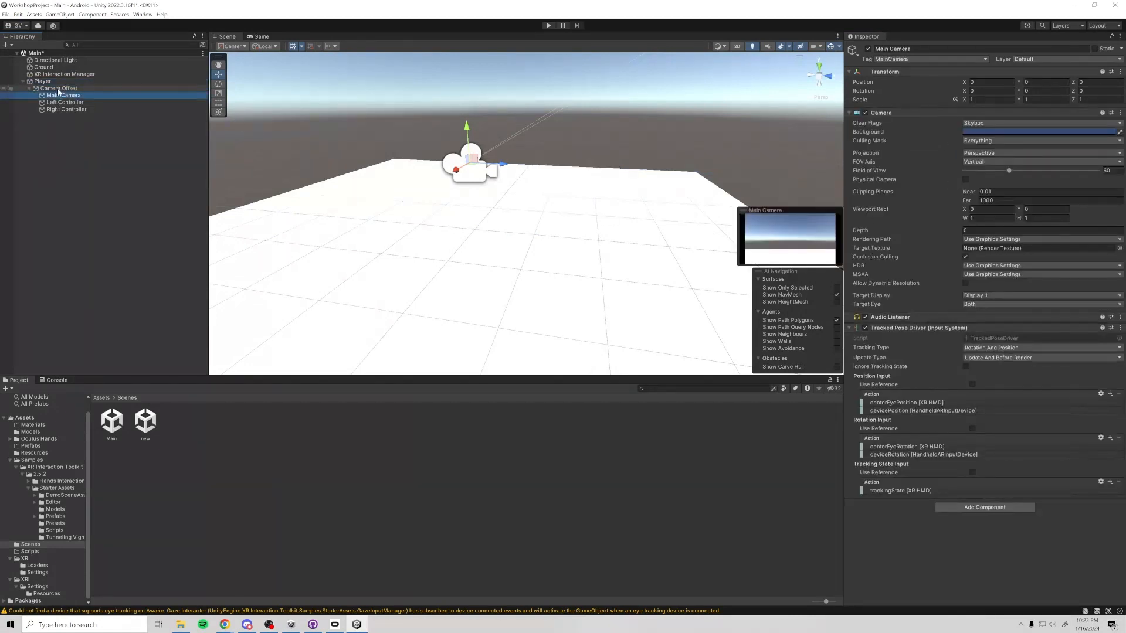
left_click(59, 89)
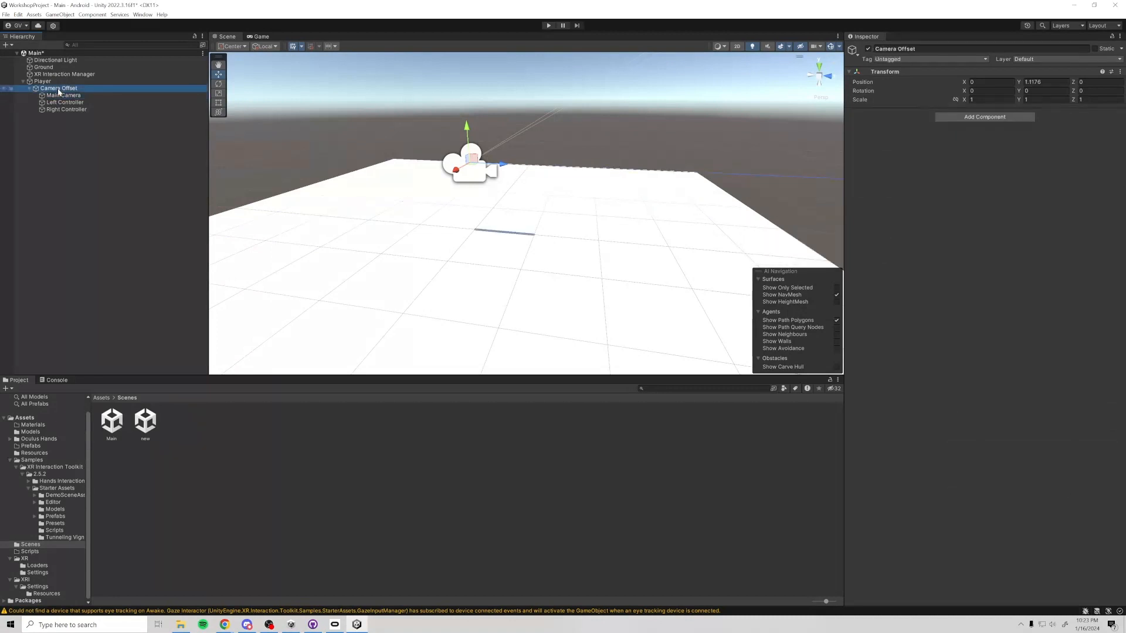
left_click(58, 82)
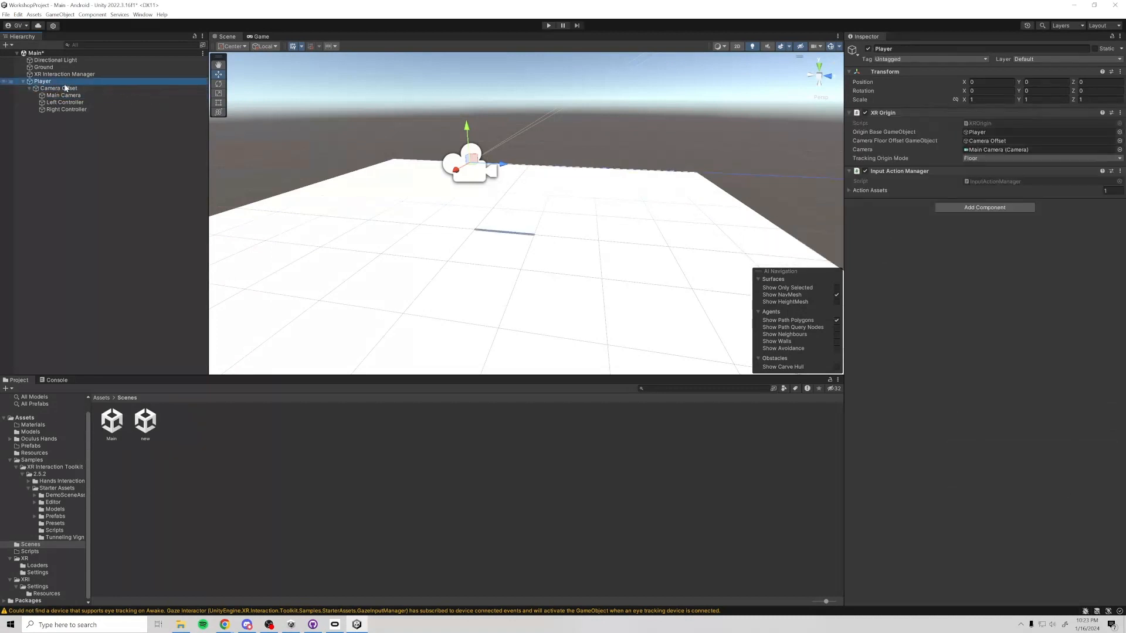
left_click(118, 95)
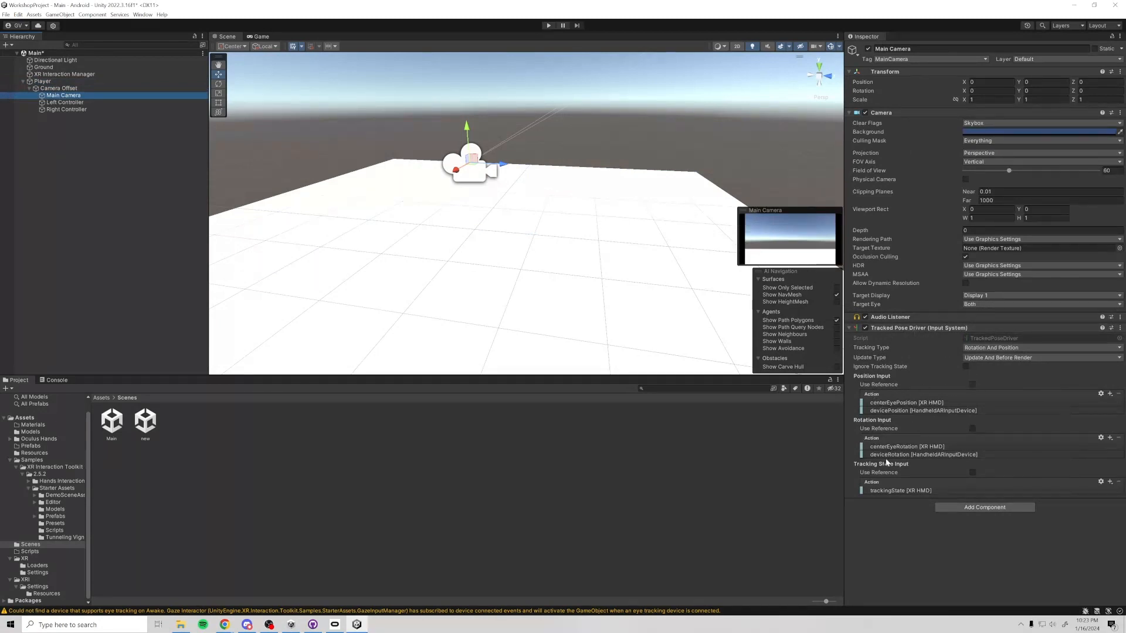
Open the XR Interaction Toolkit 2.5.2 Starter Assets folder and select the XRI Default Input Actions asset.
left_click(16, 467)
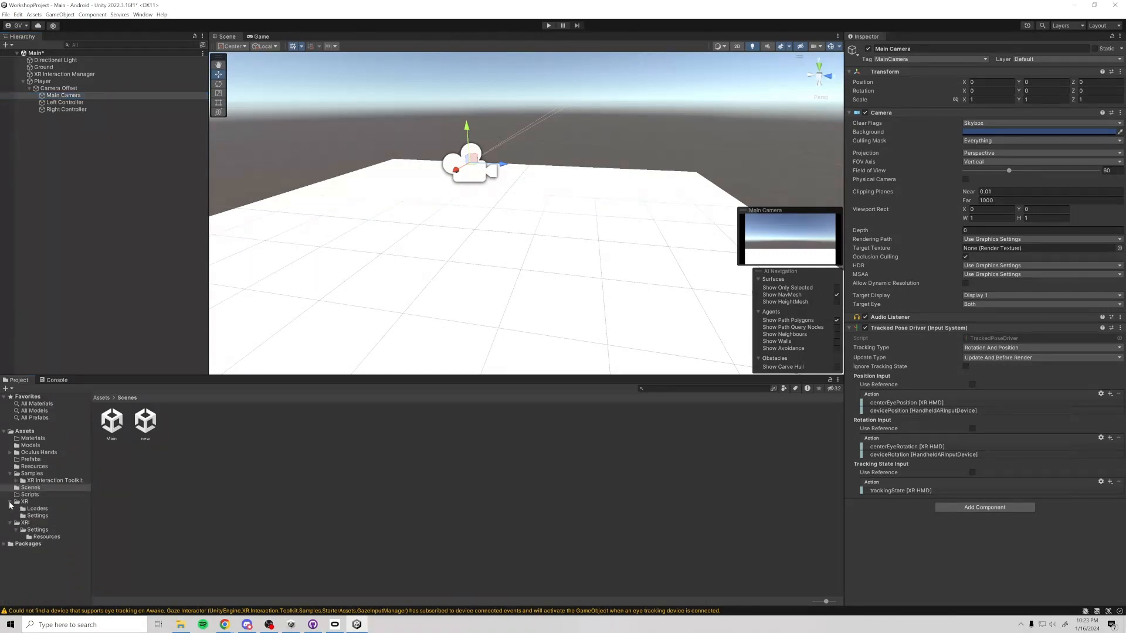
left_click(10, 502)
left_click(10, 508)
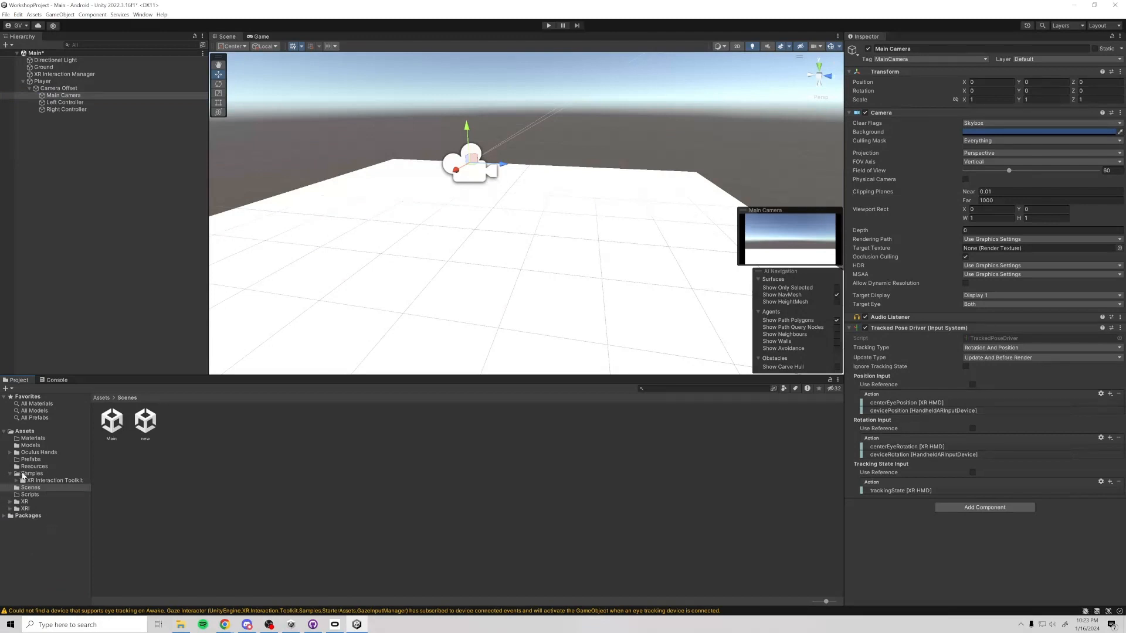
left_click(26, 479)
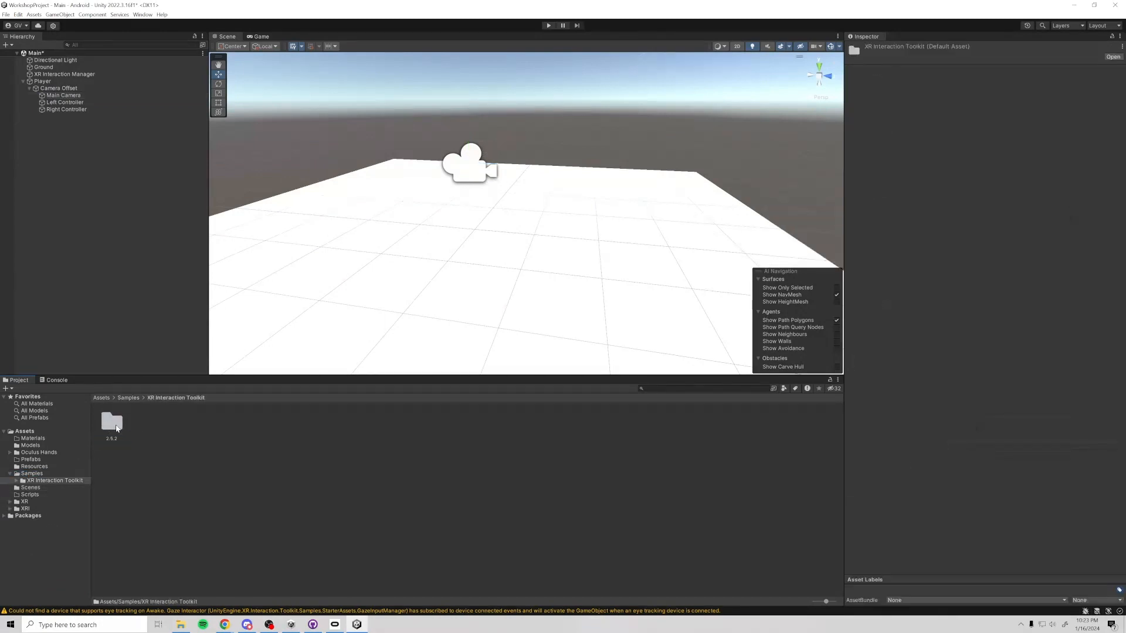
double_click(117, 428)
double_click(147, 423)
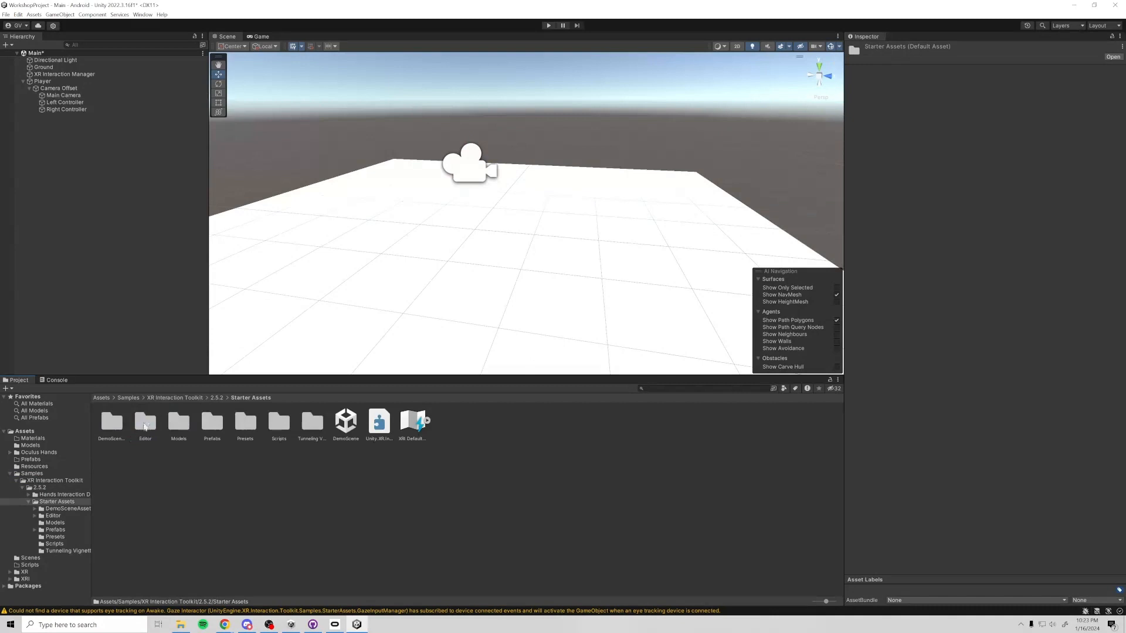
left_click(413, 423)
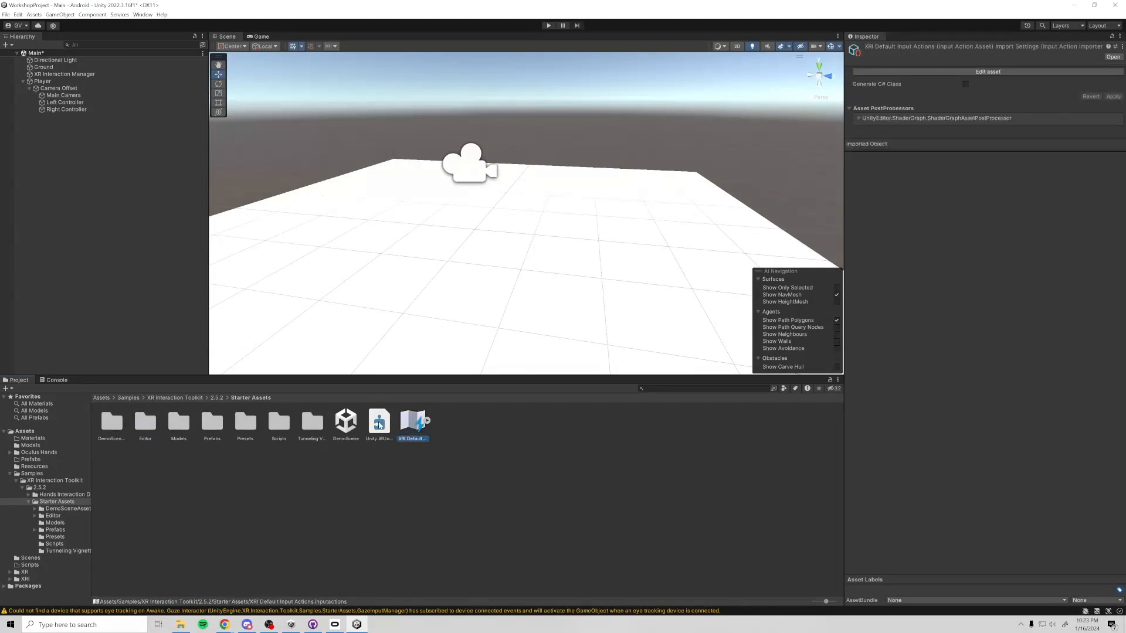
Examine the Left Controller's XR Controller (Action-based) action slots and its XR Ray Interactor settings.
left_click(97, 103)
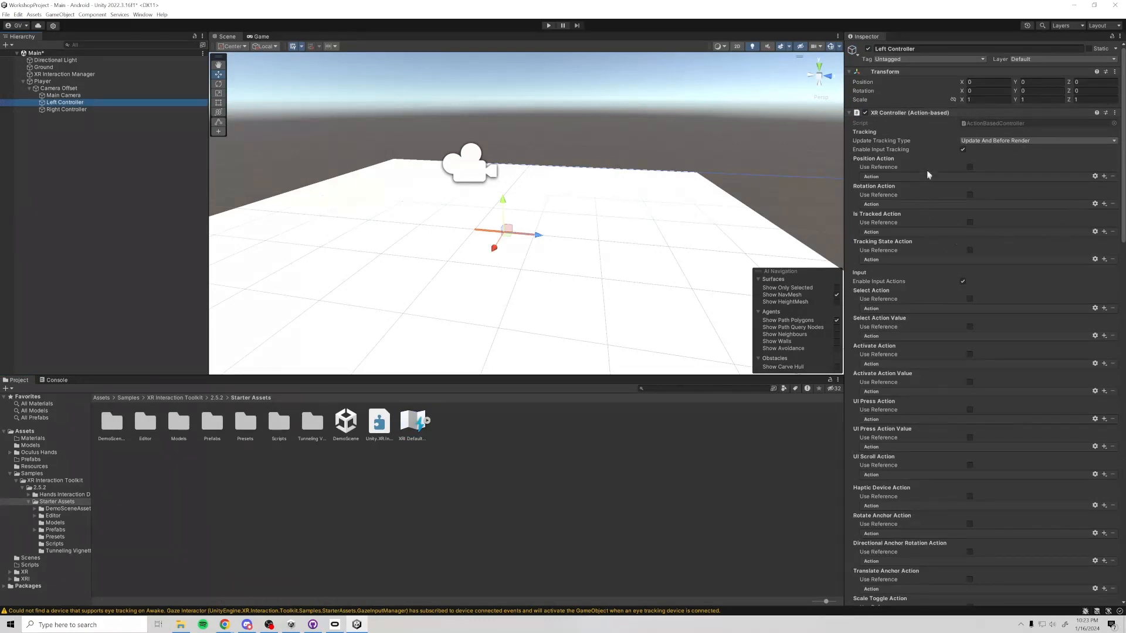
scroll(958, 125, "down", 5)
scroll(945, 210, "up", 6)
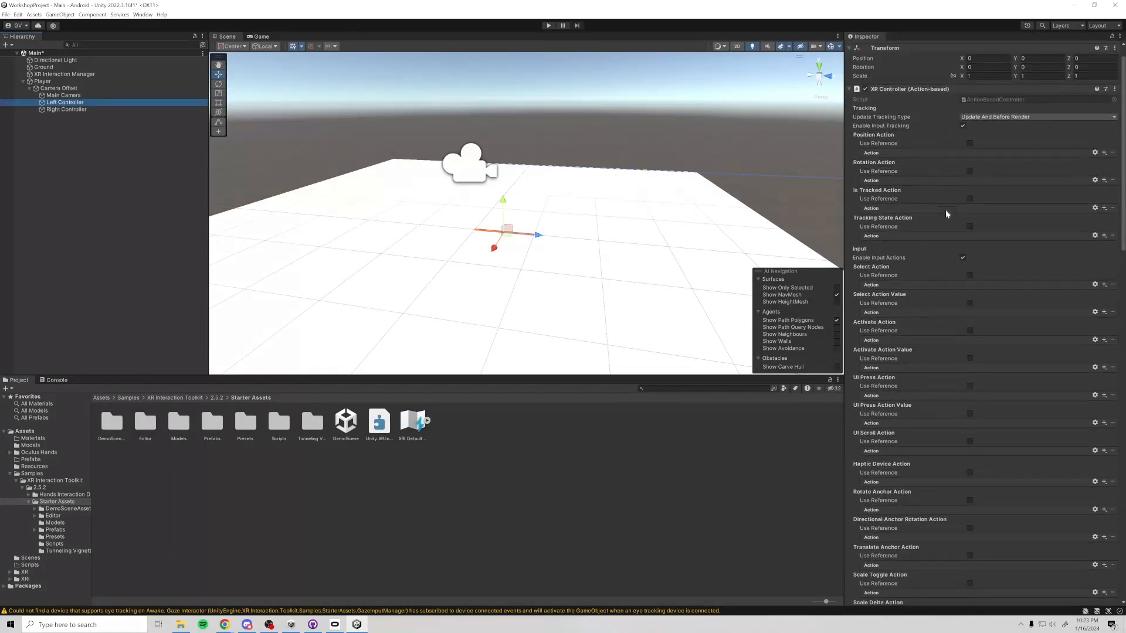
scroll(940, 280, "down", 5)
scroll(945, 299, "down", 9)
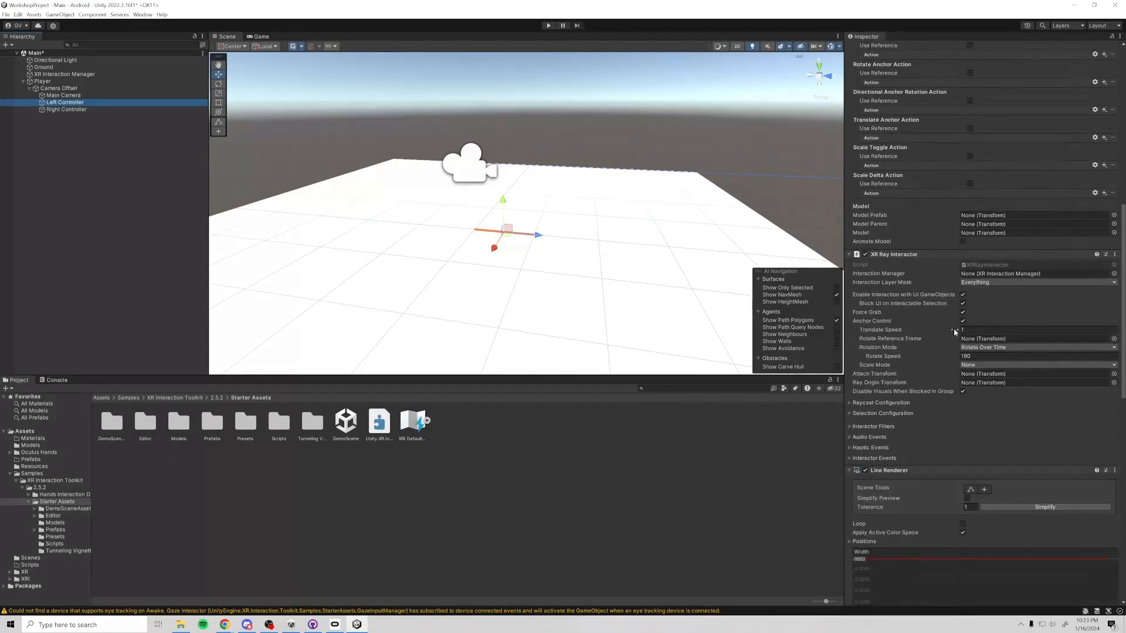
scroll(956, 308, "up", 14)
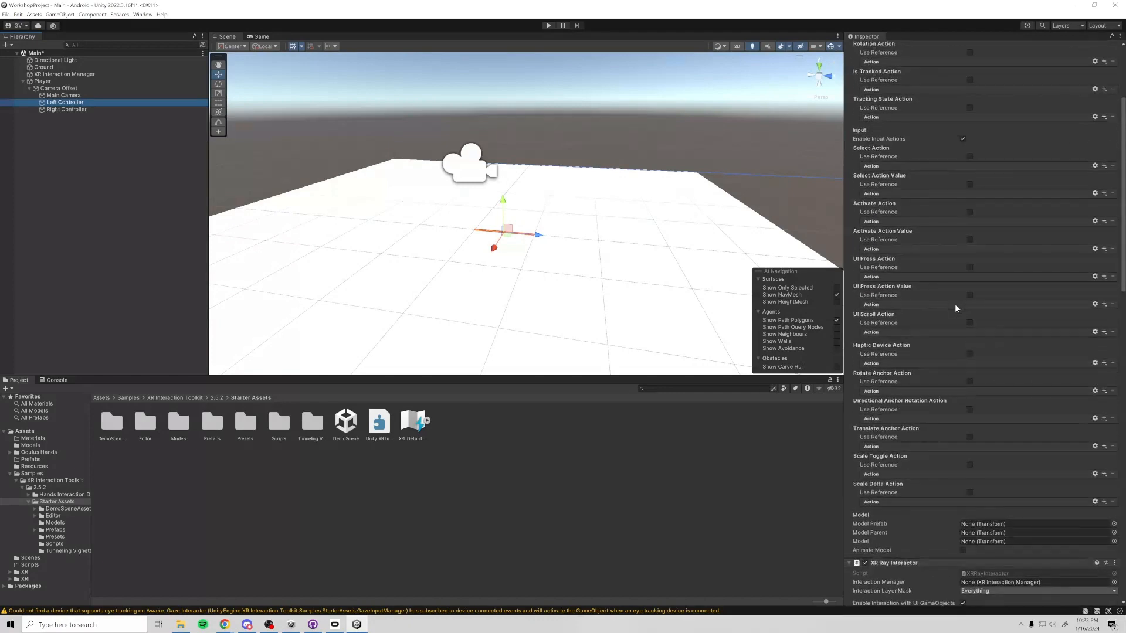
scroll(954, 308, "down", 2)
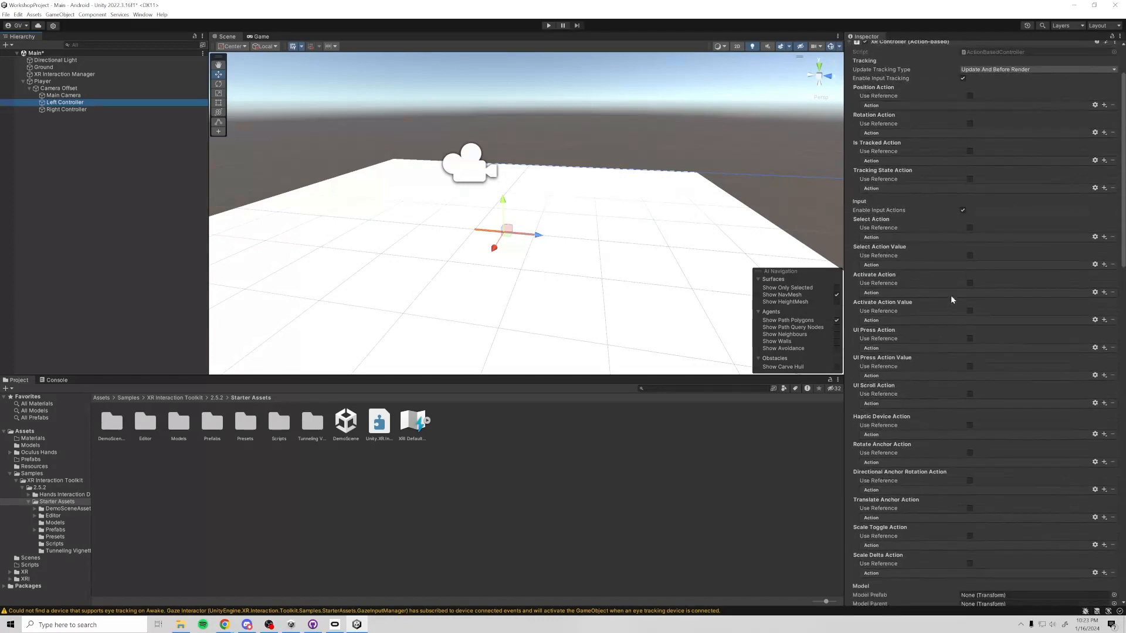
scroll(951, 300, "down", 1)
scroll(947, 311, "up", 3)
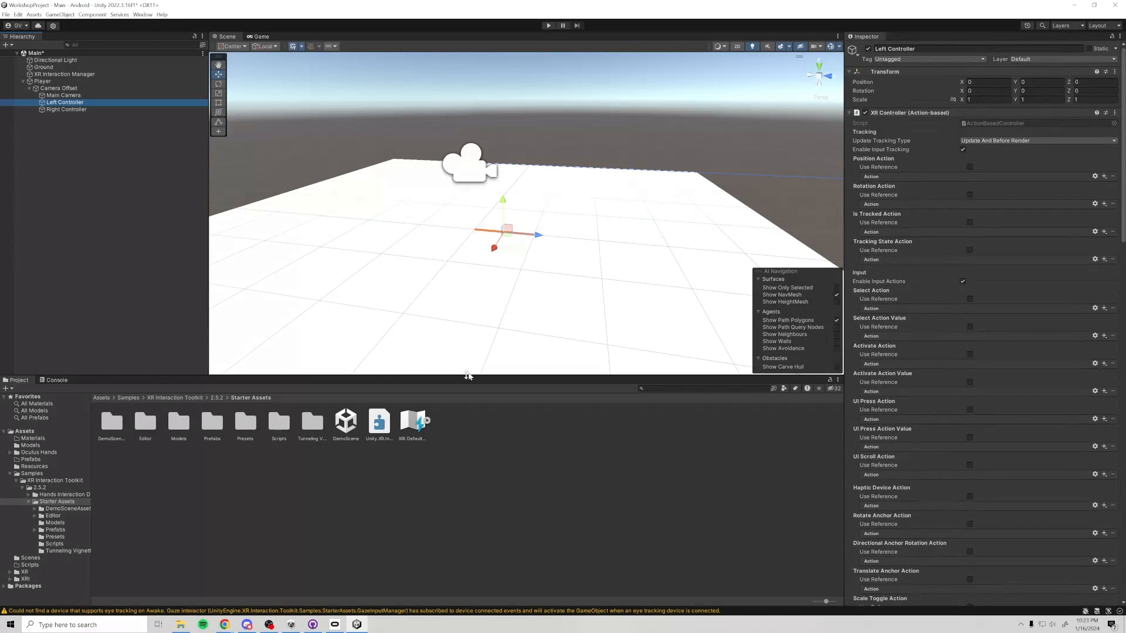
Enable Use Reference for the Left Controller's Position Action and assign XRI LeftHand/Position as its reference.
left_click(969, 168)
left_click_drag(379, 422, 986, 175)
left_click(1113, 176)
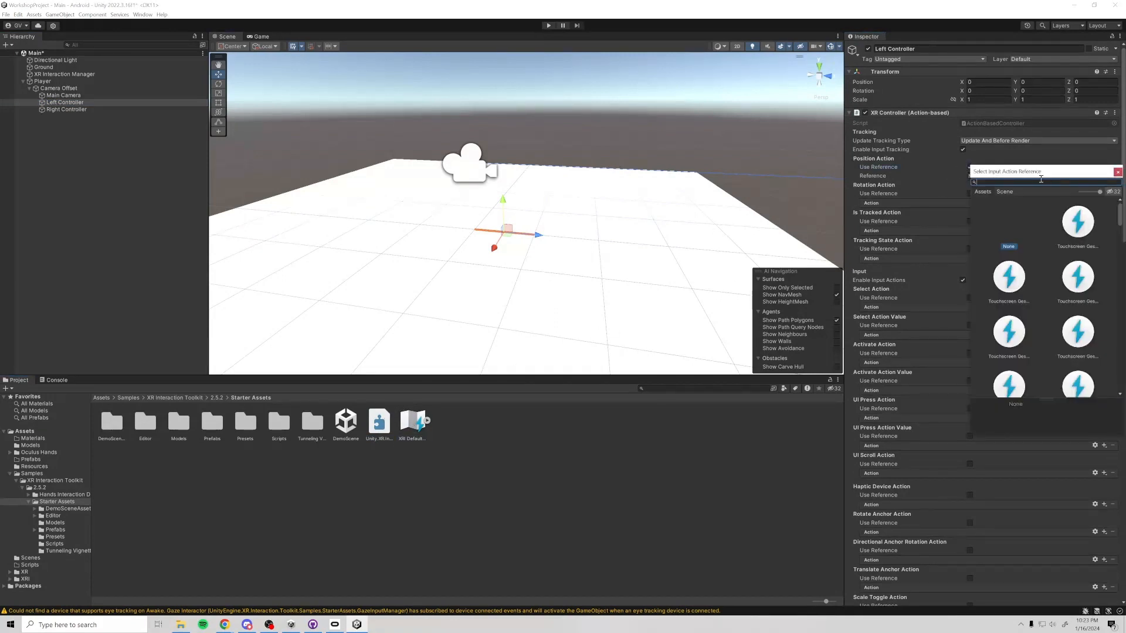
type("left controller po")
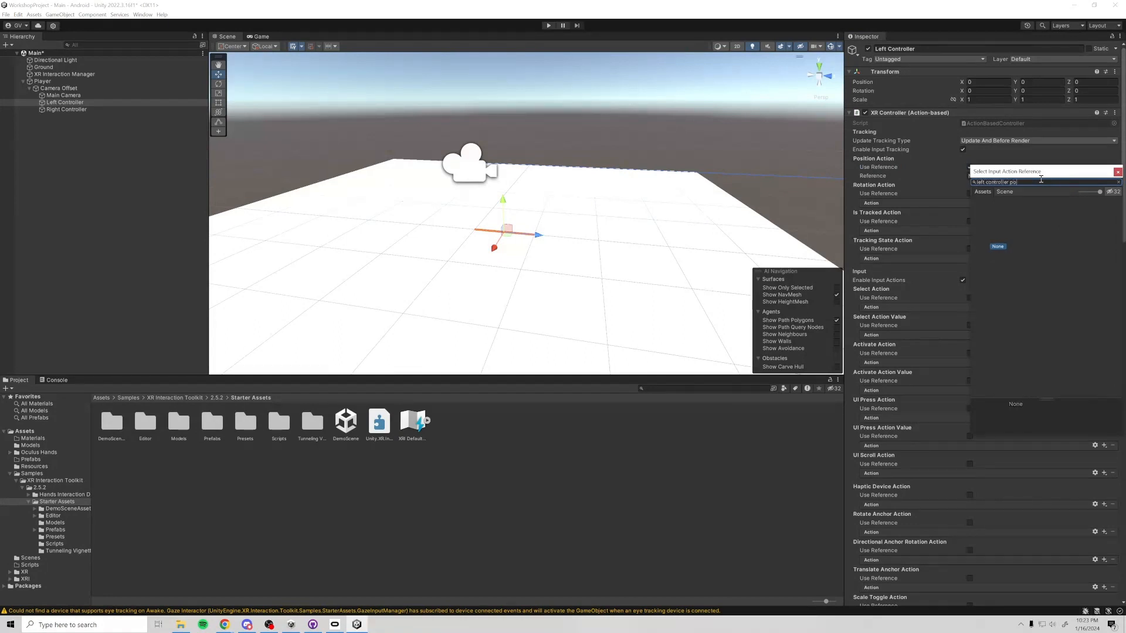
type(" positi")
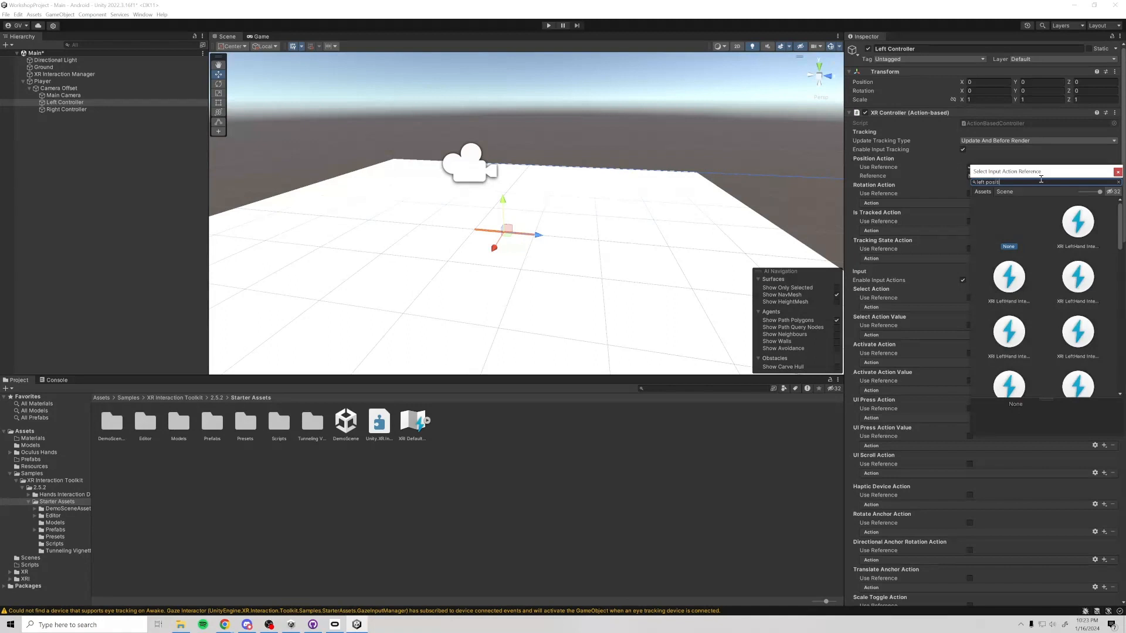
type("on")
type("o")
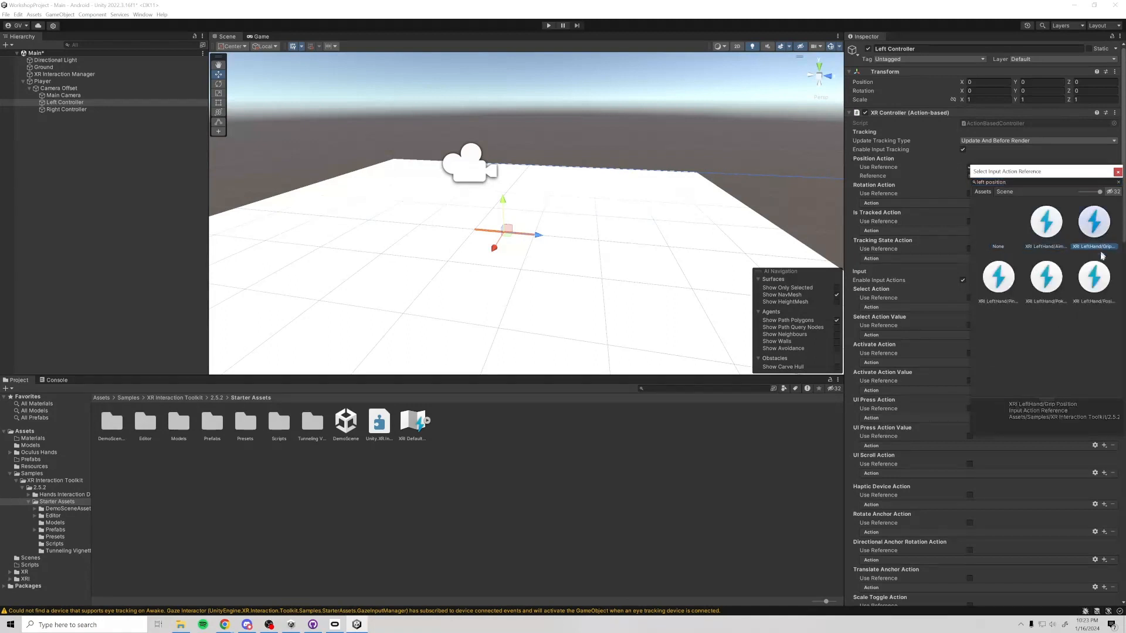
left_click(1080, 282)
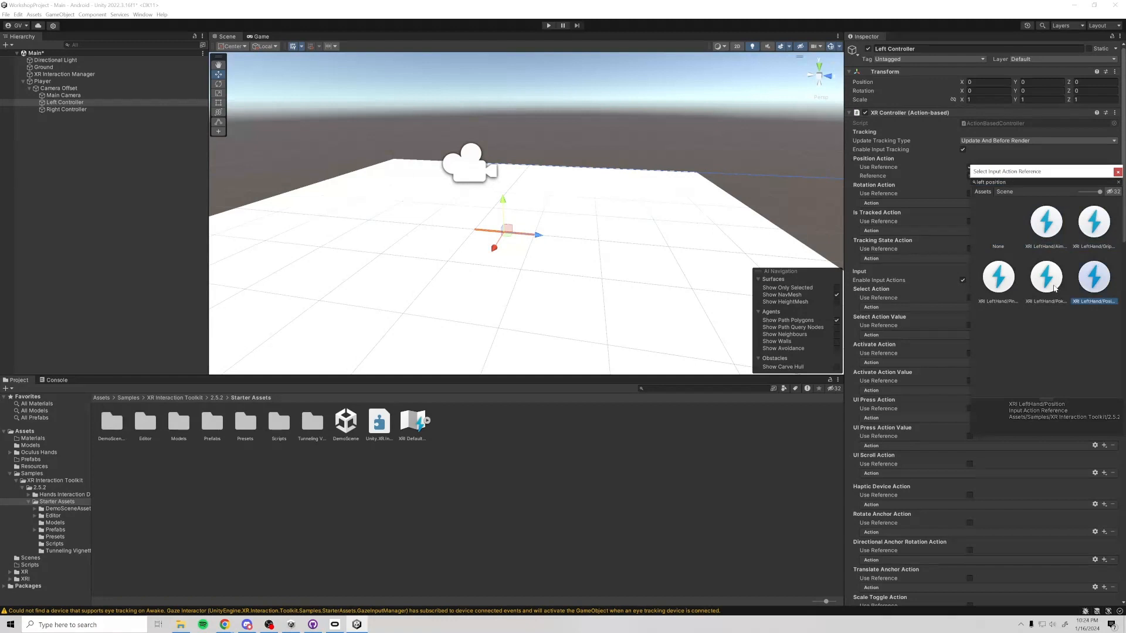
key("Return")
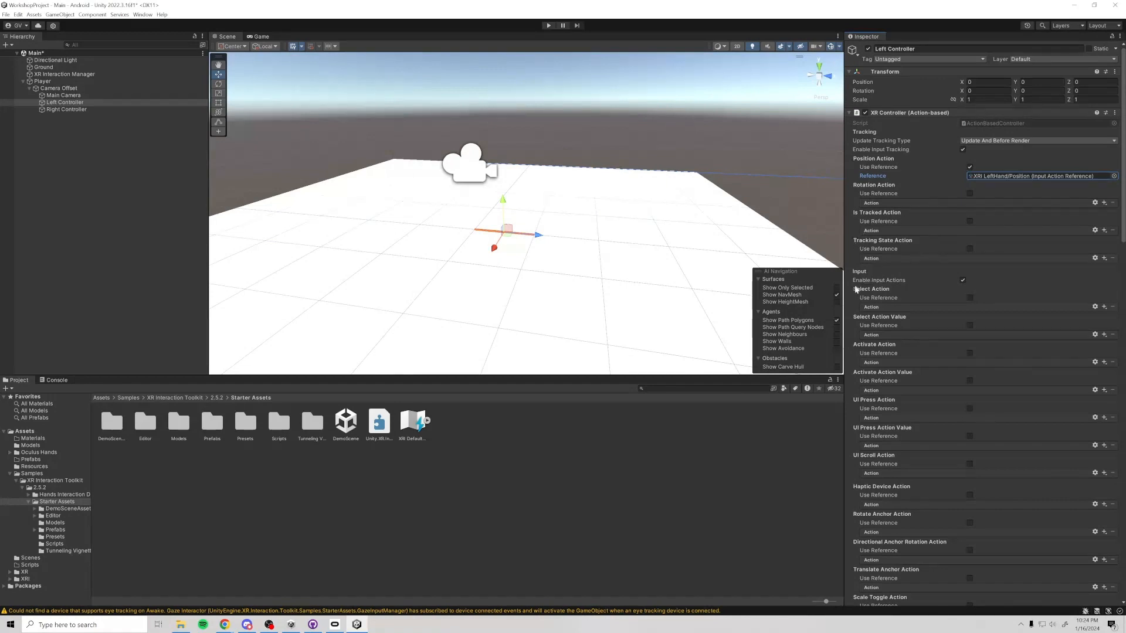
Review the input action references assigned in the Left Controller's XR Controller component, down to its Model settings.
scroll(887, 290, "down", 2)
scroll(946, 280, "up", 2)
left_click(63, 109)
left_click(61, 103)
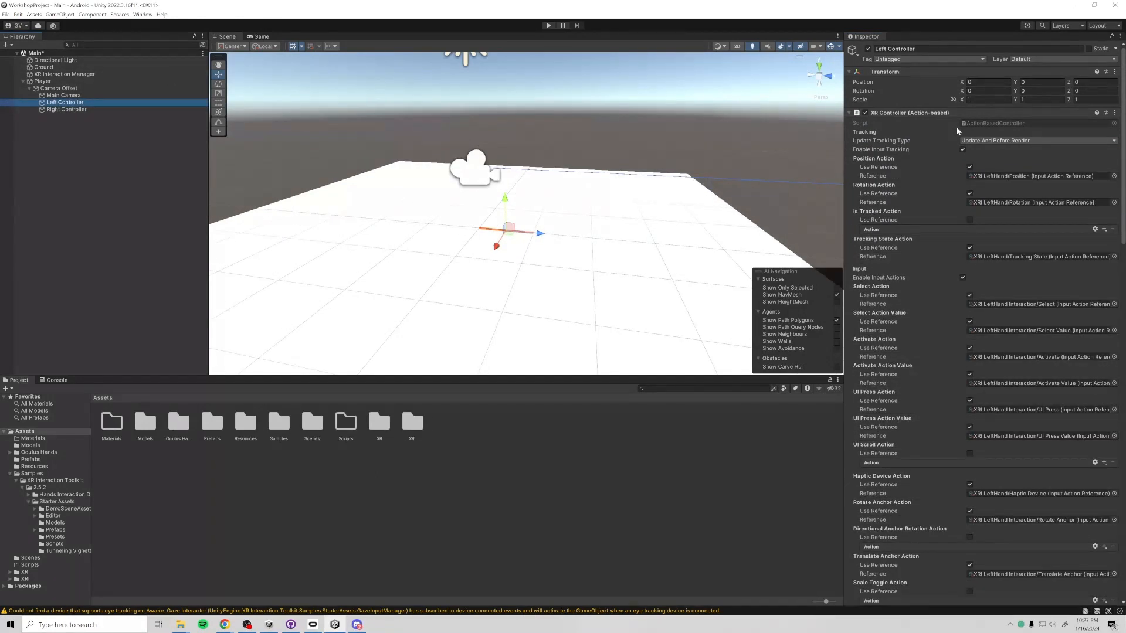
left_click(100, 109)
left_click(98, 103)
scroll(941, 170, "down", 3)
scroll(933, 168, "down", 3)
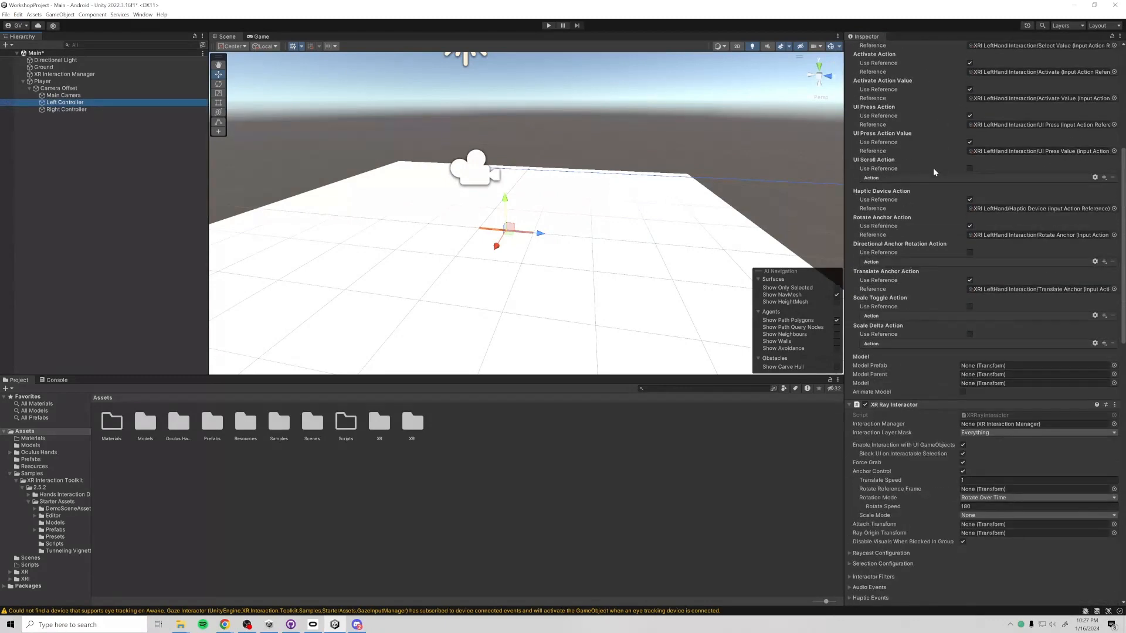
scroll(731, 178, "down", 1)
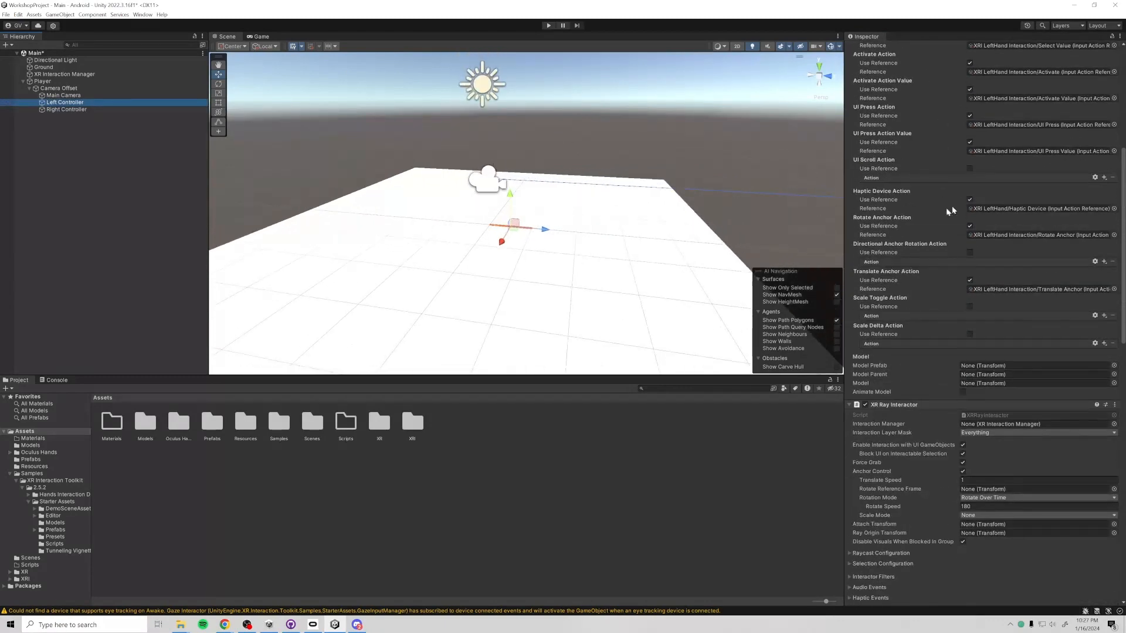
Compare the Right Controller's XR Controller action references with those of the Left Controller.
left_click(46, 109)
left_click(48, 104, "ctrl")
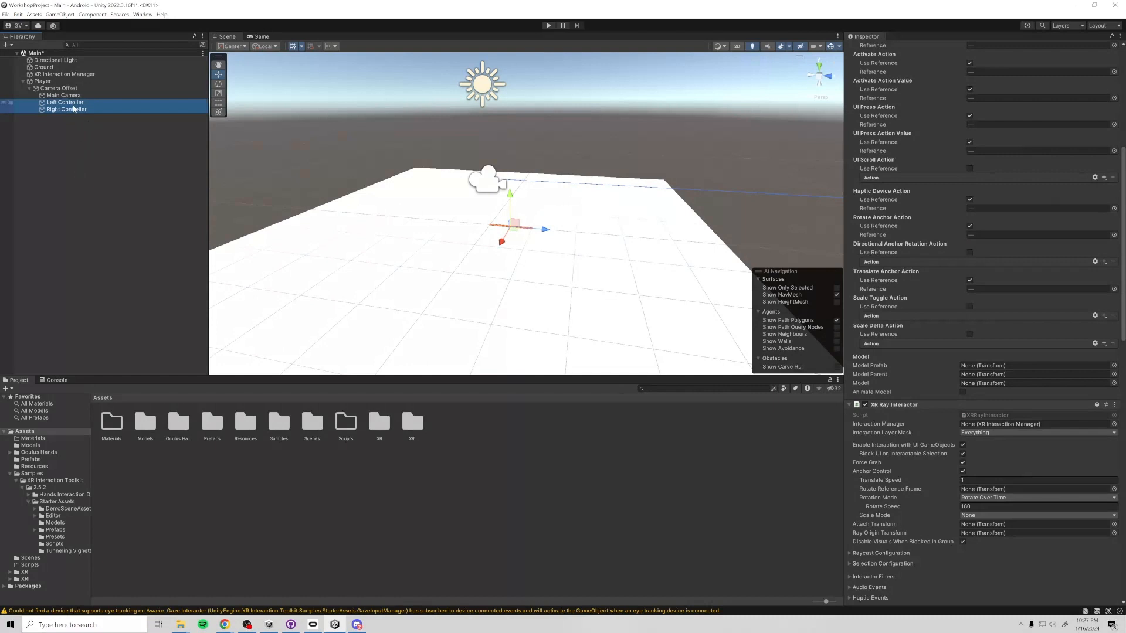
left_click(57, 111)
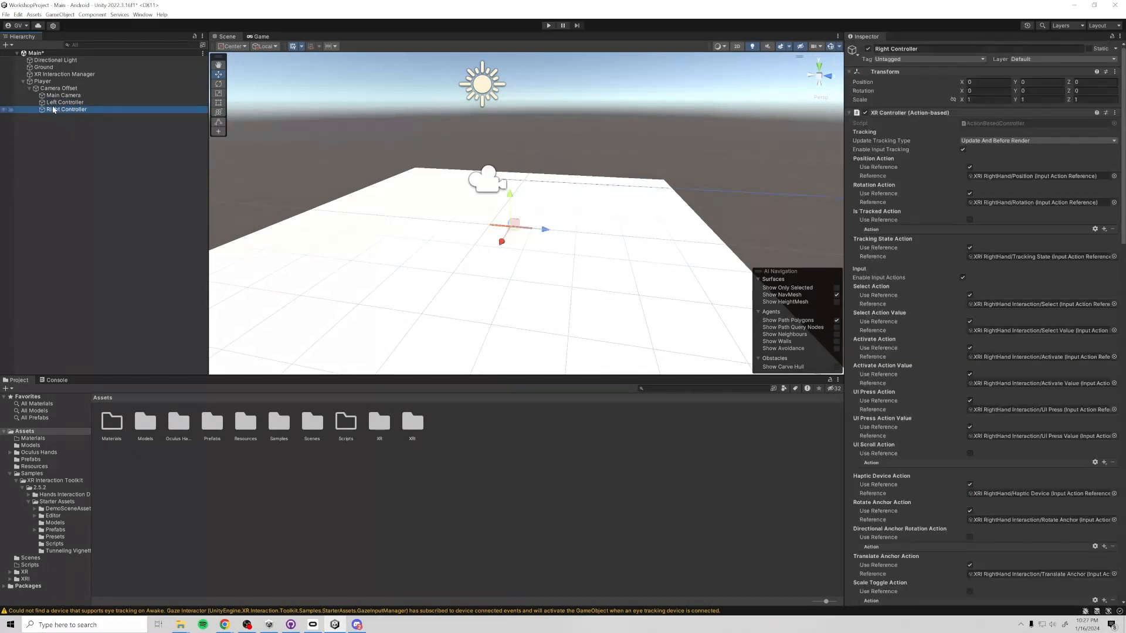
left_click(53, 104)
left_click(46, 110)
right_click_drag(400, 131, 368, 133)
key("d")
key("a")
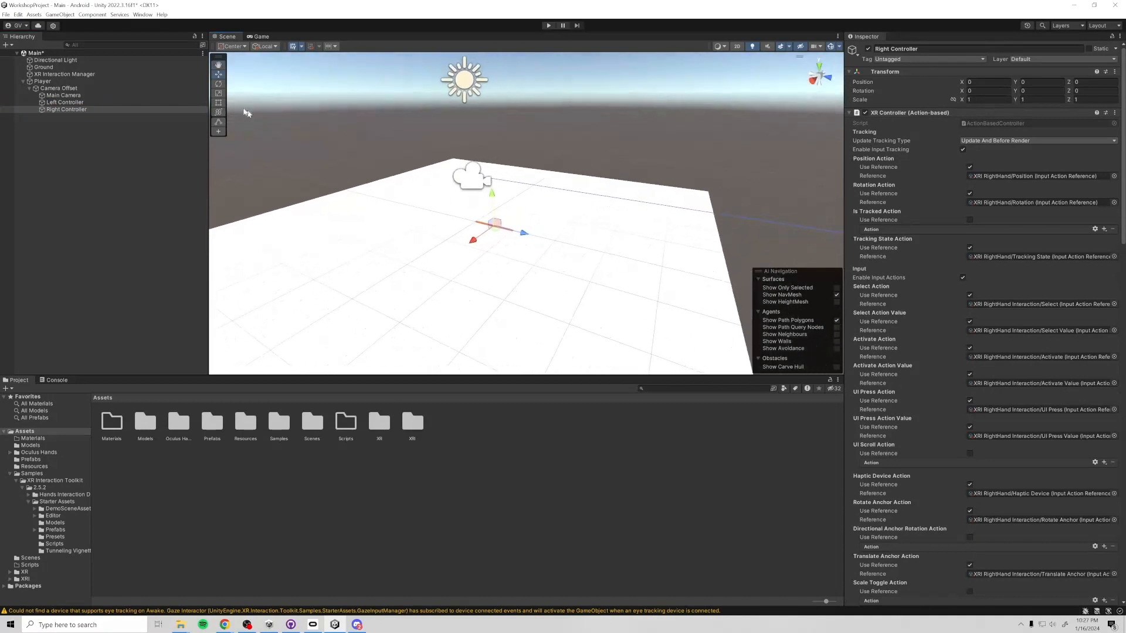
Examine the Left Controller's XR Ray Interactor, Line Renderer, XR Interactor Line Visual and Sorting Group components.
left_click(117, 96)
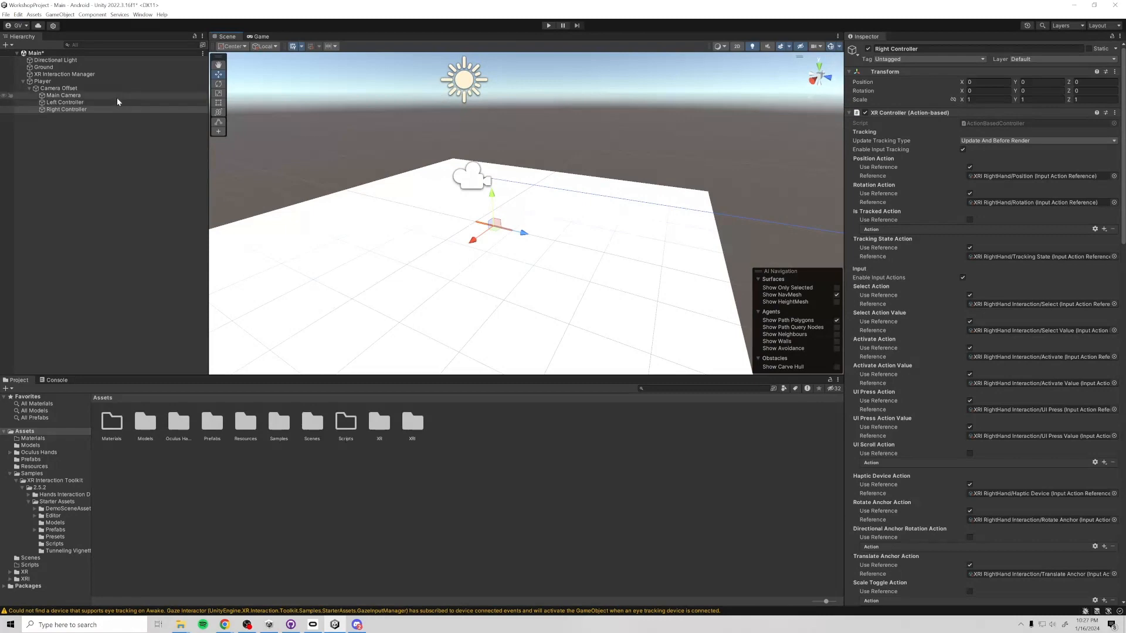
left_click(66, 103)
scroll(996, 194, "down", 2)
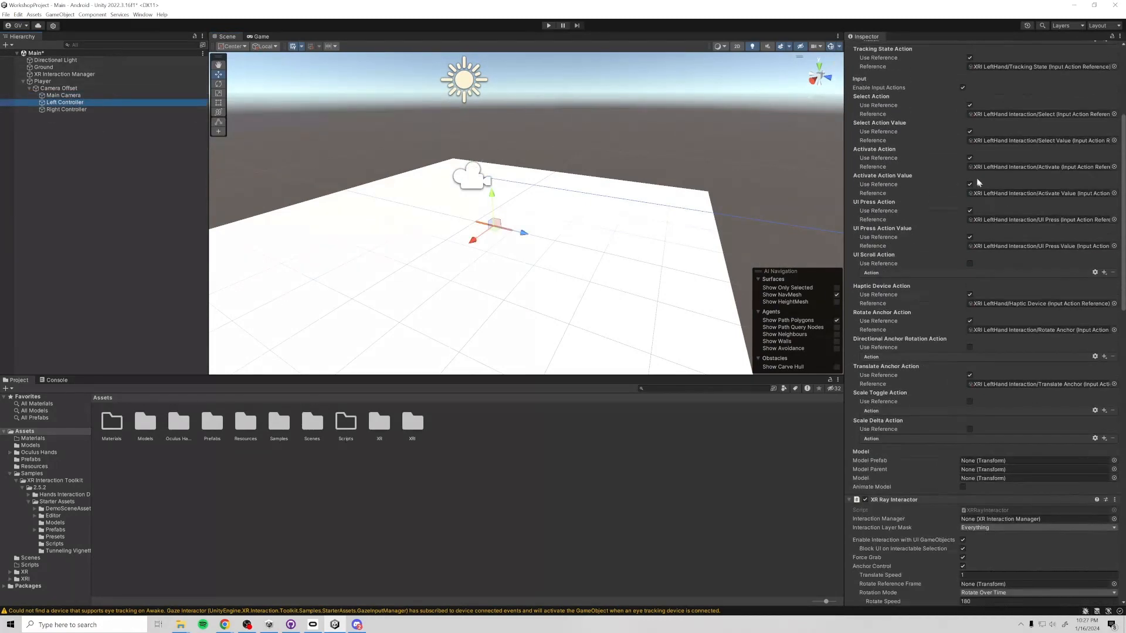
scroll(897, 160, "down", 5)
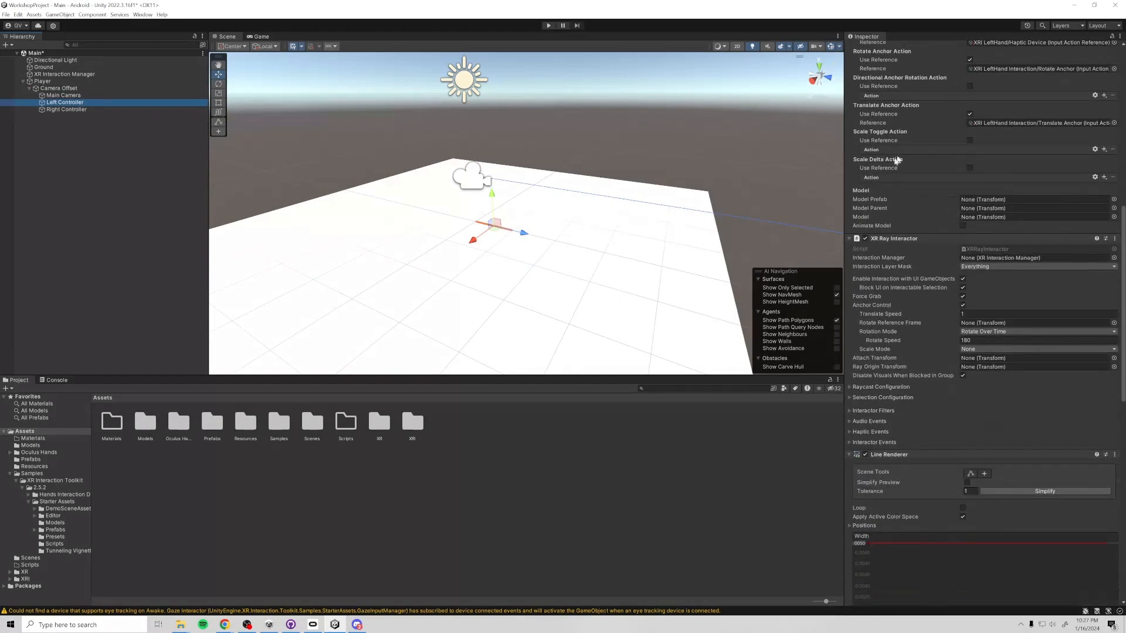
scroll(920, 193, "down", 1)
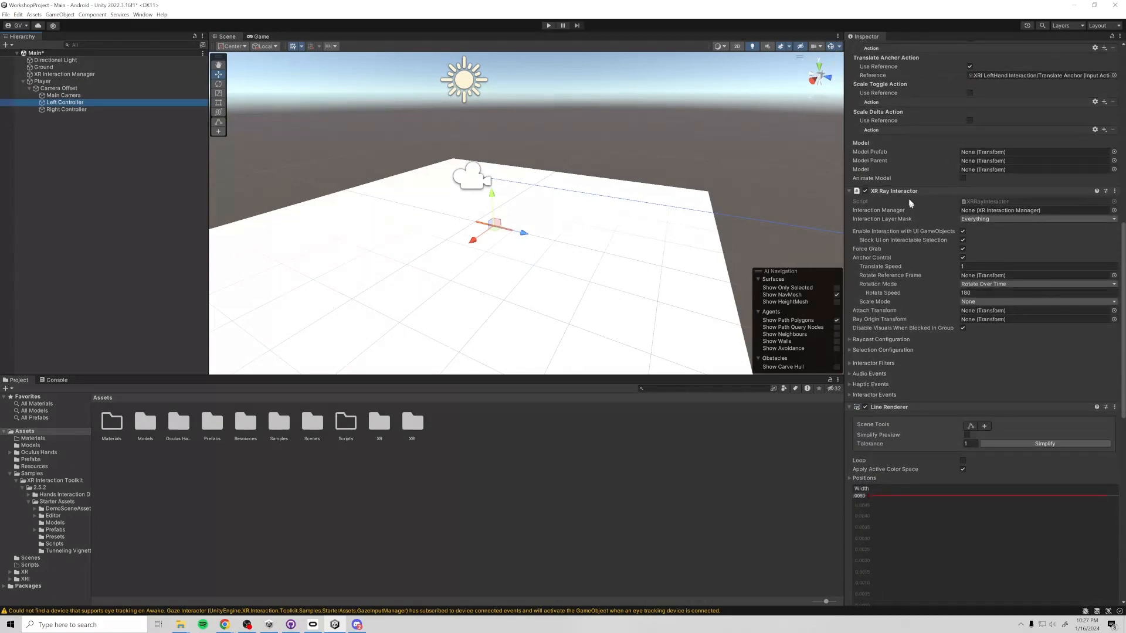
scroll(940, 251, "down", 10)
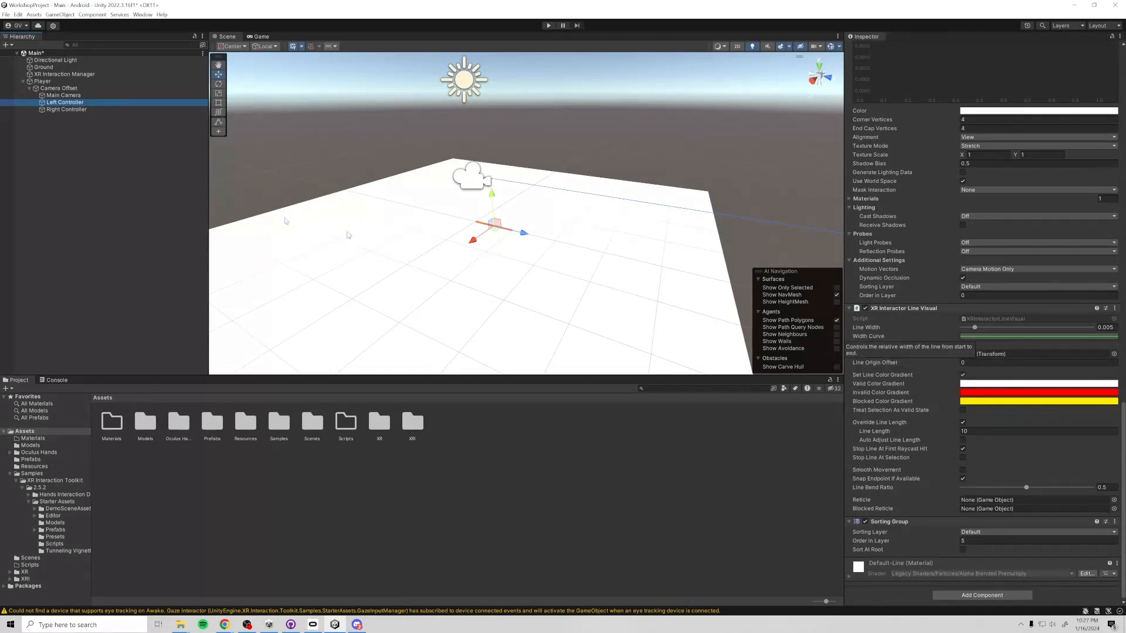
Examine the Right Controller's components, from the XR Interactor Line Visual back up to the XR Controller's tracking actions.
left_click(64, 109)
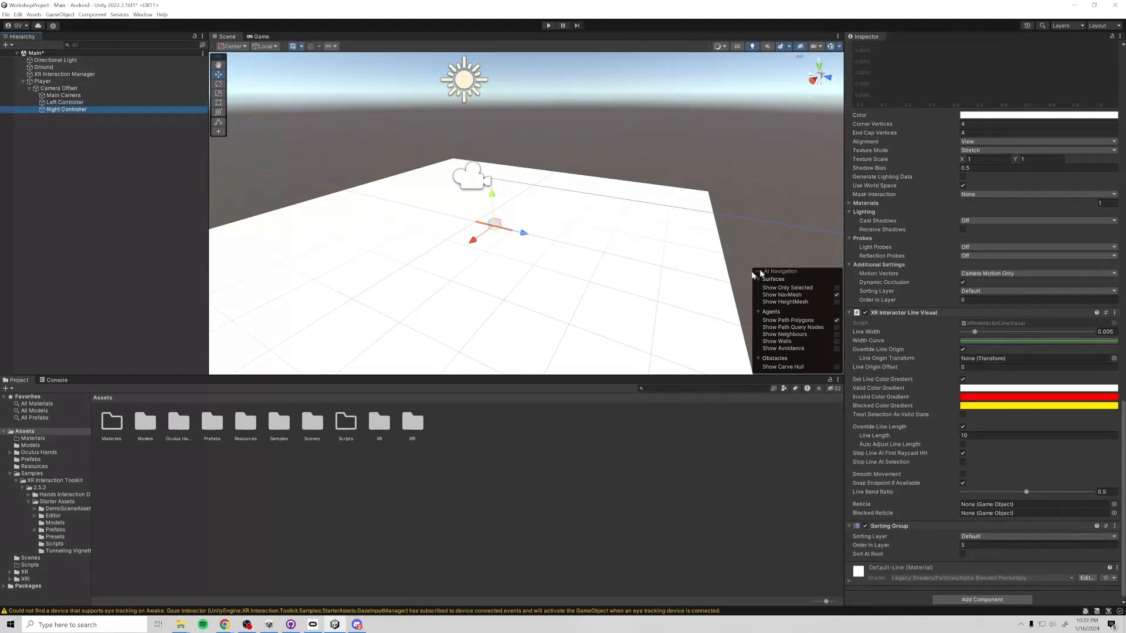
scroll(933, 260, "up", 3)
scroll(933, 259, "up", 10)
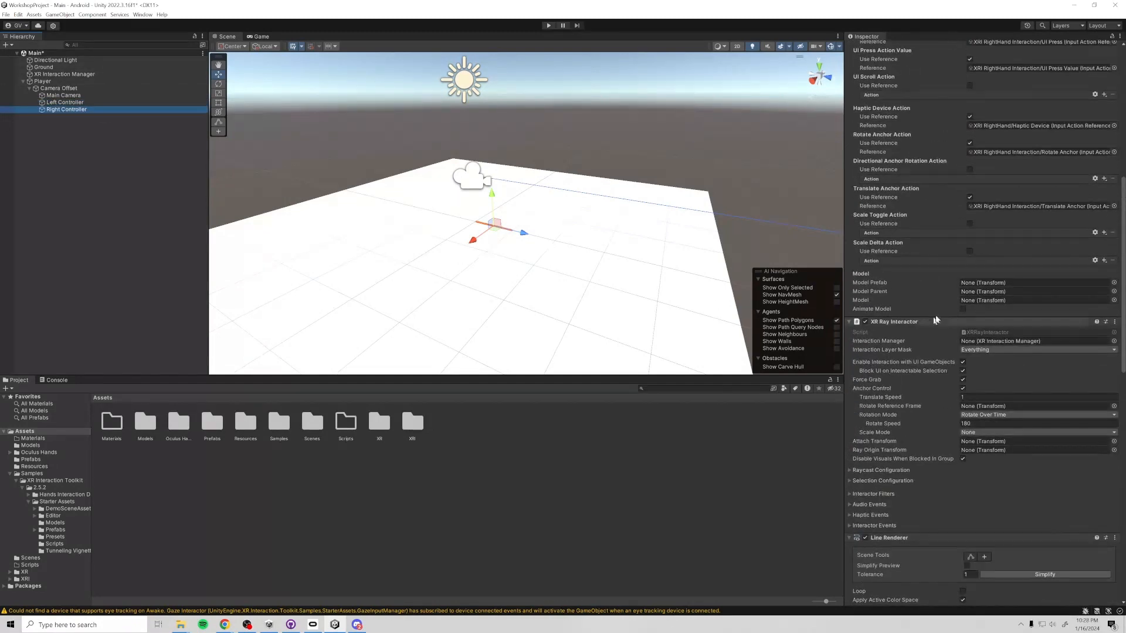
scroll(922, 407, "down", 3)
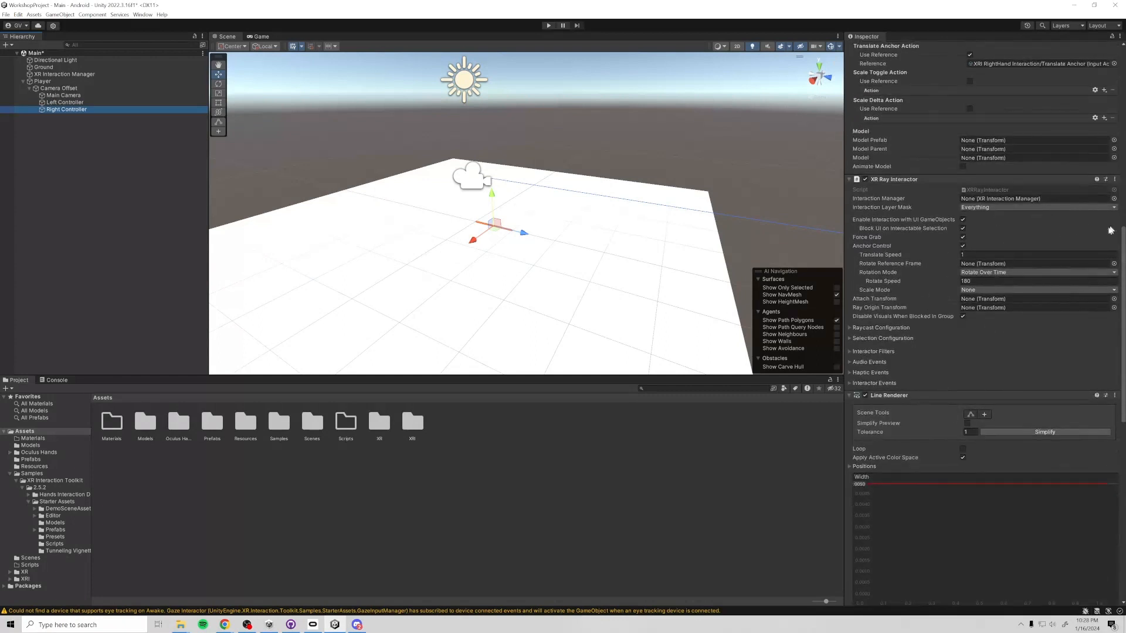
scroll(990, 226, "down", 2)
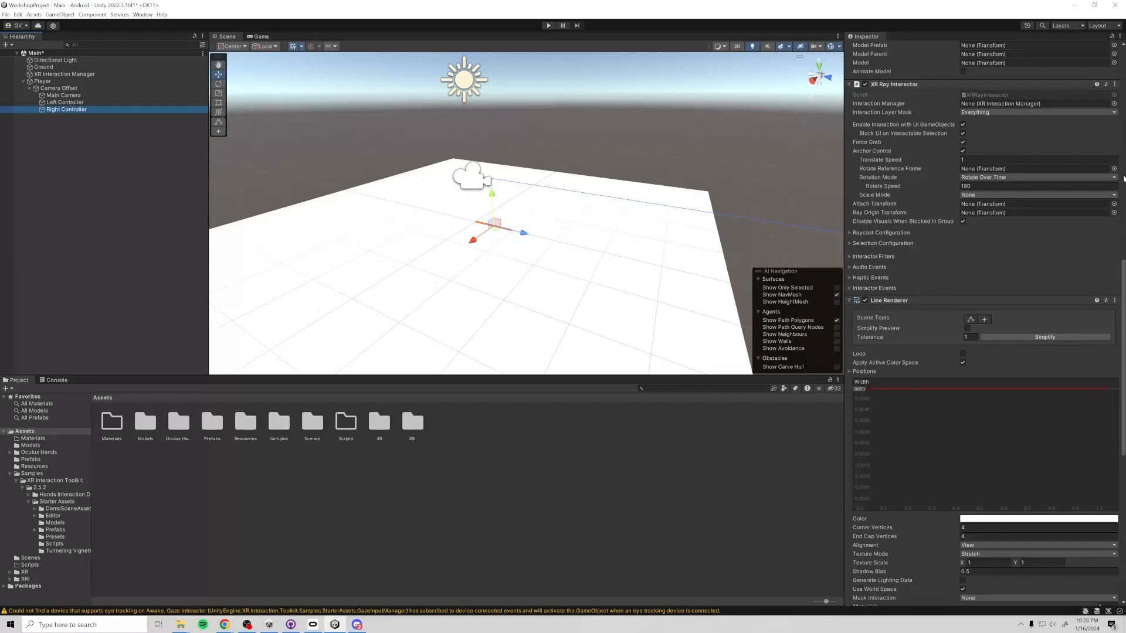
scroll(986, 273, "up", 10)
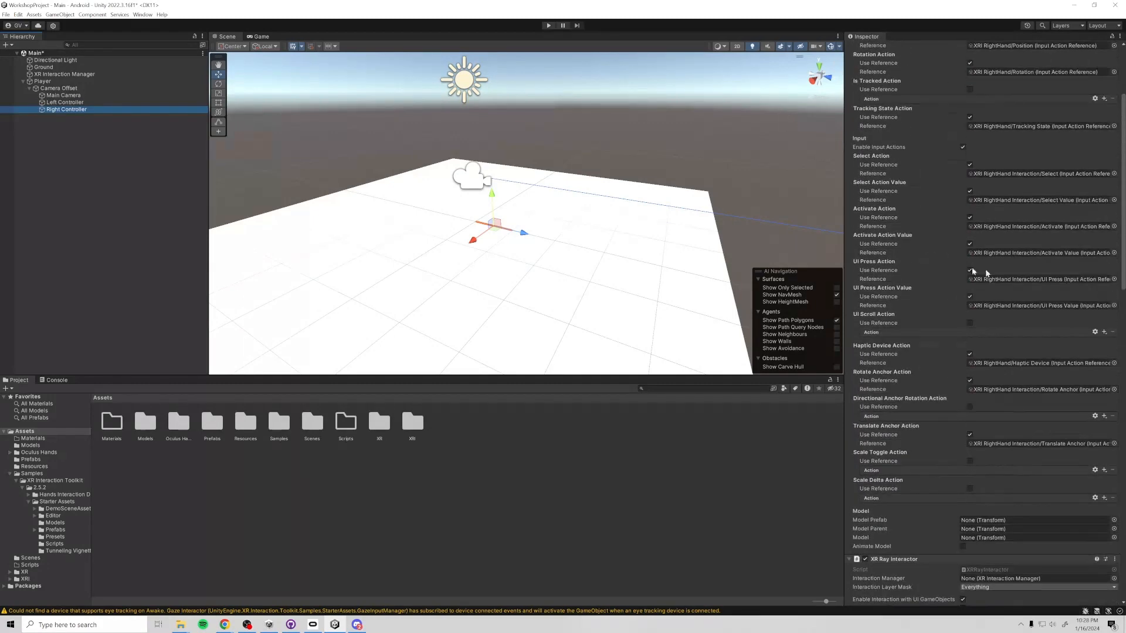
scroll(1089, 244, "up", 3)
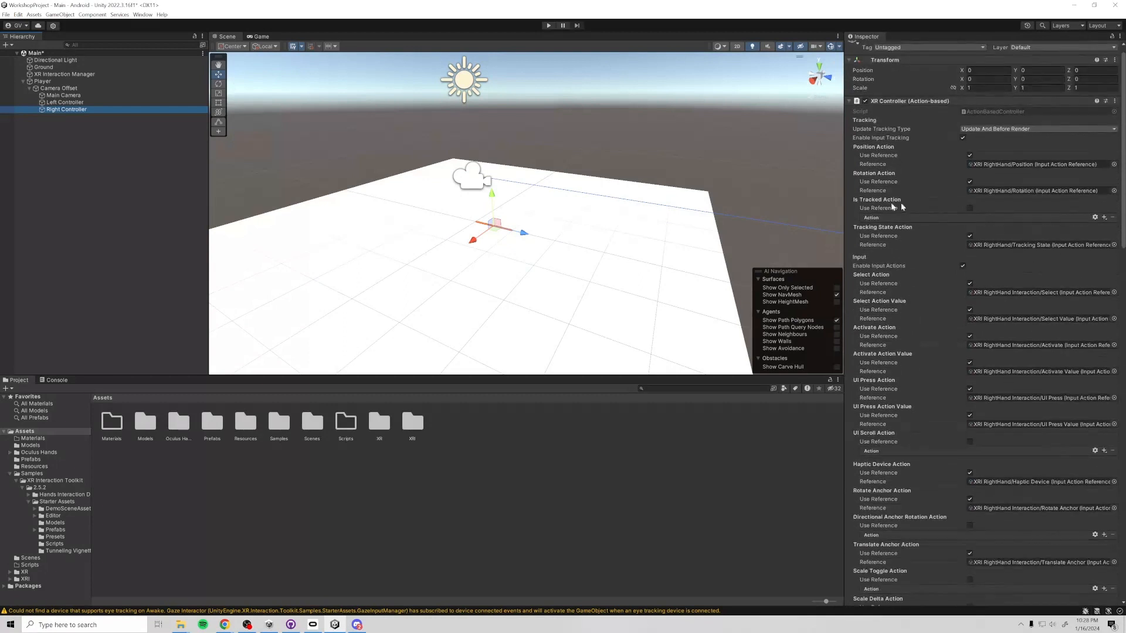
Add a Continuous Move Provider (Action-based) component to the Player object.
left_click(53, 83)
left_click(971, 207)
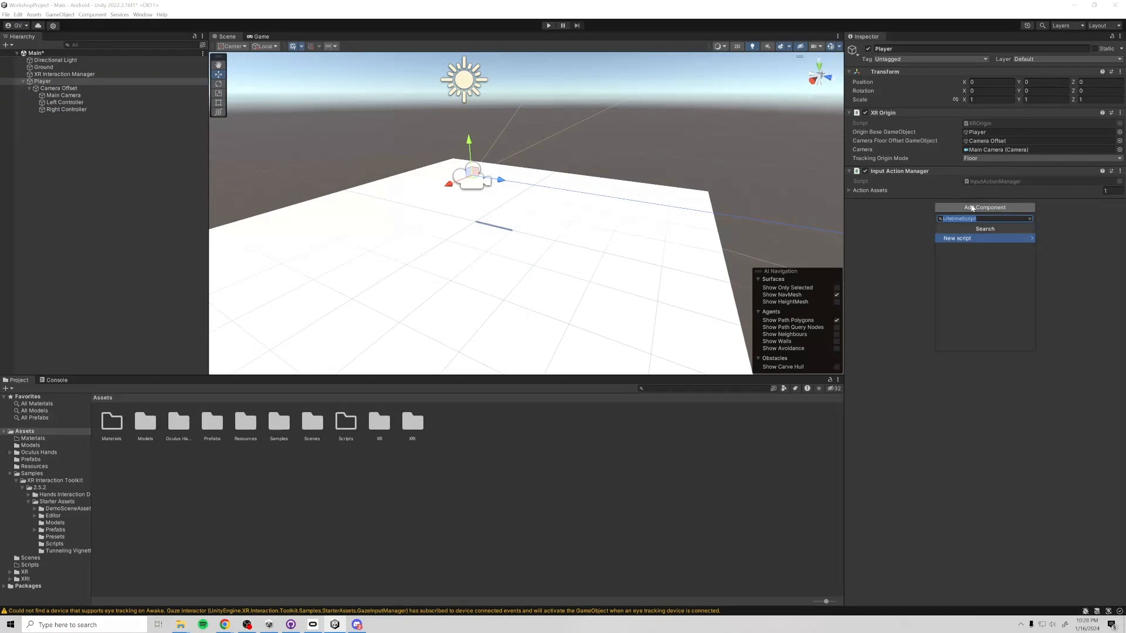
type("xr cont")
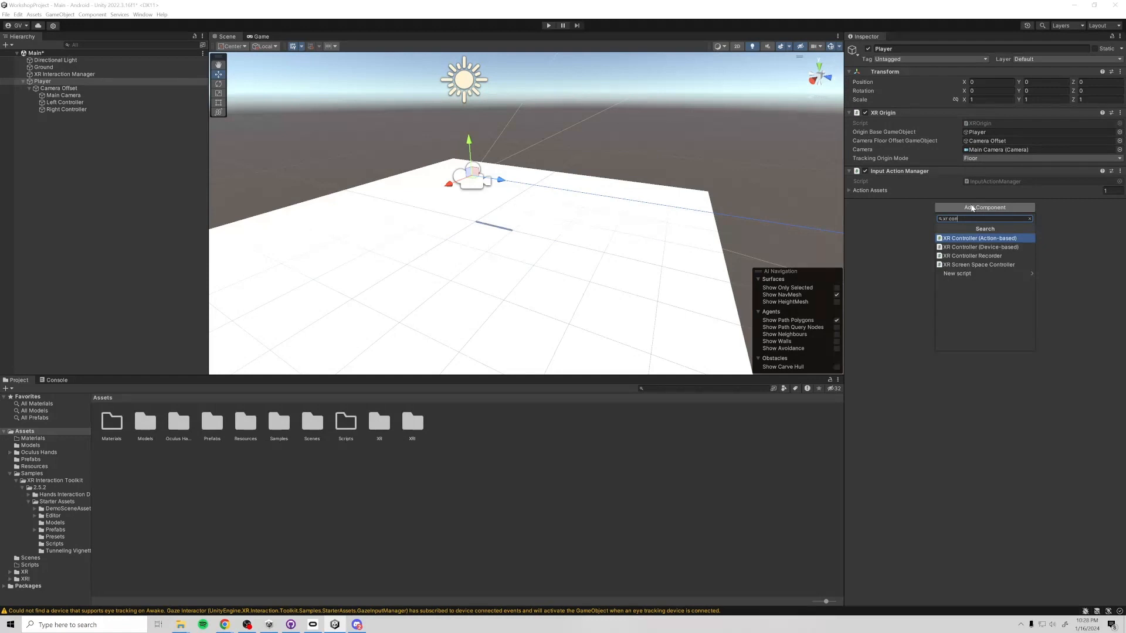
key("BackSpace")
key("BackSpace")
key("BackSpace")
key("BackSpace")
key("BackSpace")
type("c")
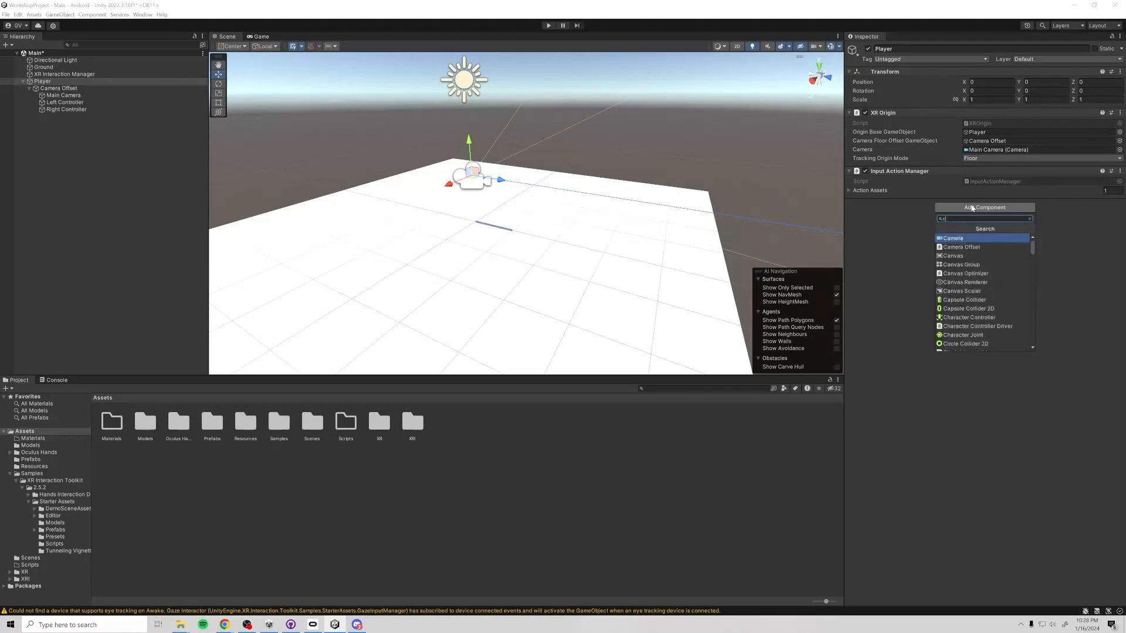
type("ontinu")
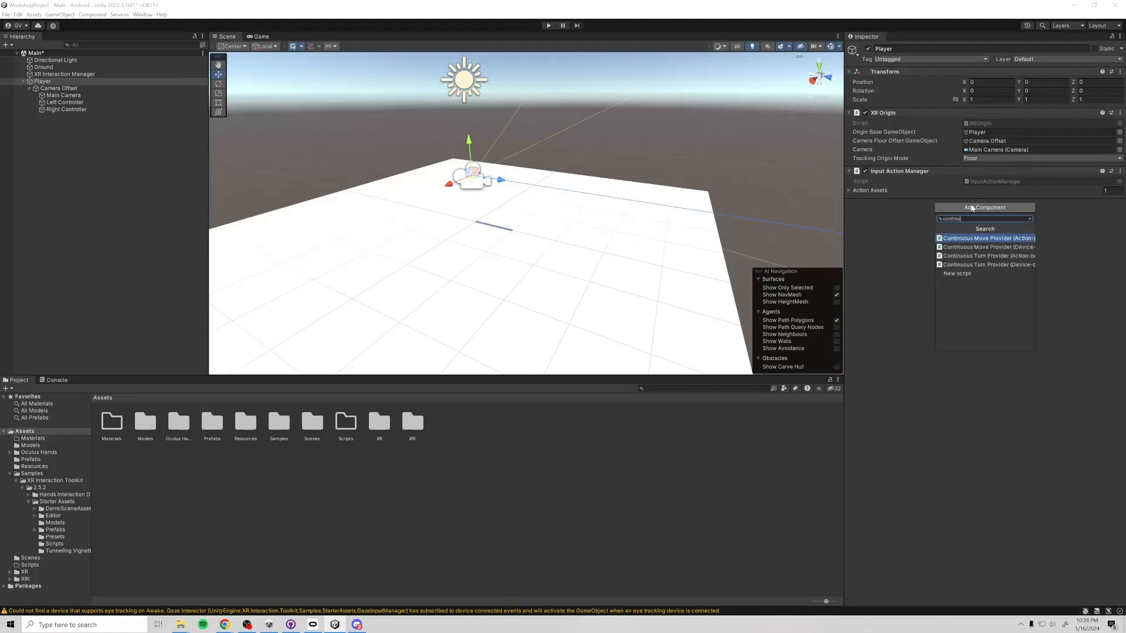
key("Return")
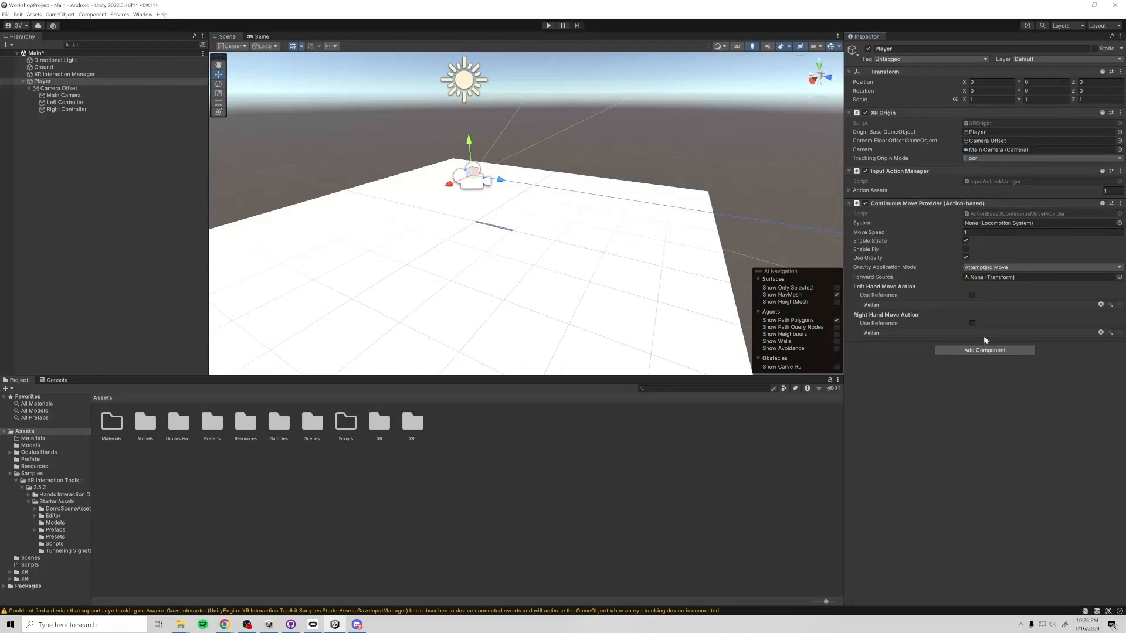
Add a Locomotion System component to the Player.
left_click(979, 350)
type("locomotion")
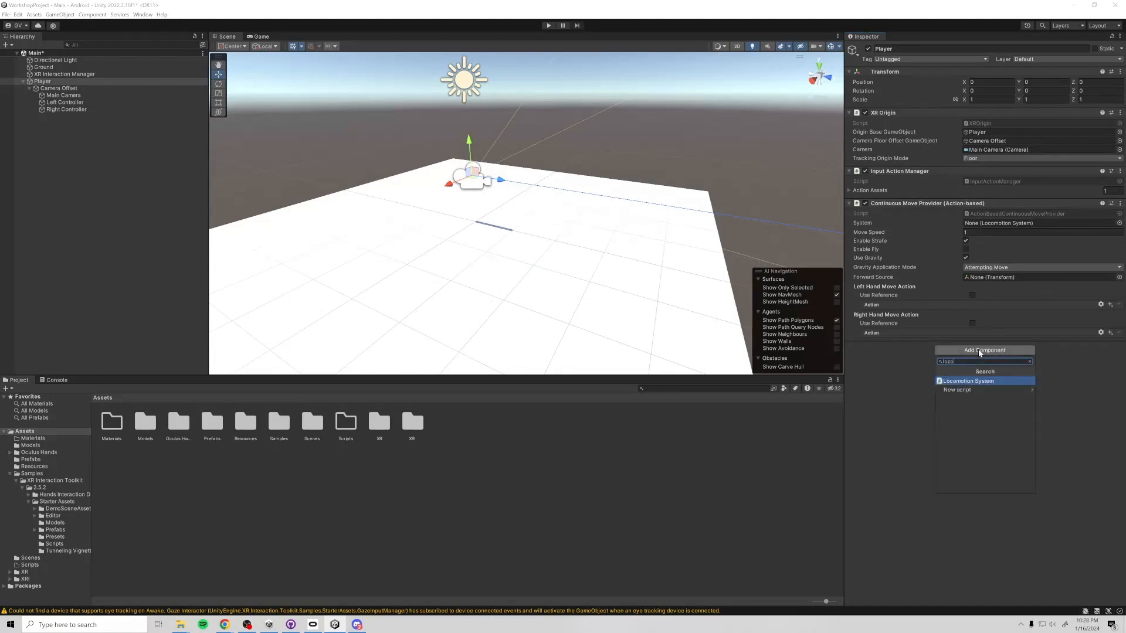
key("Return")
Add a Character Controller component to the Player below the Locomotion System.
left_click(952, 391)
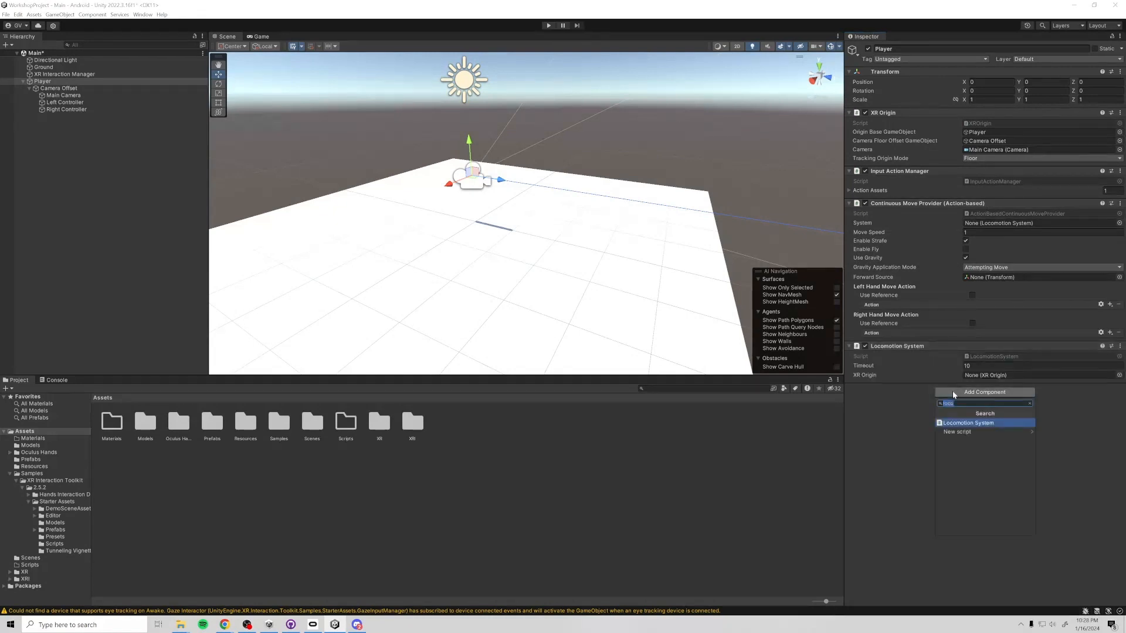
type("player con")
key("BackSpace")
key("BackSpace")
key("BackSpace")
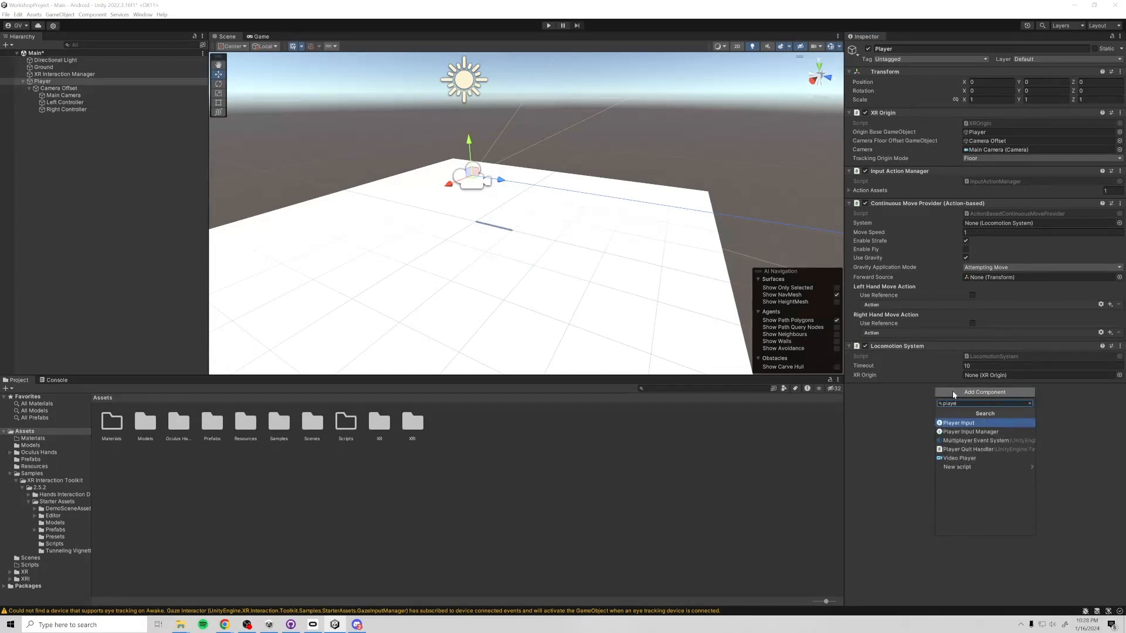
key("BackSpace")
key("BackSpace")
key("BackSpace")
key("BackSpace")
key("BackSpace")
key("BackSpace")
type("character")
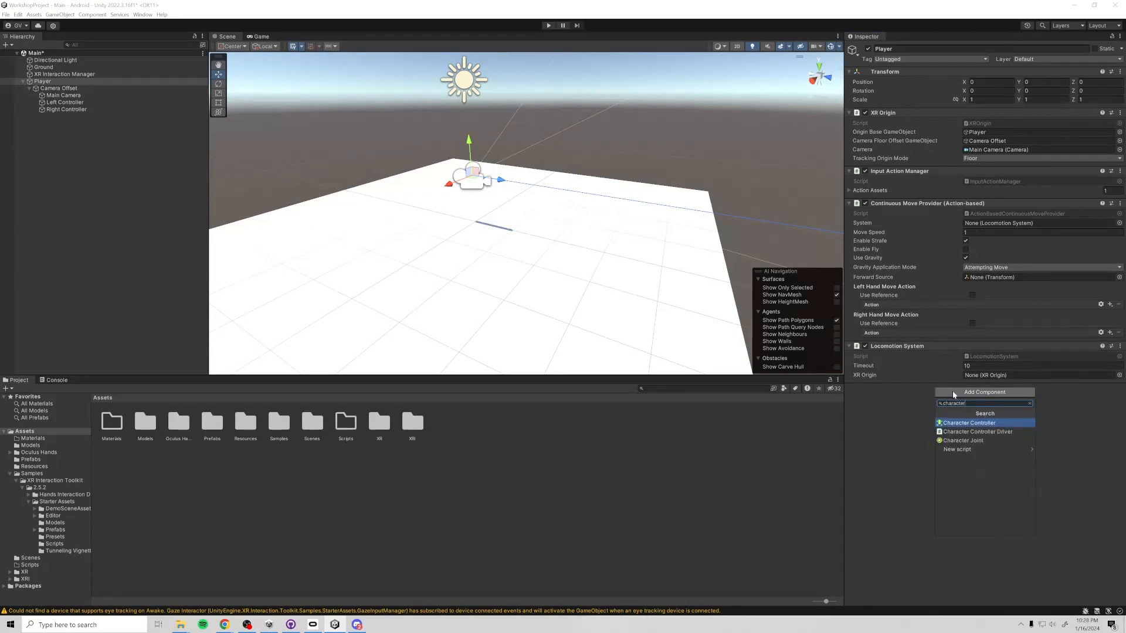
key("Return")
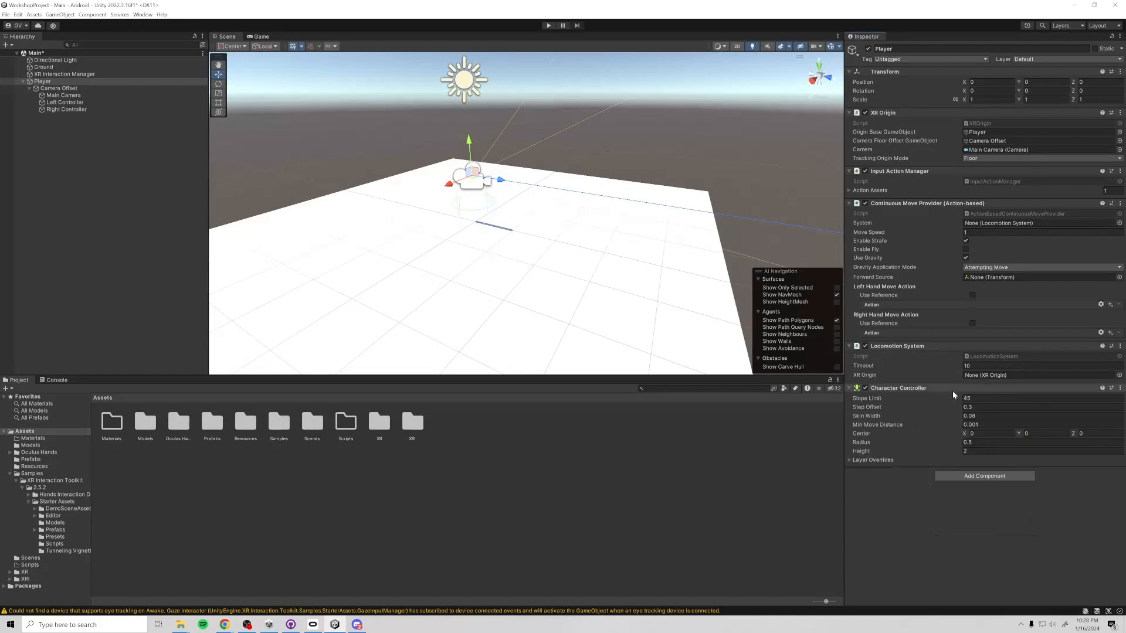
Add a Character Controller Driver component to the Player.
left_click(971, 476)
key("Down")
key("Return")
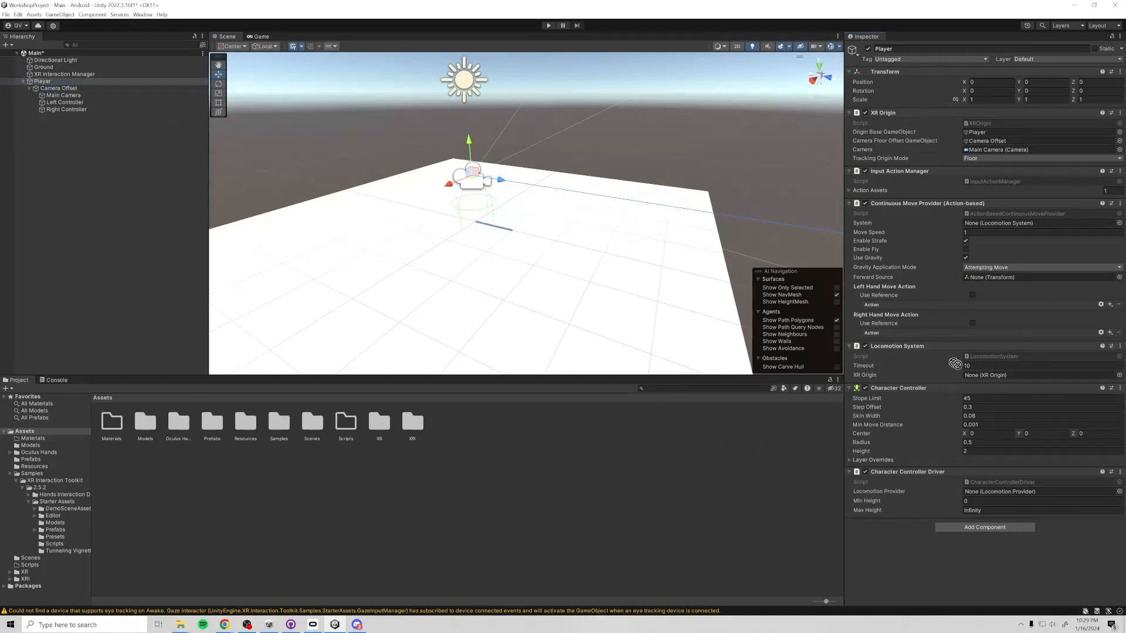
Assign Player as the Locomotion System's XR Origin, the Move Provider's System and Forward Source, and the Character Controller Driver's Locomotion Provider.
left_click_drag(954, 364, 974, 375)
left_click_drag(42, 85, 942, 224)
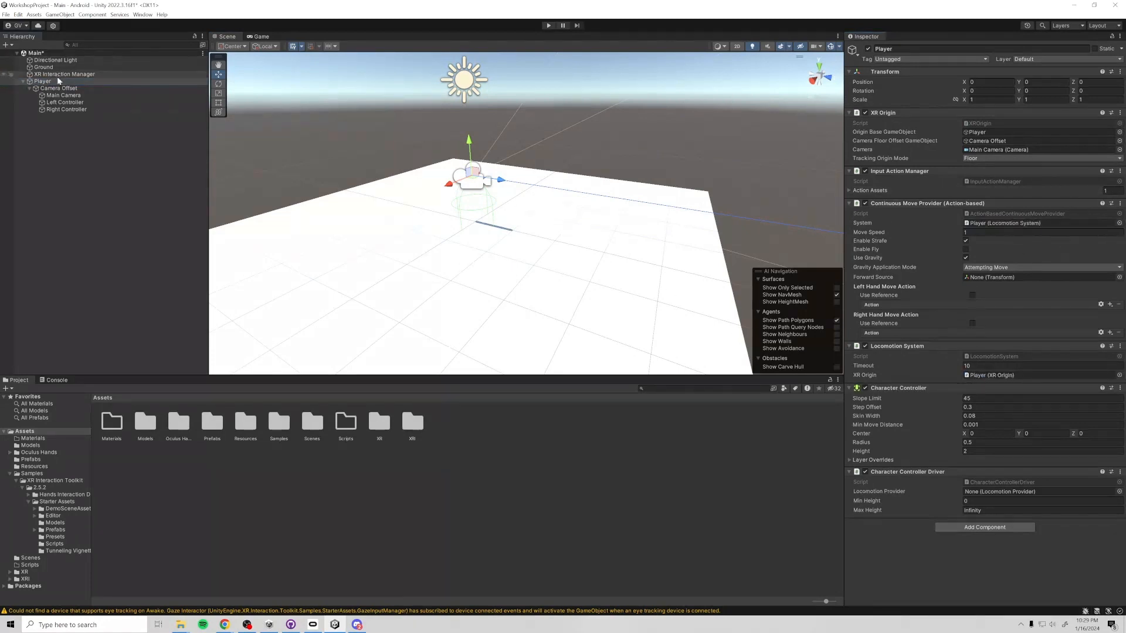
left_click_drag(59, 81, 991, 491)
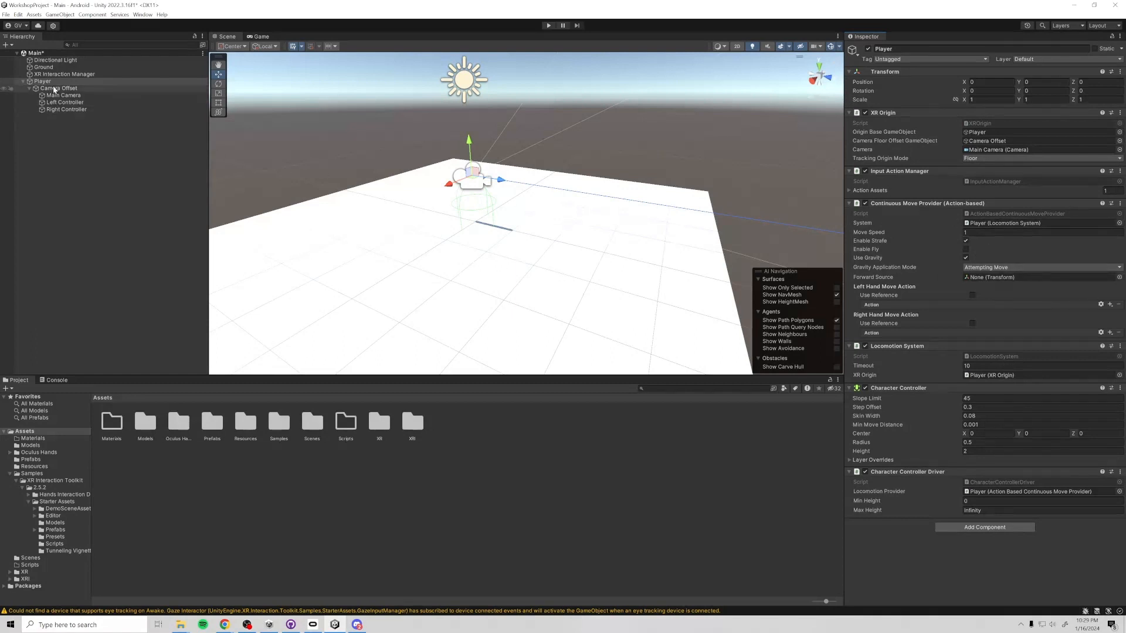
left_click_drag(970, 272, 996, 277)
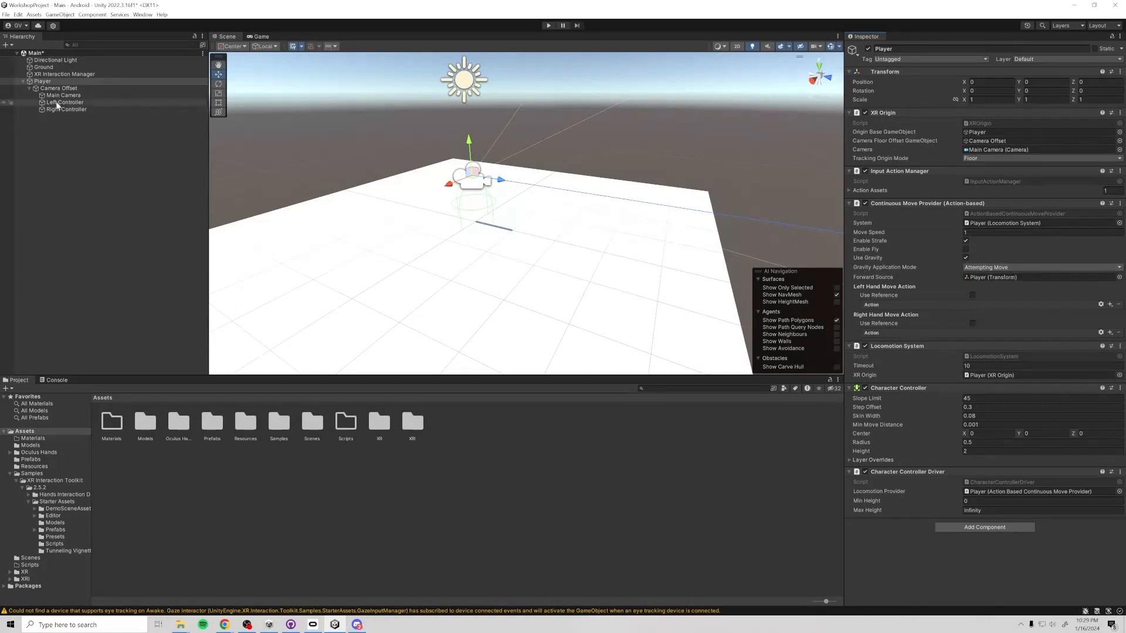
Enable Use Reference for the Move Provider's Left Hand Move Action and assign XRI LeftHand Locomotion/Move.
right_click_drag(597, 222, 672, 207)
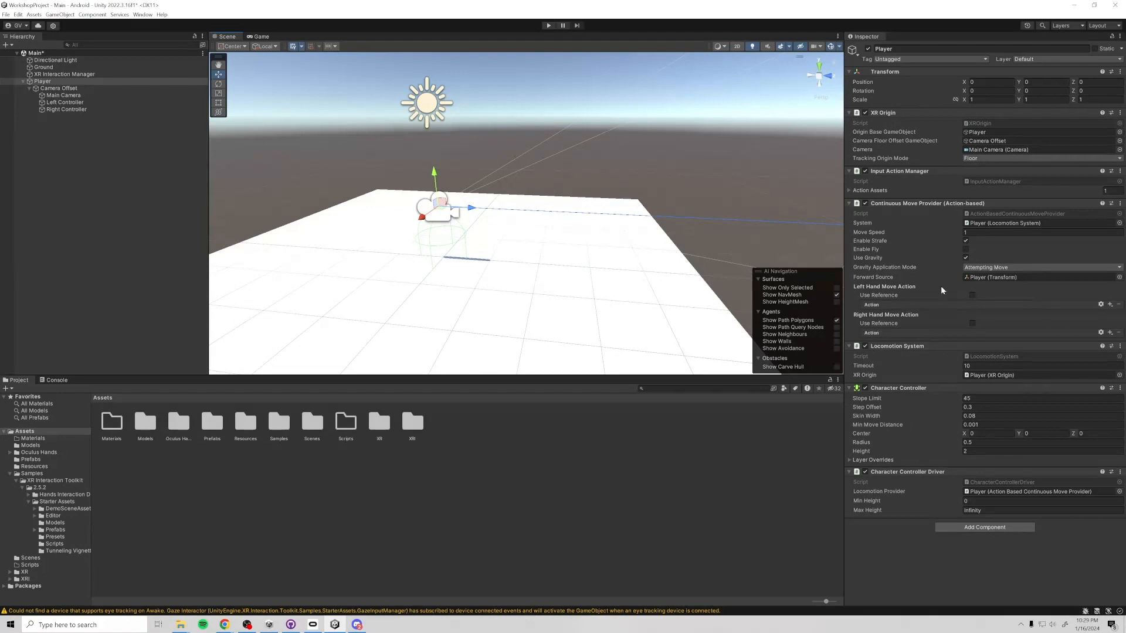
mouse_move(941, 281)
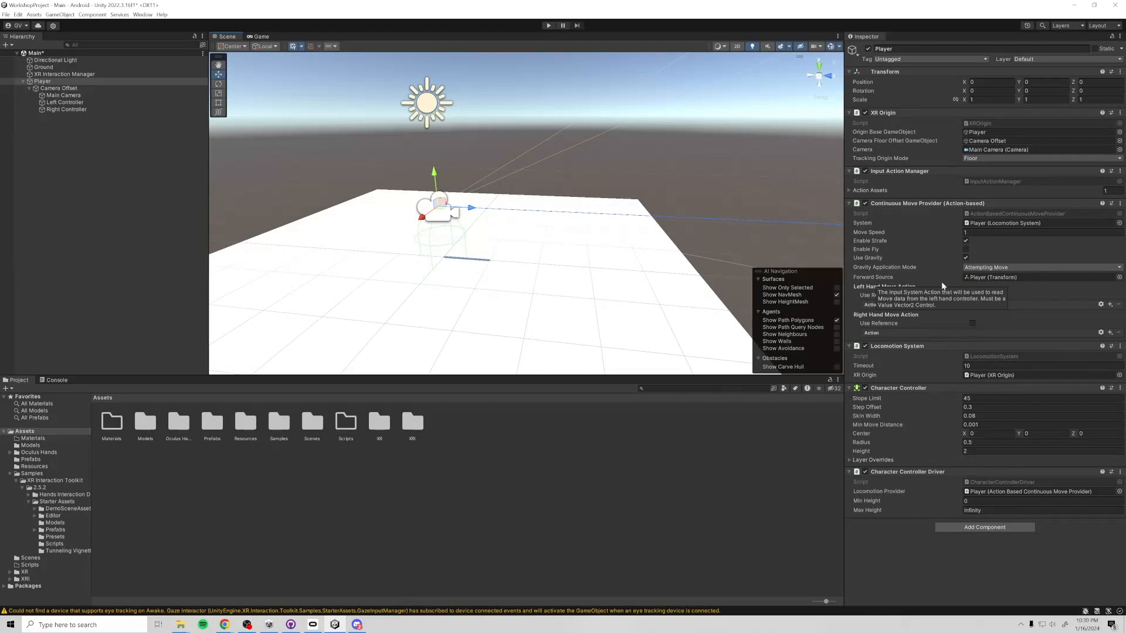
left_click(971, 295)
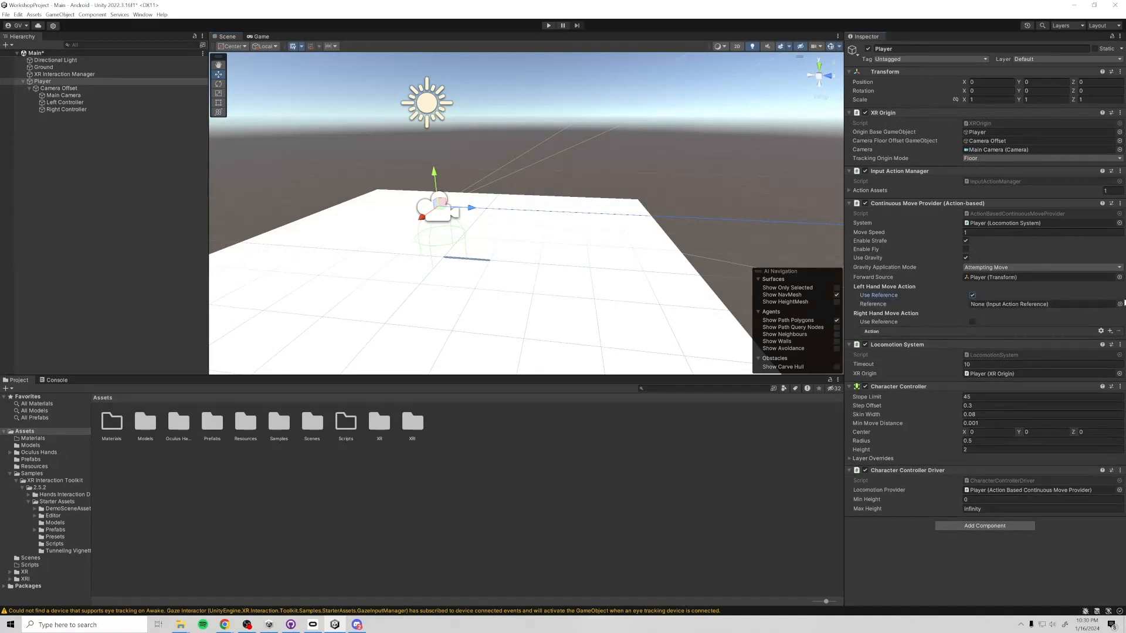
left_click(1118, 304)
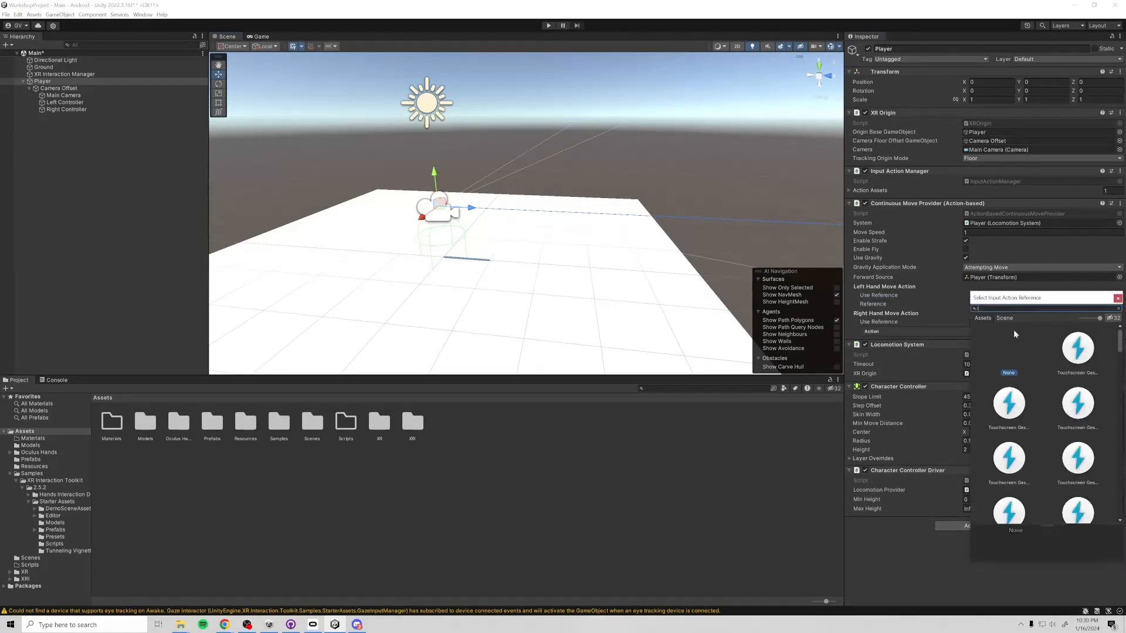
type("lefthand loco")
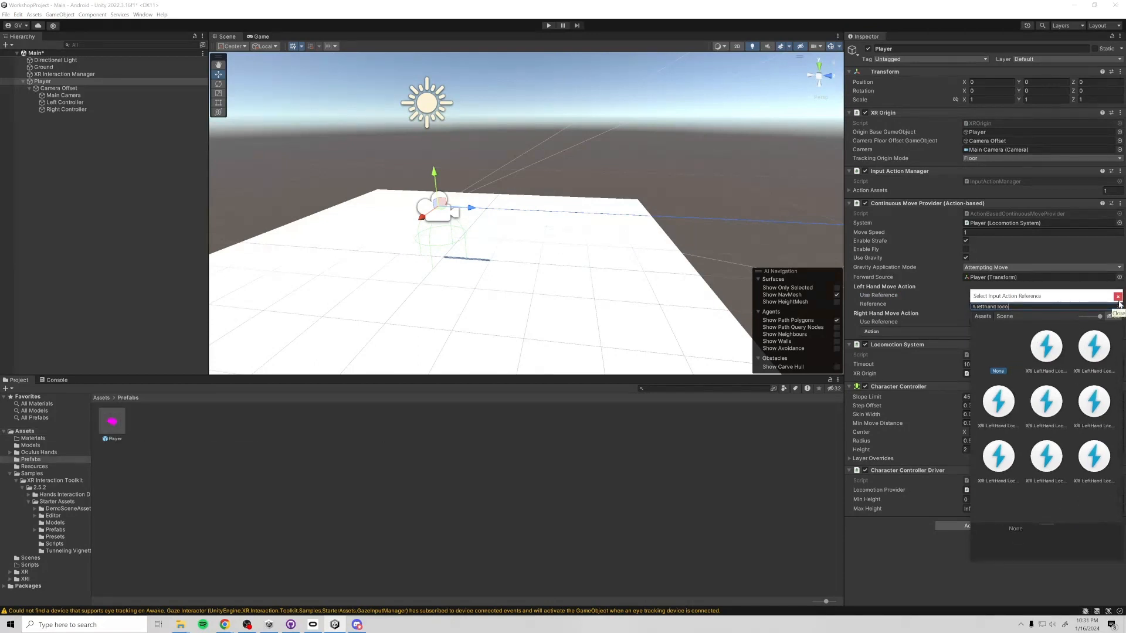
type("motion move")
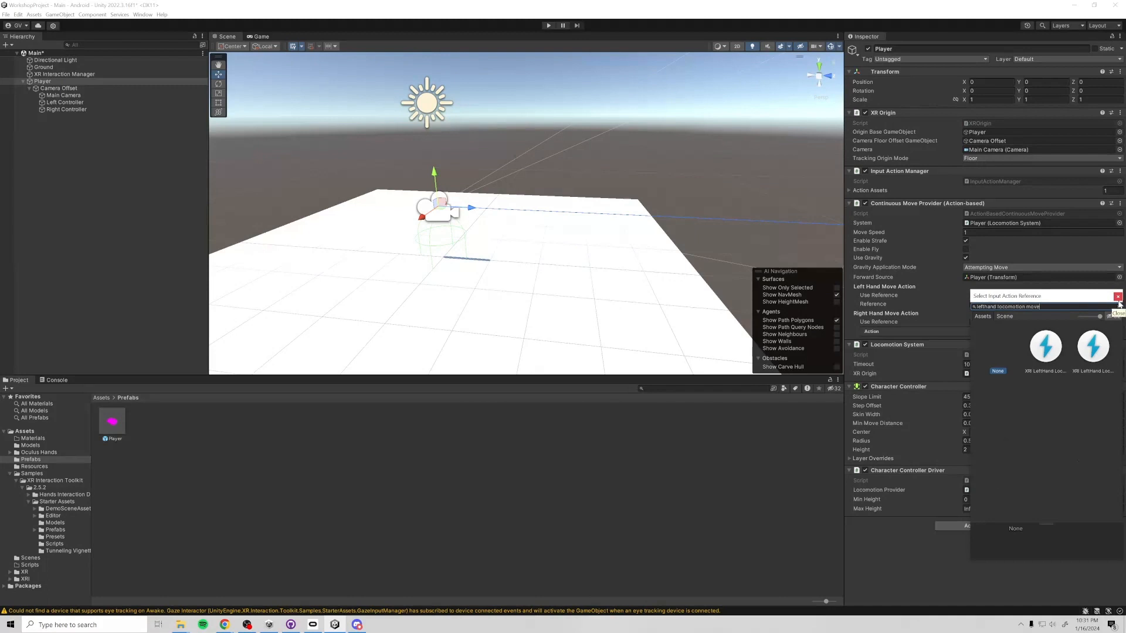
left_click(1047, 352)
left_click(1084, 362)
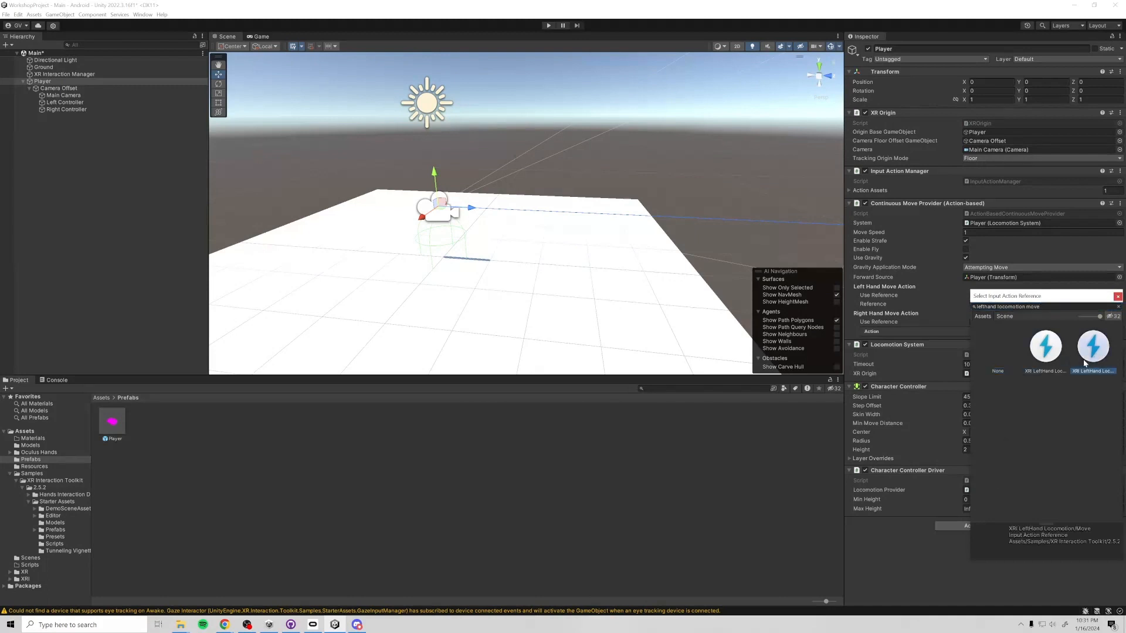
double_click(1084, 362)
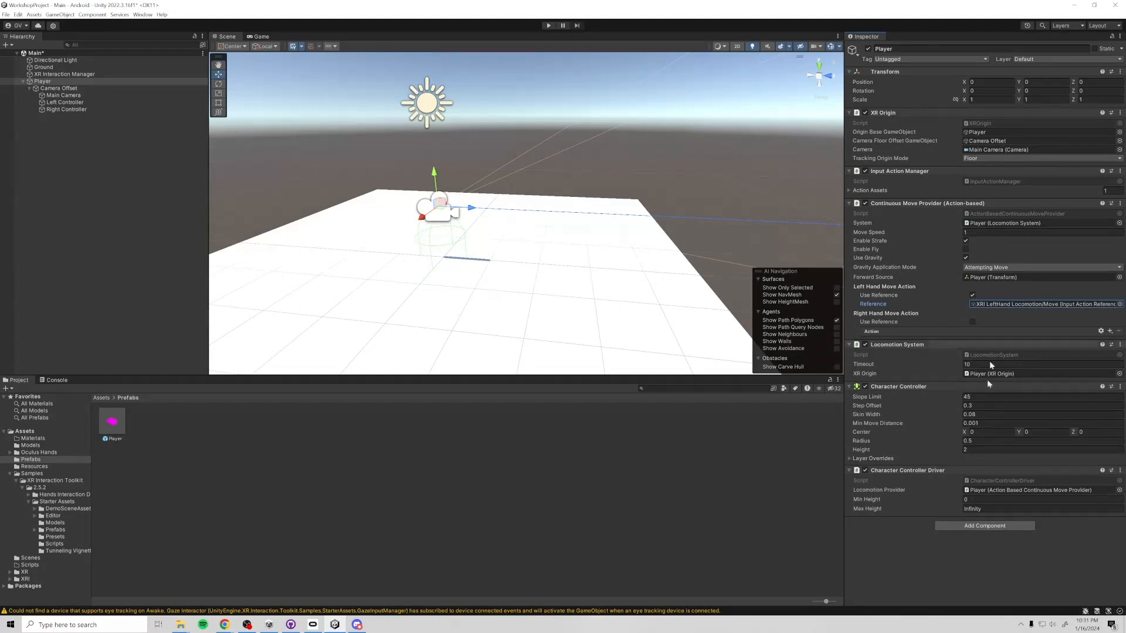
Add a Continuous Turn Provider (Action-based) component to the Player and place it directly below the Continuous Move Provider.
left_click(959, 529)
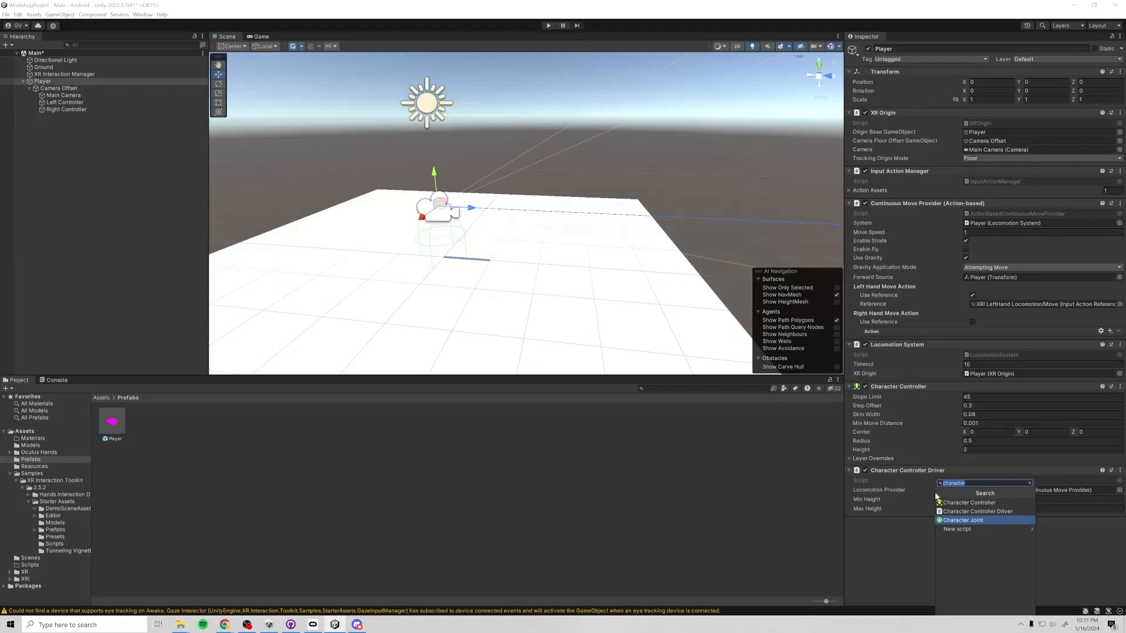
type("conit")
key("BackSpace")
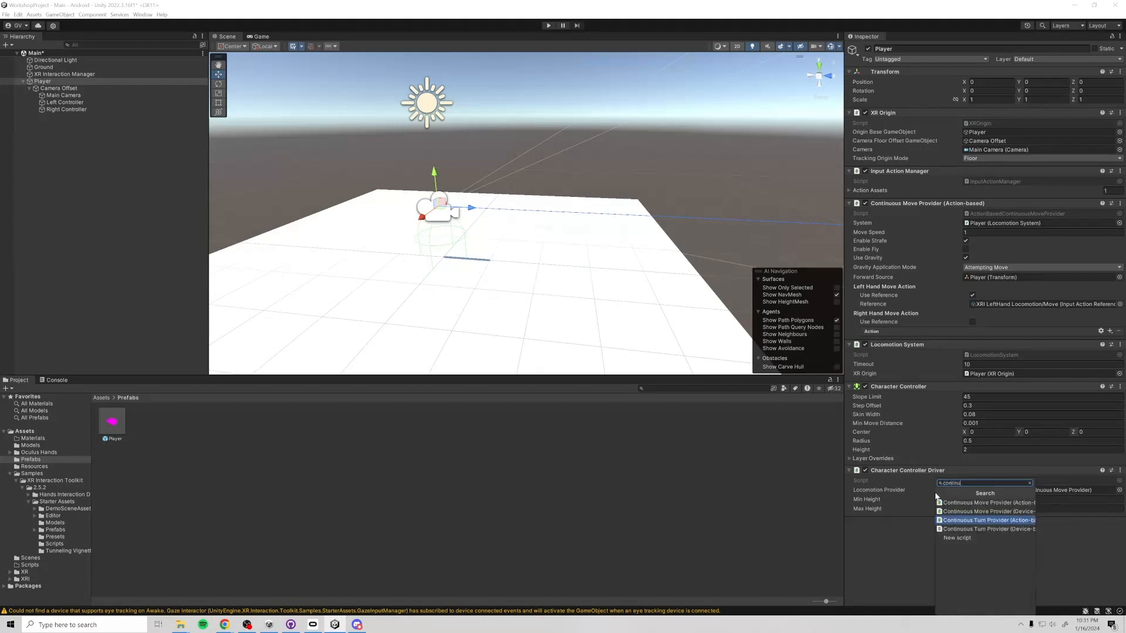
type("tinus")
key("BackSpace")
key("Return")
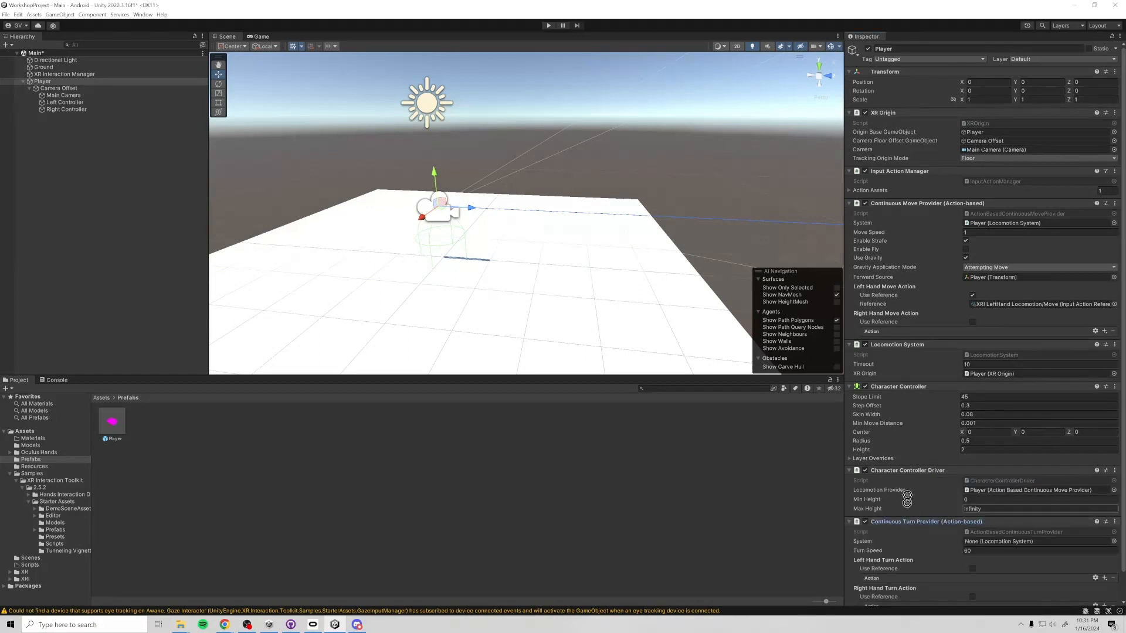
left_click_drag(907, 498, 992, 345)
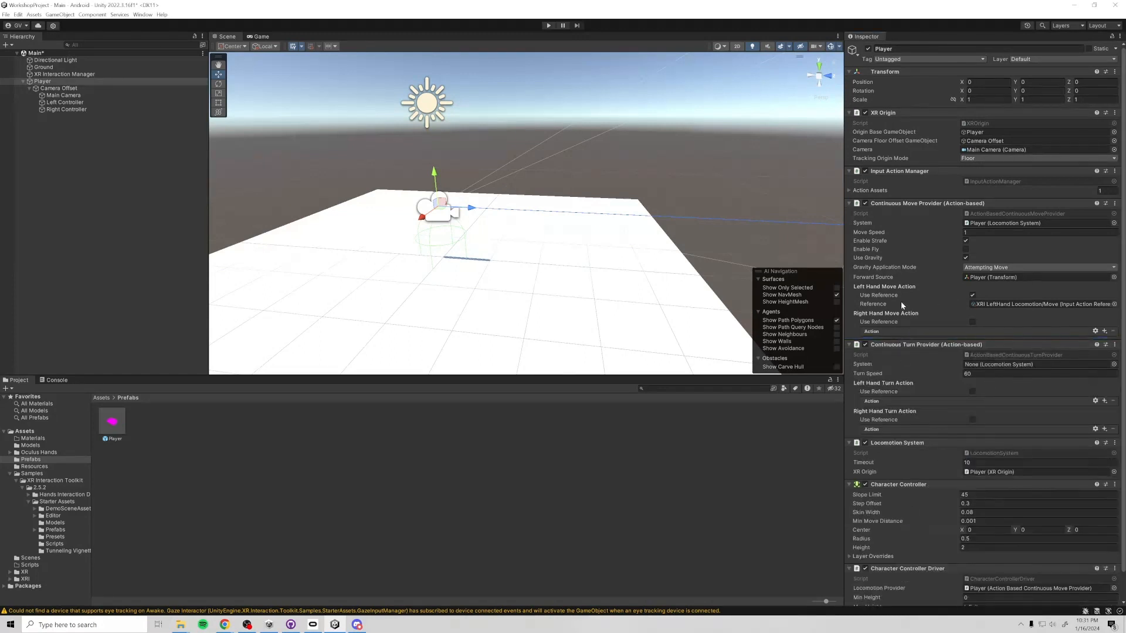
Enable Use Reference for the Turn Provider's Right Hand Turn Action and assign XRI RightHand Locomotion/Turn.
left_click(971, 420)
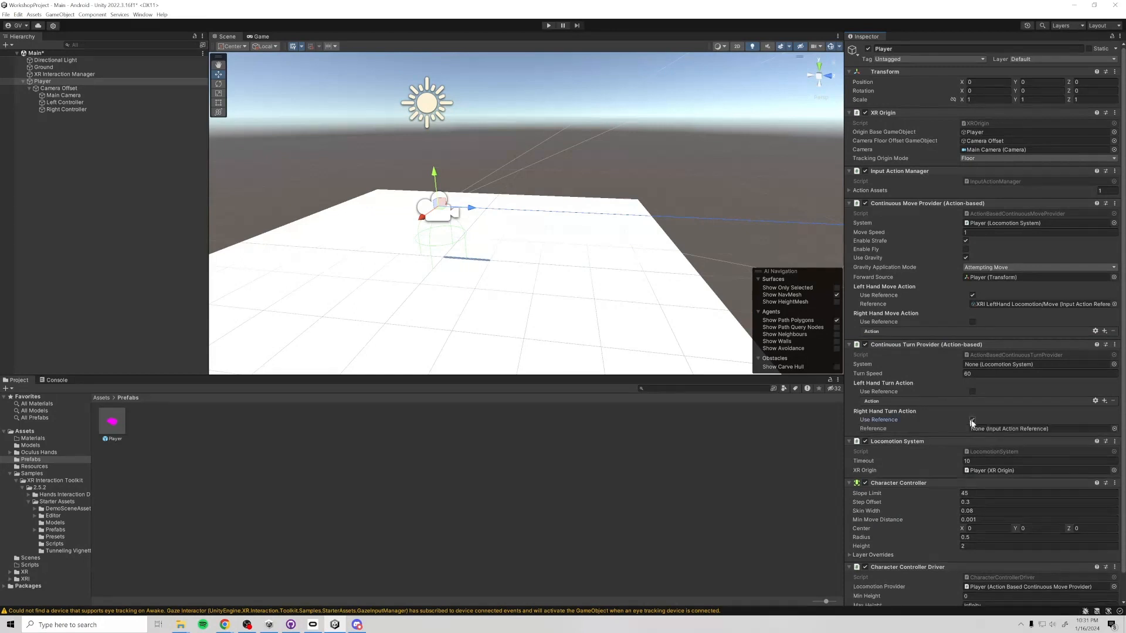
left_click(1114, 428)
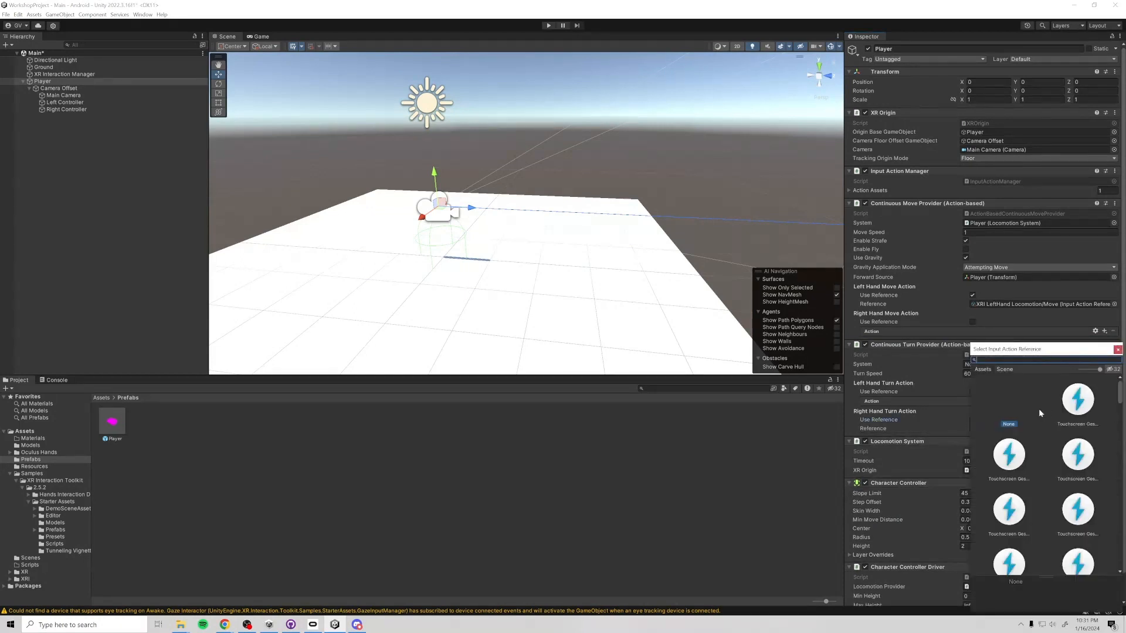
type("right hand locom")
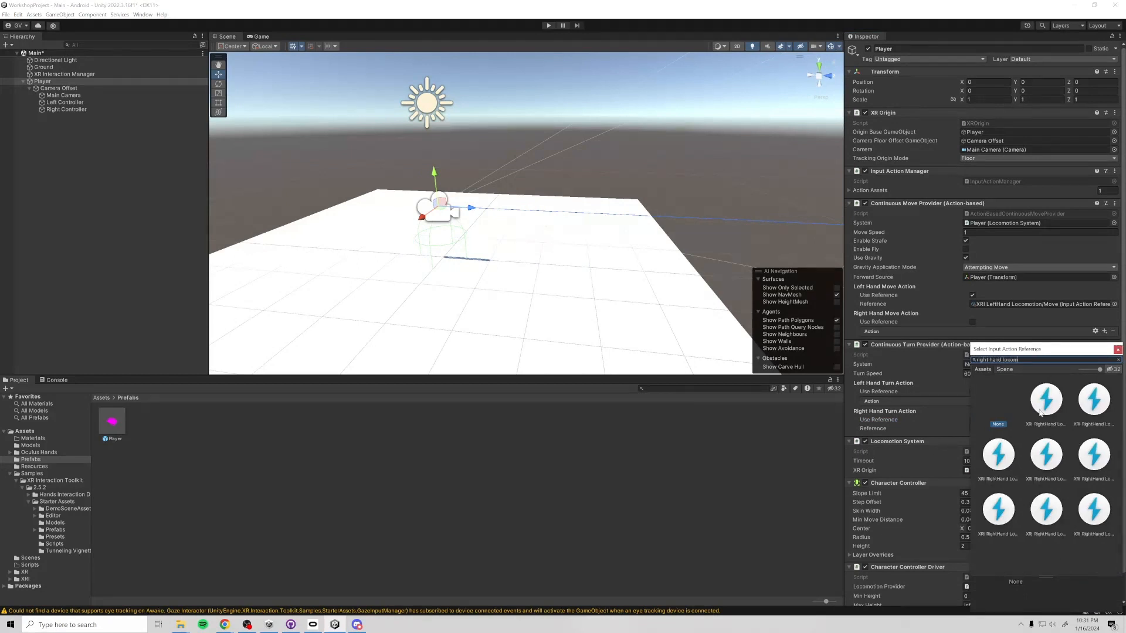
left_click(996, 463)
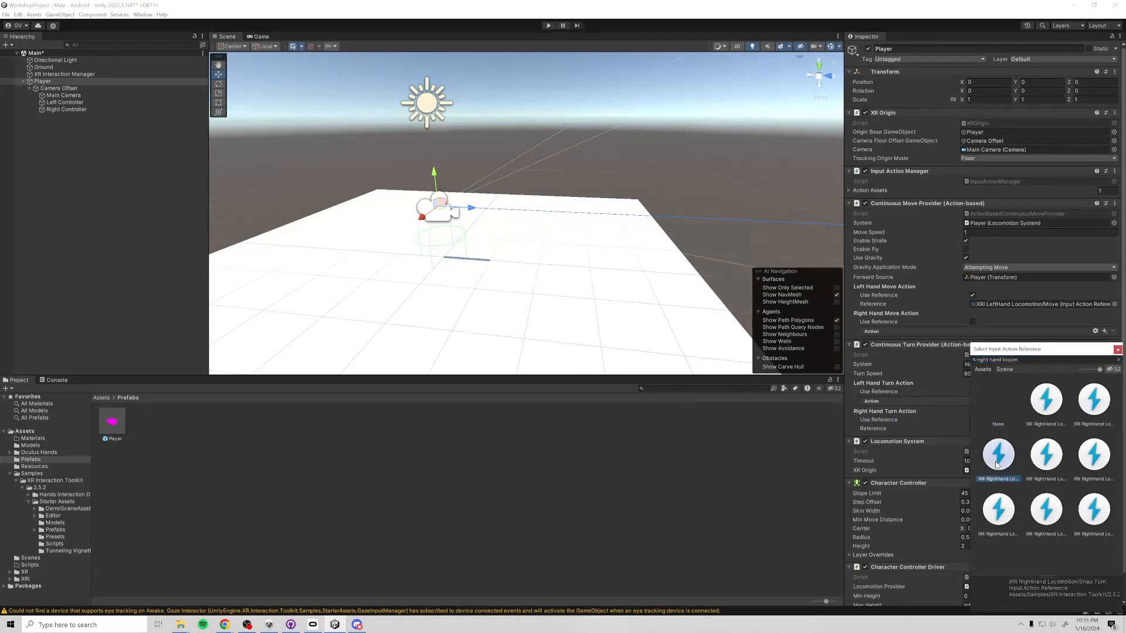
left_click(1044, 469)
left_click(1112, 421)
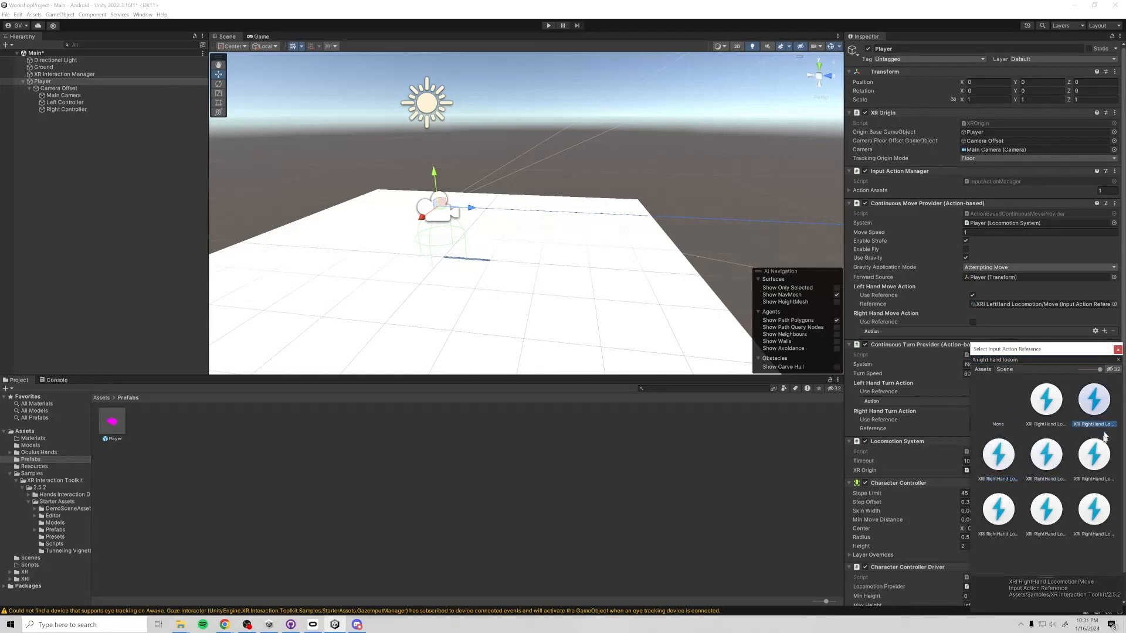
left_click(1097, 505)
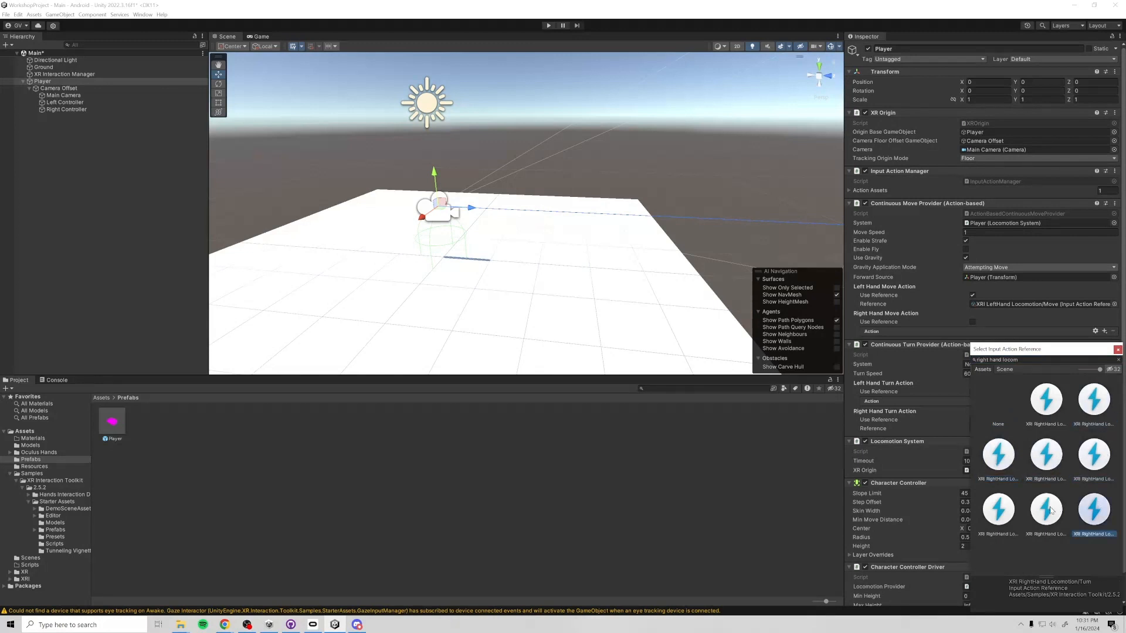
key("Return")
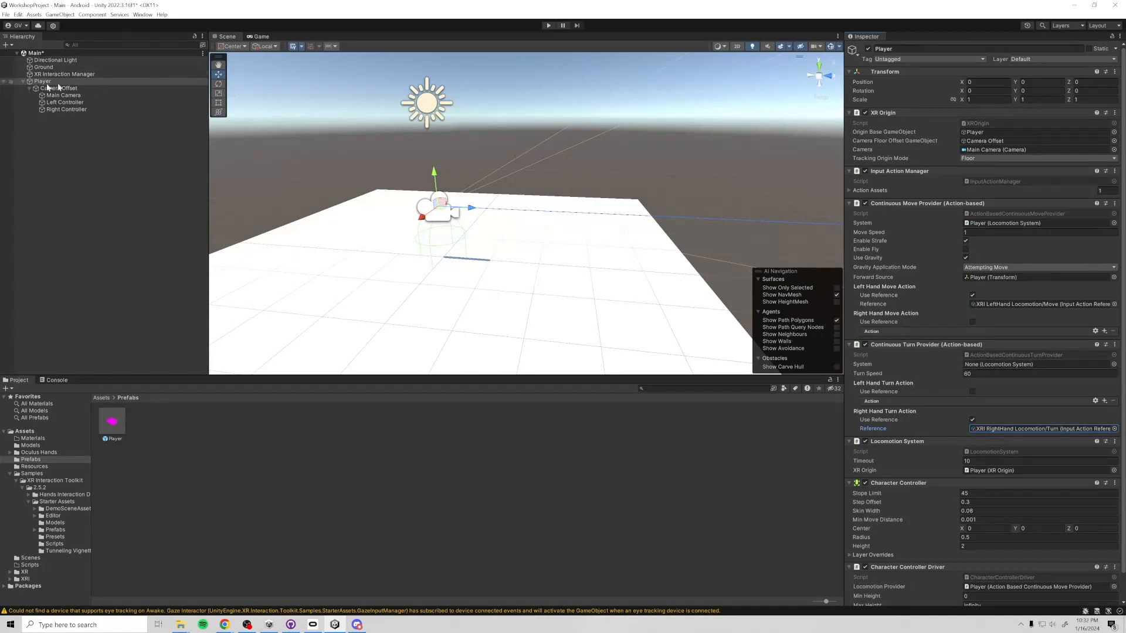
Assign the Player's Locomotion System as the System of the Continuous Turn Provider.
left_click_drag(42, 81, 1003, 367)
scroll(1025, 388, "down", 2)
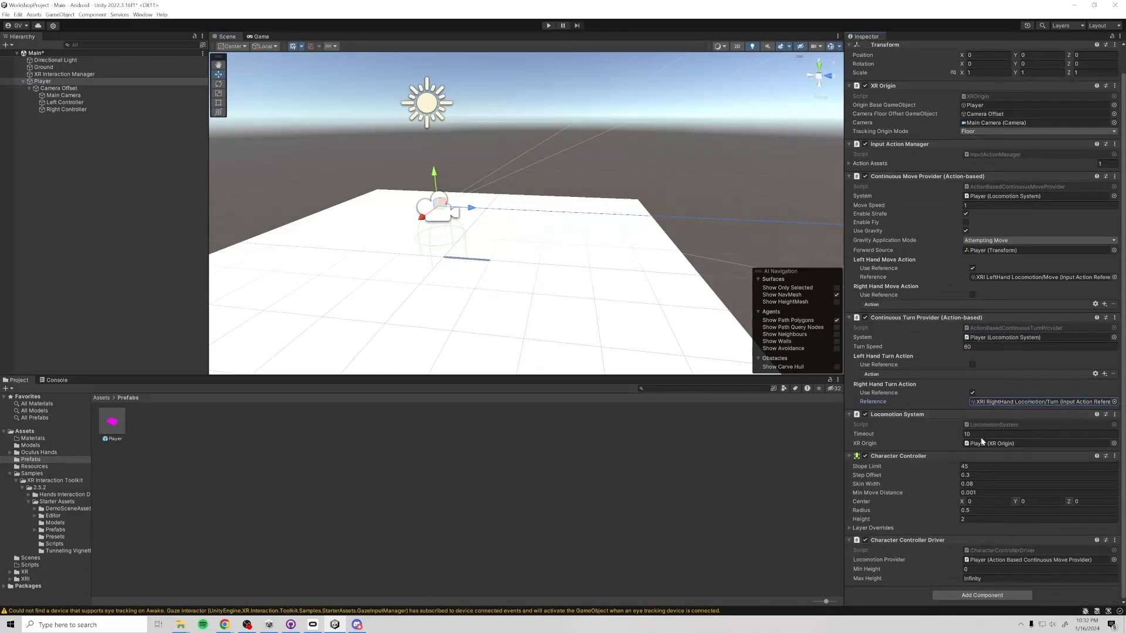
scroll(987, 451, "up", 2)
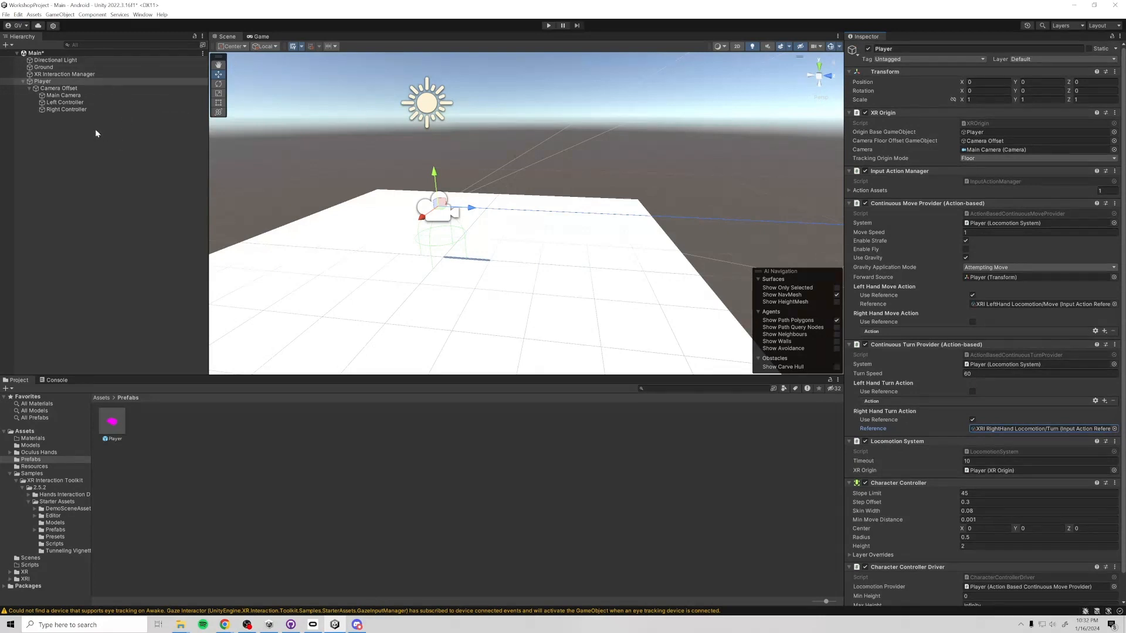
Review the components of the Player rig, including Camera Offset, Main Camera, Left Controller and Right Controller.
left_click(51, 82)
left_click(54, 89)
left_click(61, 96)
left_click(63, 101)
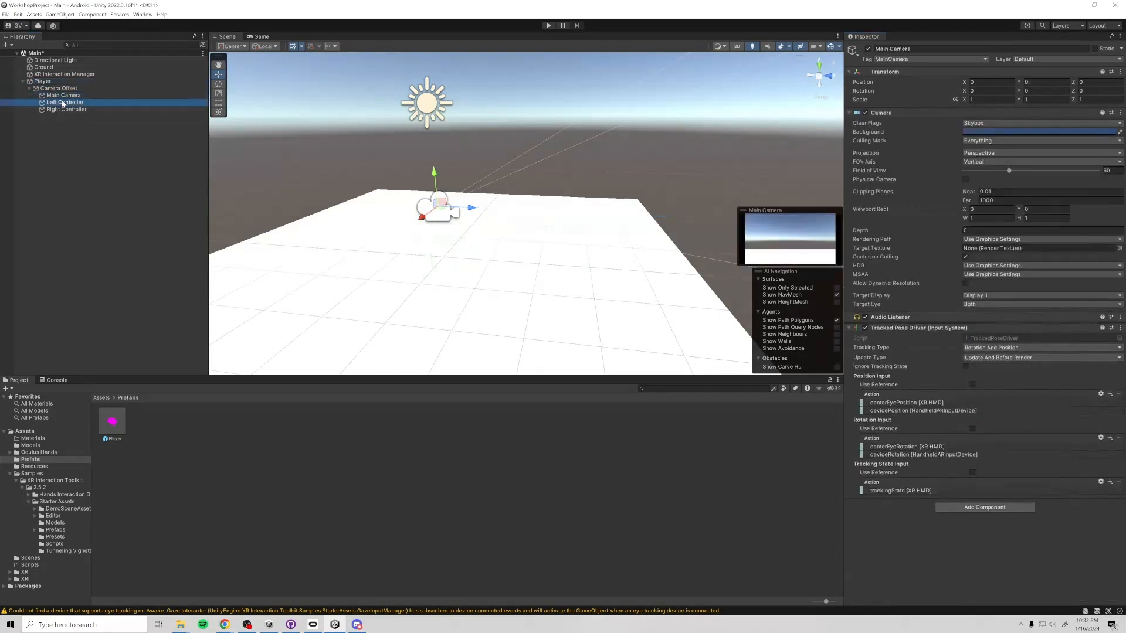
left_click(65, 110)
scroll(947, 188, "down", 3)
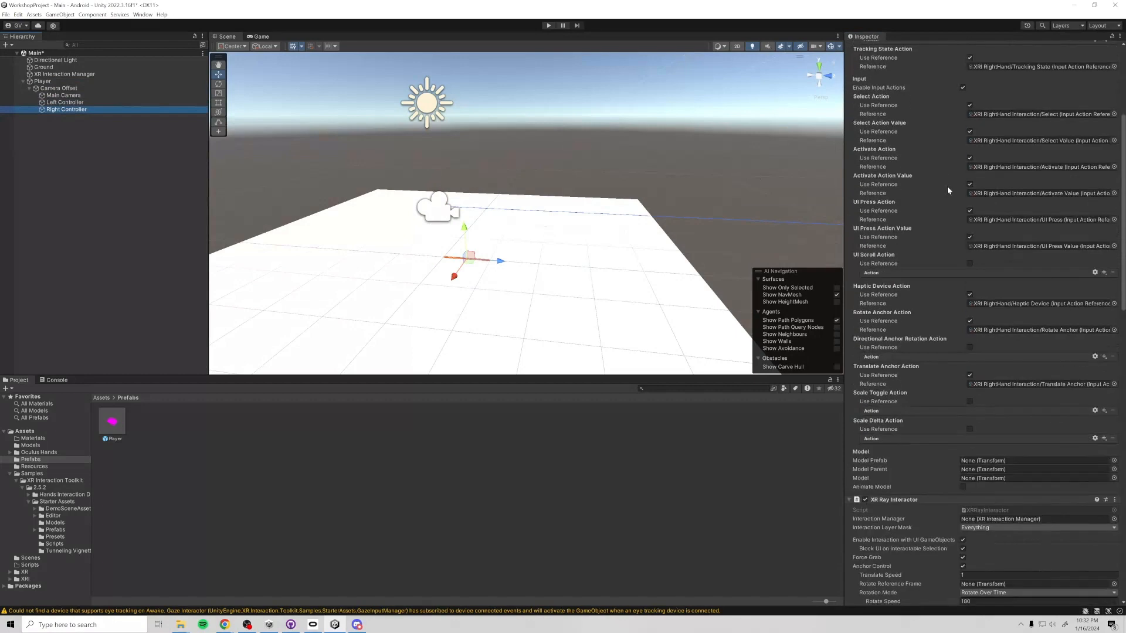
scroll(948, 189, "down", 15)
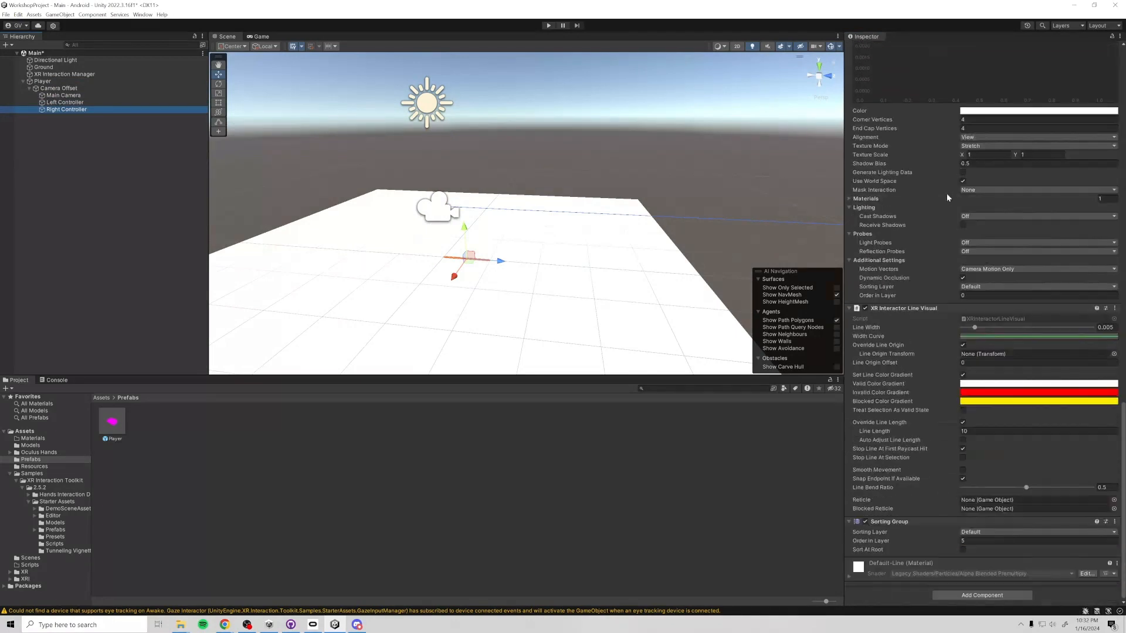
scroll(951, 200, "up", 12)
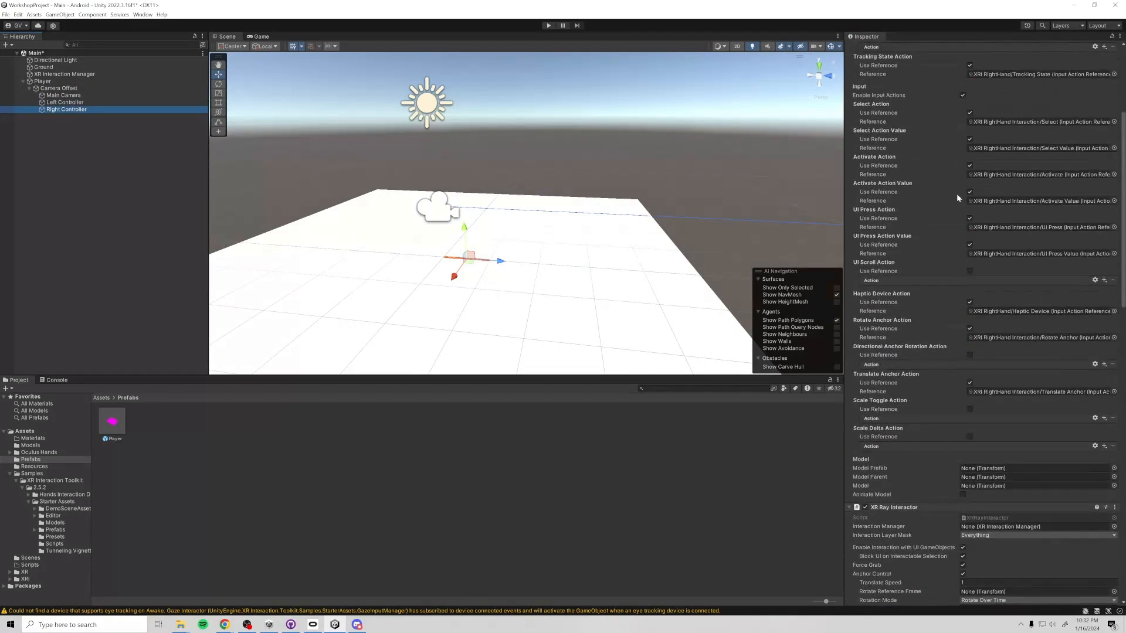
scroll(957, 199, "up", 5)
left_click(52, 82)
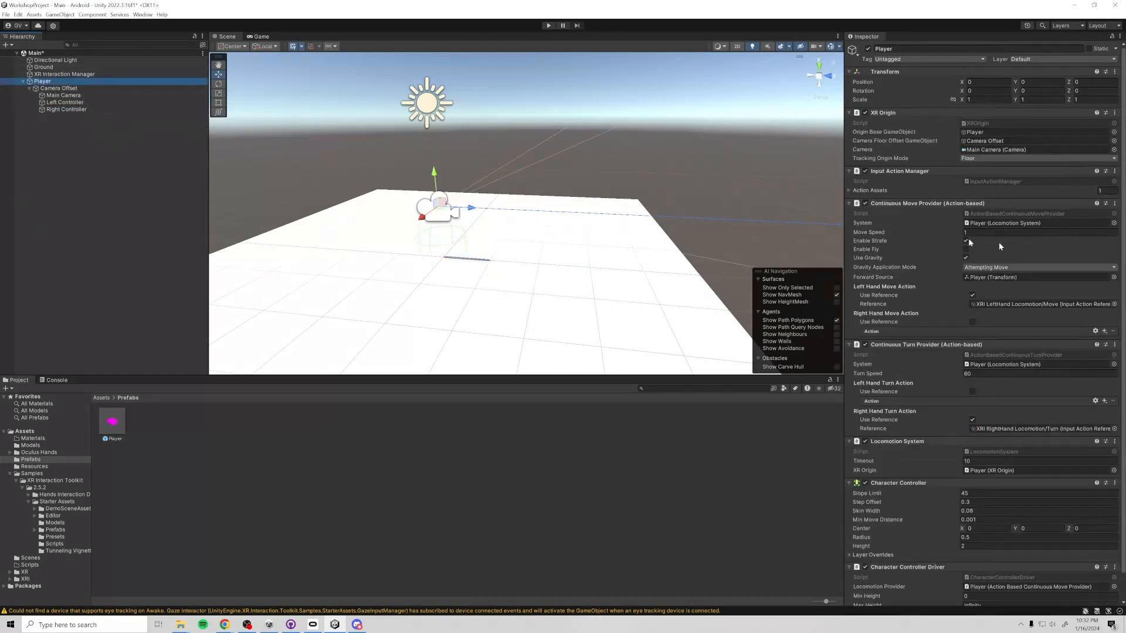
Save the Main scene, test it in play mode and stop the test.
key("ctrl+s")
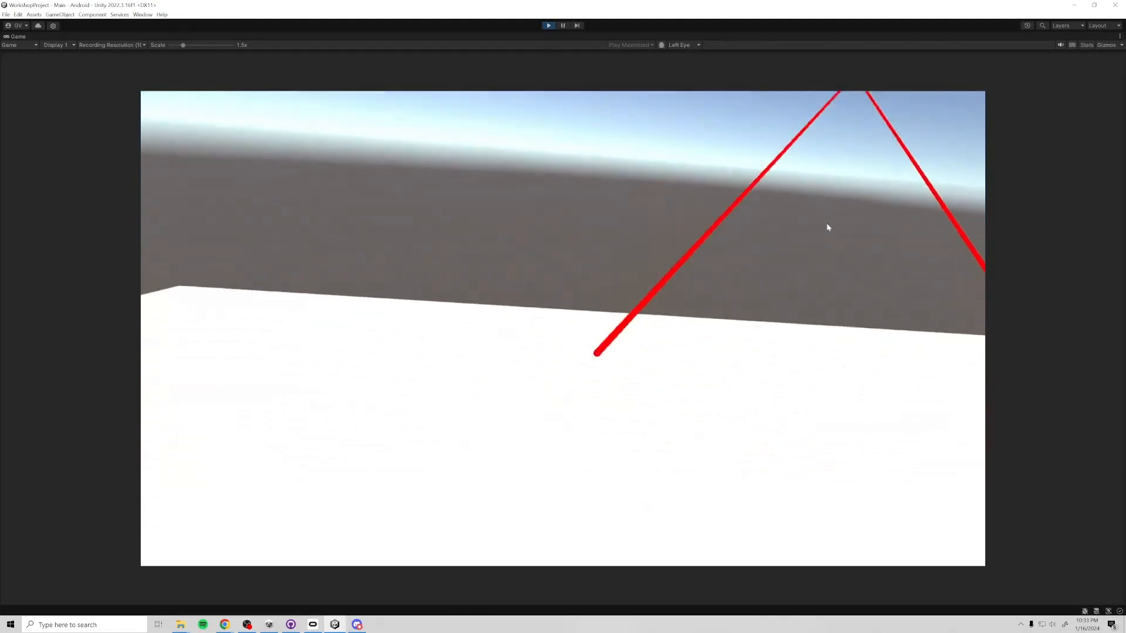
key("ctrl+p")
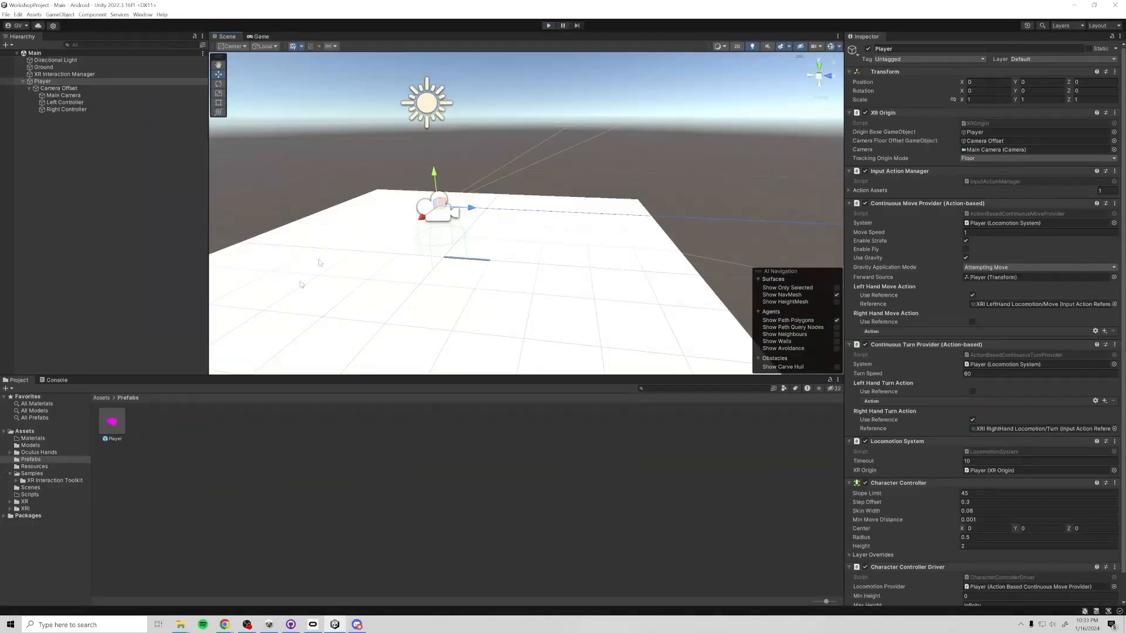
Frame the Left Controller and Right Controller together in the scene view, then clear the selection.
left_click(84, 103)
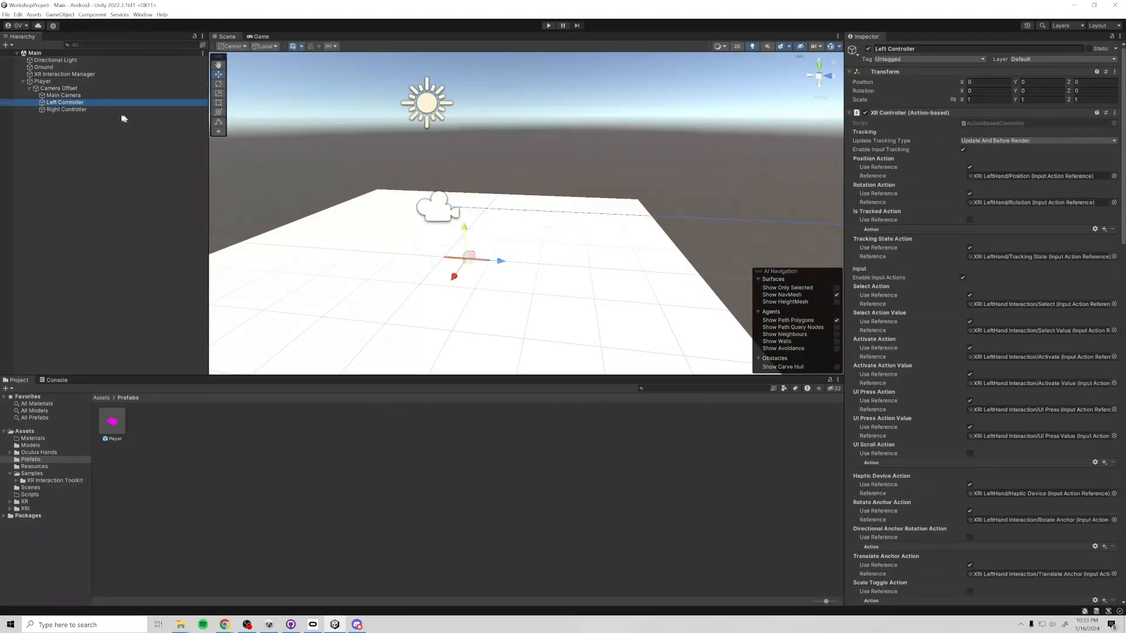
left_click(107, 110, "ctrl")
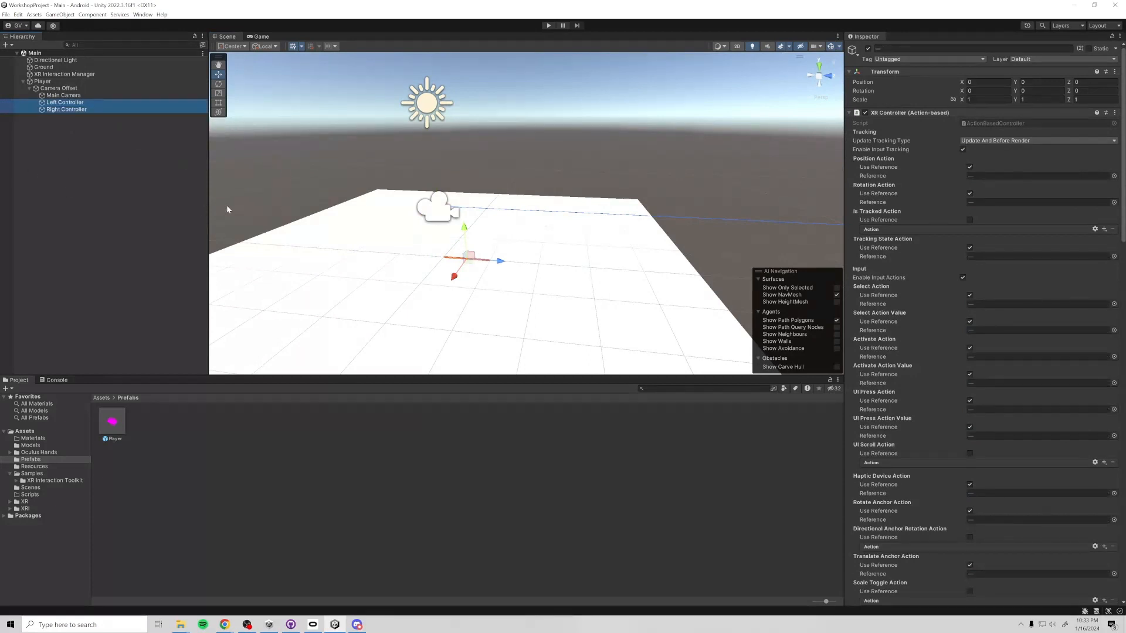
key("f")
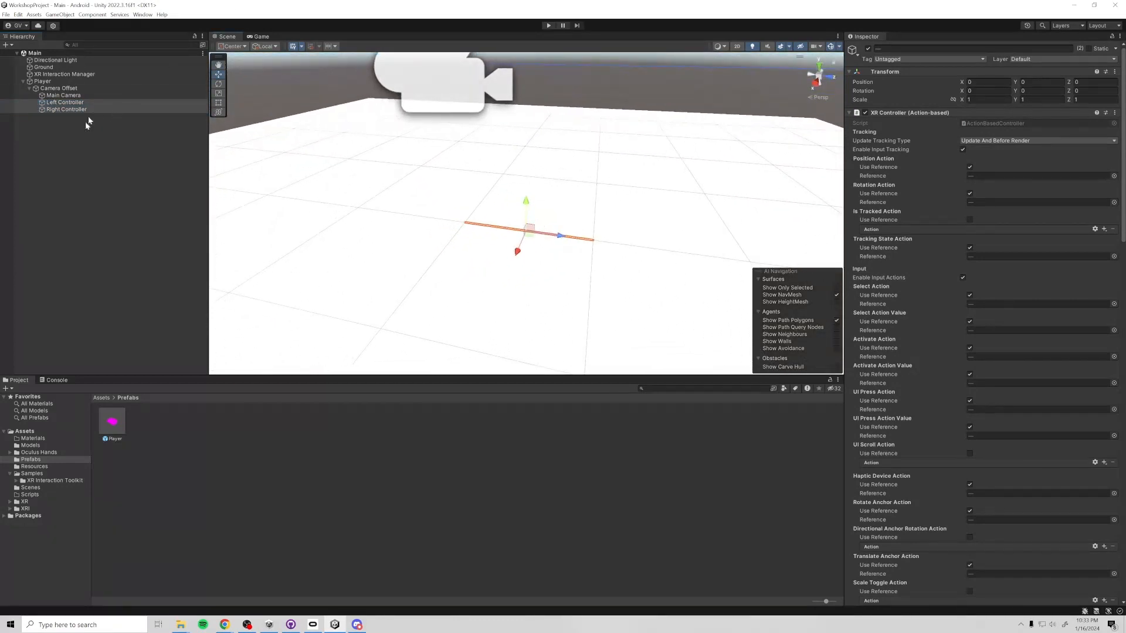
left_click(136, 326)
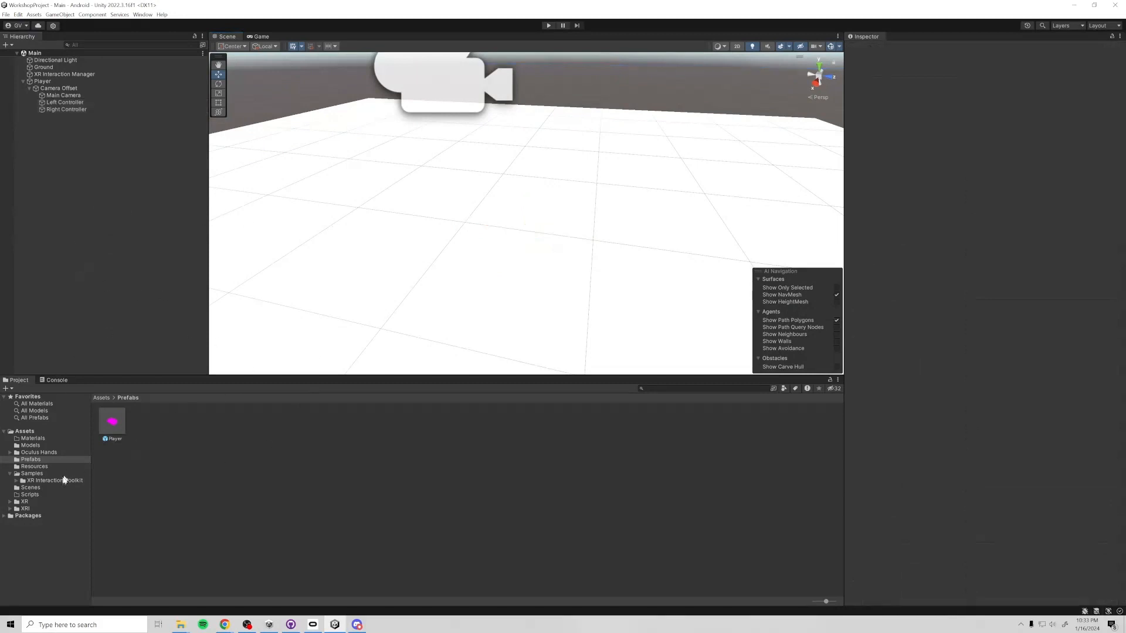
Add the Oculus Hands Left Hand Model and Right Hand Model prefabs as children of the Left and Right Controllers.
left_click(34, 453)
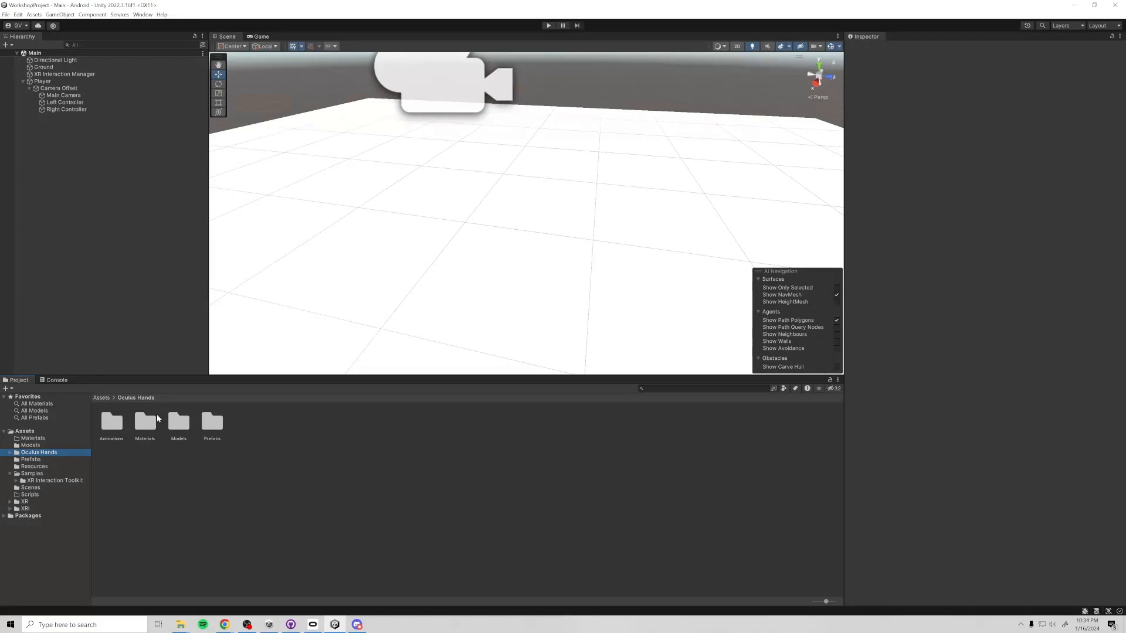
double_click(212, 422)
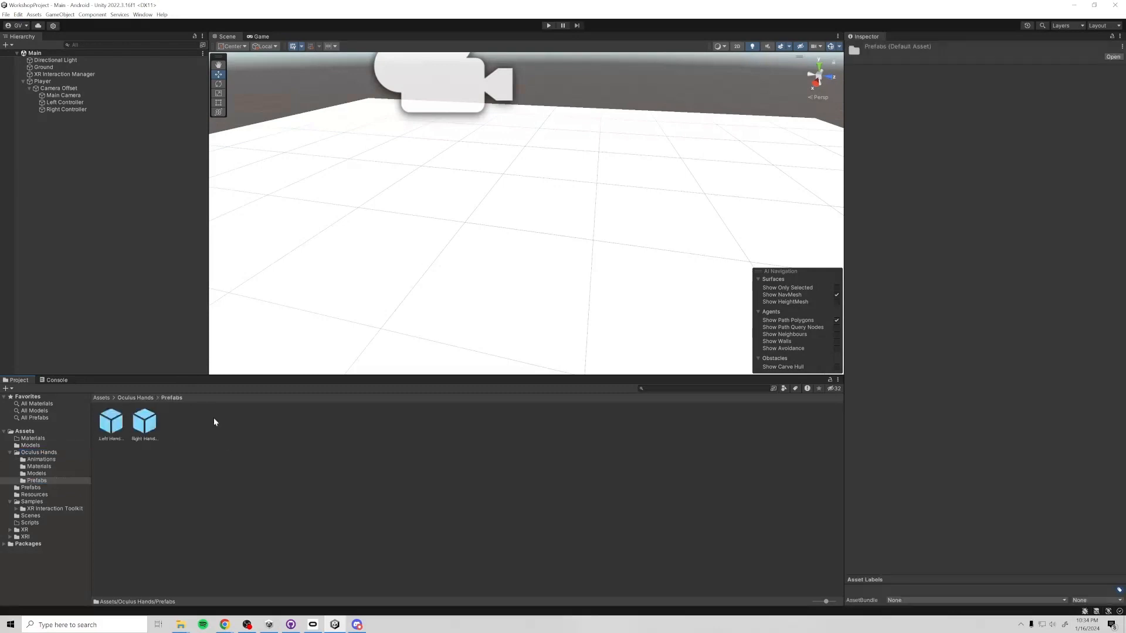
left_click_drag(111, 420, 52, 118)
left_click(62, 111)
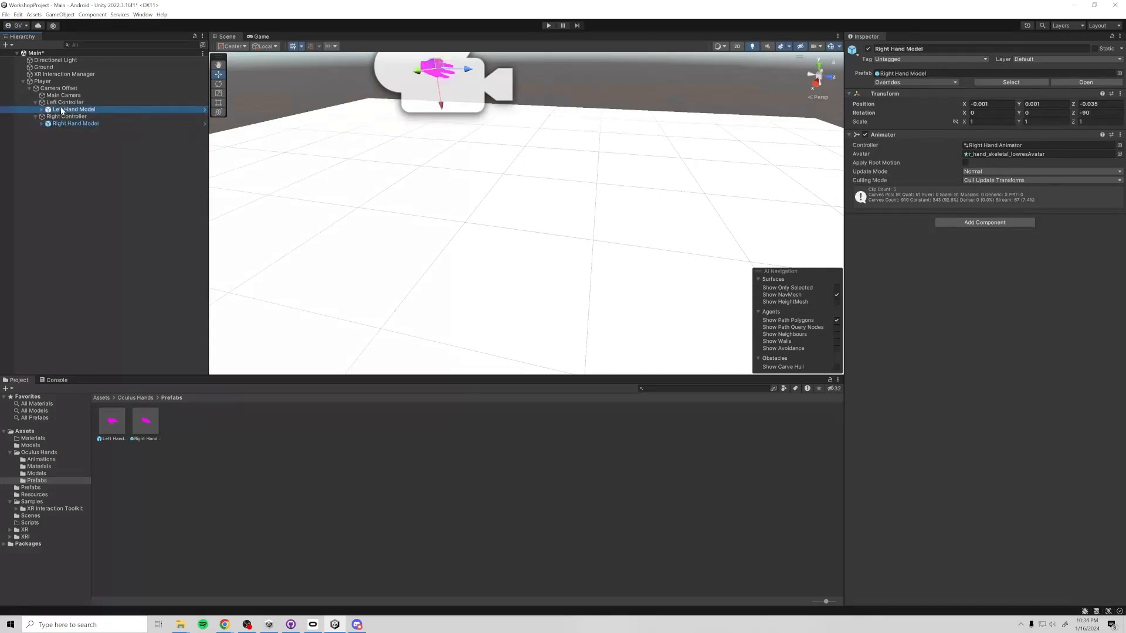
left_click(73, 124)
left_click(68, 109)
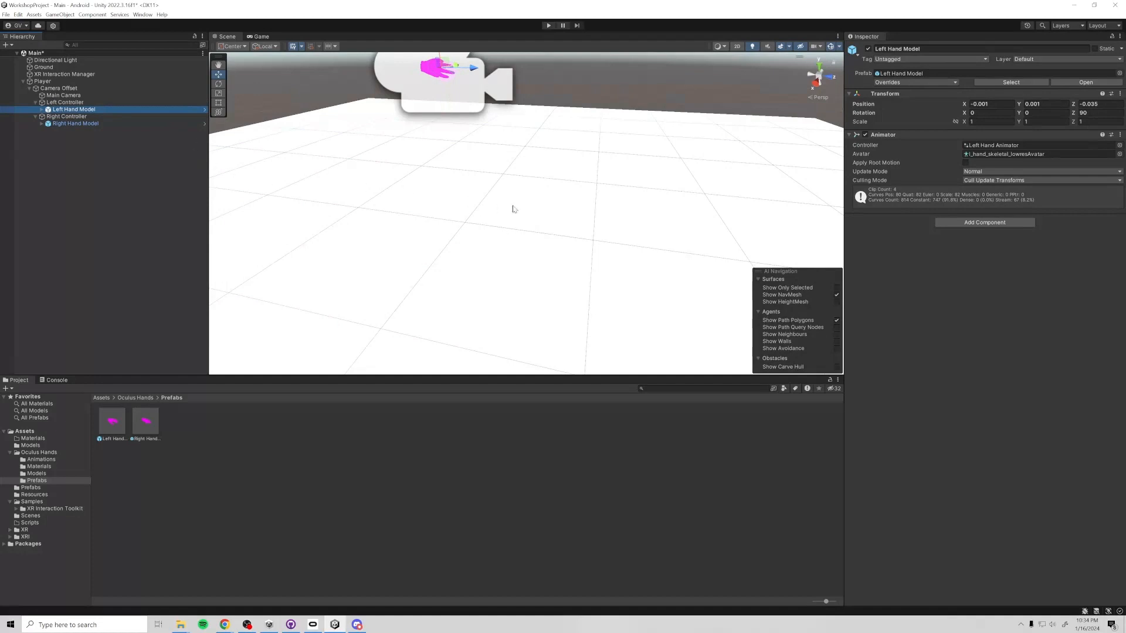
right_click_drag(513, 209, 678, 159)
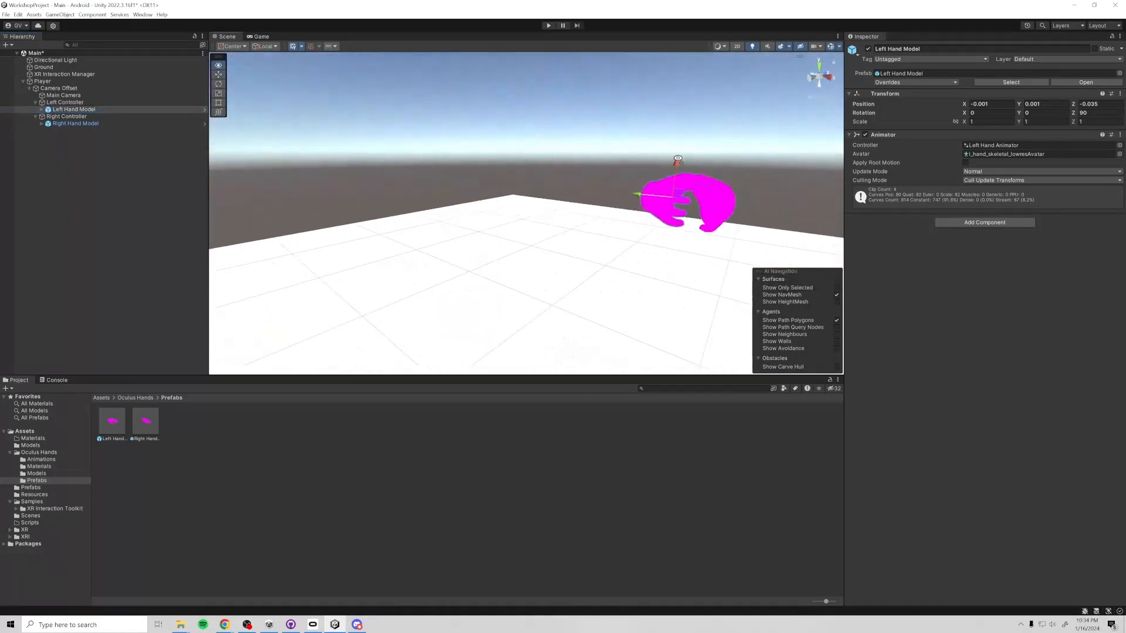
key("f")
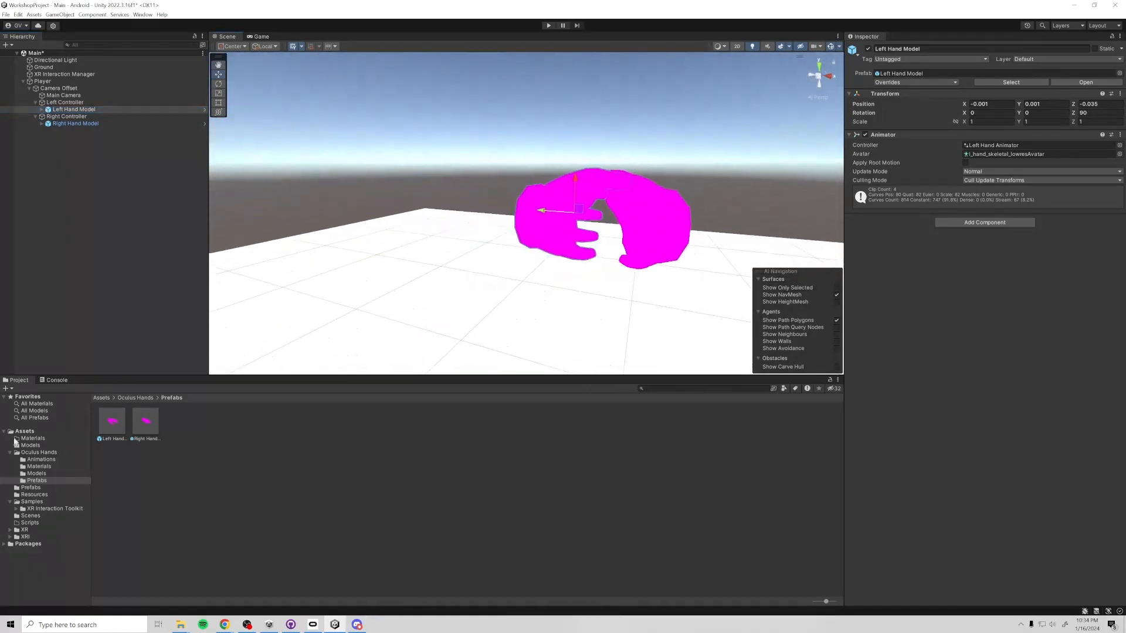
Open the project's Assets/Materials folder.
left_click(16, 440)
right_click(174, 435)
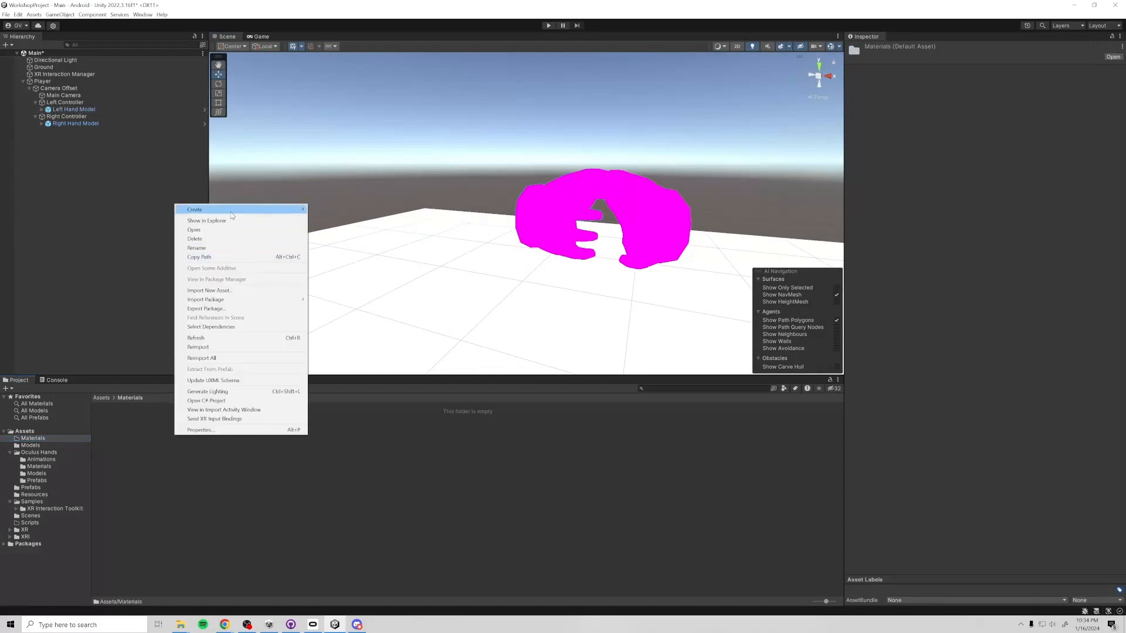
mouse_move(231, 216)
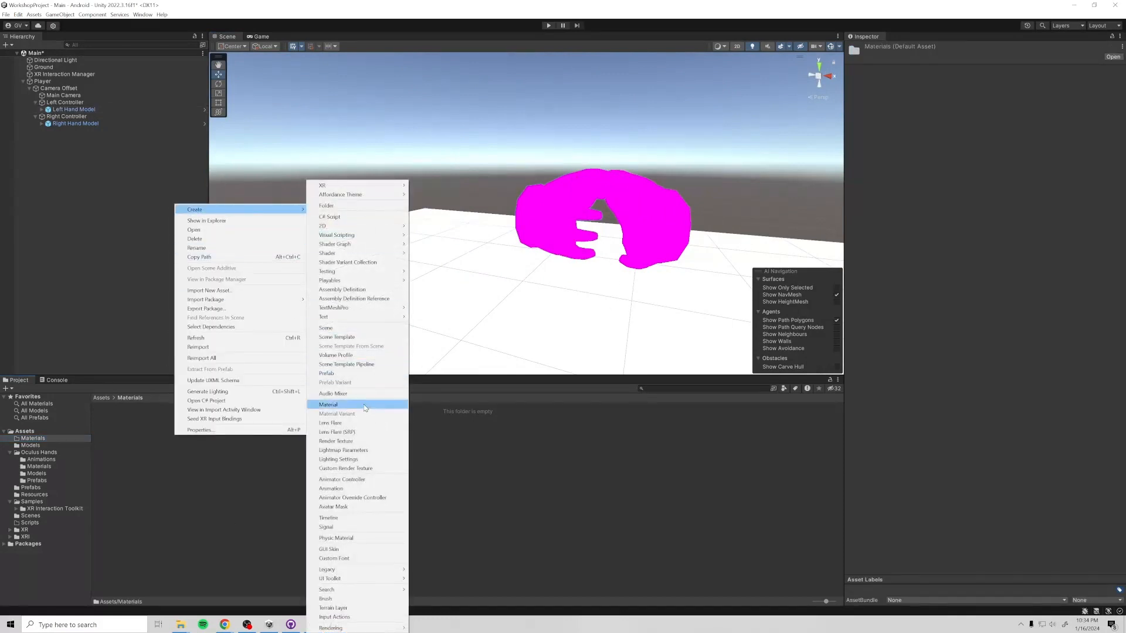
left_click(358, 432)
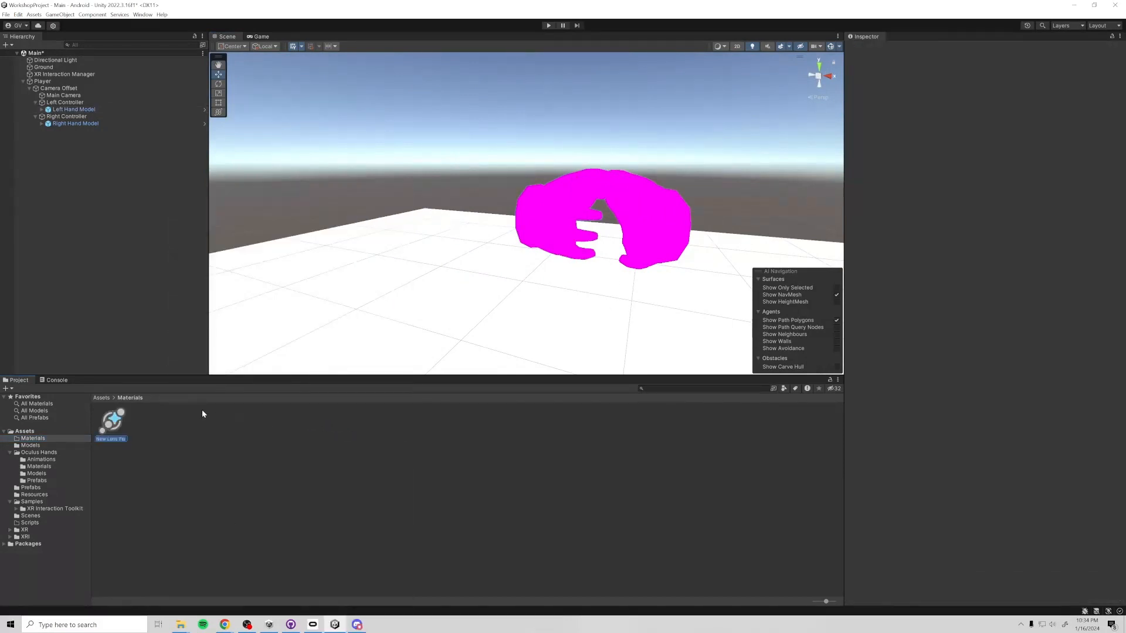
key("Escape")
Create a new material named Hands in the Materials folder.
right_click(164, 418)
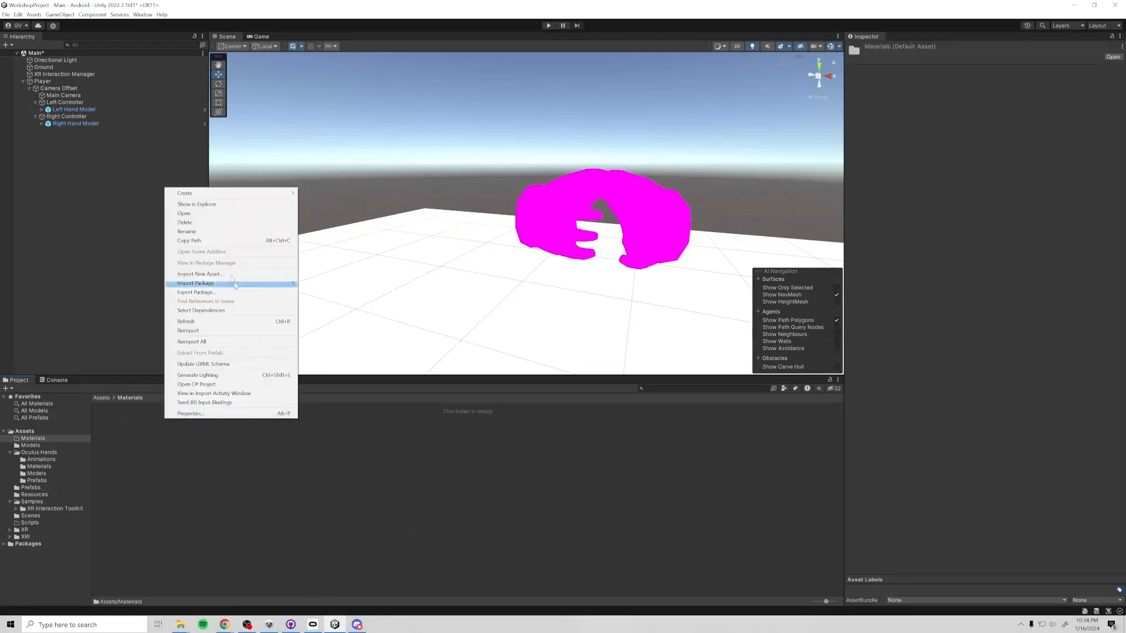
mouse_move(232, 193)
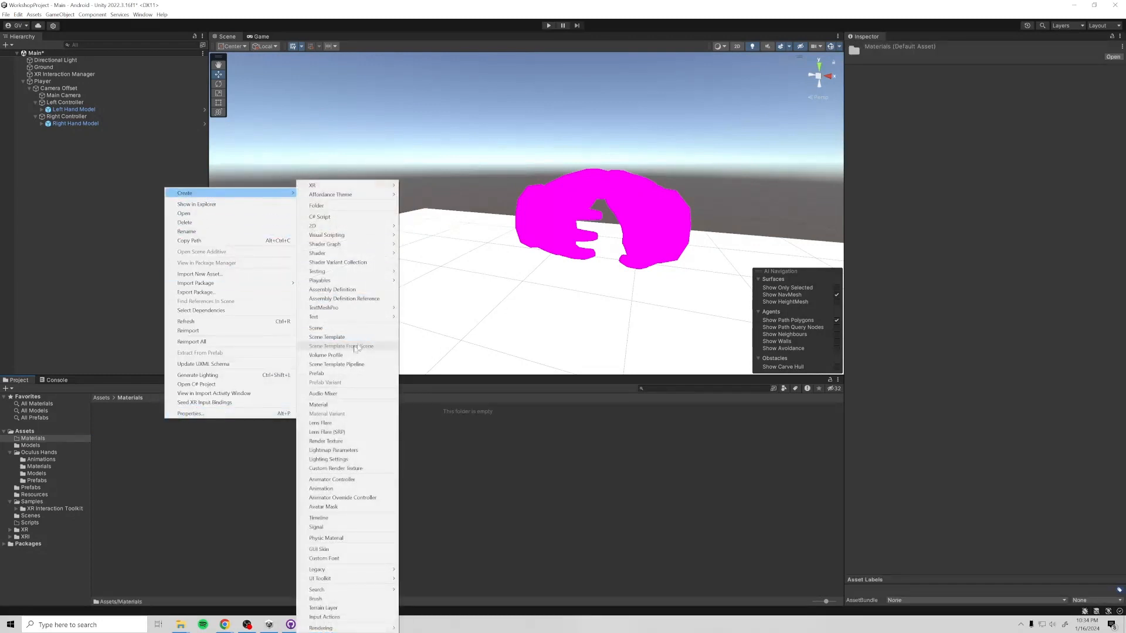
left_click(322, 404)
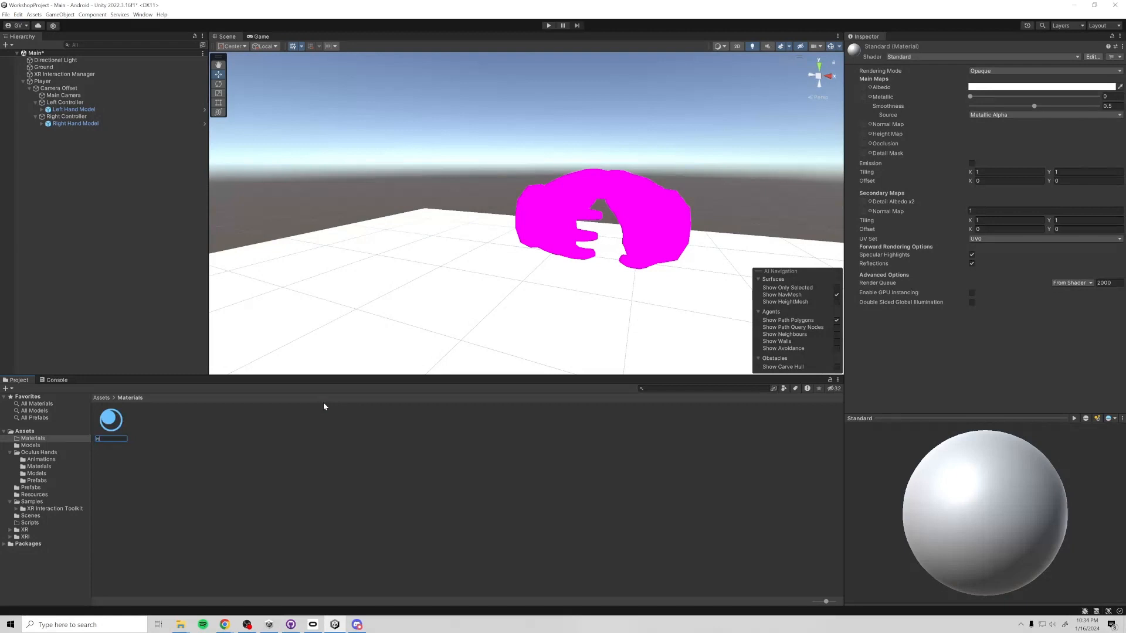
key("Return")
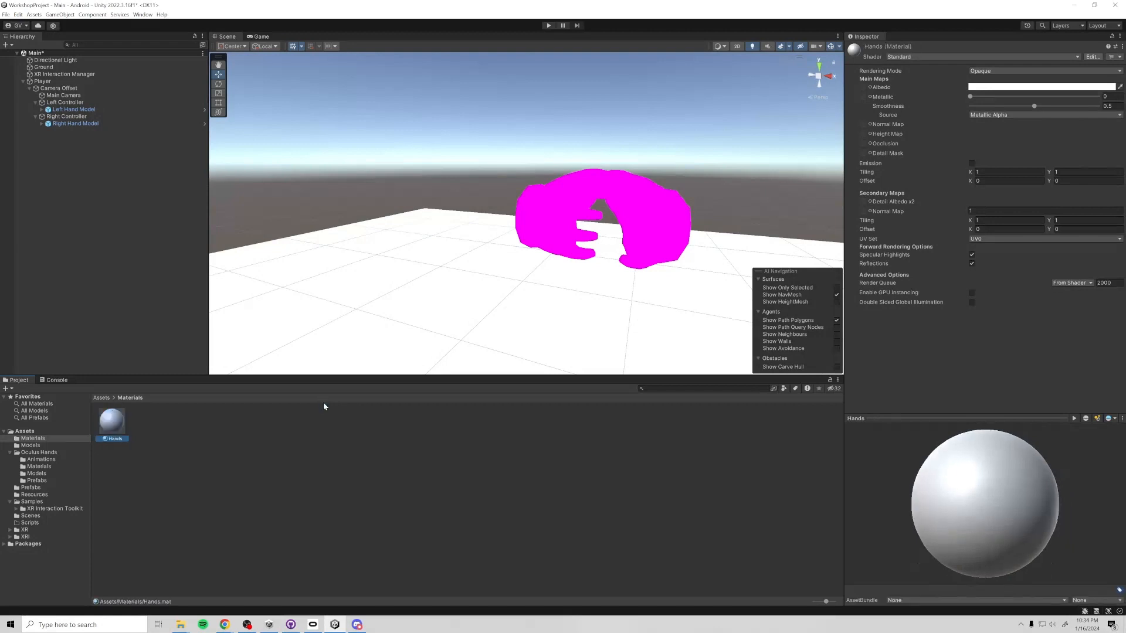
Set the Hands material's albedo to blue-violet 5600FF, with Metallic 1 and Smoothness 1.
left_click(985, 87)
left_click_drag(1050, 158, 1098, 96)
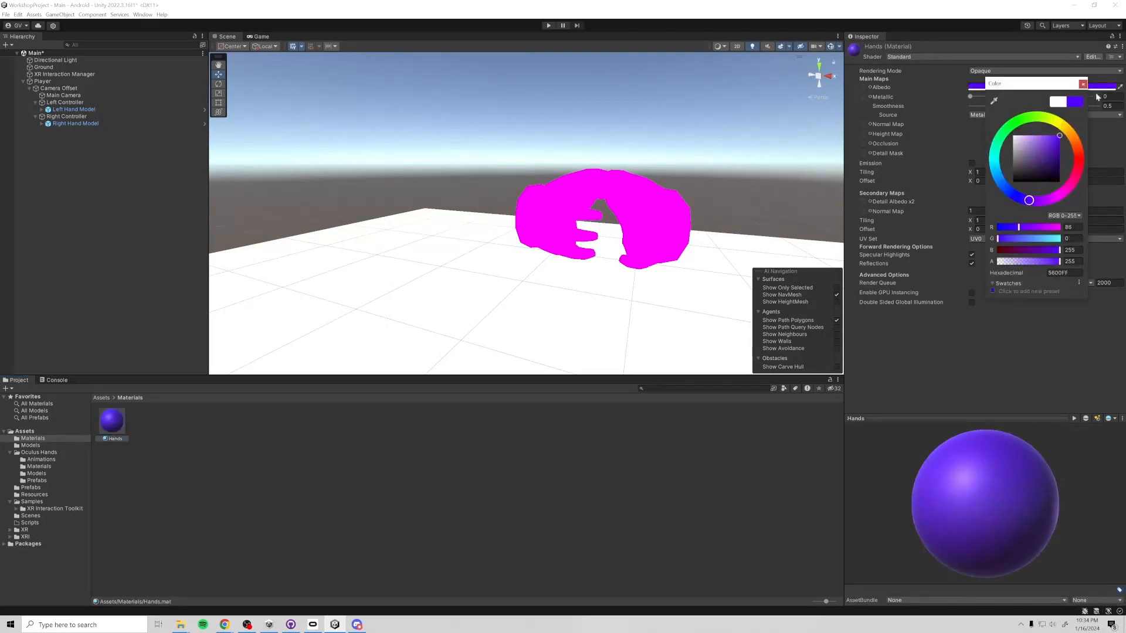
left_click(1082, 86)
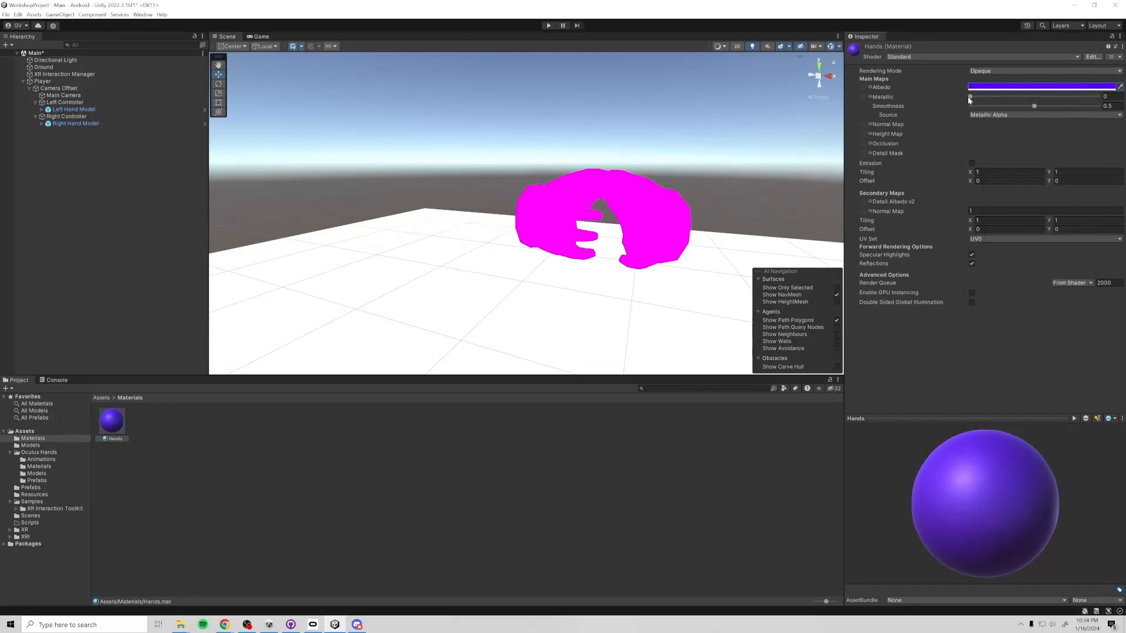
left_click_drag(969, 98, 1107, 90)
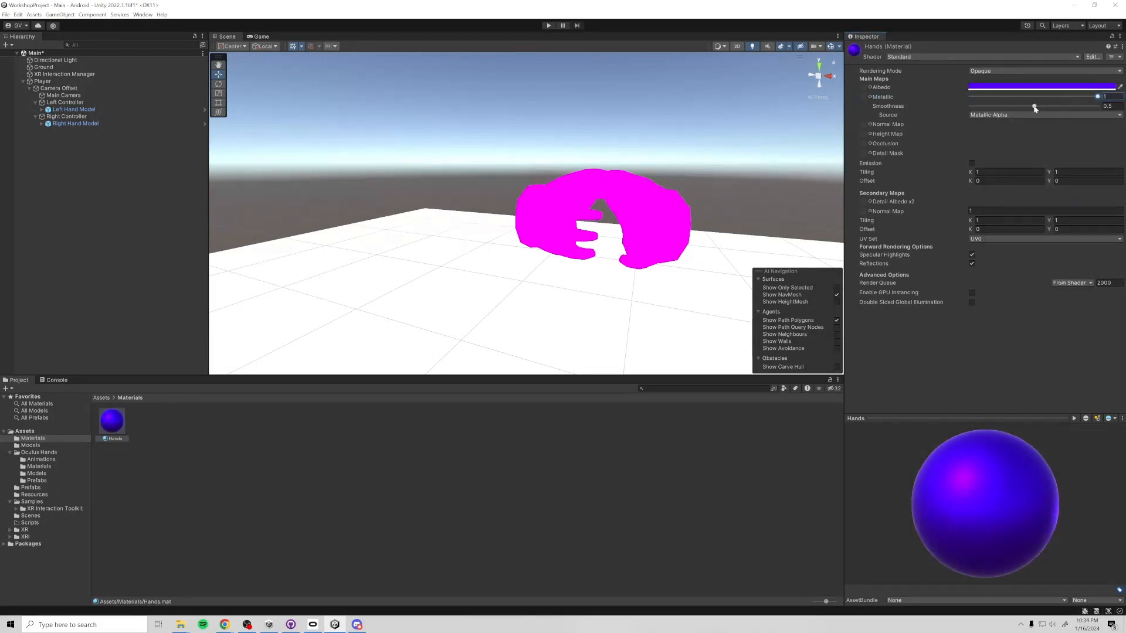
left_click_drag(1035, 108, 1097, 106)
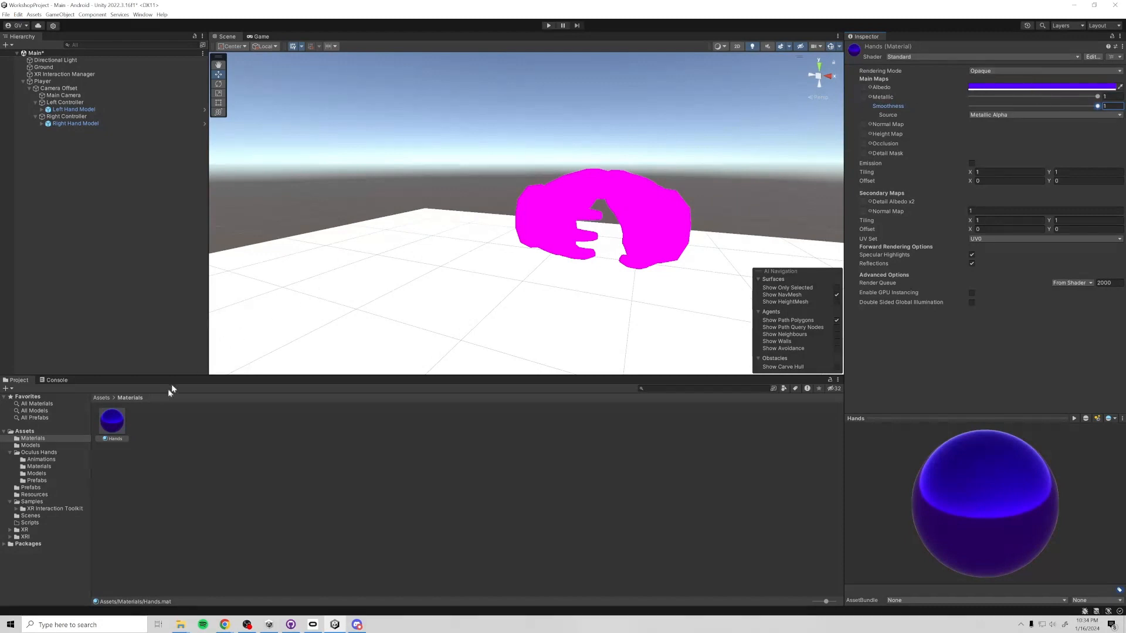
Apply the Hands material to the left hand model and to the right hand's hands:Rhand mesh.
left_click_drag(117, 422, 598, 214)
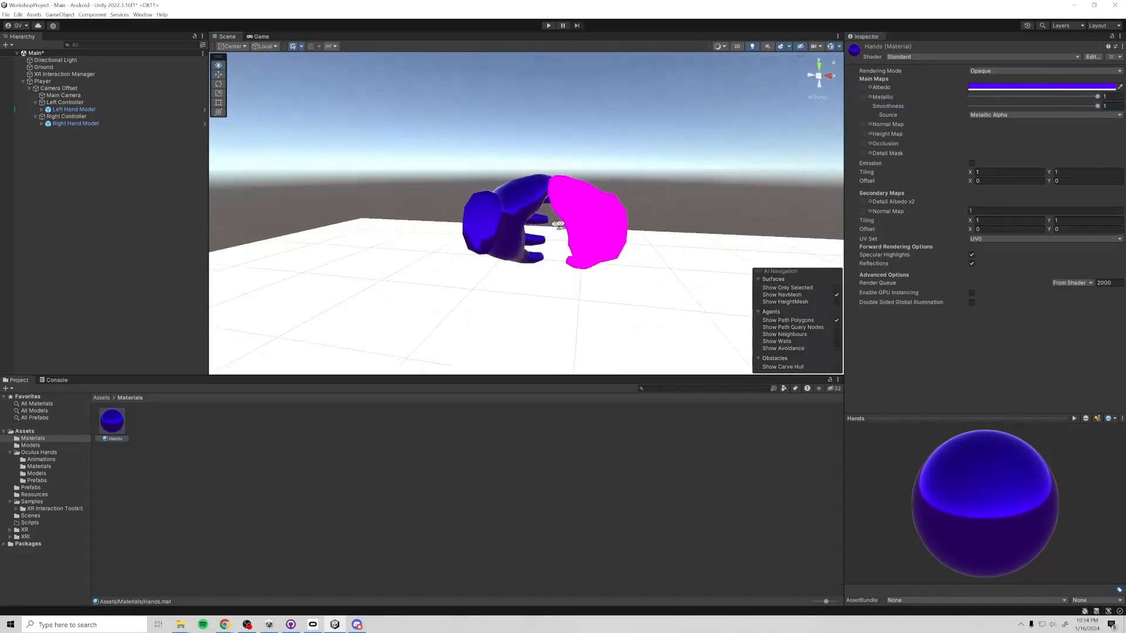
left_click(75, 123)
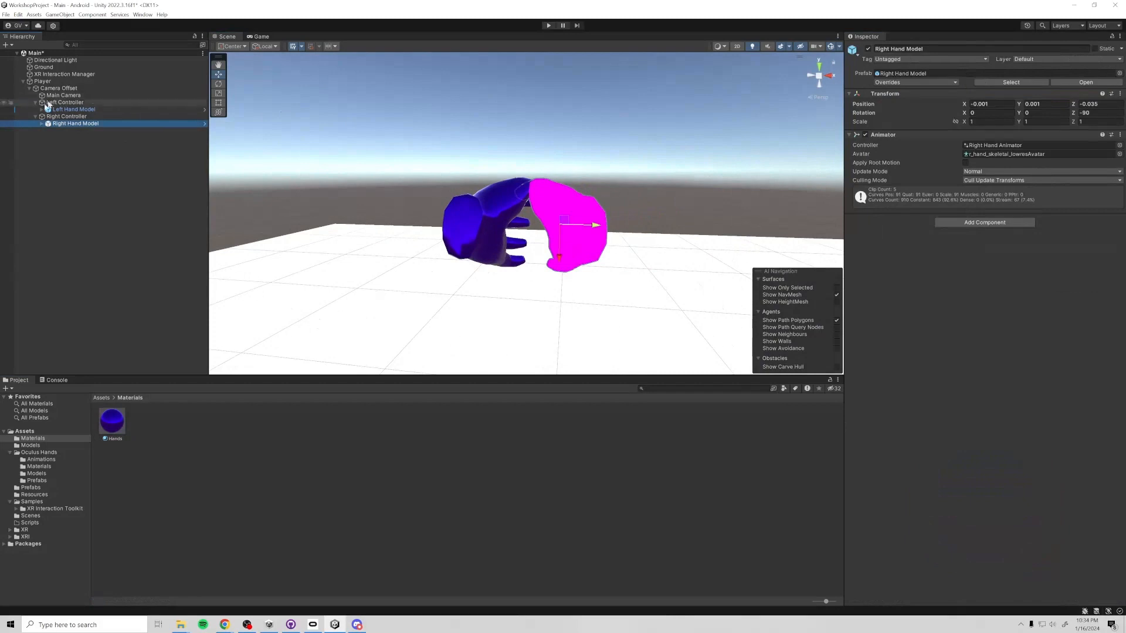
left_click(42, 123)
left_click(59, 130)
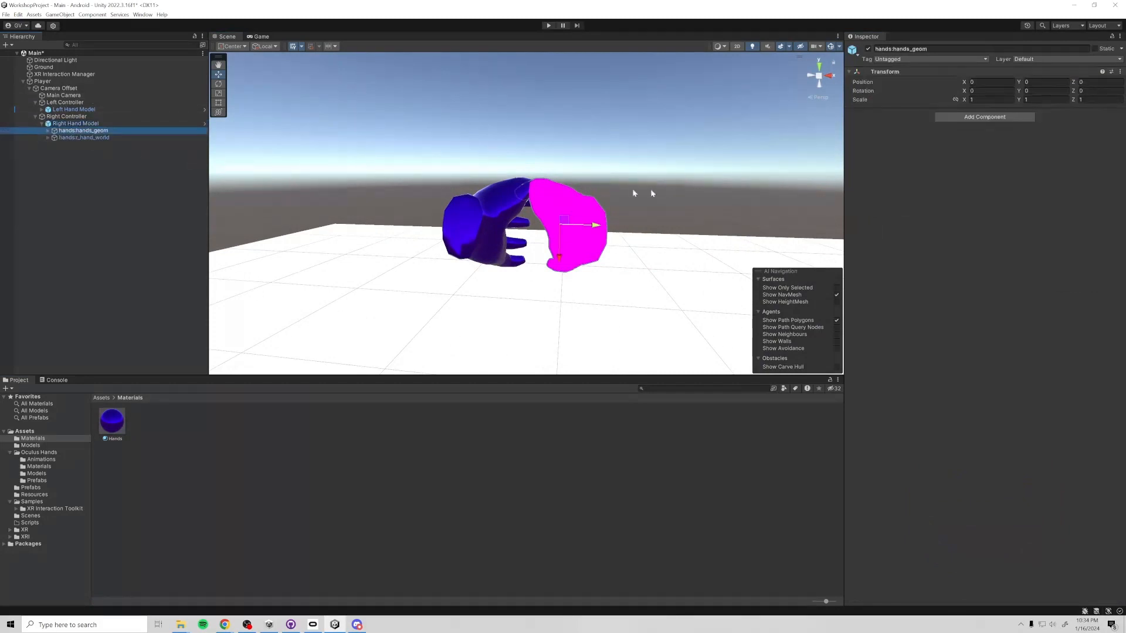
left_click(48, 130)
left_click(82, 137)
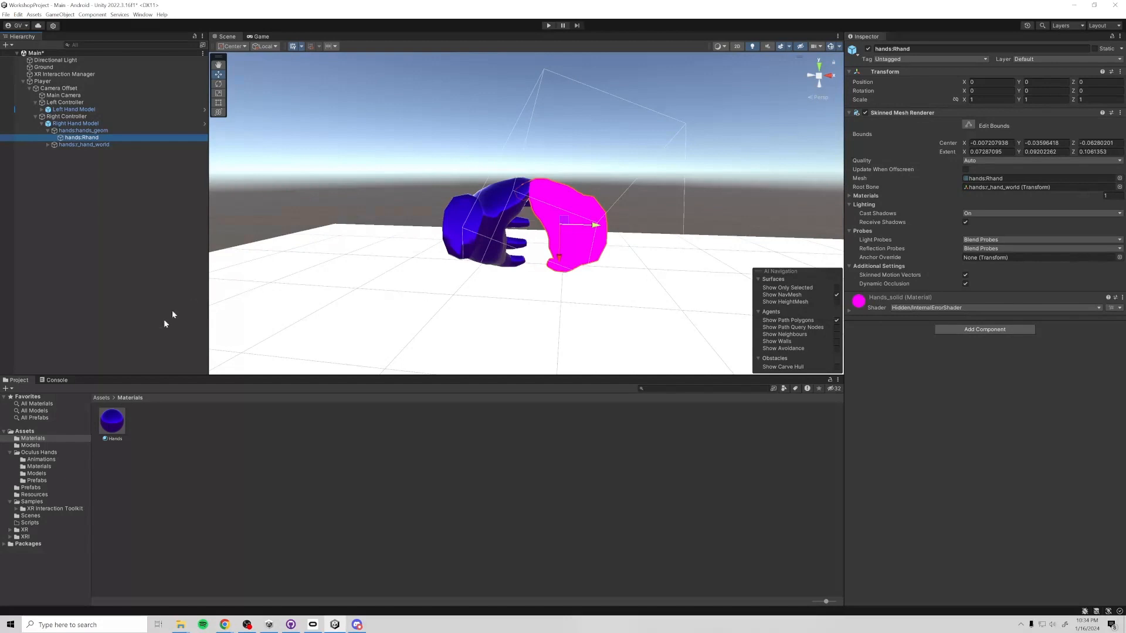
left_click_drag(128, 429, 147, 404)
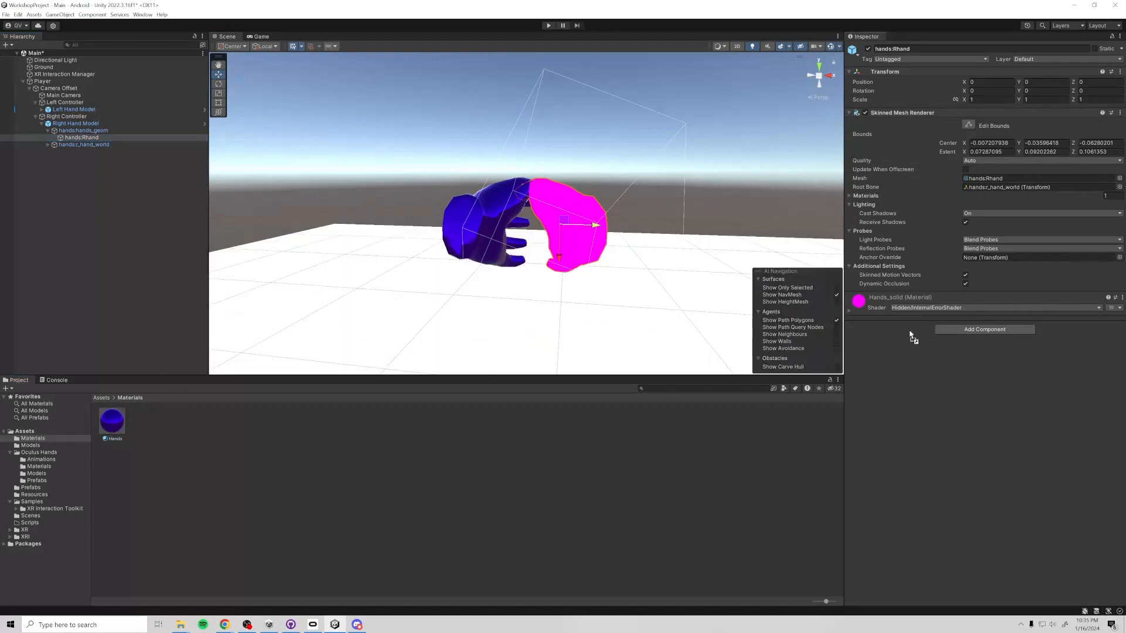
left_click_drag(909, 332, 909, 334)
Collapse the Right Hand Model in the hierarchy and run the scene in play mode.
left_click_drag(534, 302, 290, 147, "alt")
left_click(42, 123)
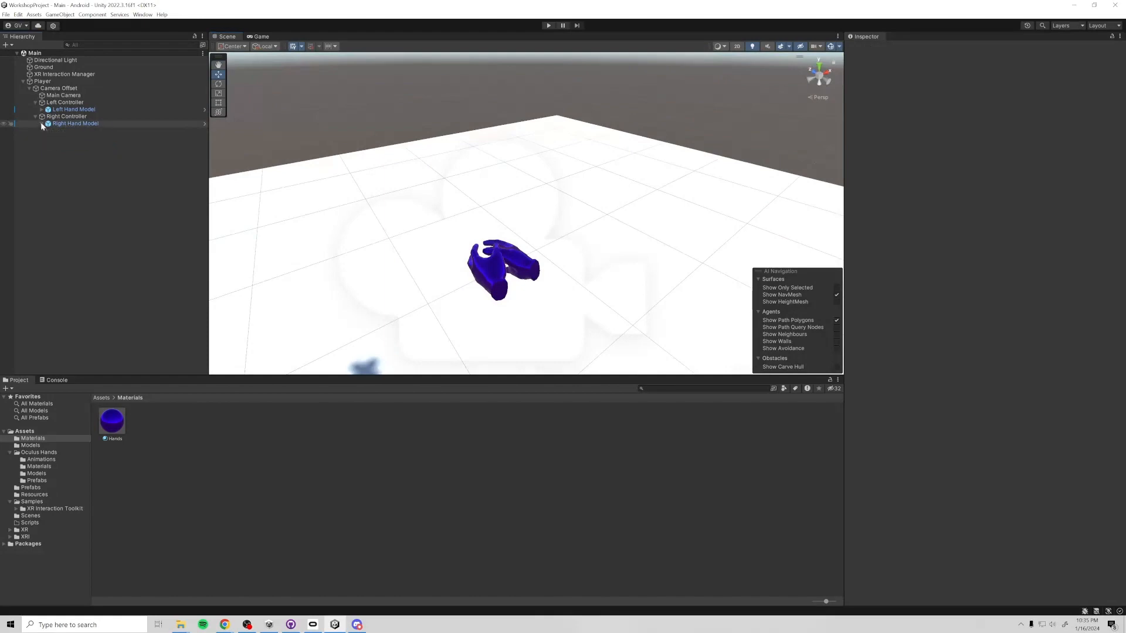
left_click(41, 122)
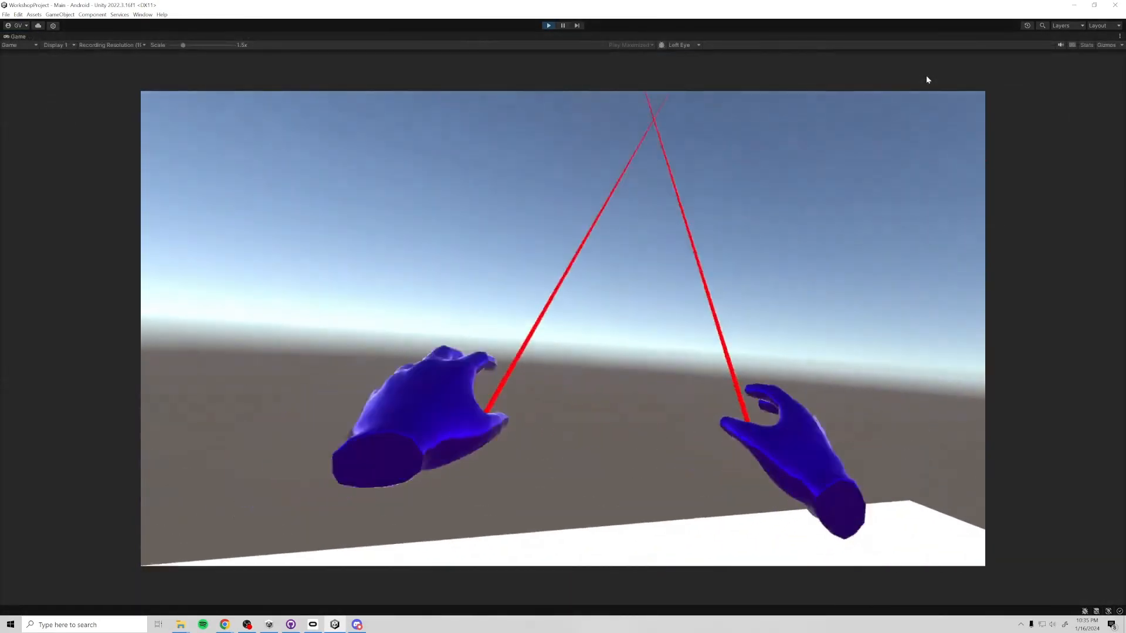
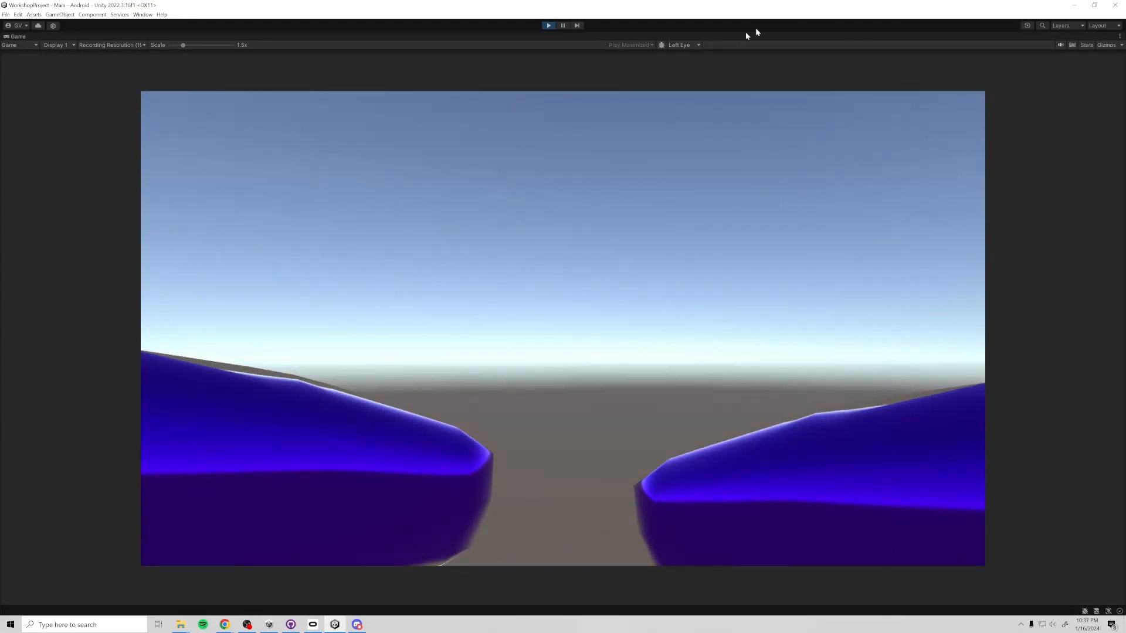
Stop play mode and open the project's Build Settings.
left_click(549, 26)
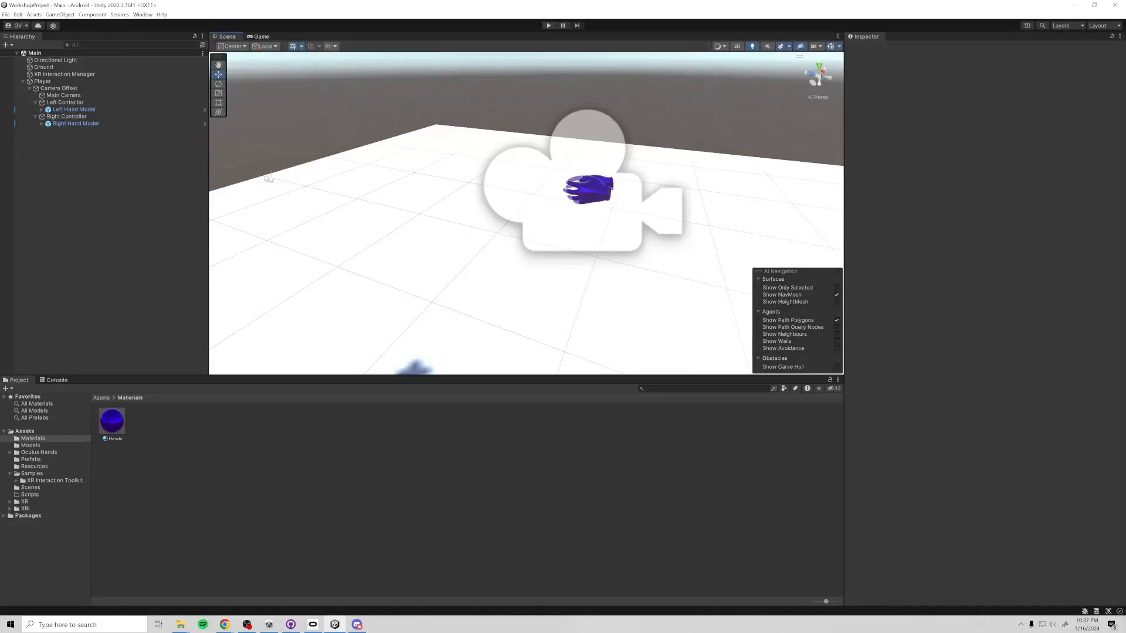
left_click(20, 15)
mouse_move(6, 15)
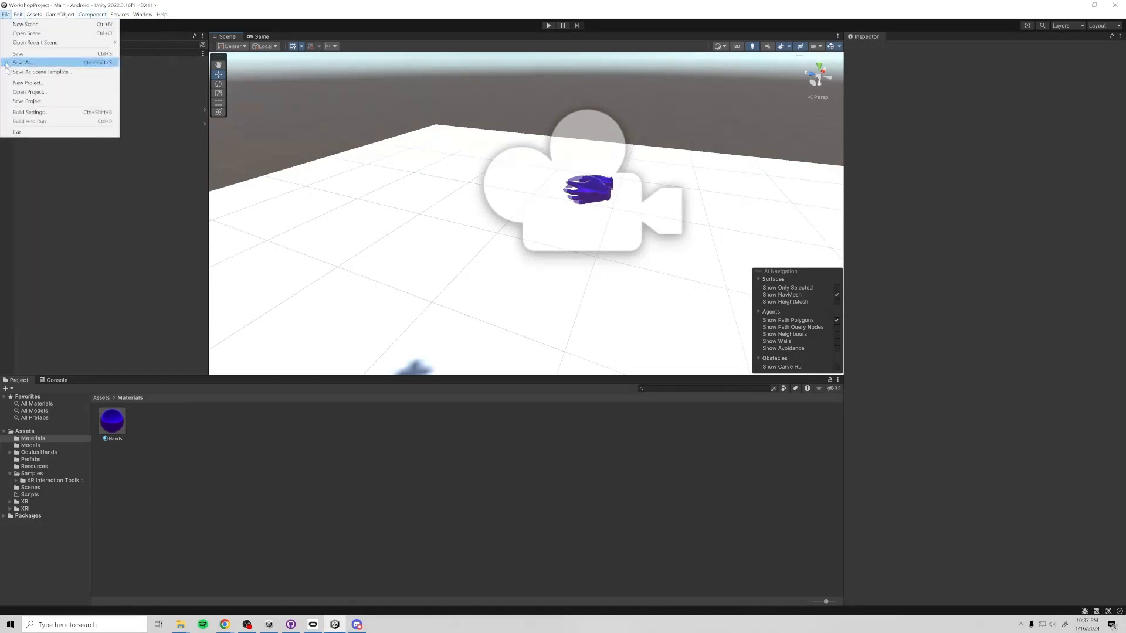
left_click(23, 112)
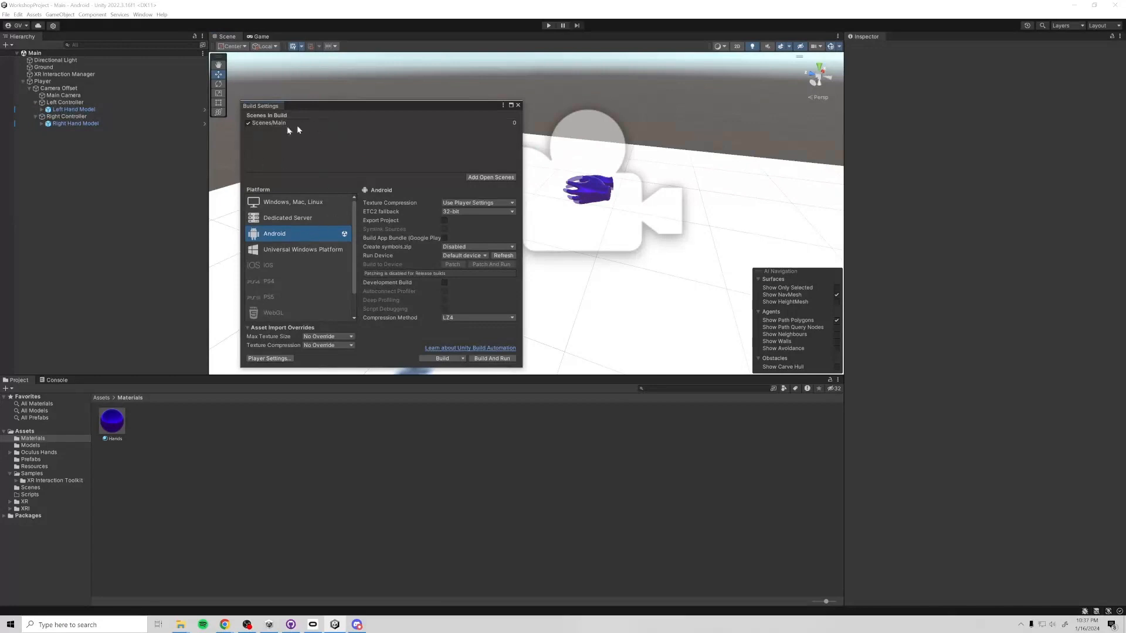
Set the Android run device to the connected Oculus Quest 3, refresh the device list, and enable Development Build.
left_click(477, 256)
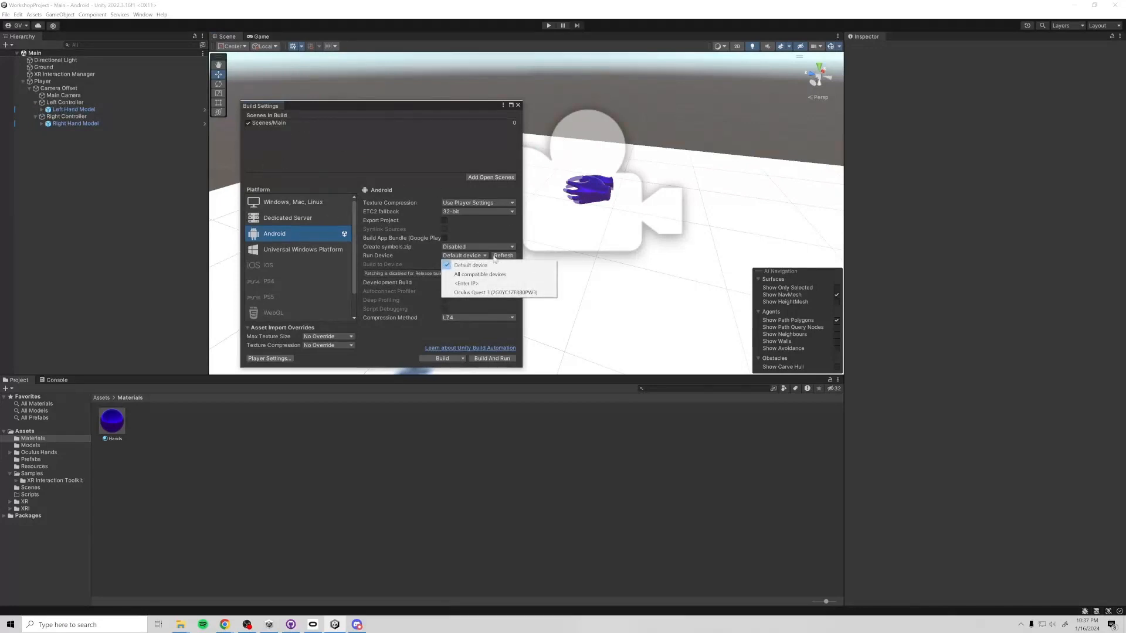
left_click(455, 293)
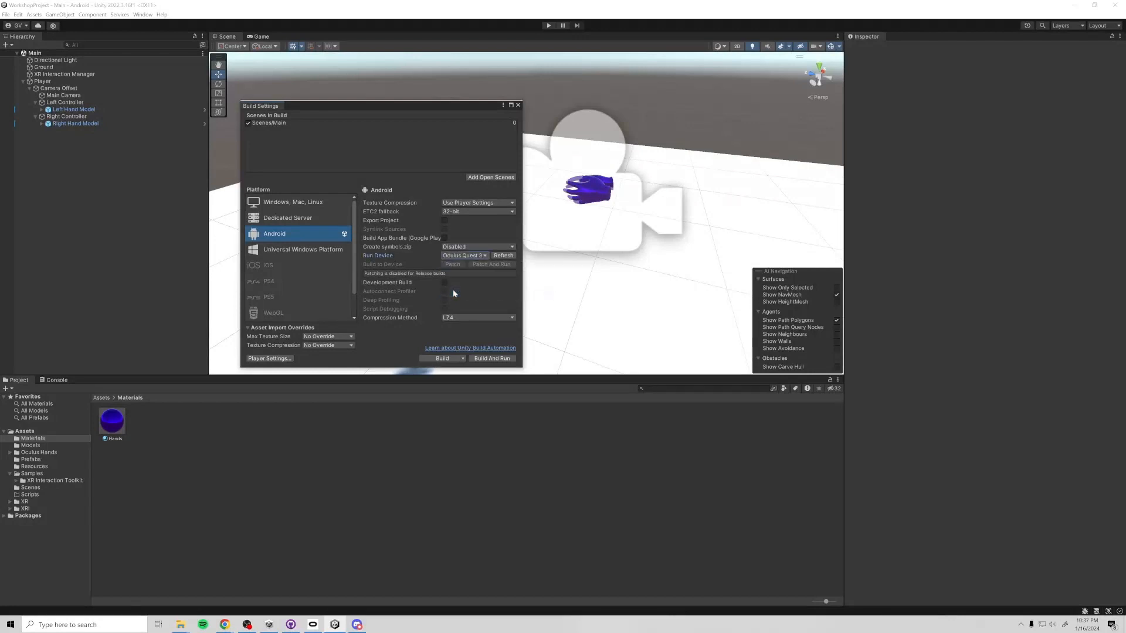
left_click(504, 256)
left_click(494, 256)
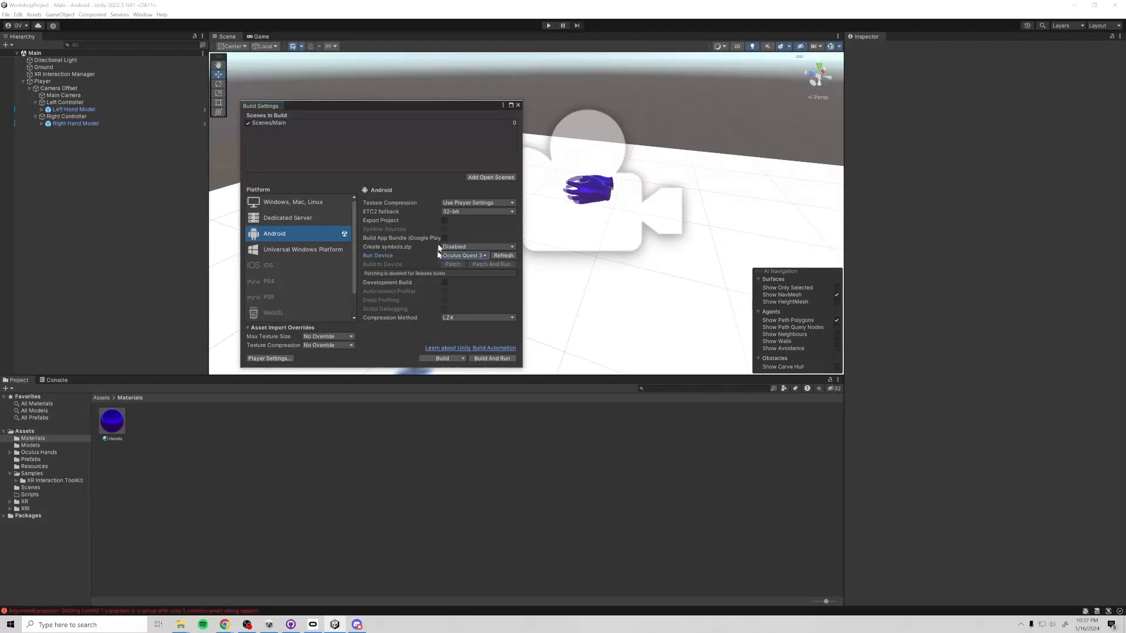
left_click(444, 282)
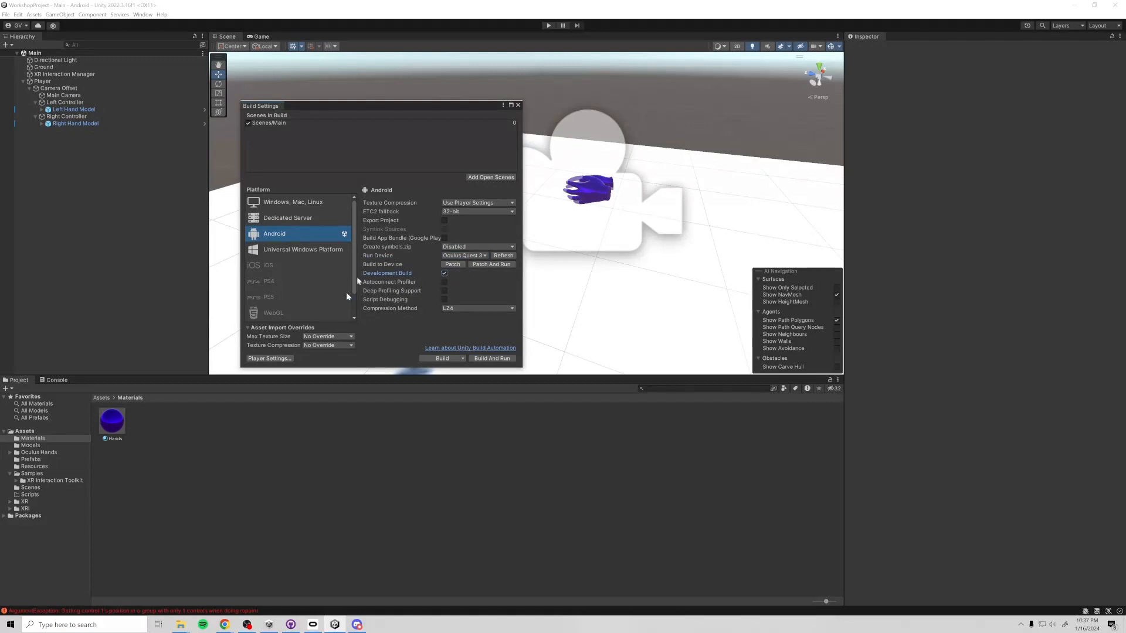
Start Build And Run and create a new folder named Test on the Desktop for the APK.
left_click(492, 359)
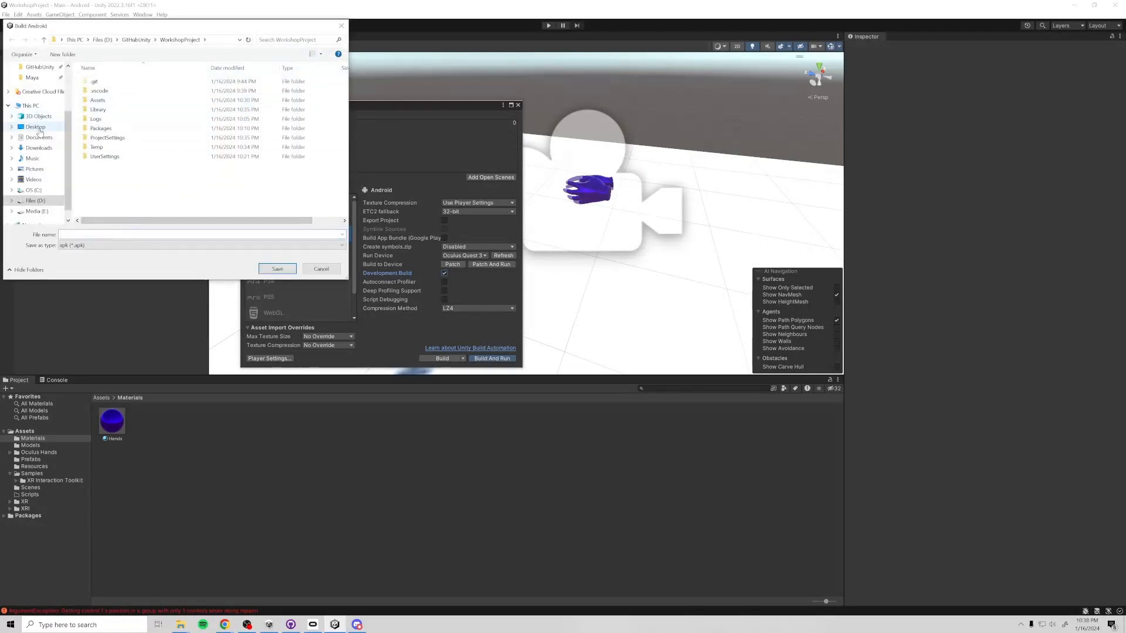
left_click(35, 127)
right_click(72, 235)
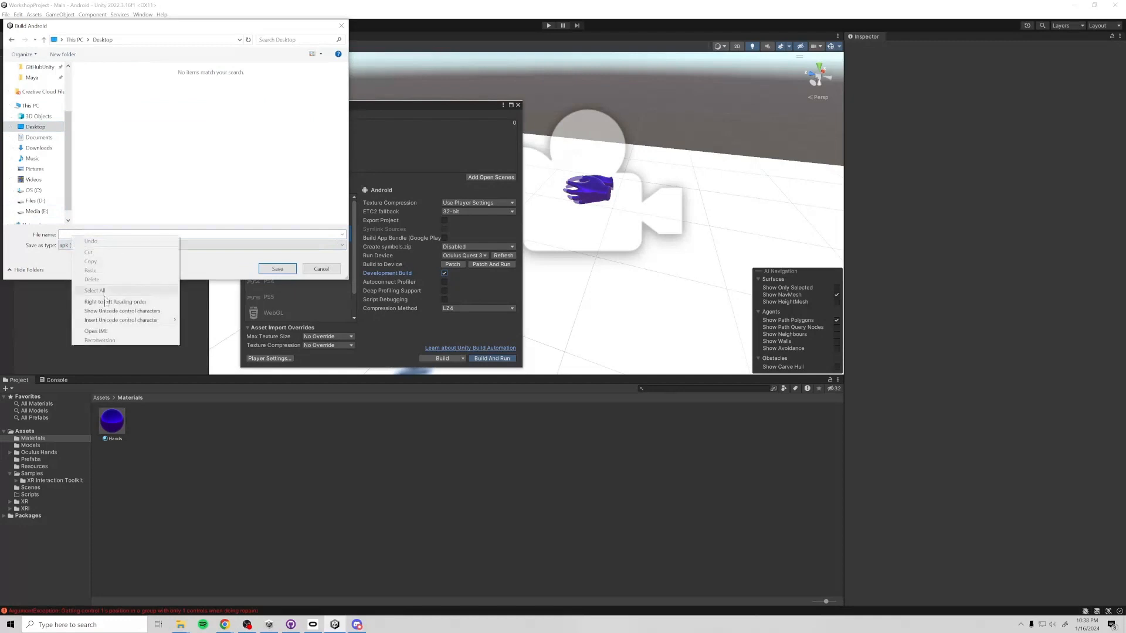
right_click(145, 154)
mouse_move(193, 287)
left_click(271, 288)
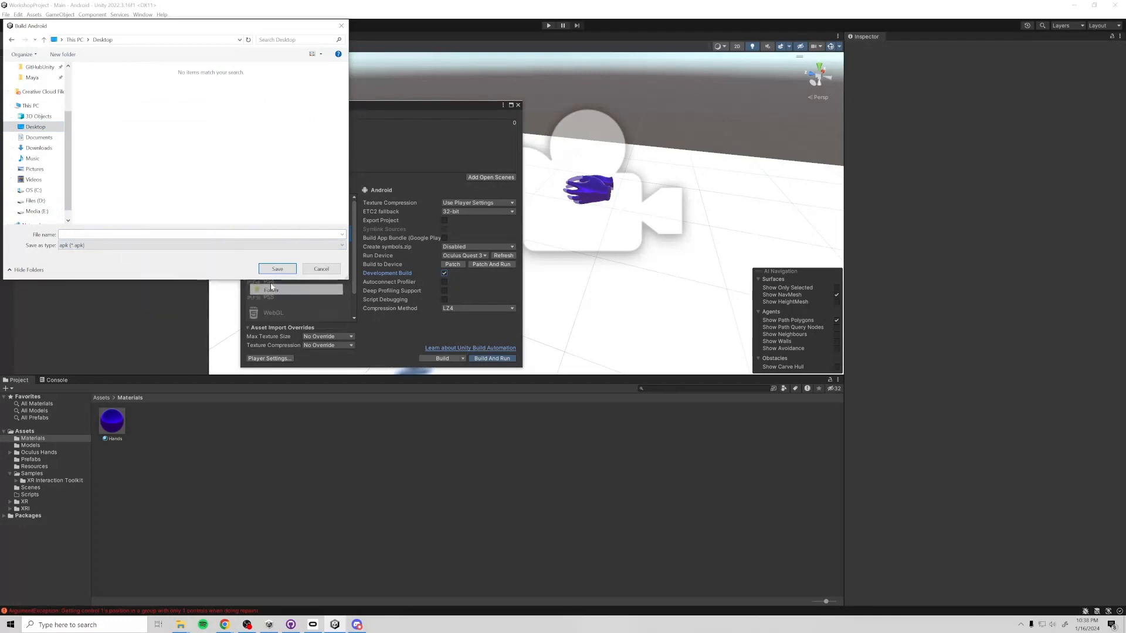
type("test")
key("Return")
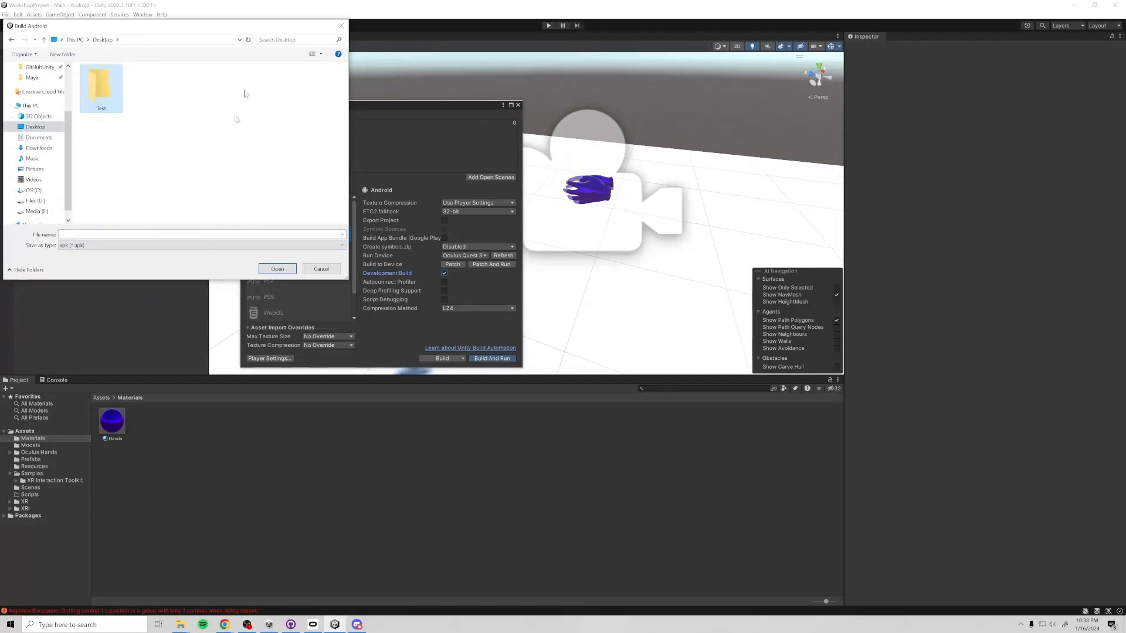
Save the APK in the Test folder to build and run it, and close the Build Settings after the build.
double_click(100, 88)
left_click(80, 235)
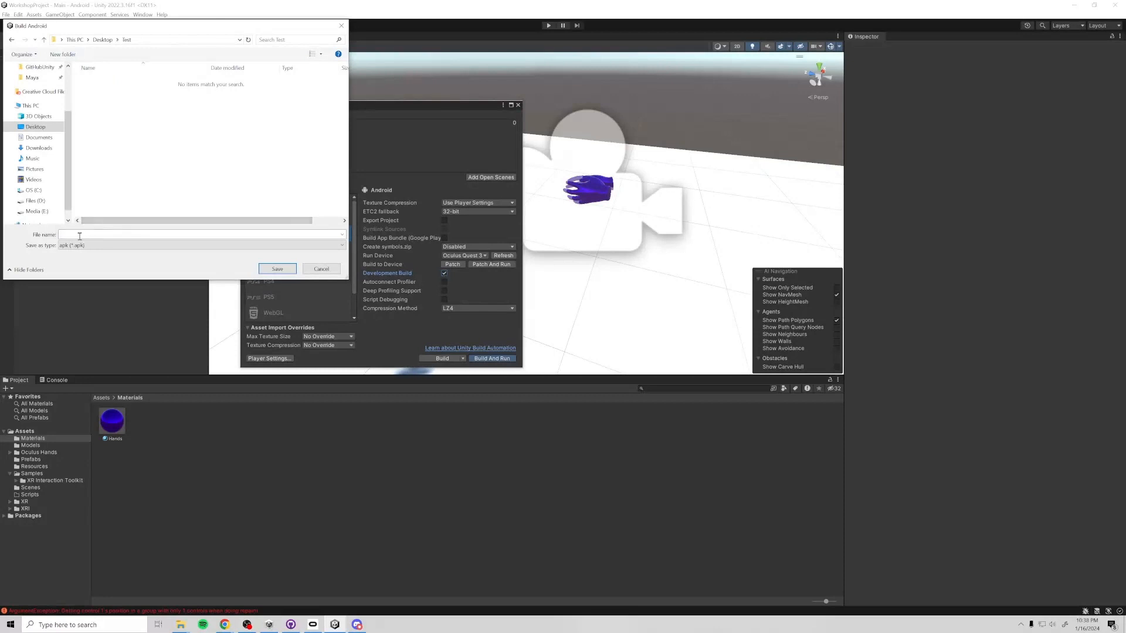
key("Return")
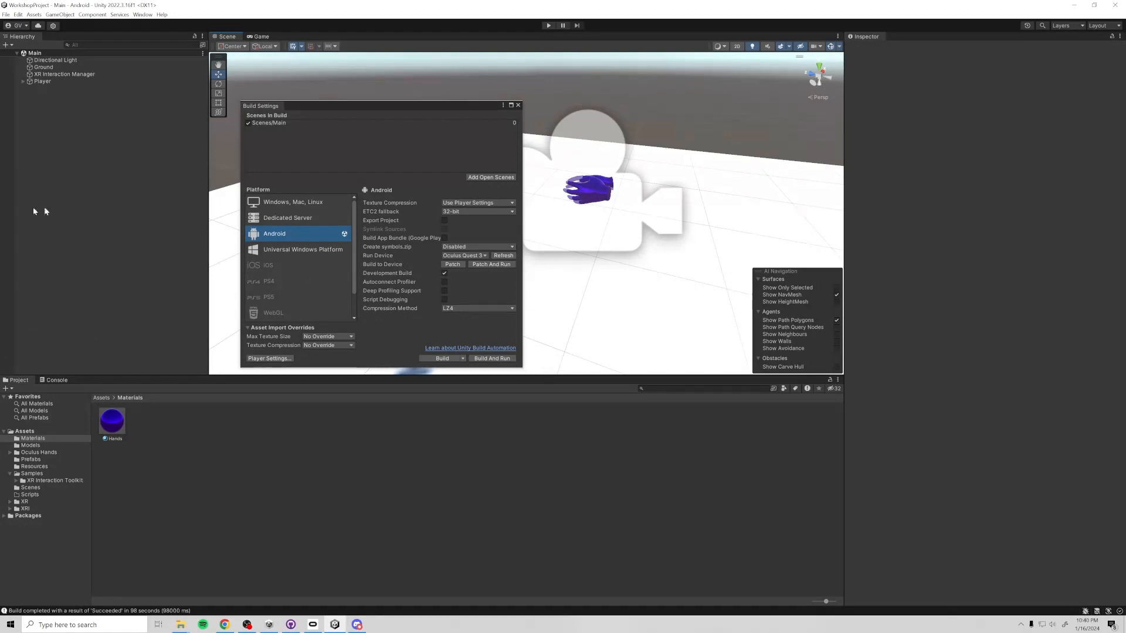
left_click(518, 105)
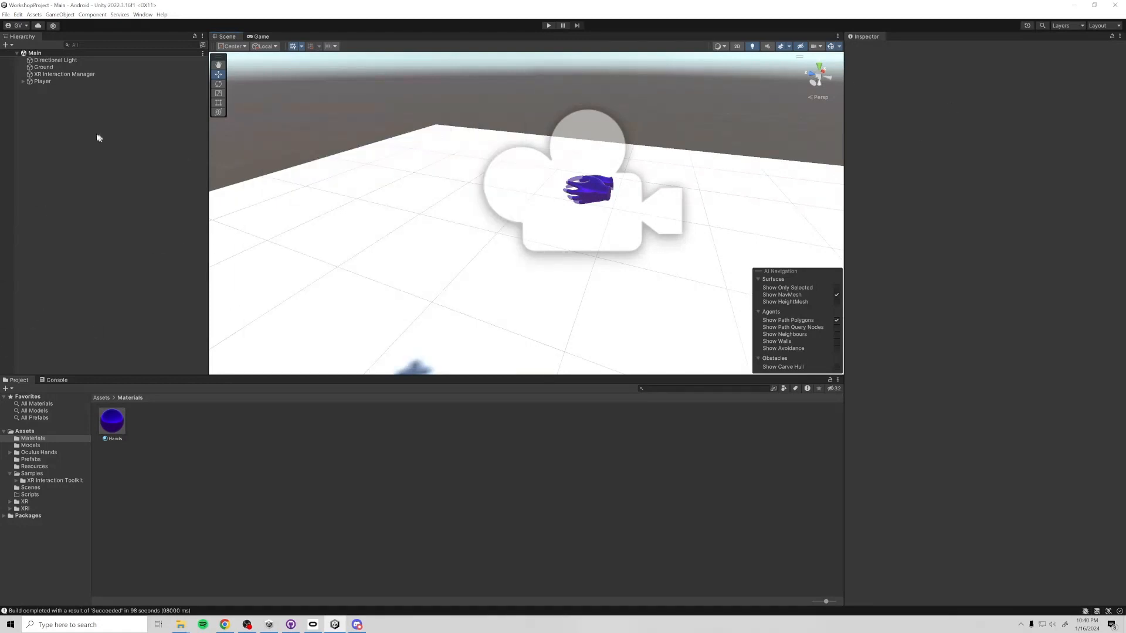